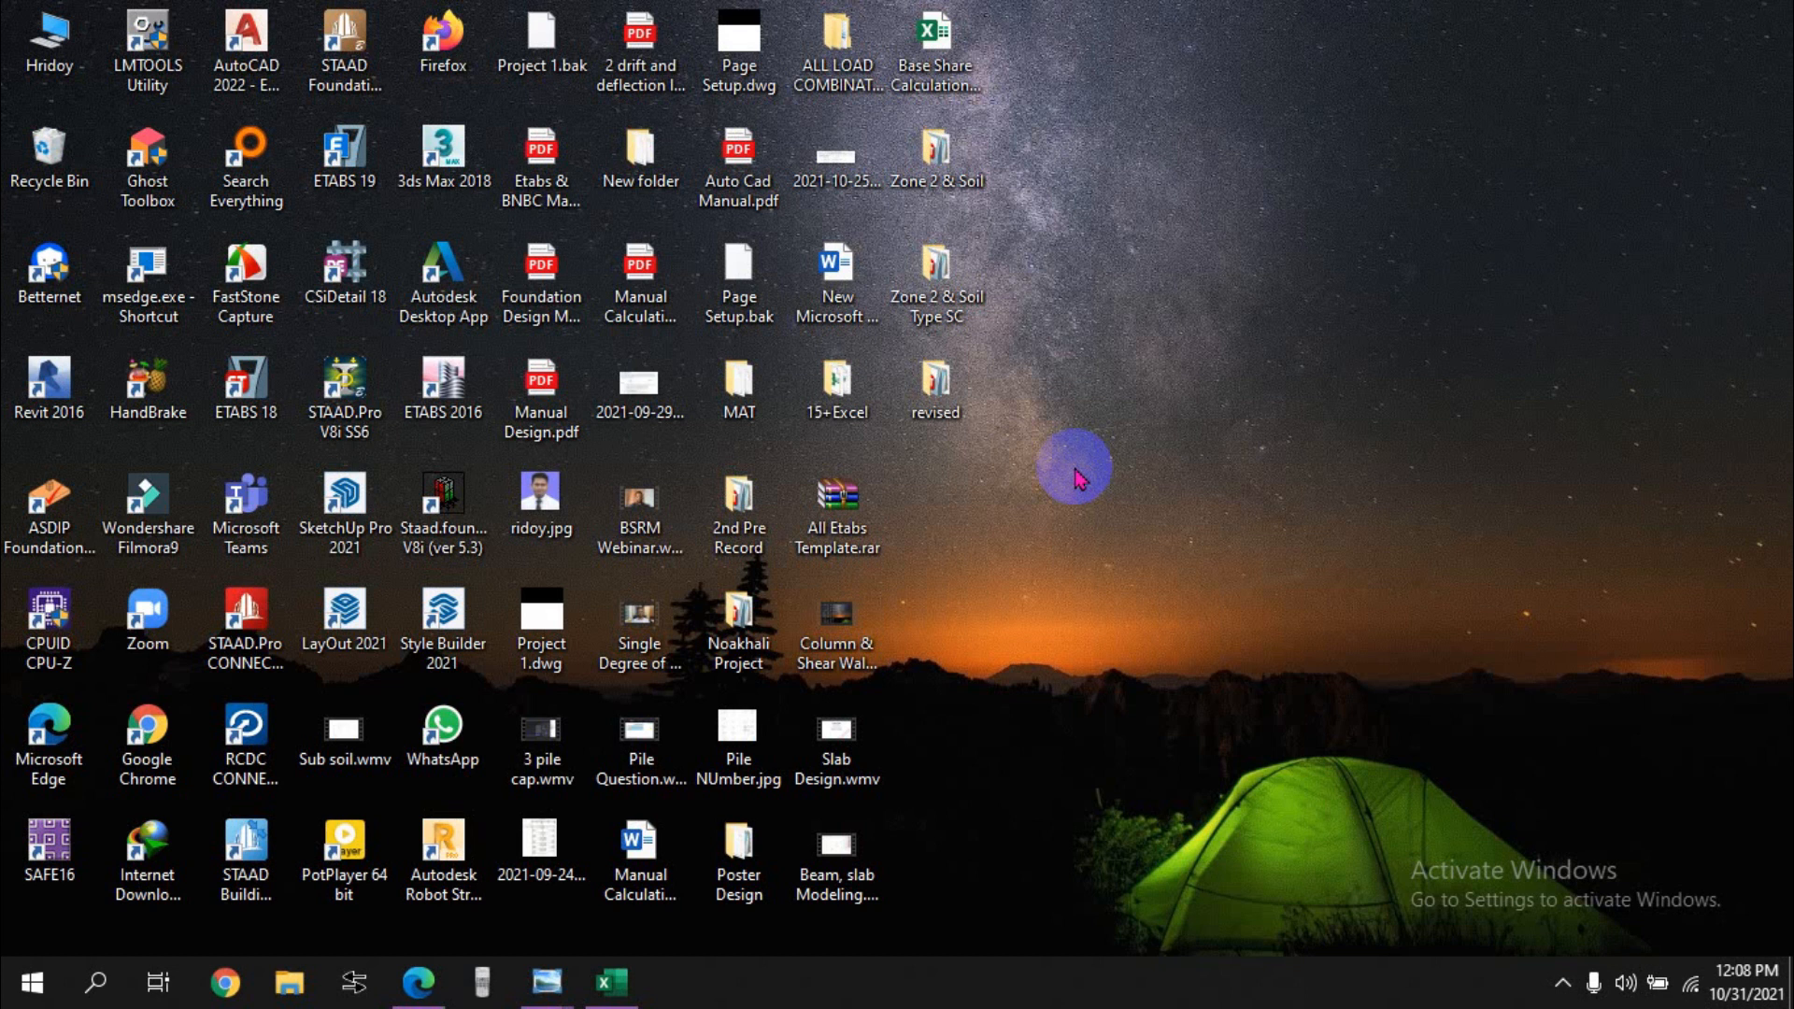
# Step: Launch ETABS 2016 and open the model Etabs 16 Tamplate.EDB from the revised folder on the Desktop
pyautogui.doubleClick(461, 381)
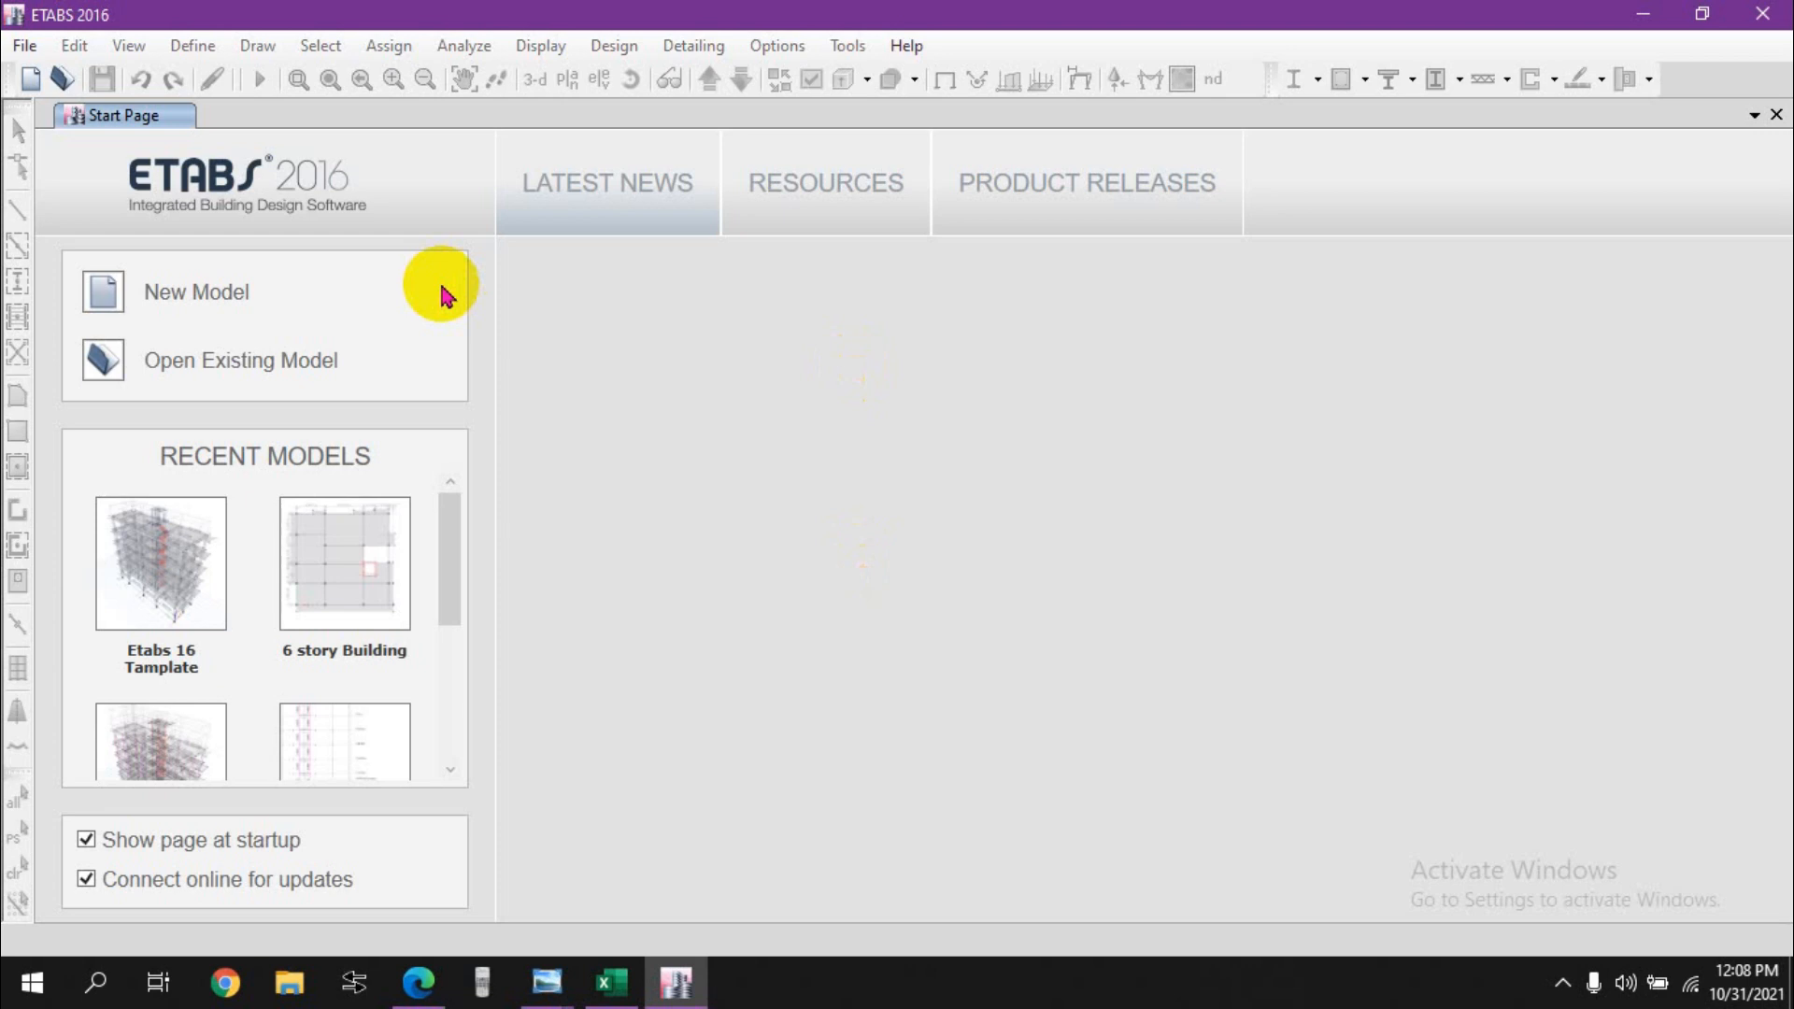
pyautogui.click(21, 46)
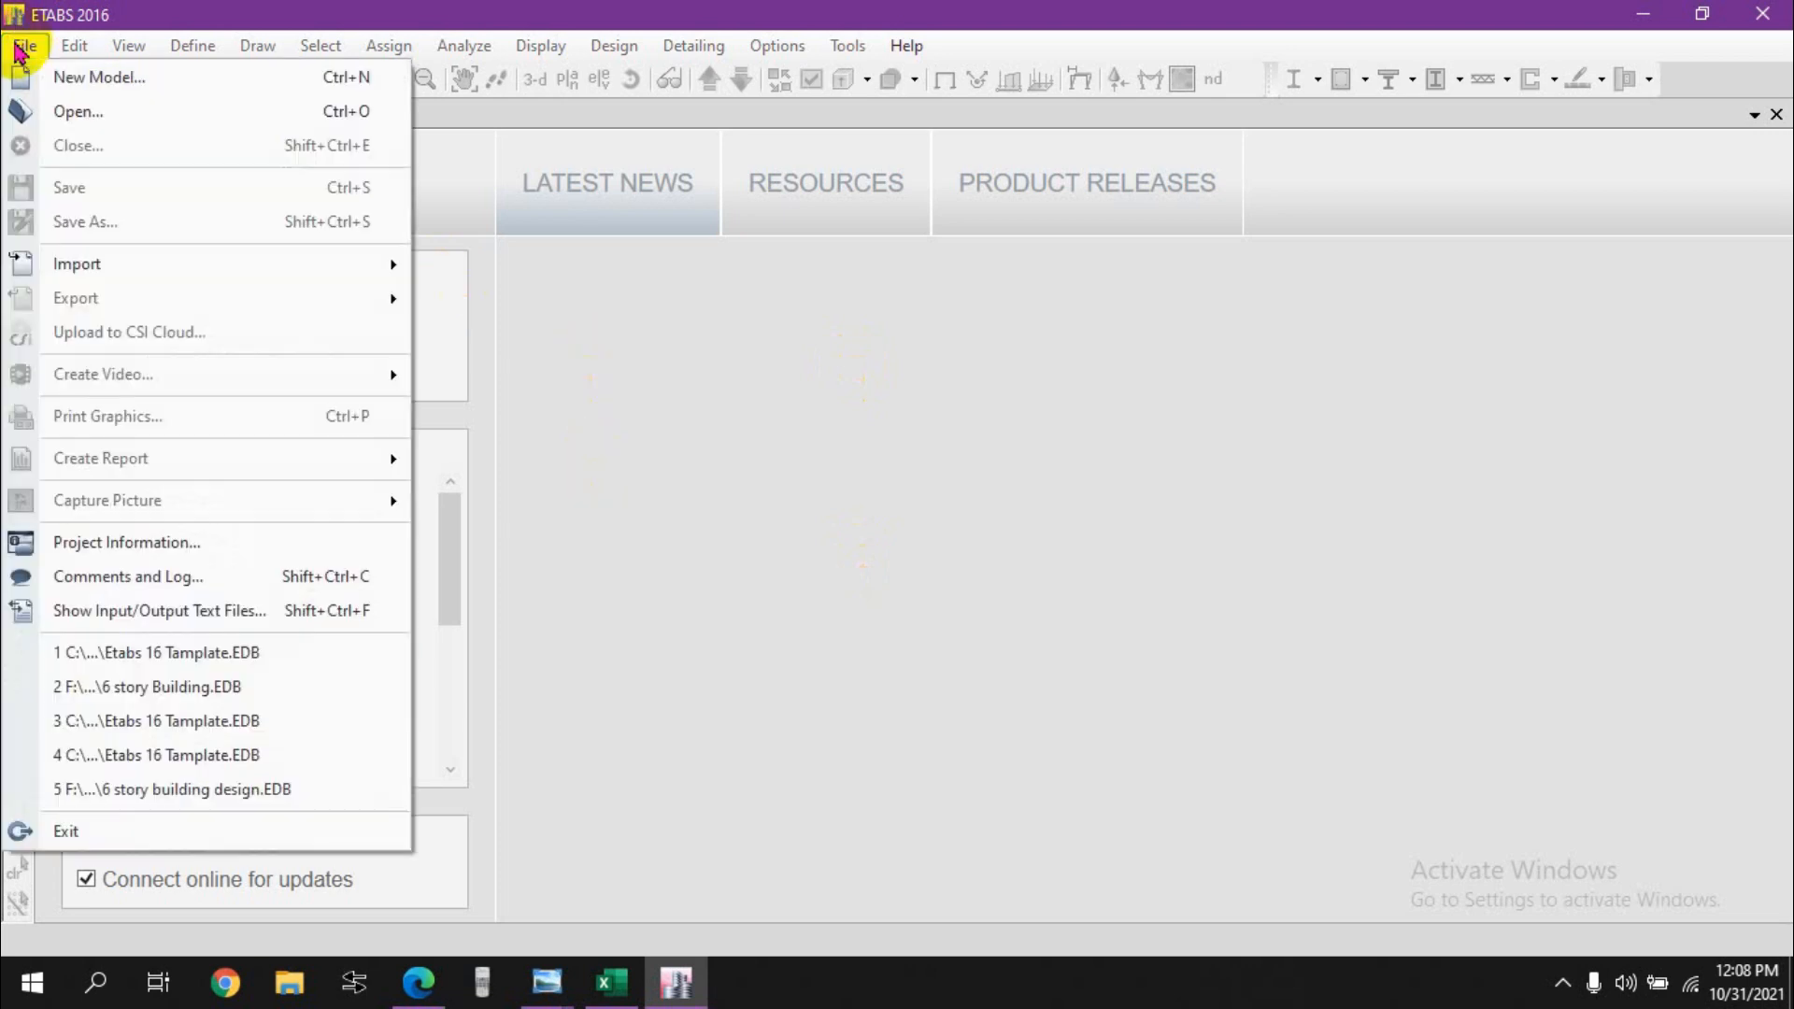
pyautogui.click(38, 108)
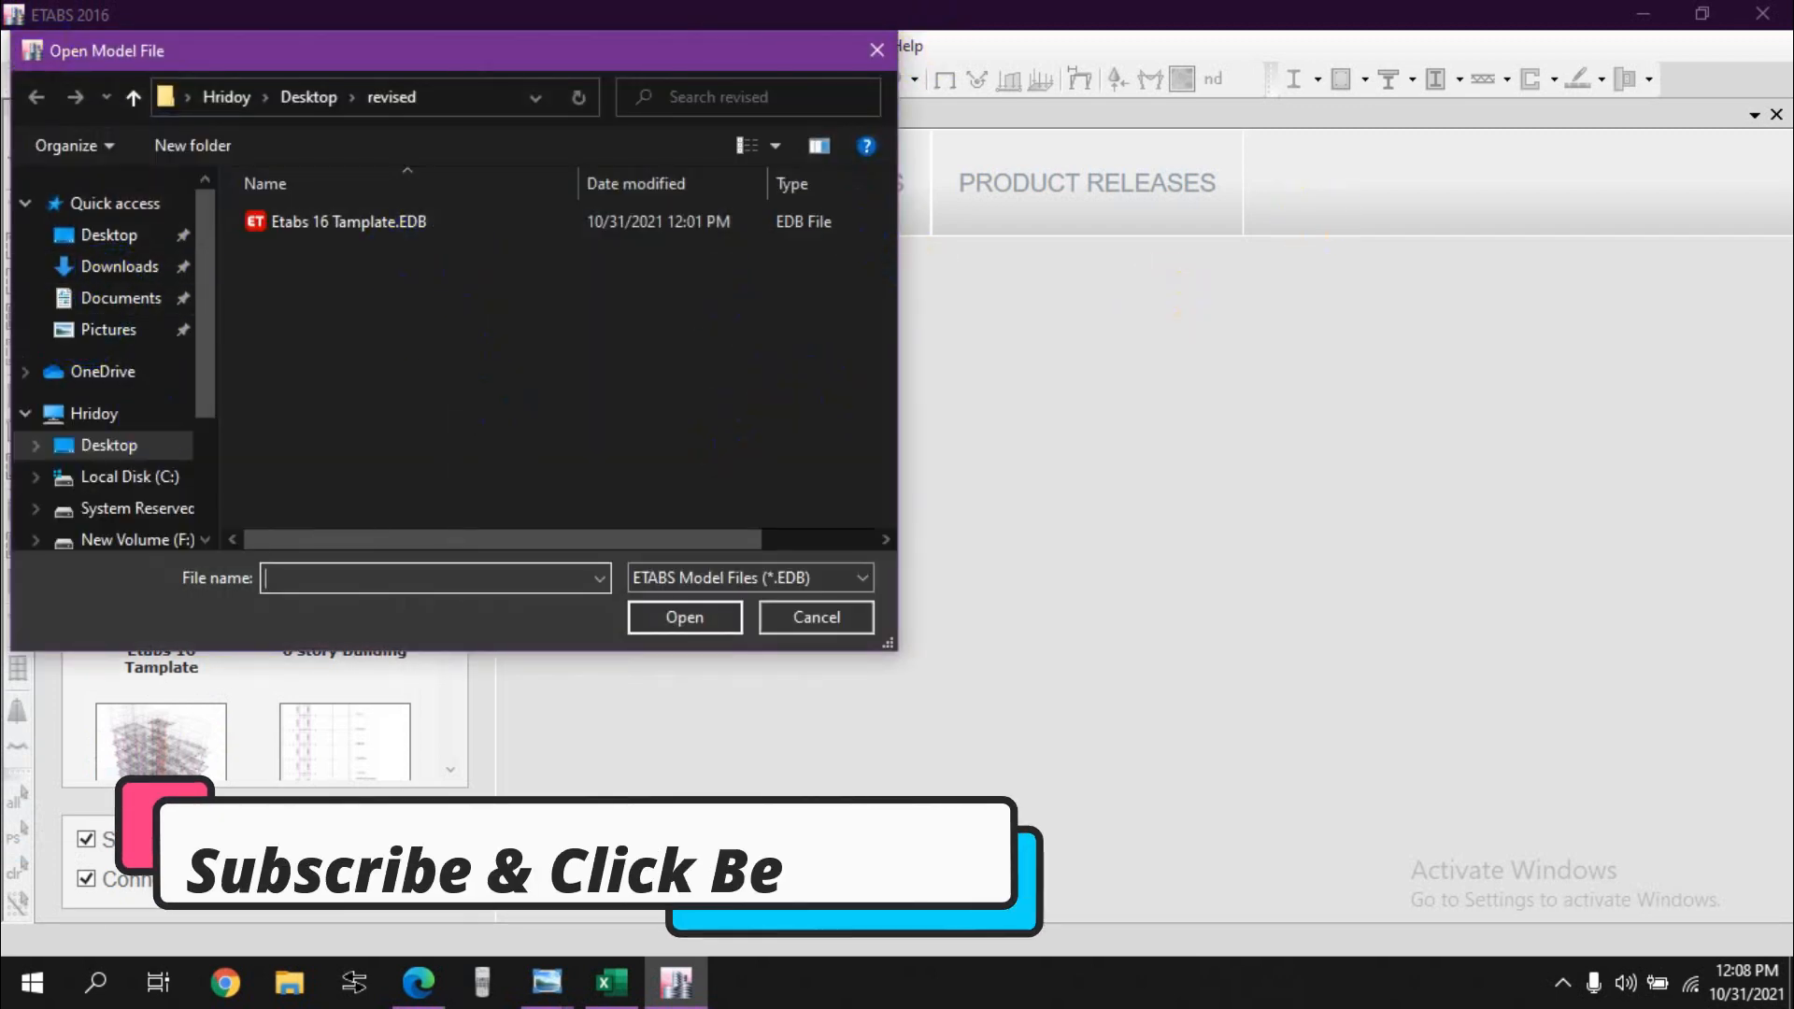
pyautogui.click(74, 237)
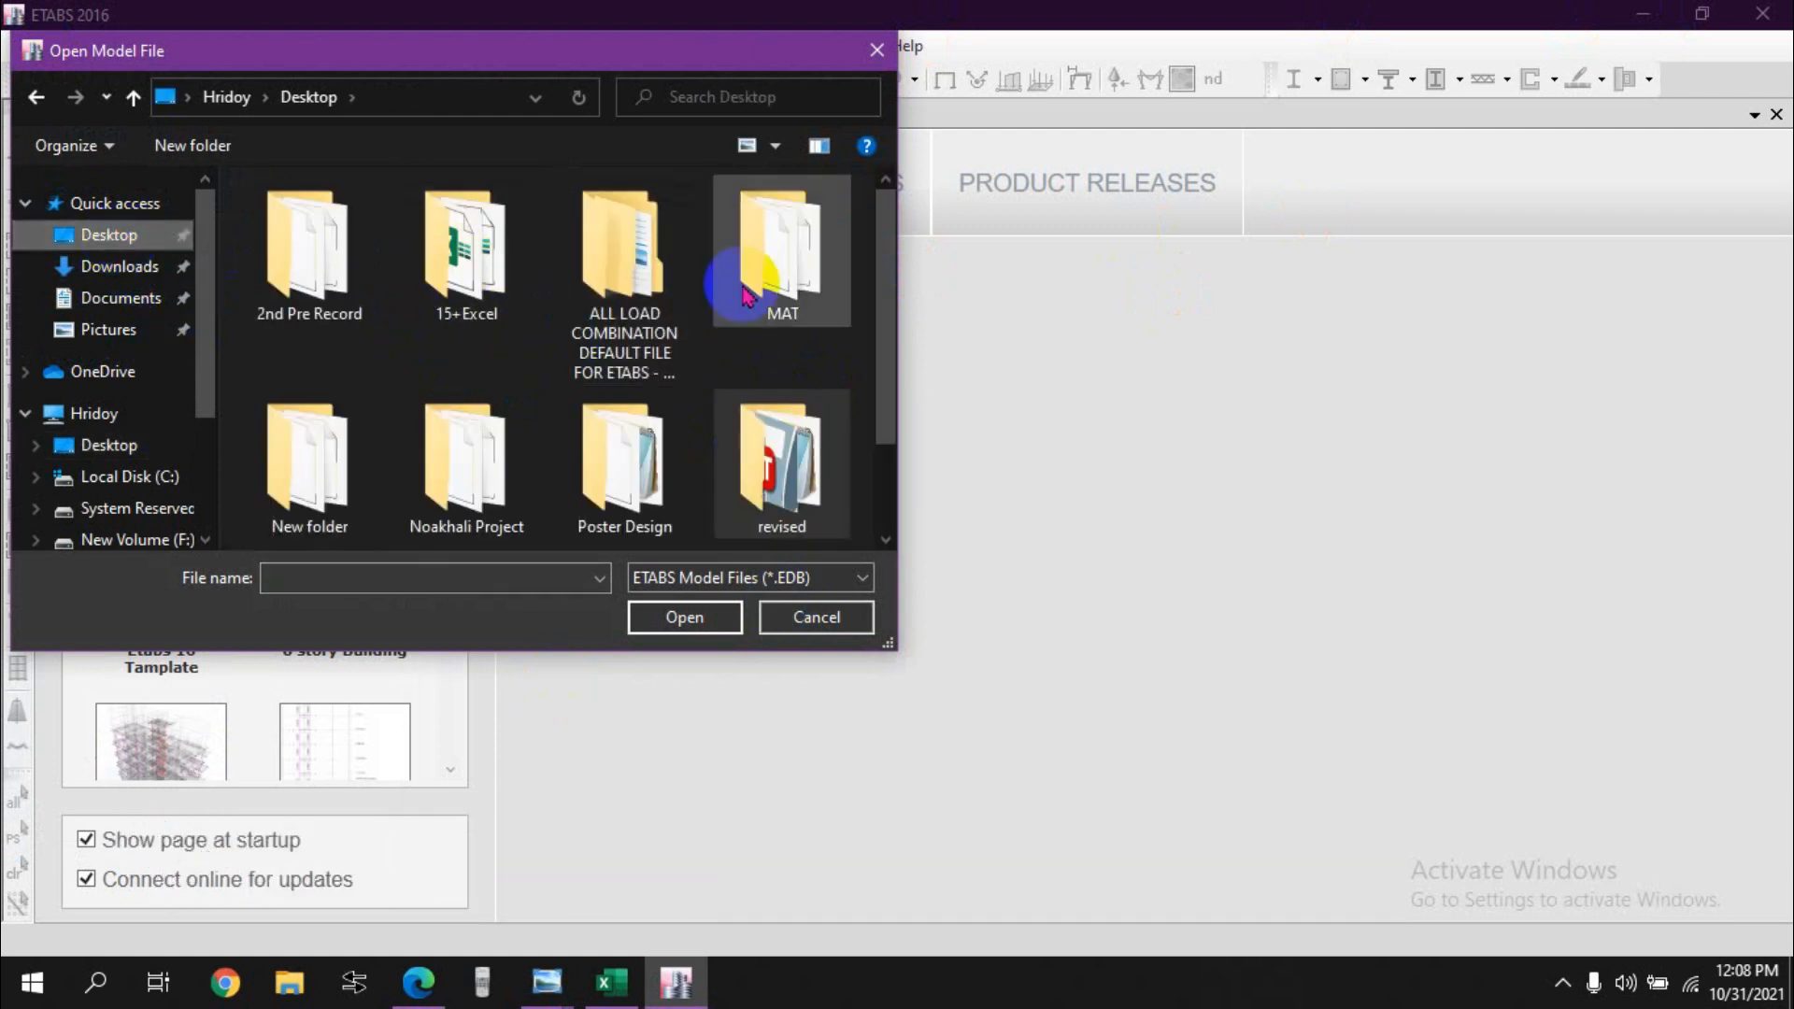
pyautogui.doubleClick(781, 468)
pyautogui.click(332, 225)
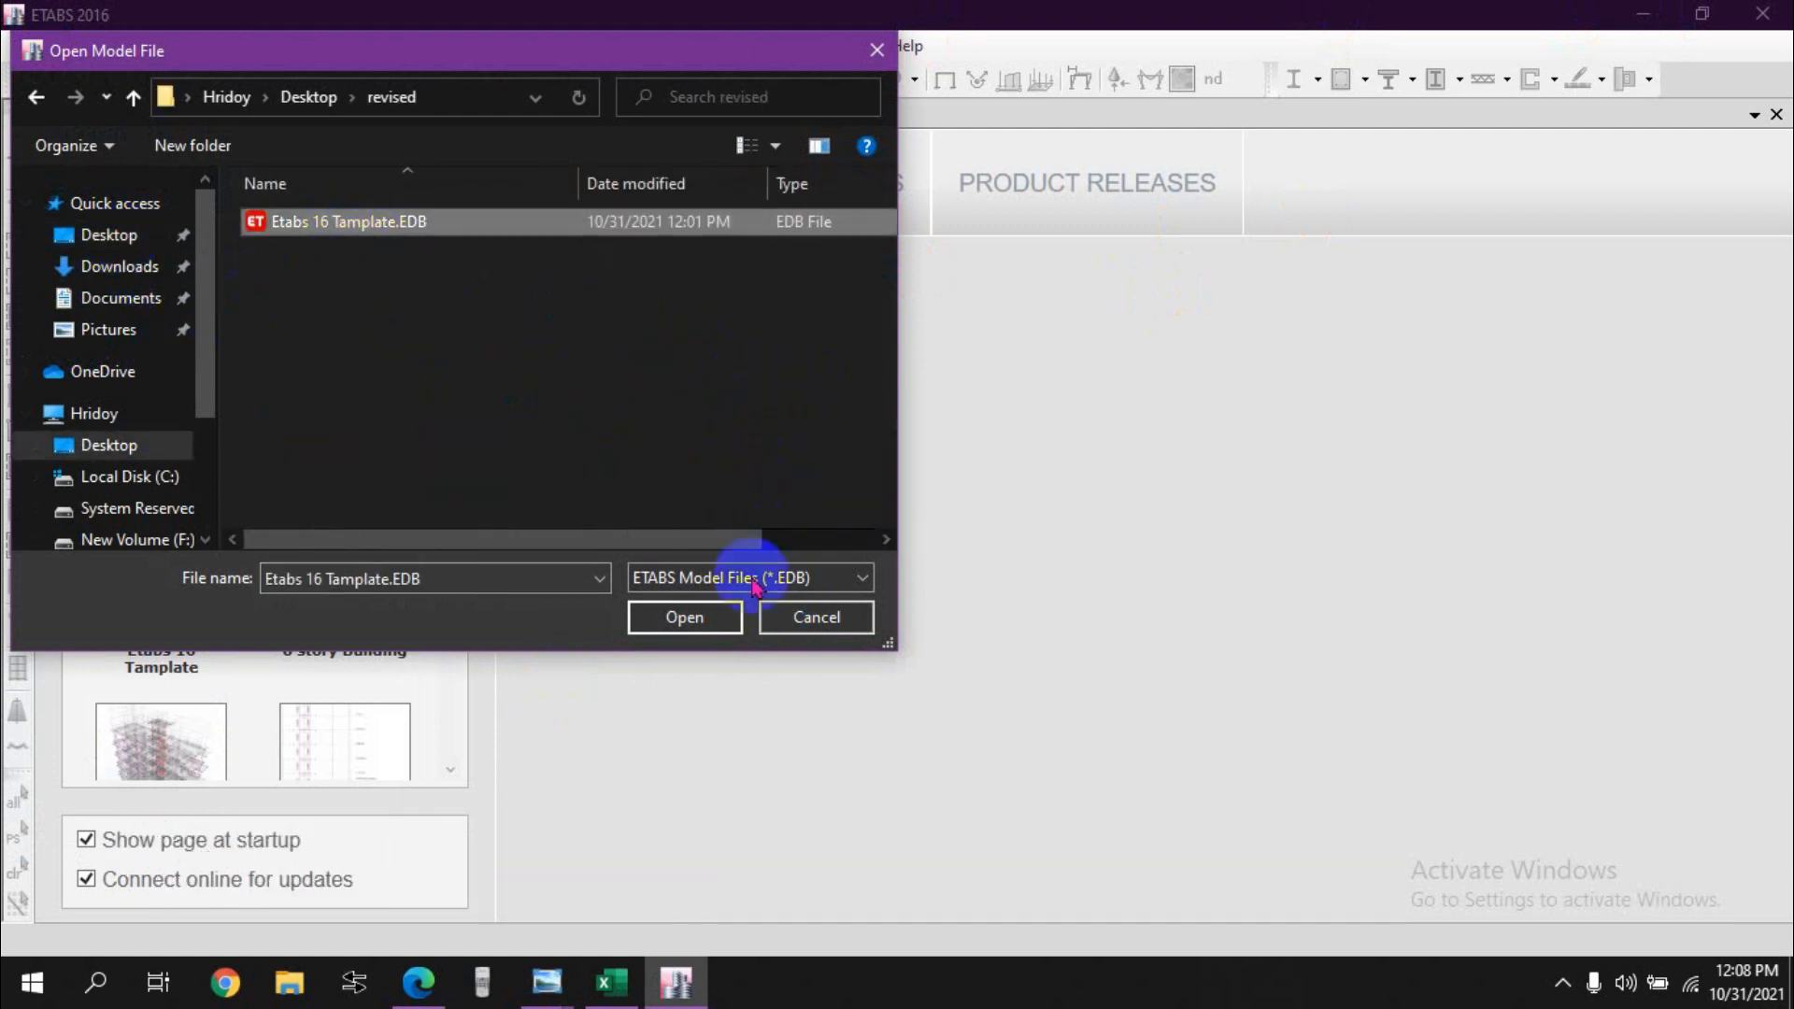
pyautogui.click(704, 614)
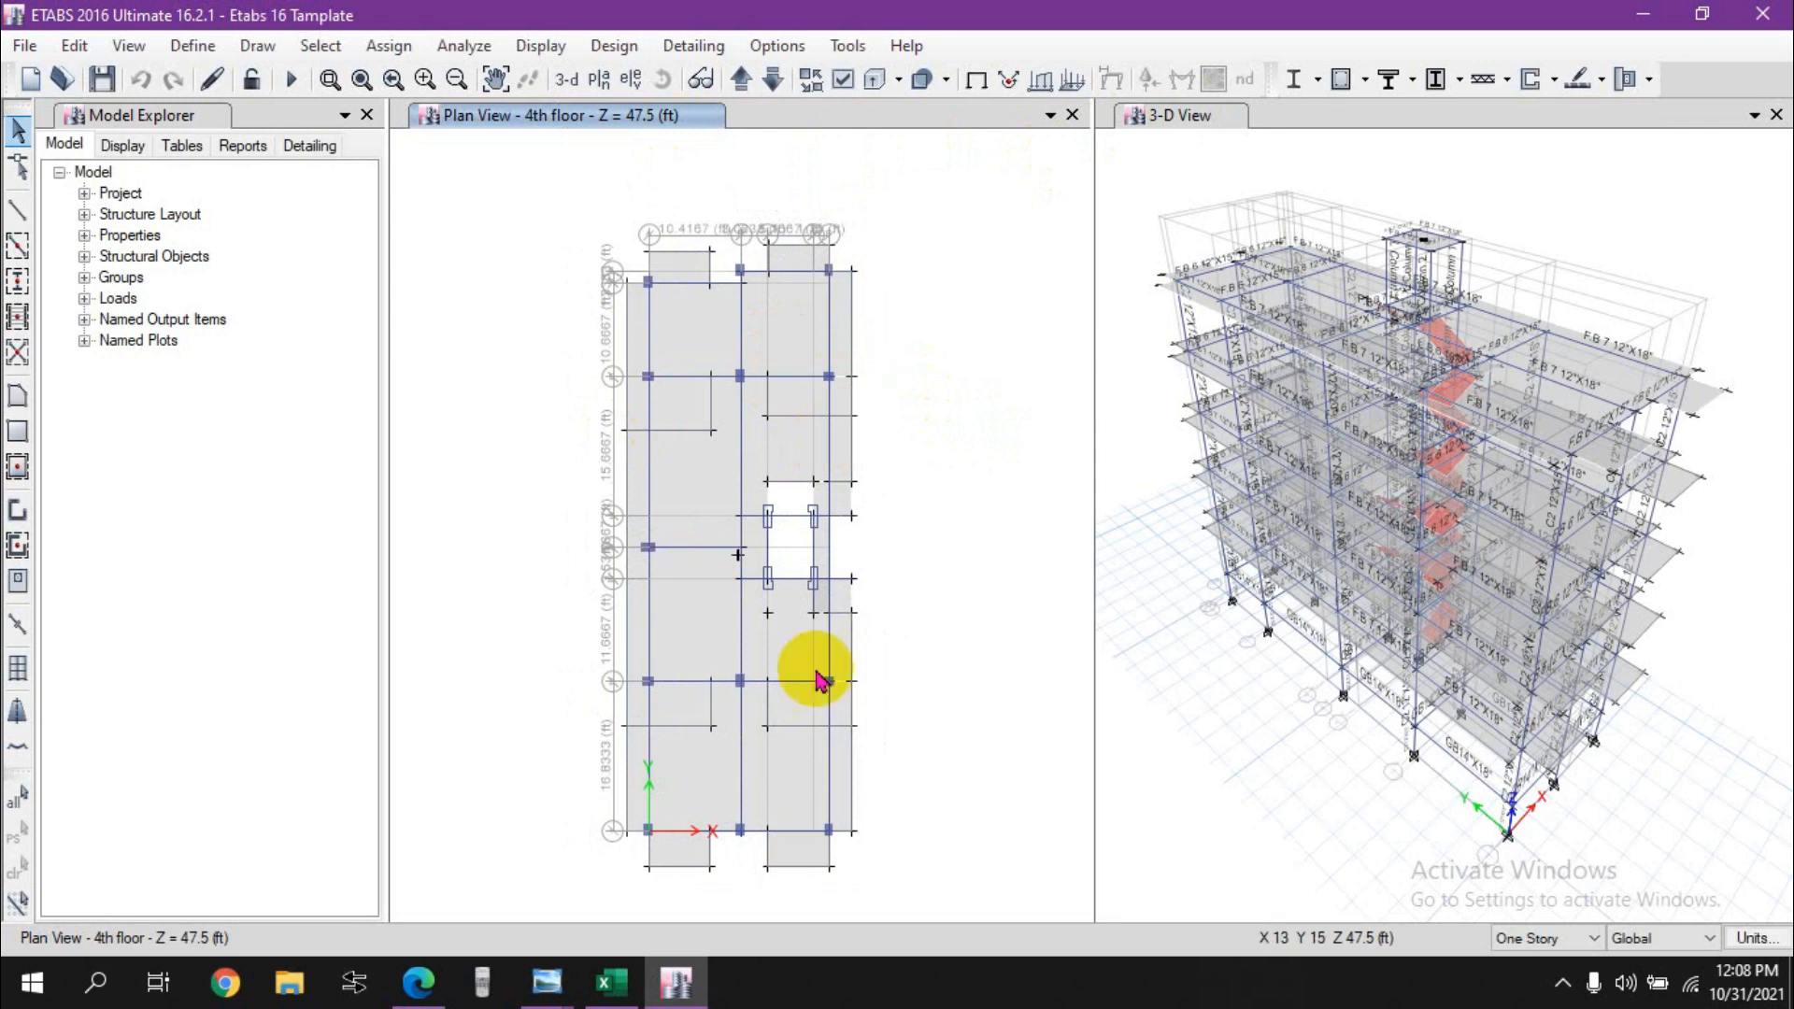
pyautogui.click(1195, 112)
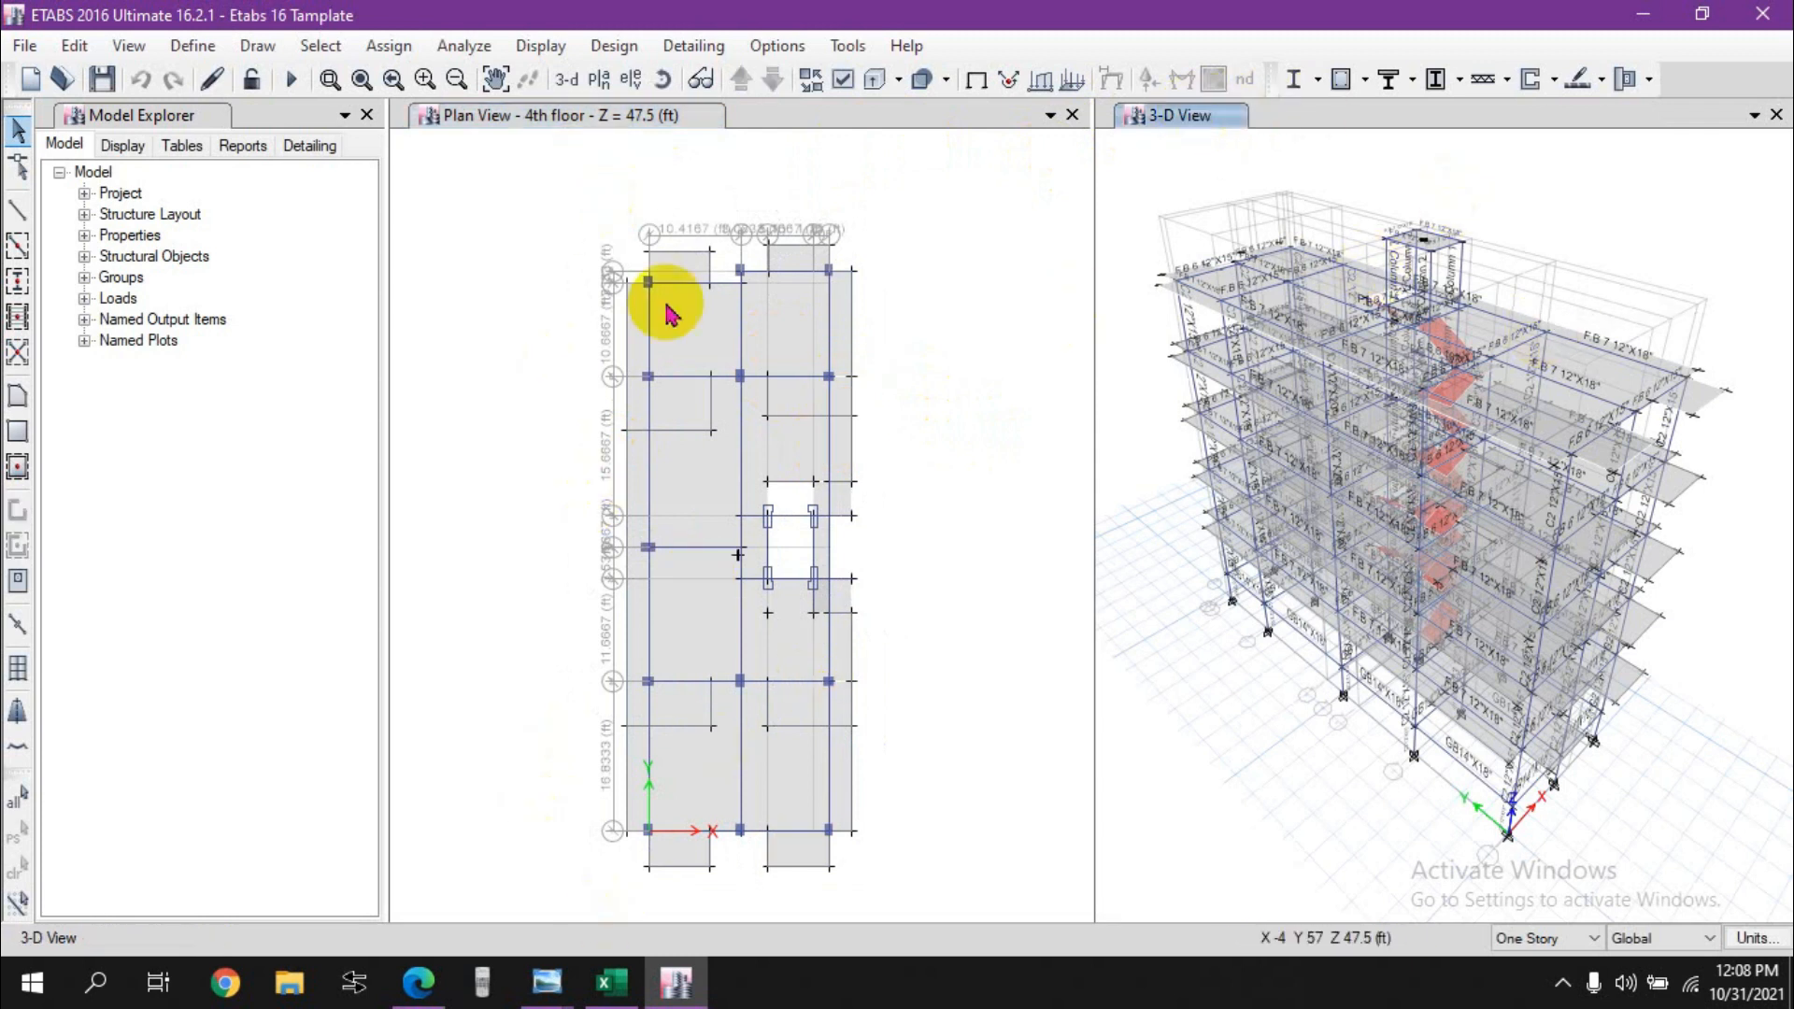
pyautogui.click(505, 117)
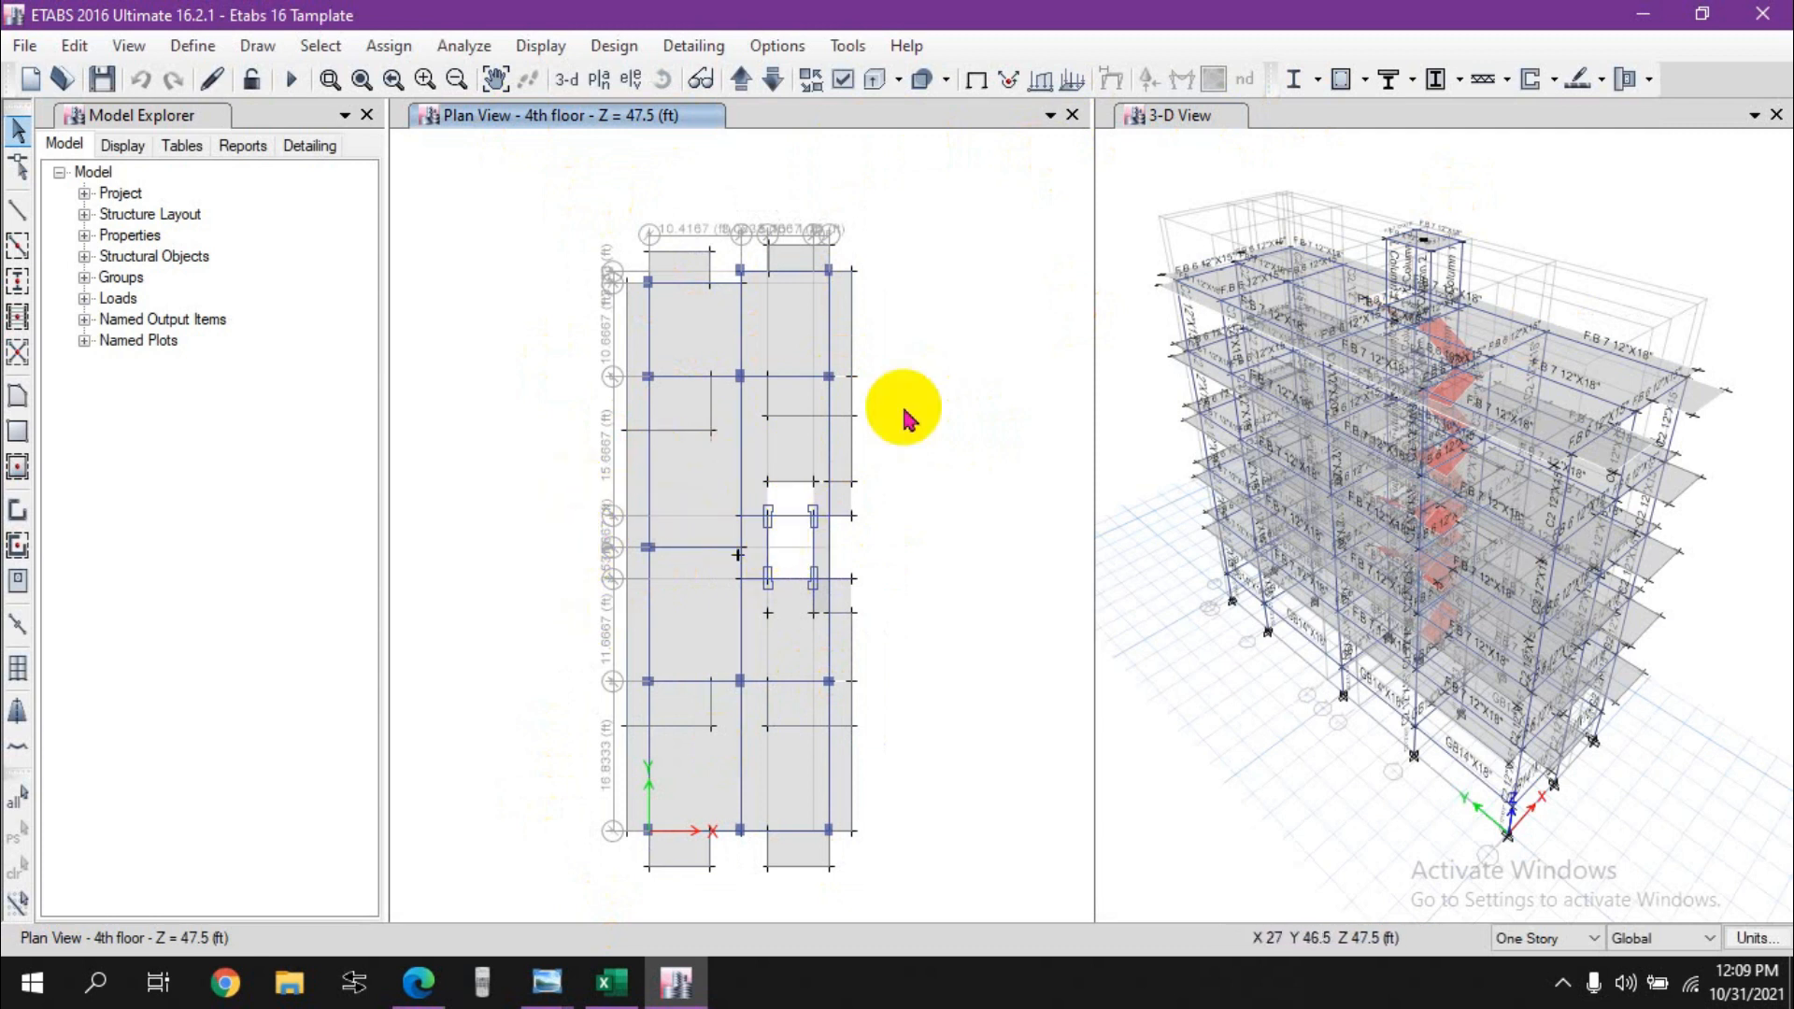
pyautogui.moveTo(918, 568); pyautogui.dragTo(922, 519, button='middle')
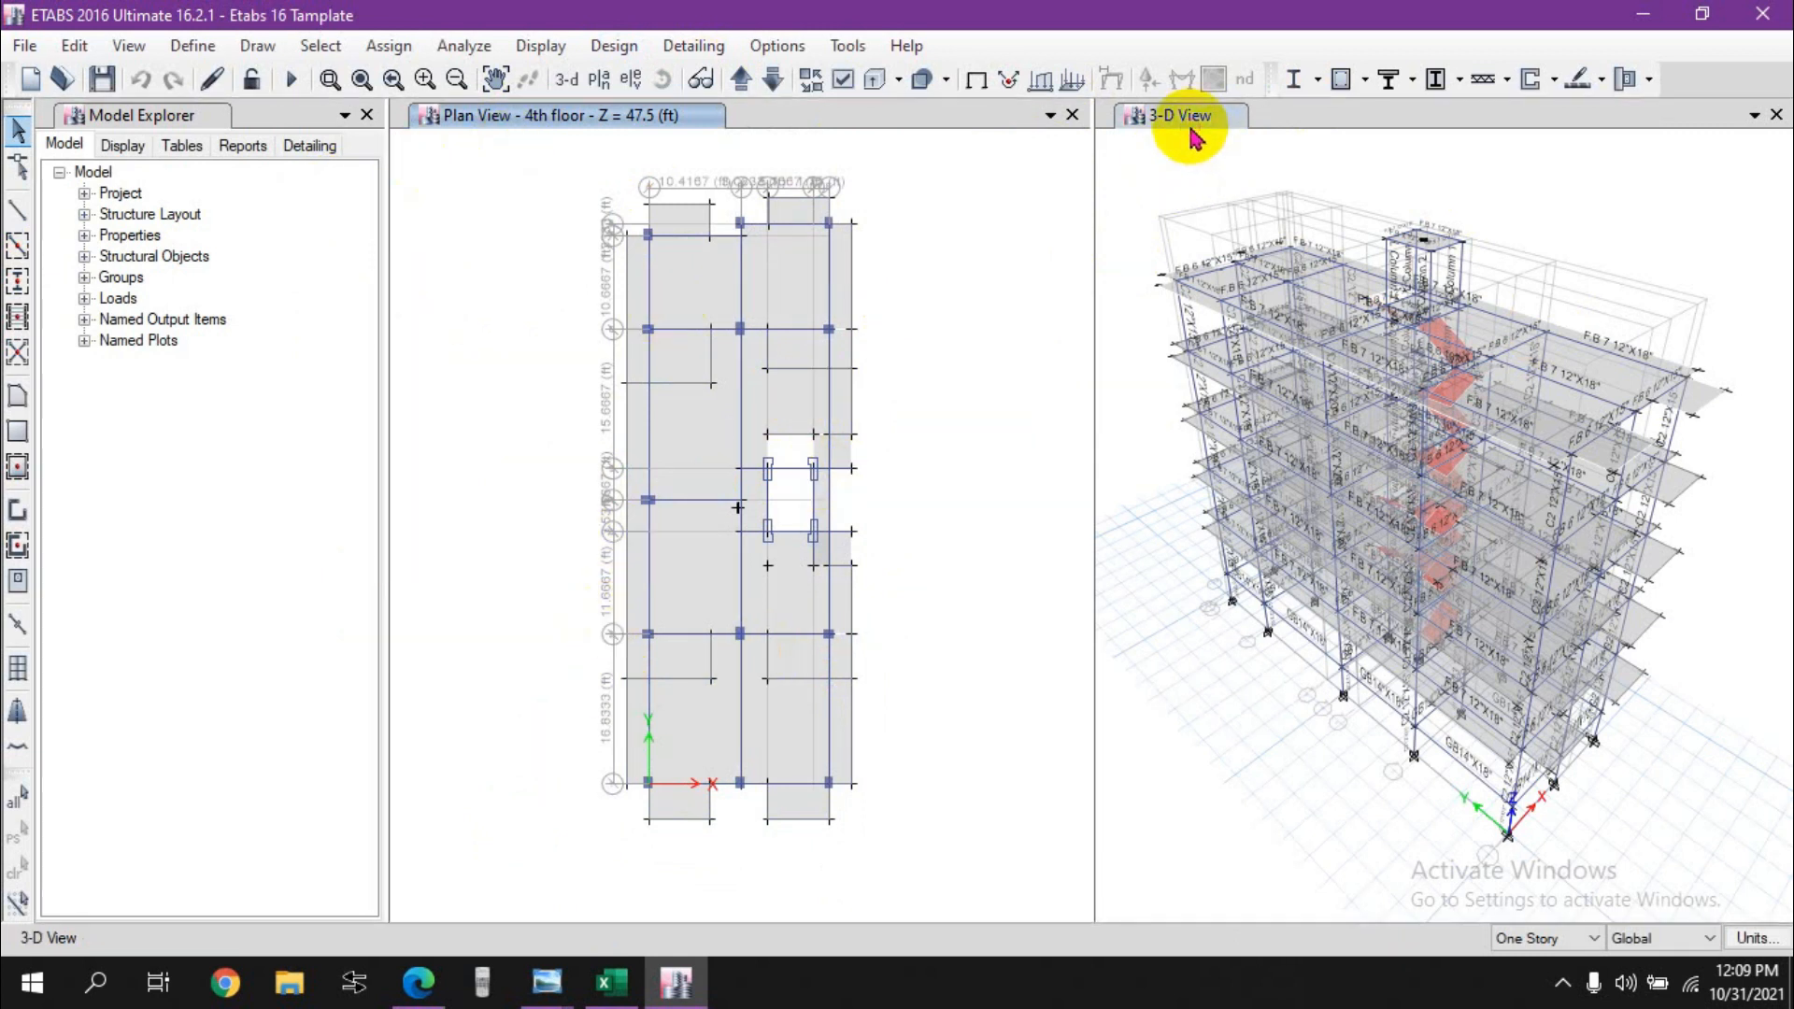
pyautogui.click(574, 118)
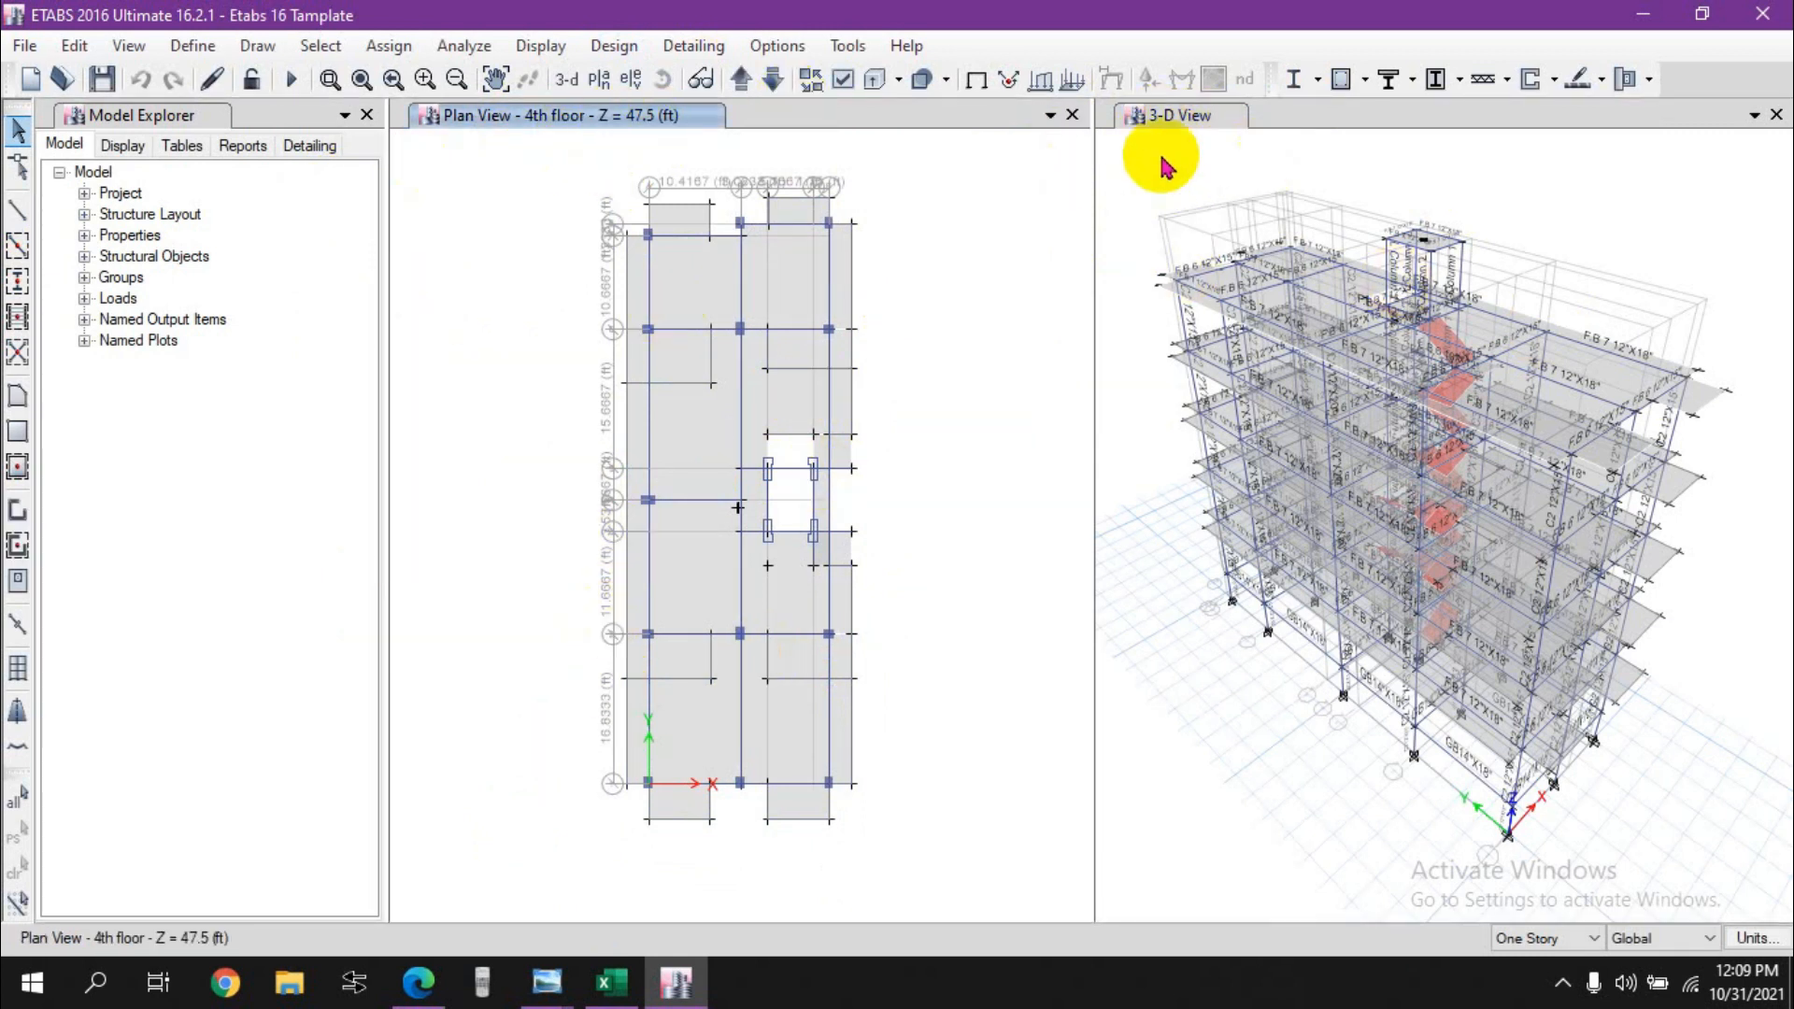
pyautogui.click(191, 47)
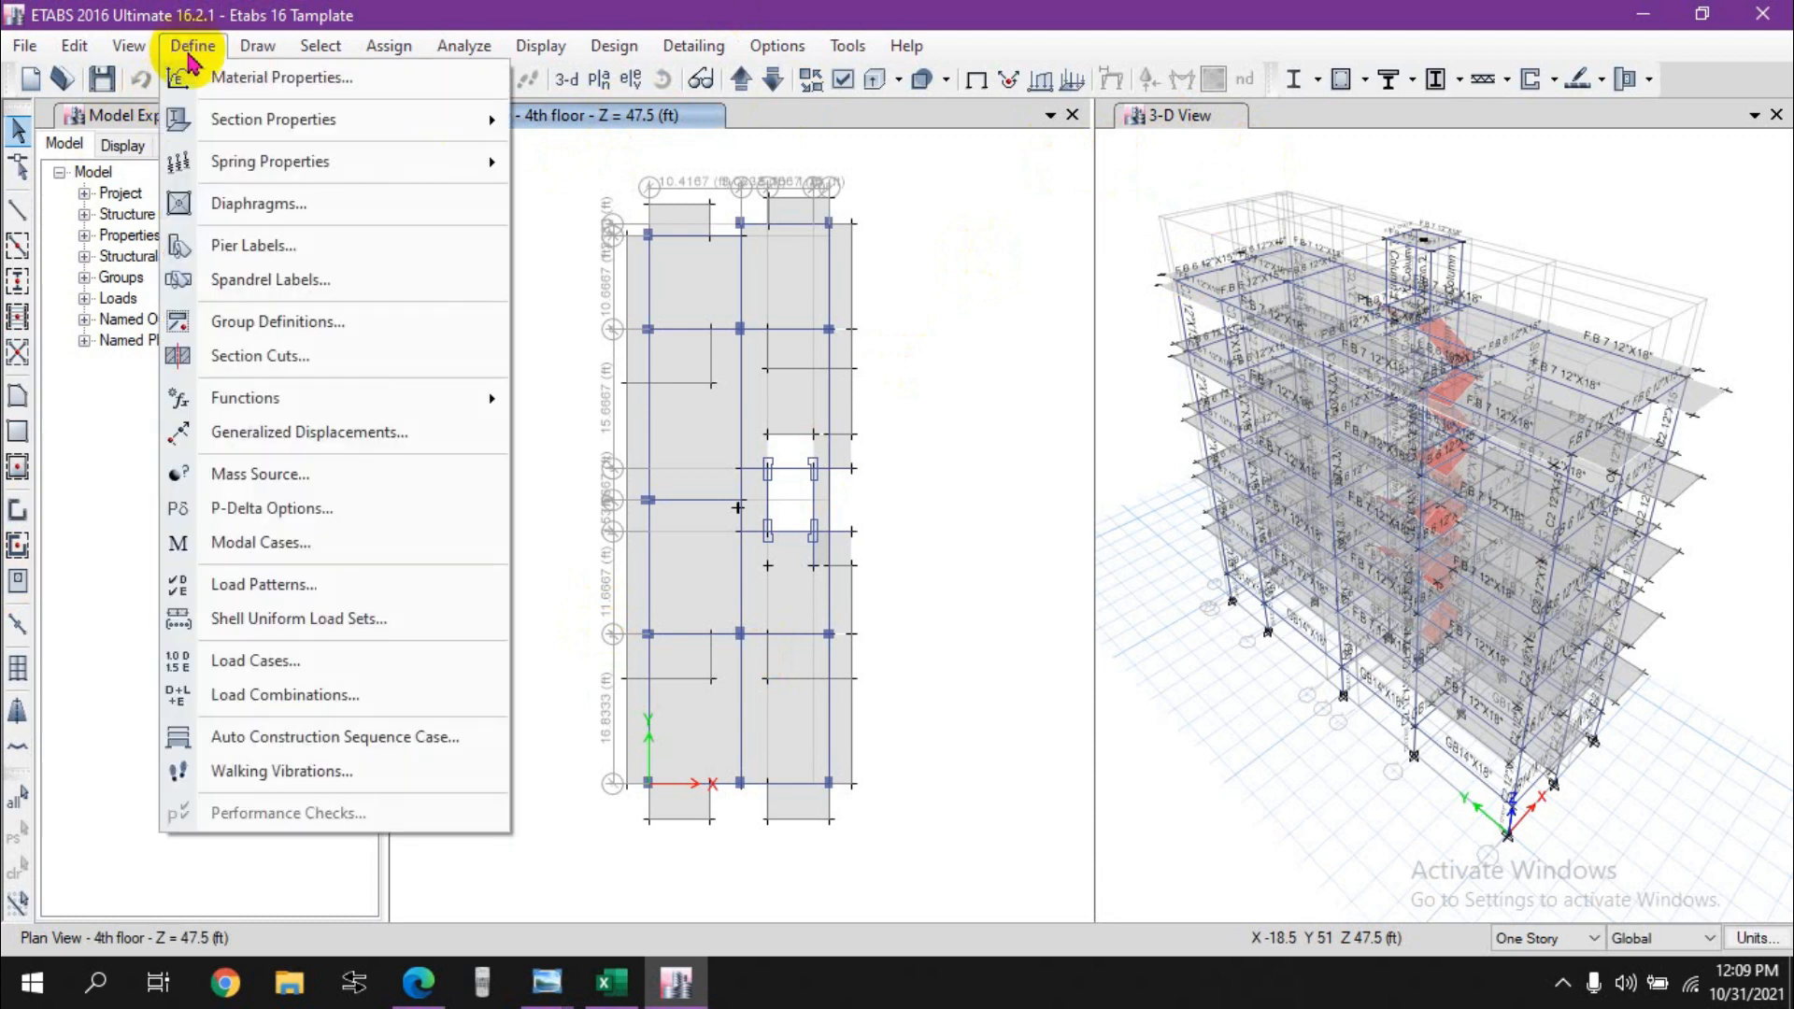
pyautogui.click(192, 45)
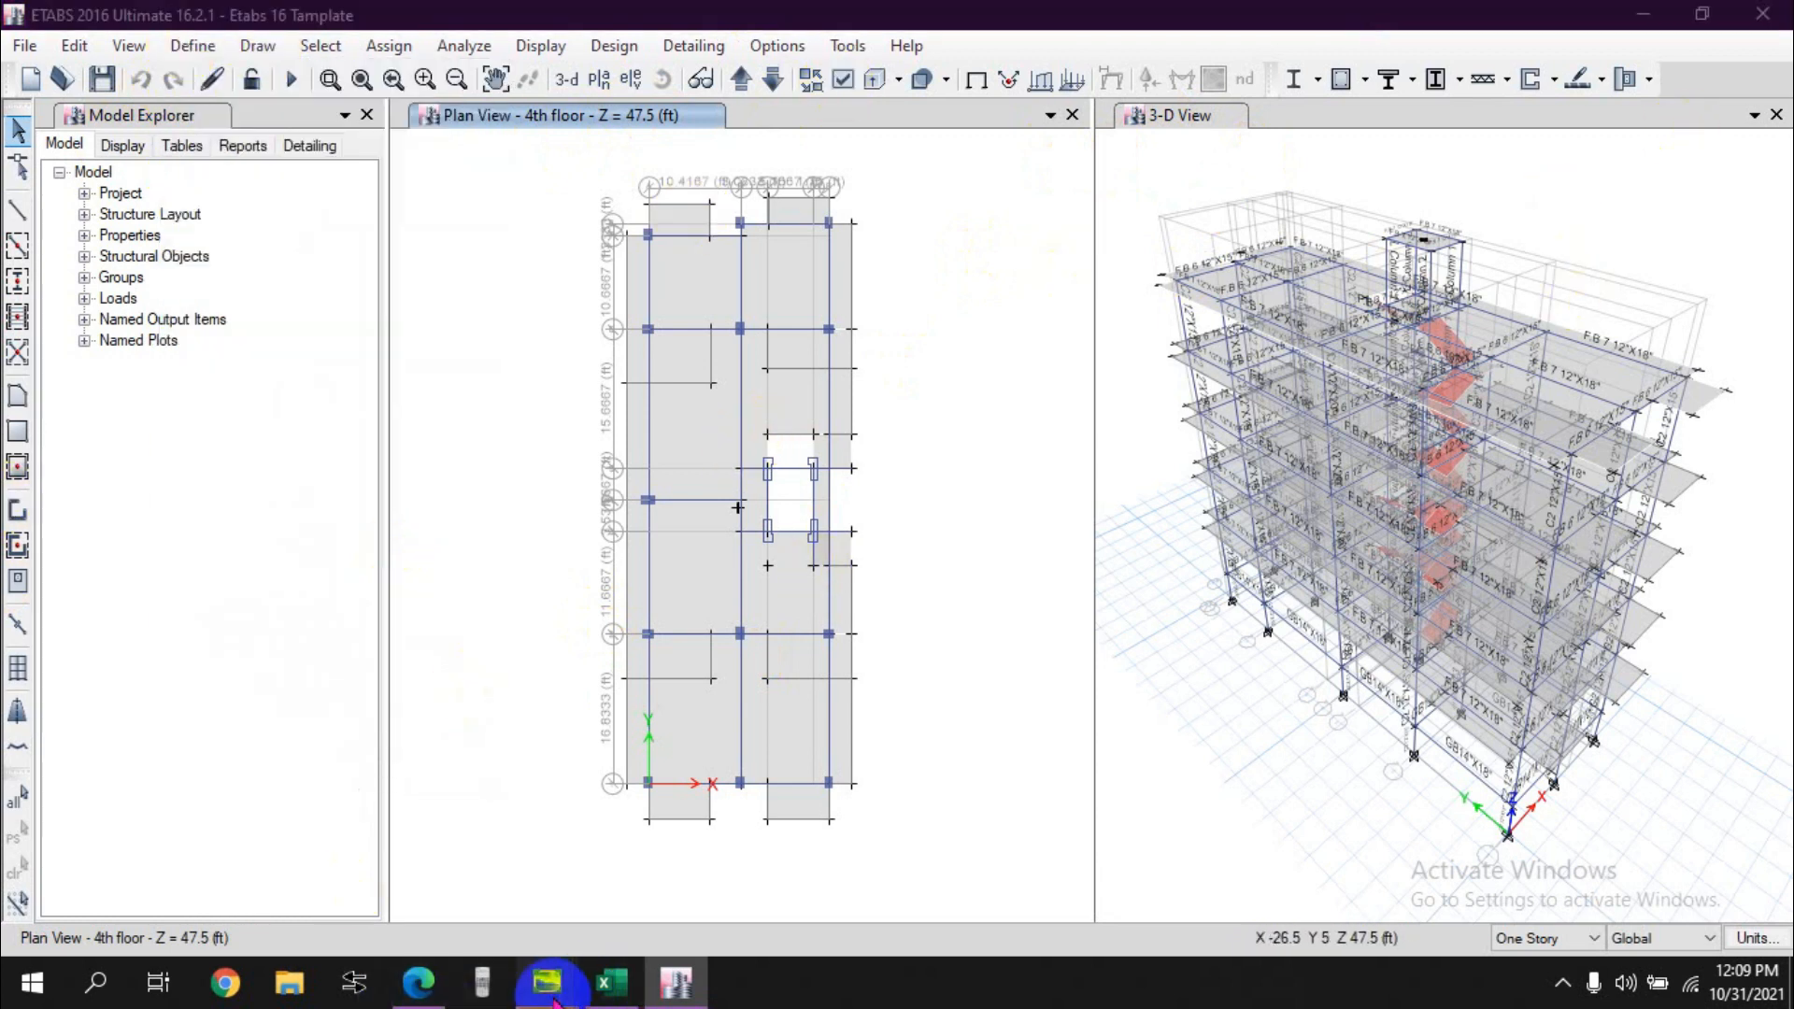
pyautogui.click(1737, 145)
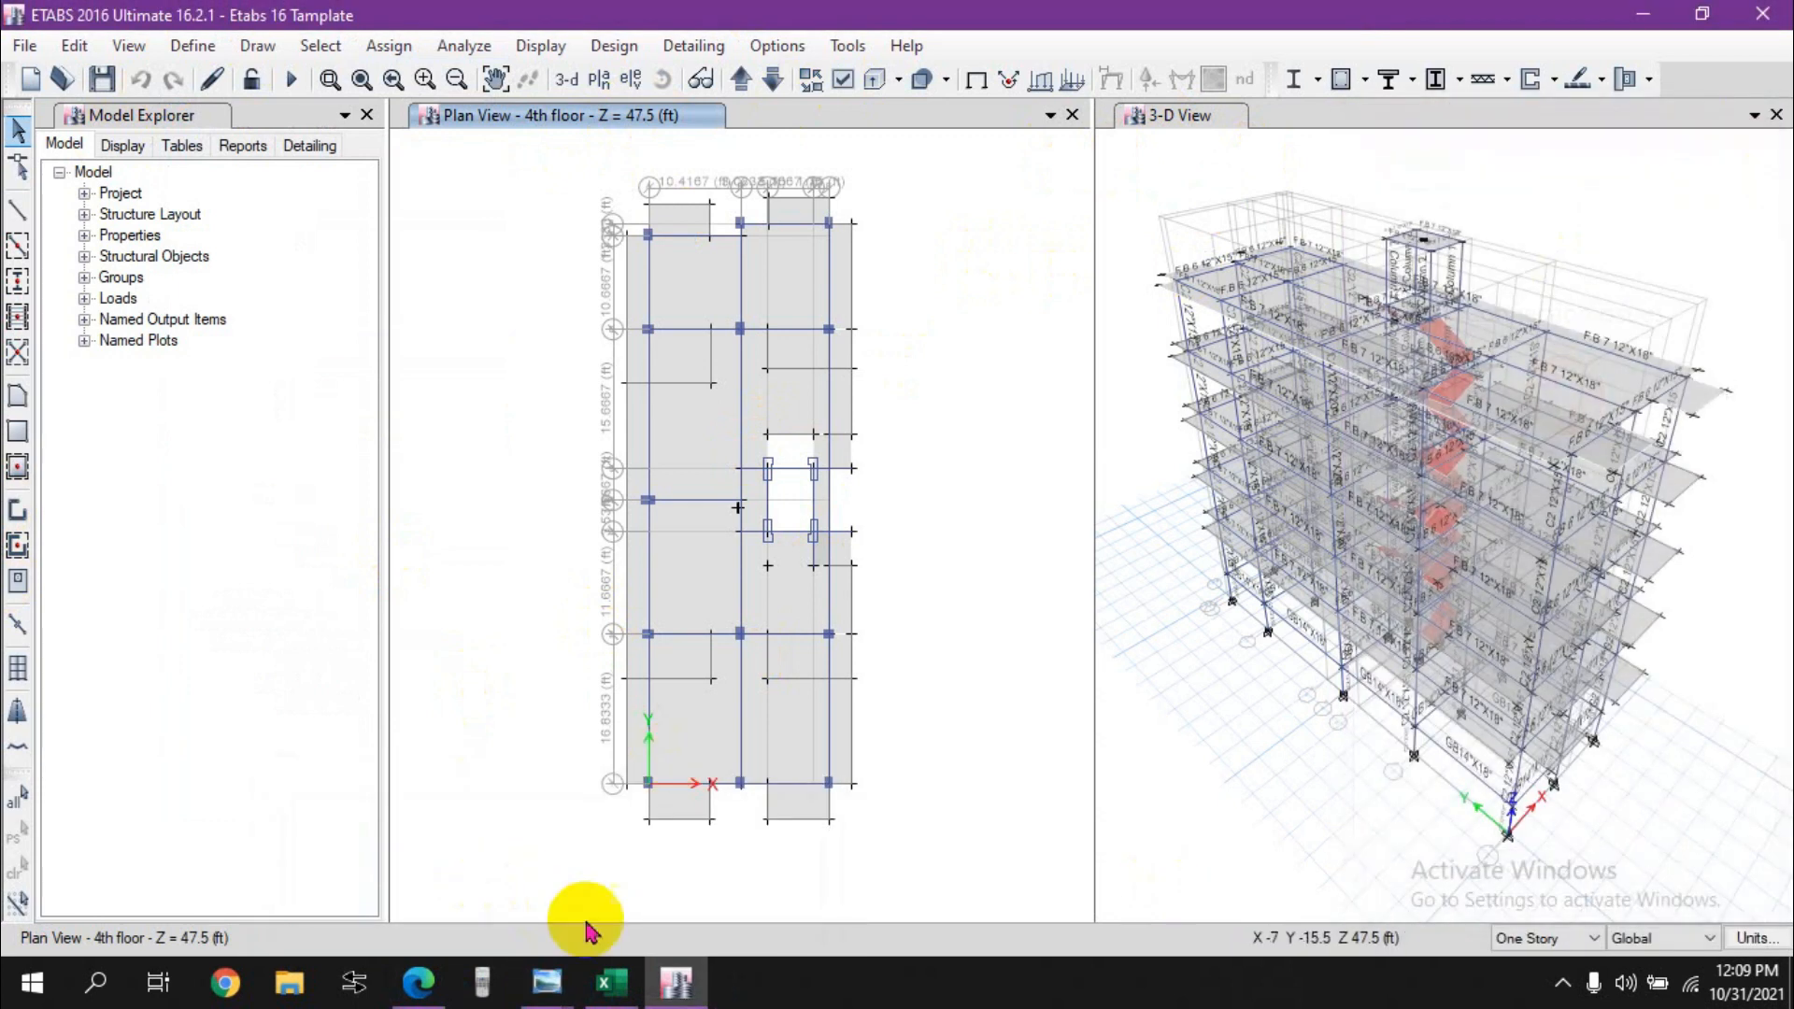
# Step: Switch to Windows Photo Viewer, examine the building's front and perspective exterior renderings, and return to the ETABS model
pyautogui.moveTo(547, 981)
pyautogui.click(453, 914)
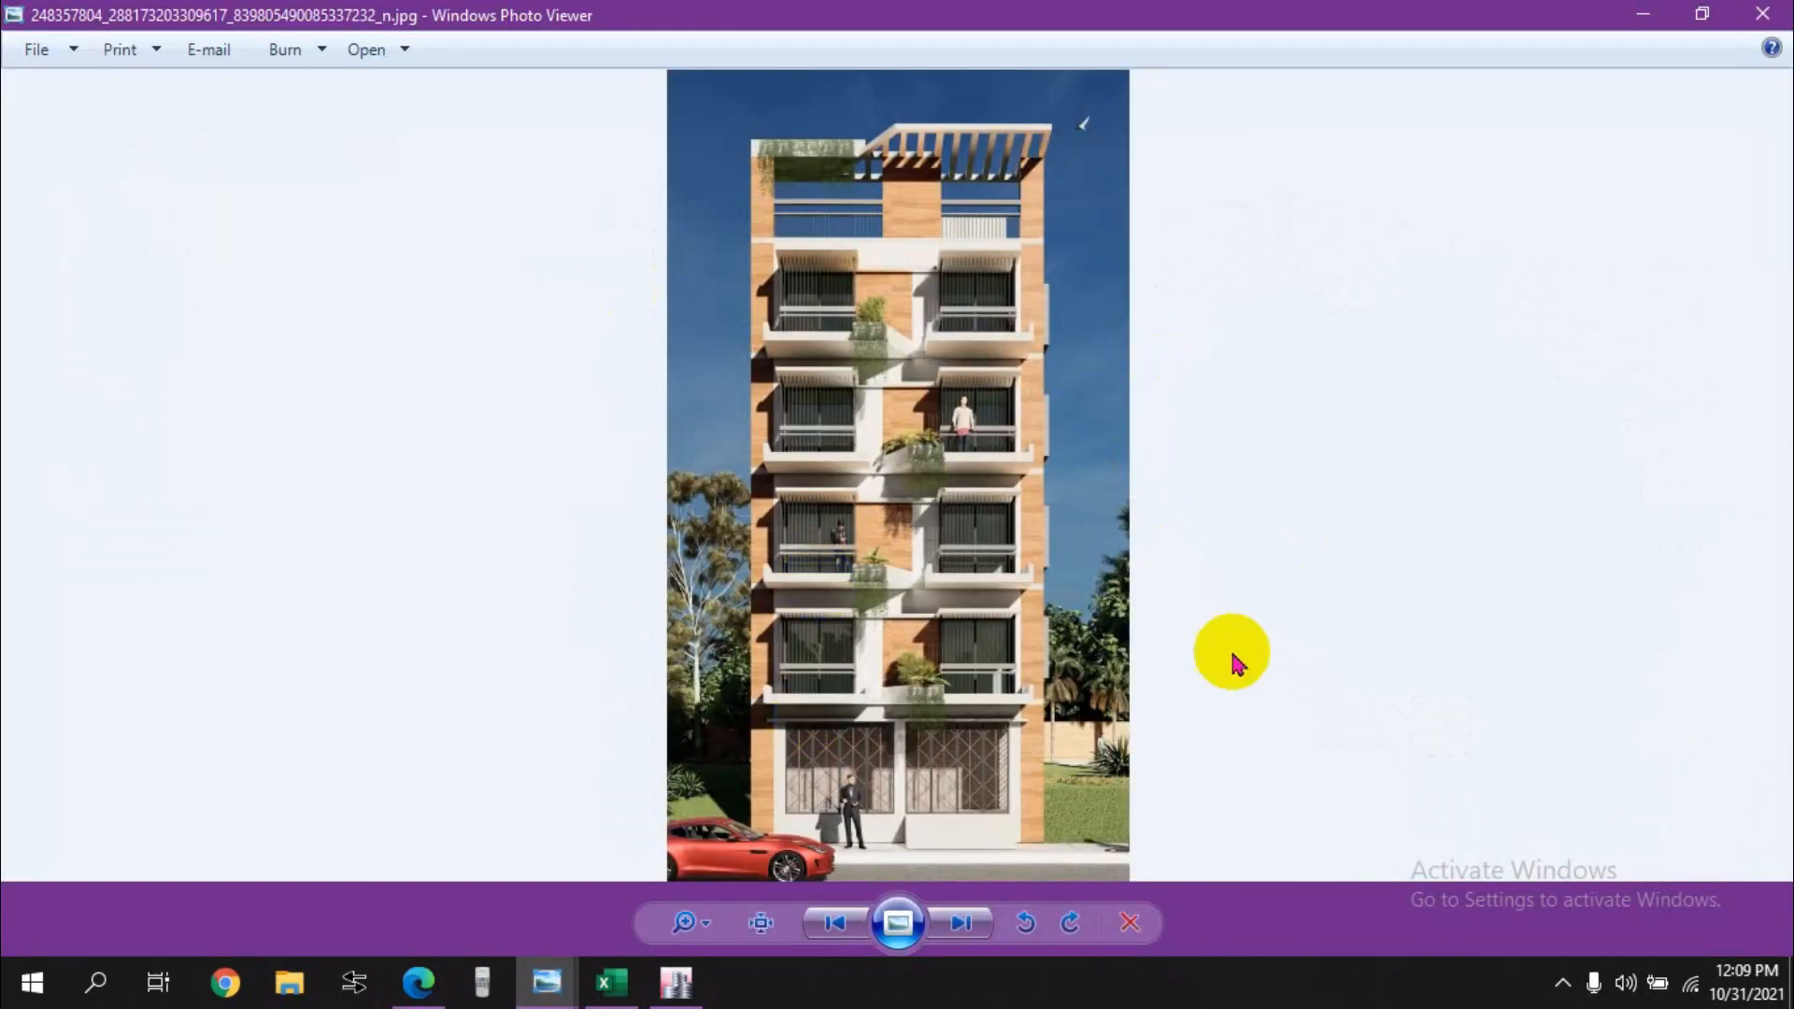
pyautogui.click(653, 887)
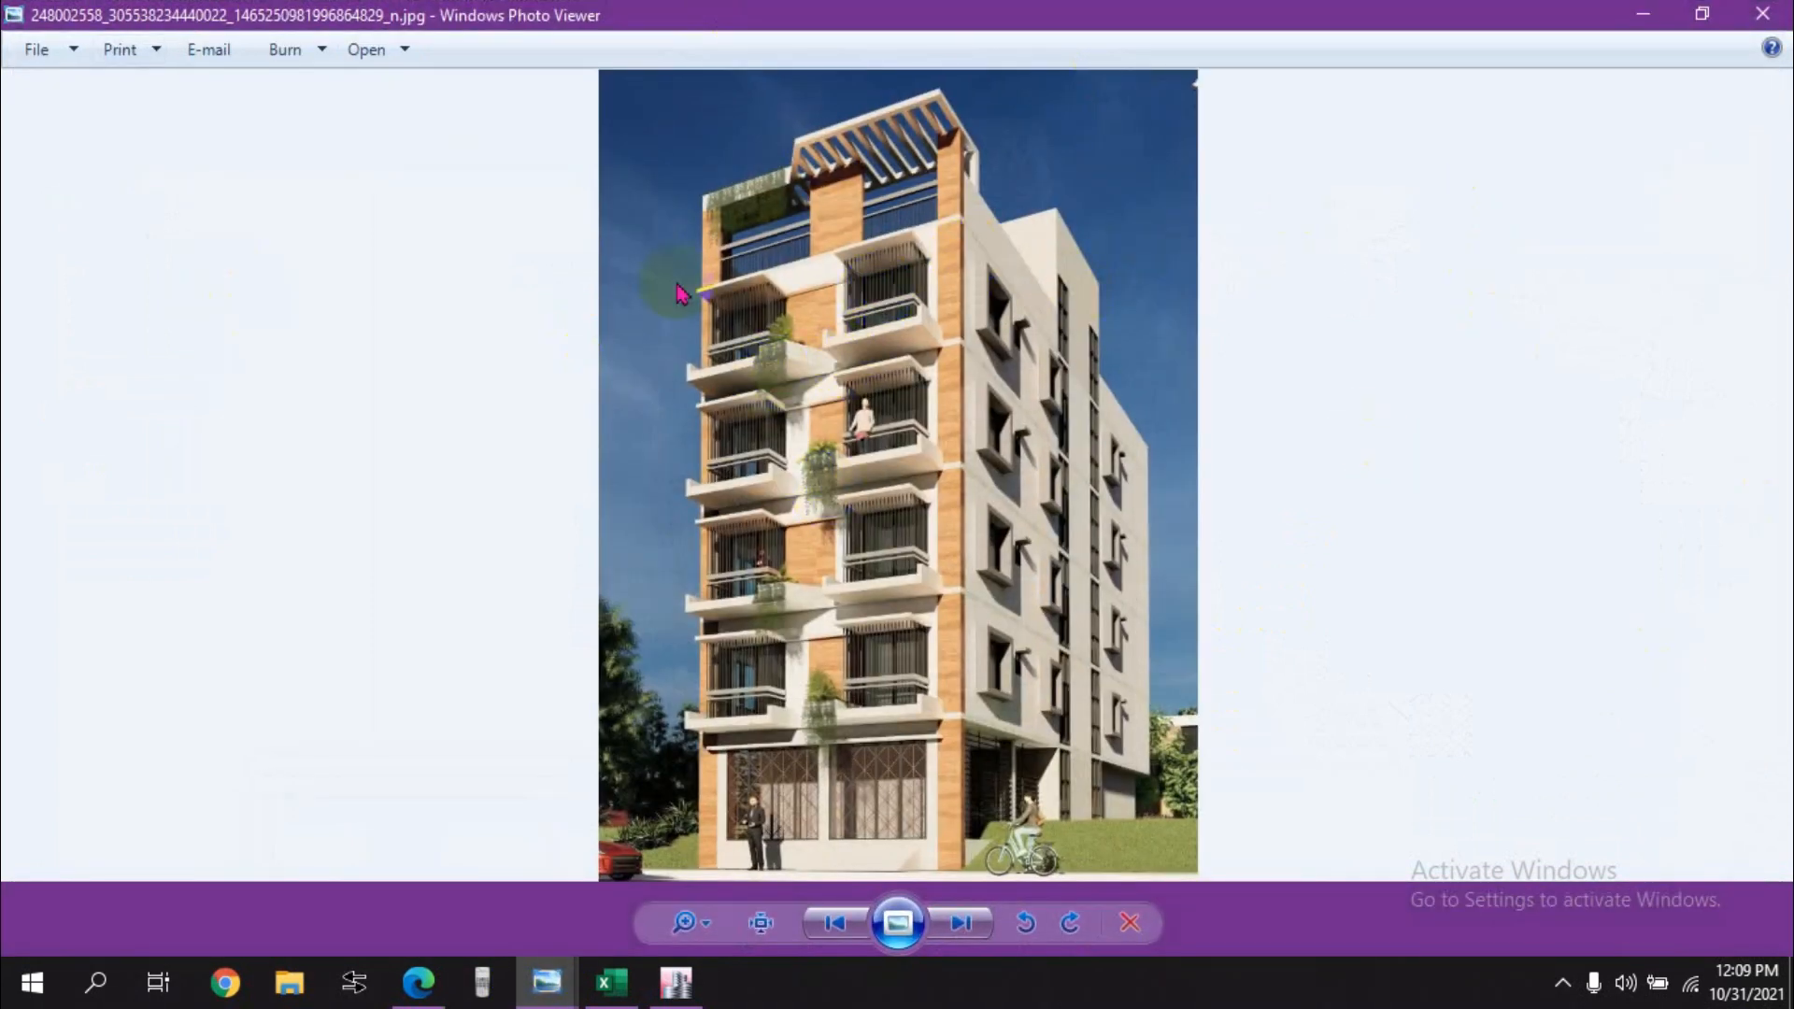
pyautogui.click(1633, 23)
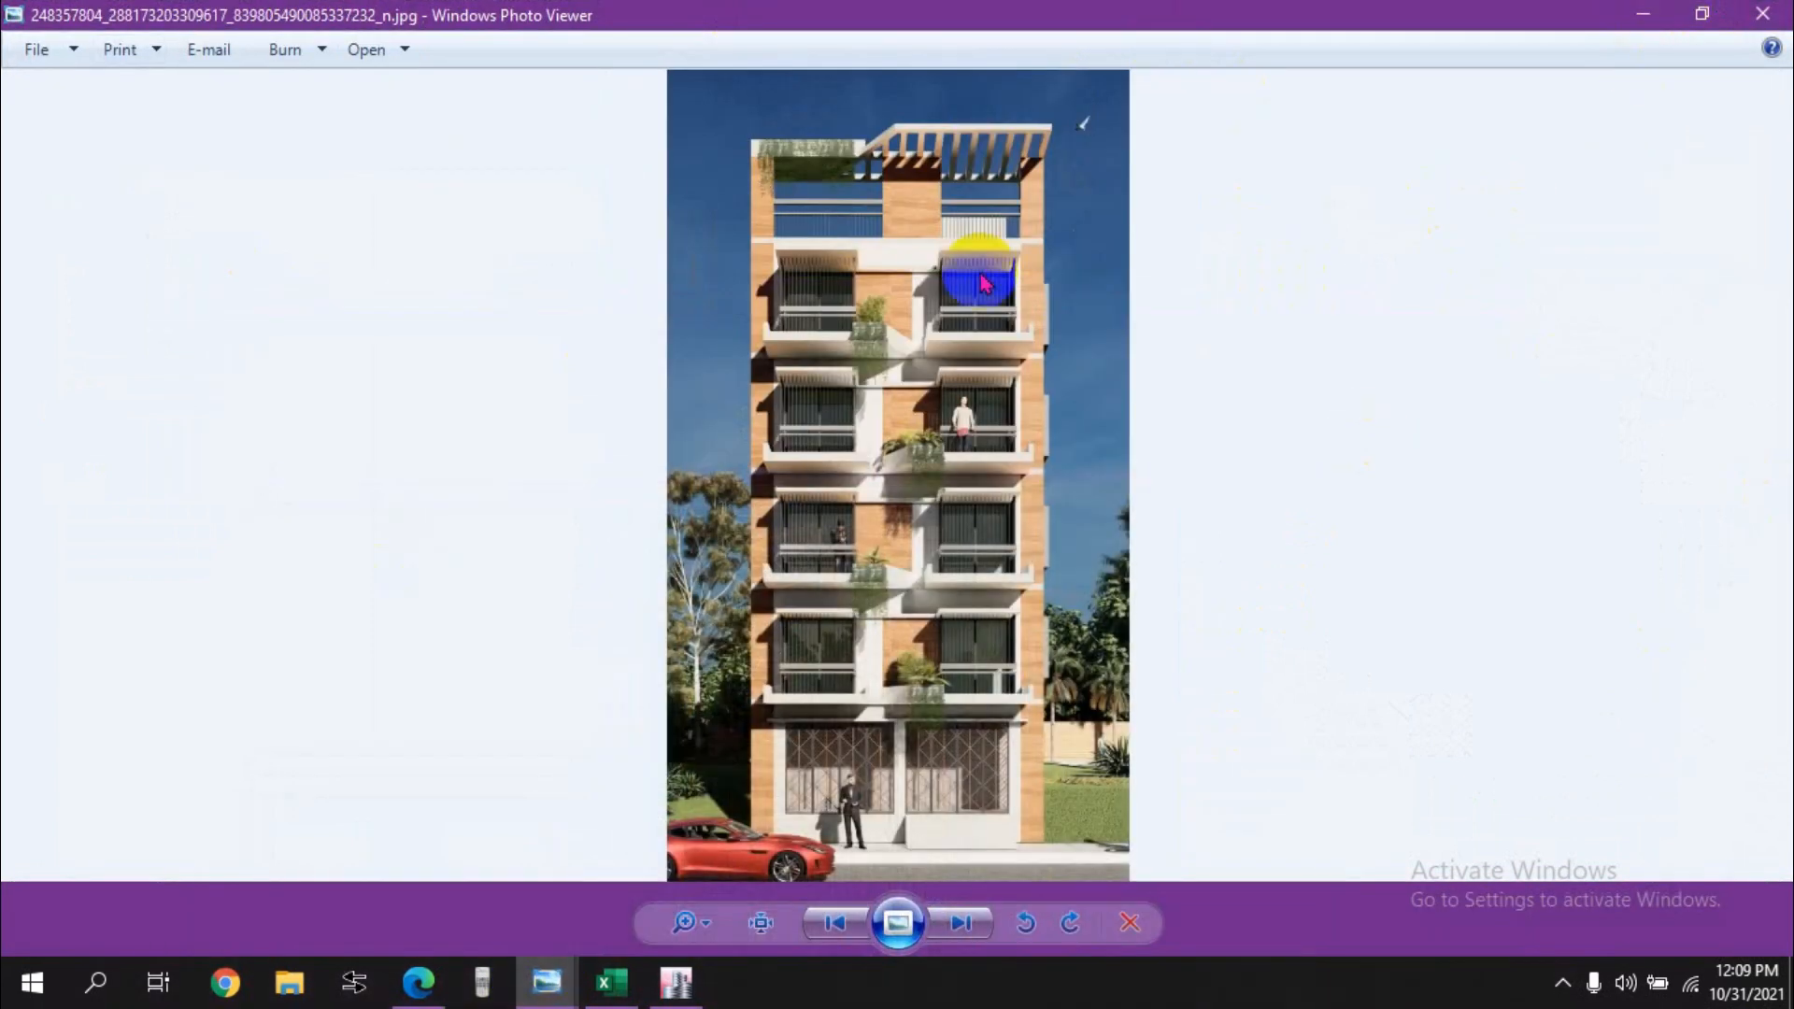
pyautogui.click(1622, 13)
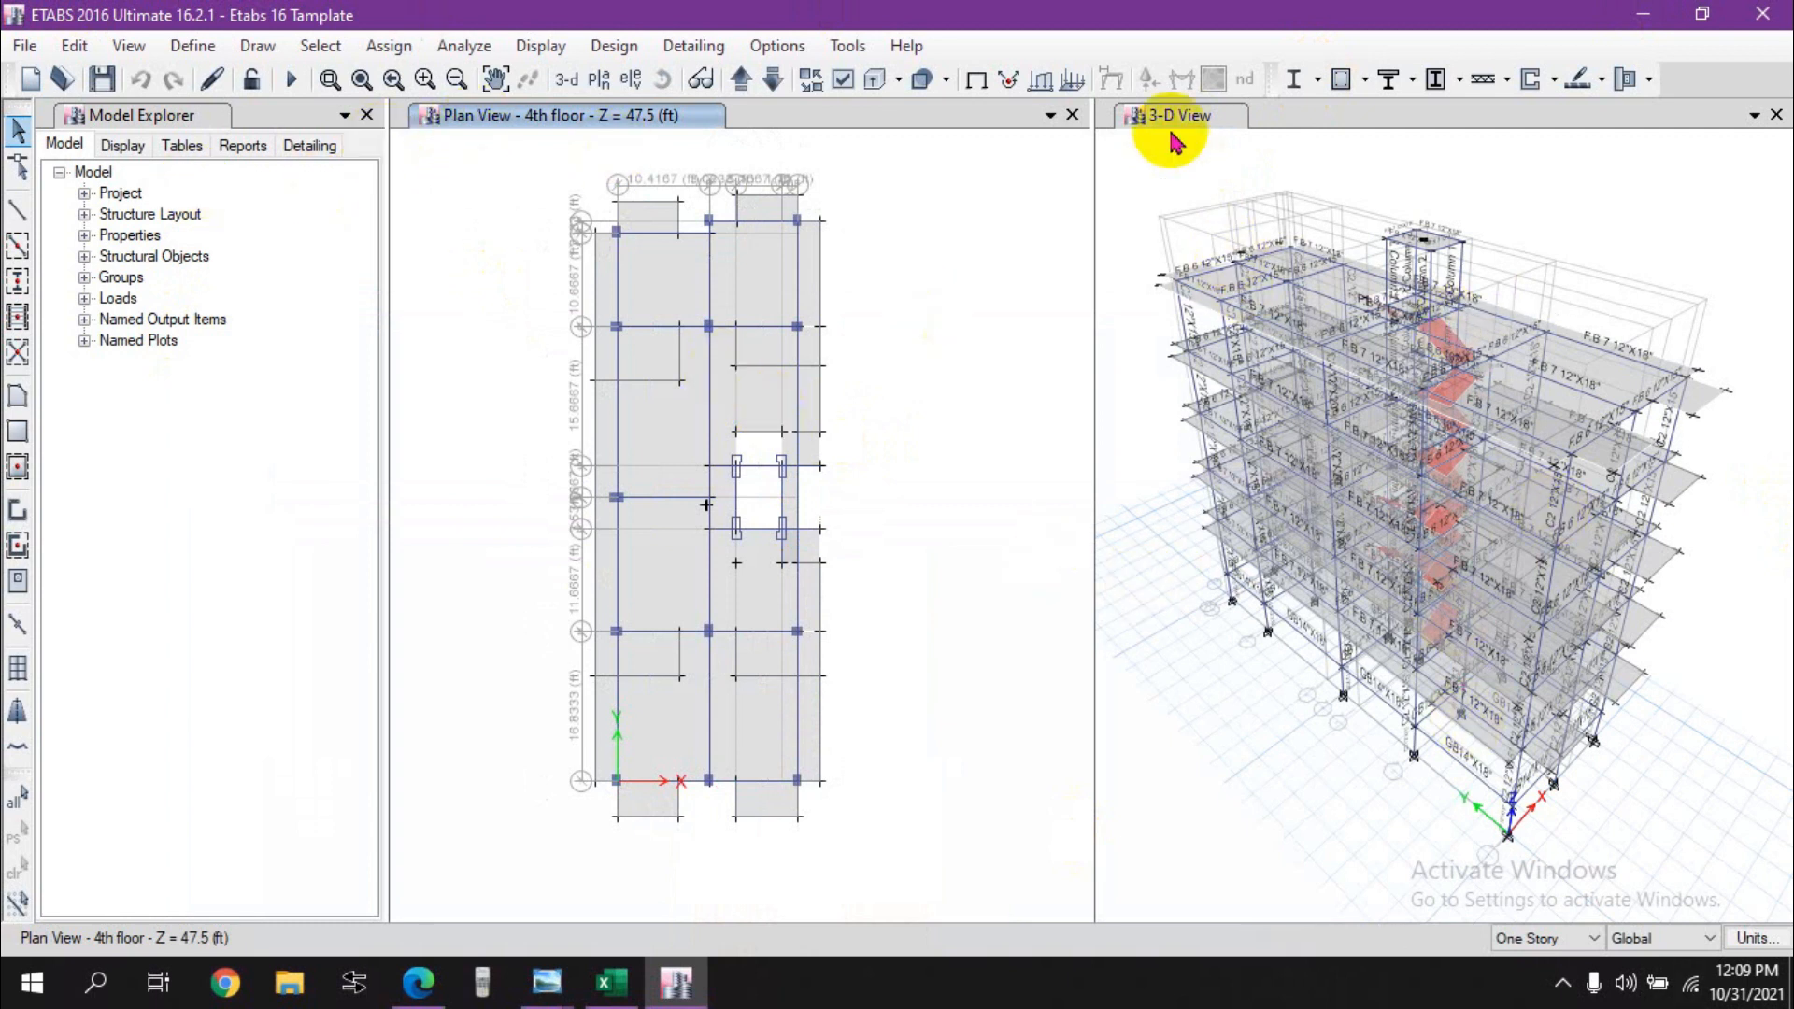
# Step: Delete the Ex Manual seismic load pattern from the model's load pattern definitions
pyautogui.moveTo(919, 481); pyautogui.dragTo(905, 475, button='middle')
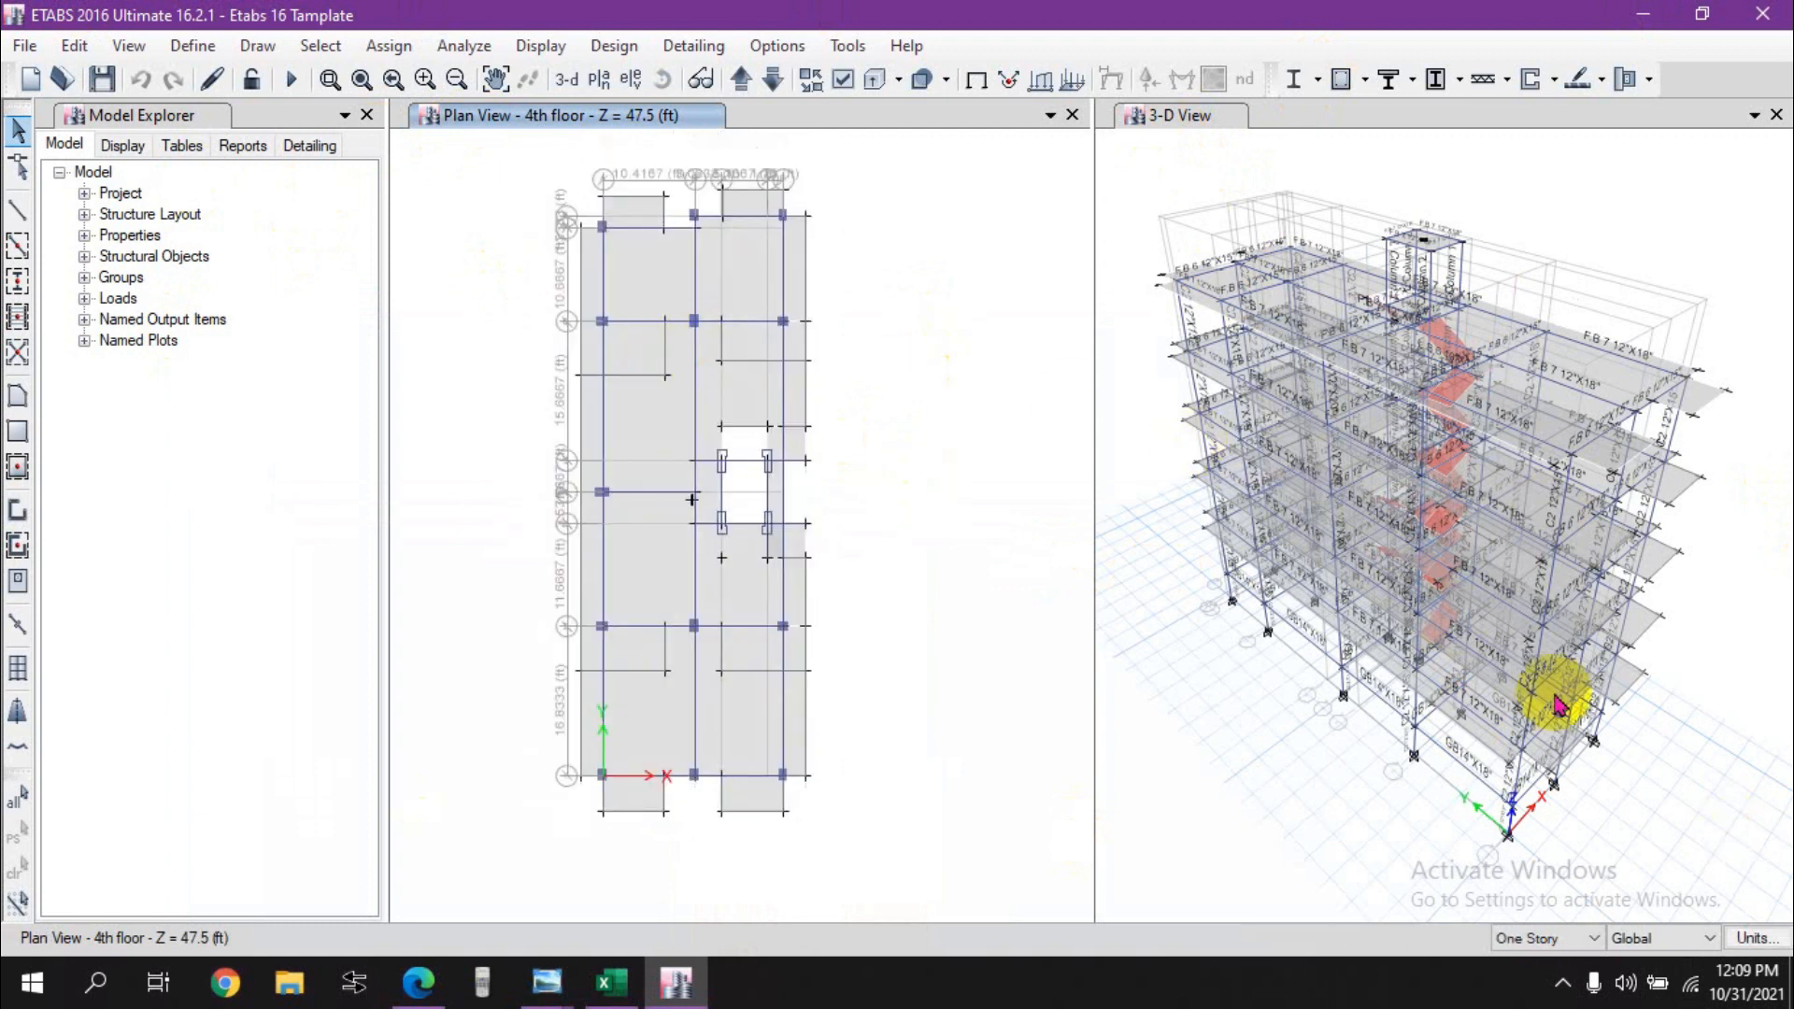
pyautogui.click(193, 45)
pyautogui.click(300, 584)
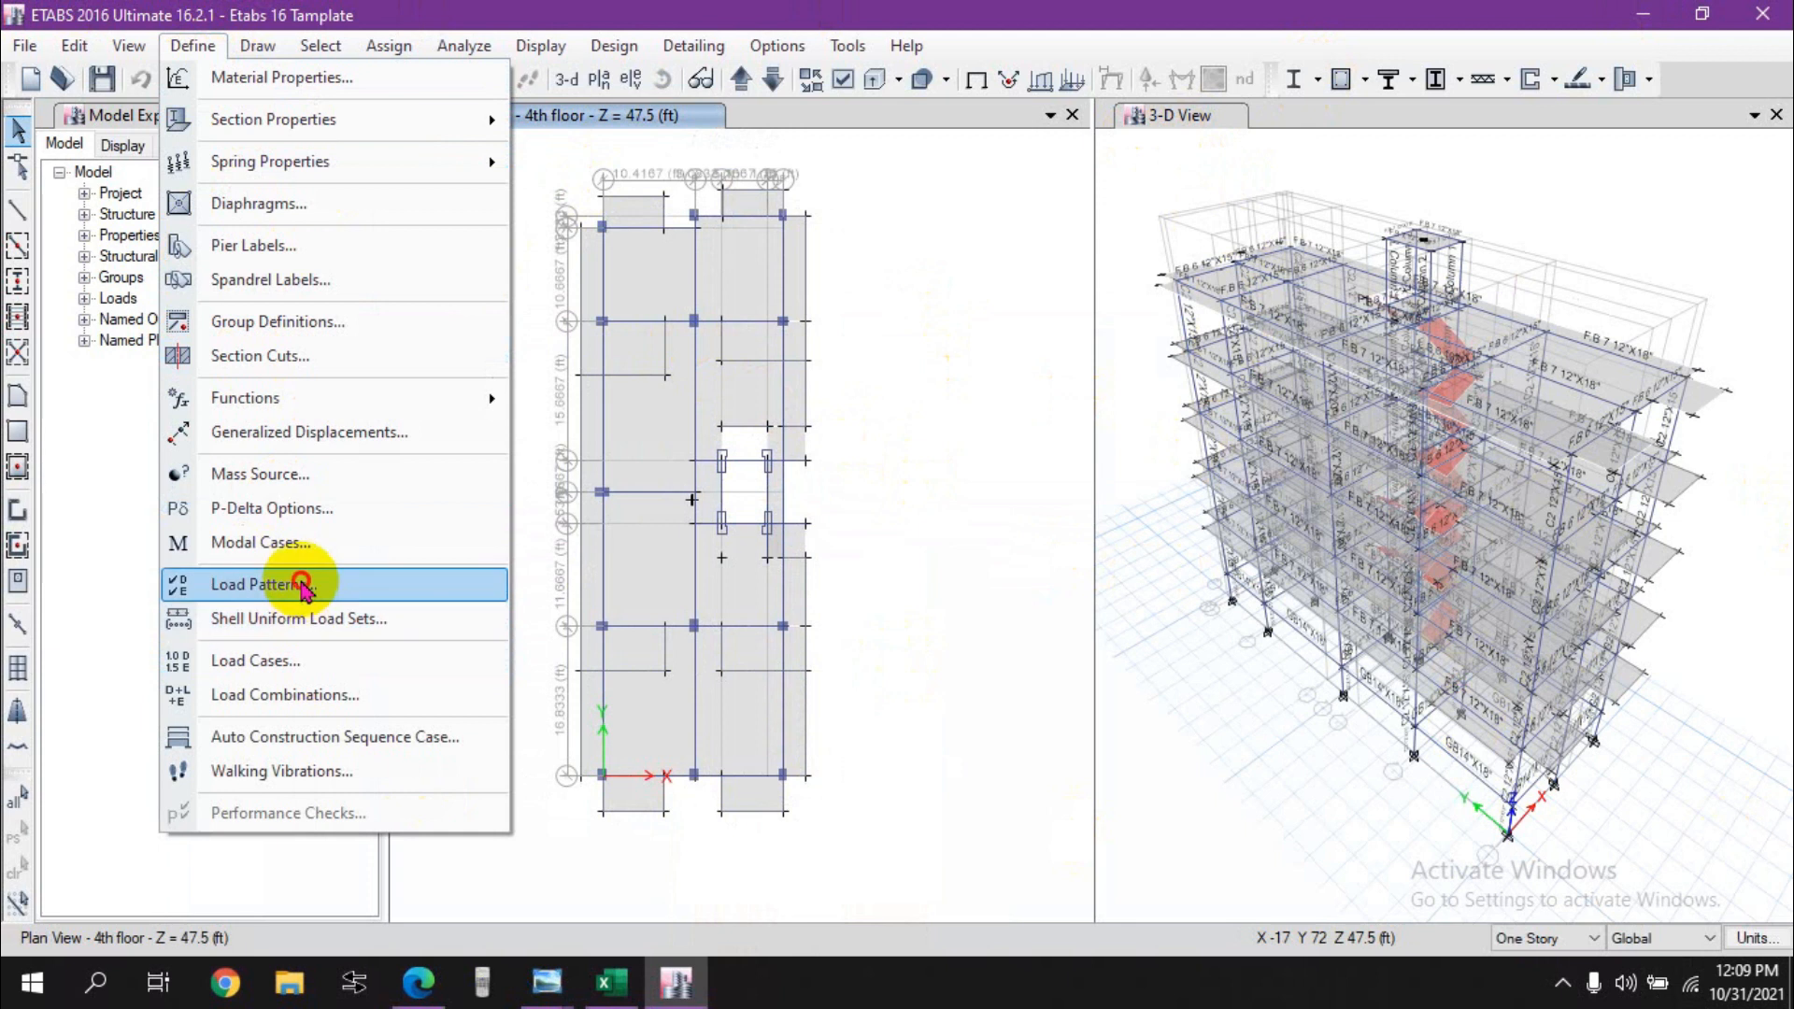
pyautogui.click(451, 569)
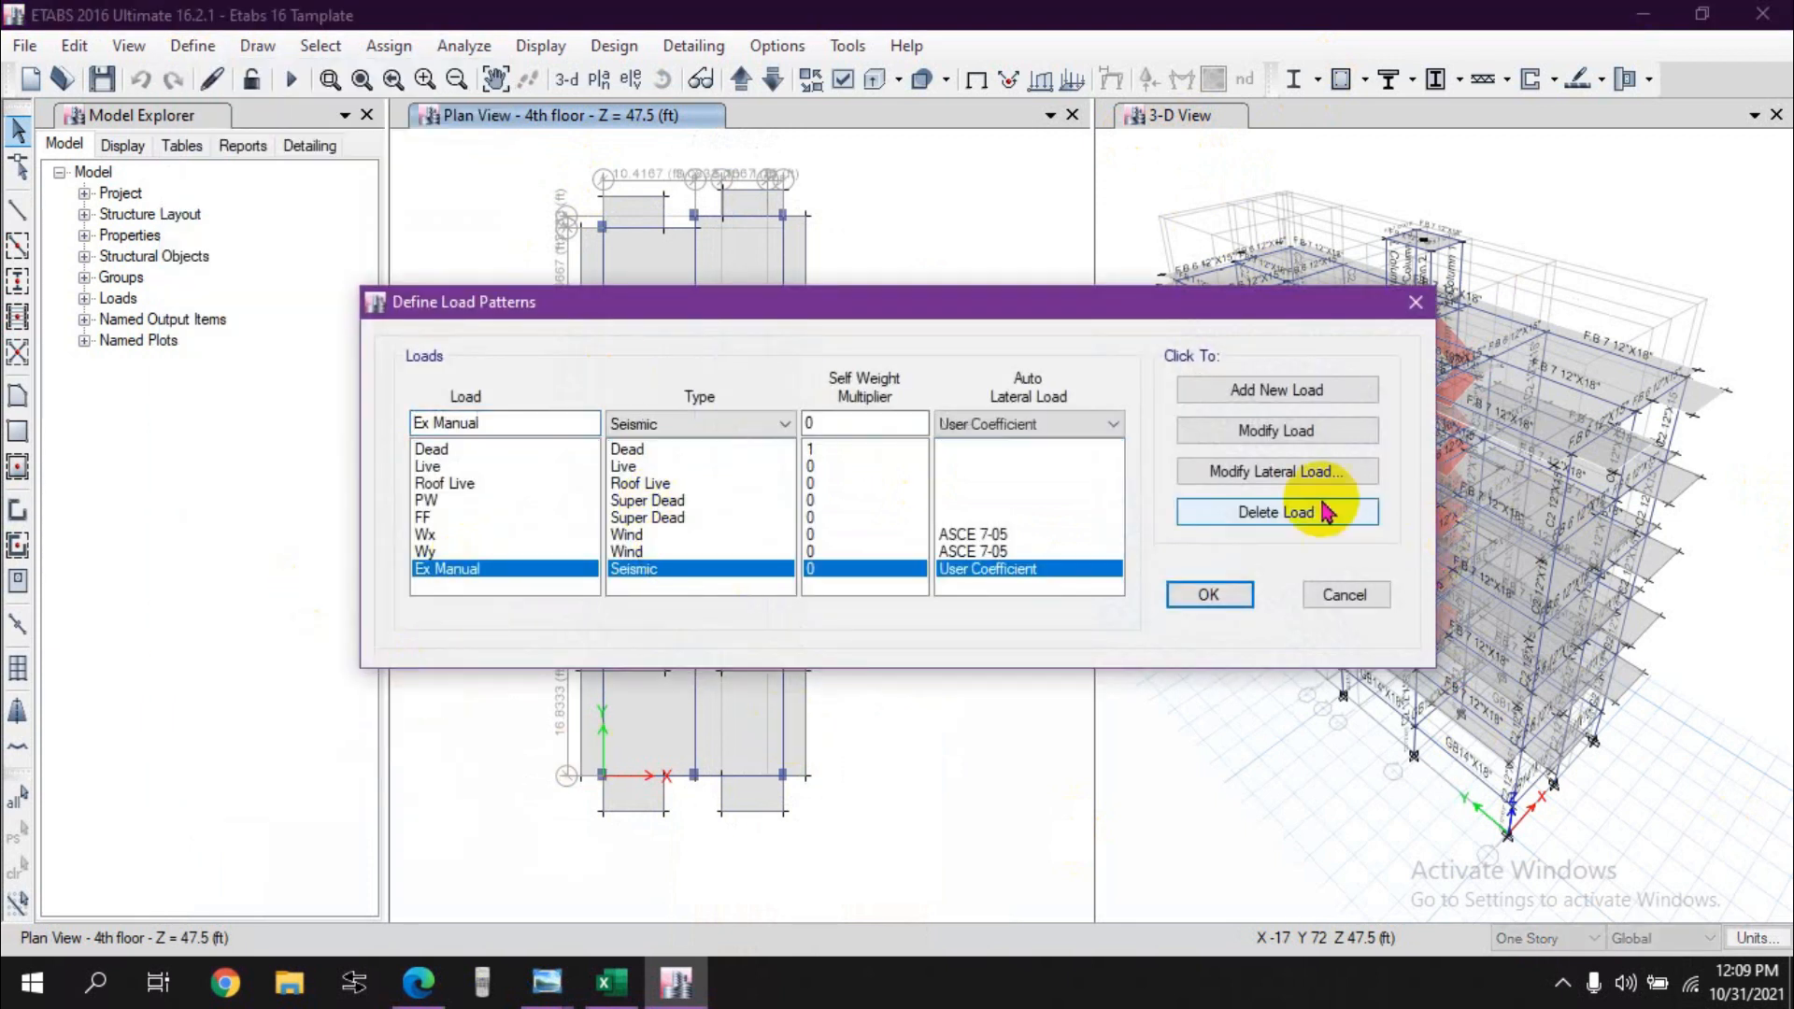
pyautogui.click(1327, 512)
pyautogui.click(951, 585)
pyautogui.click(436, 536)
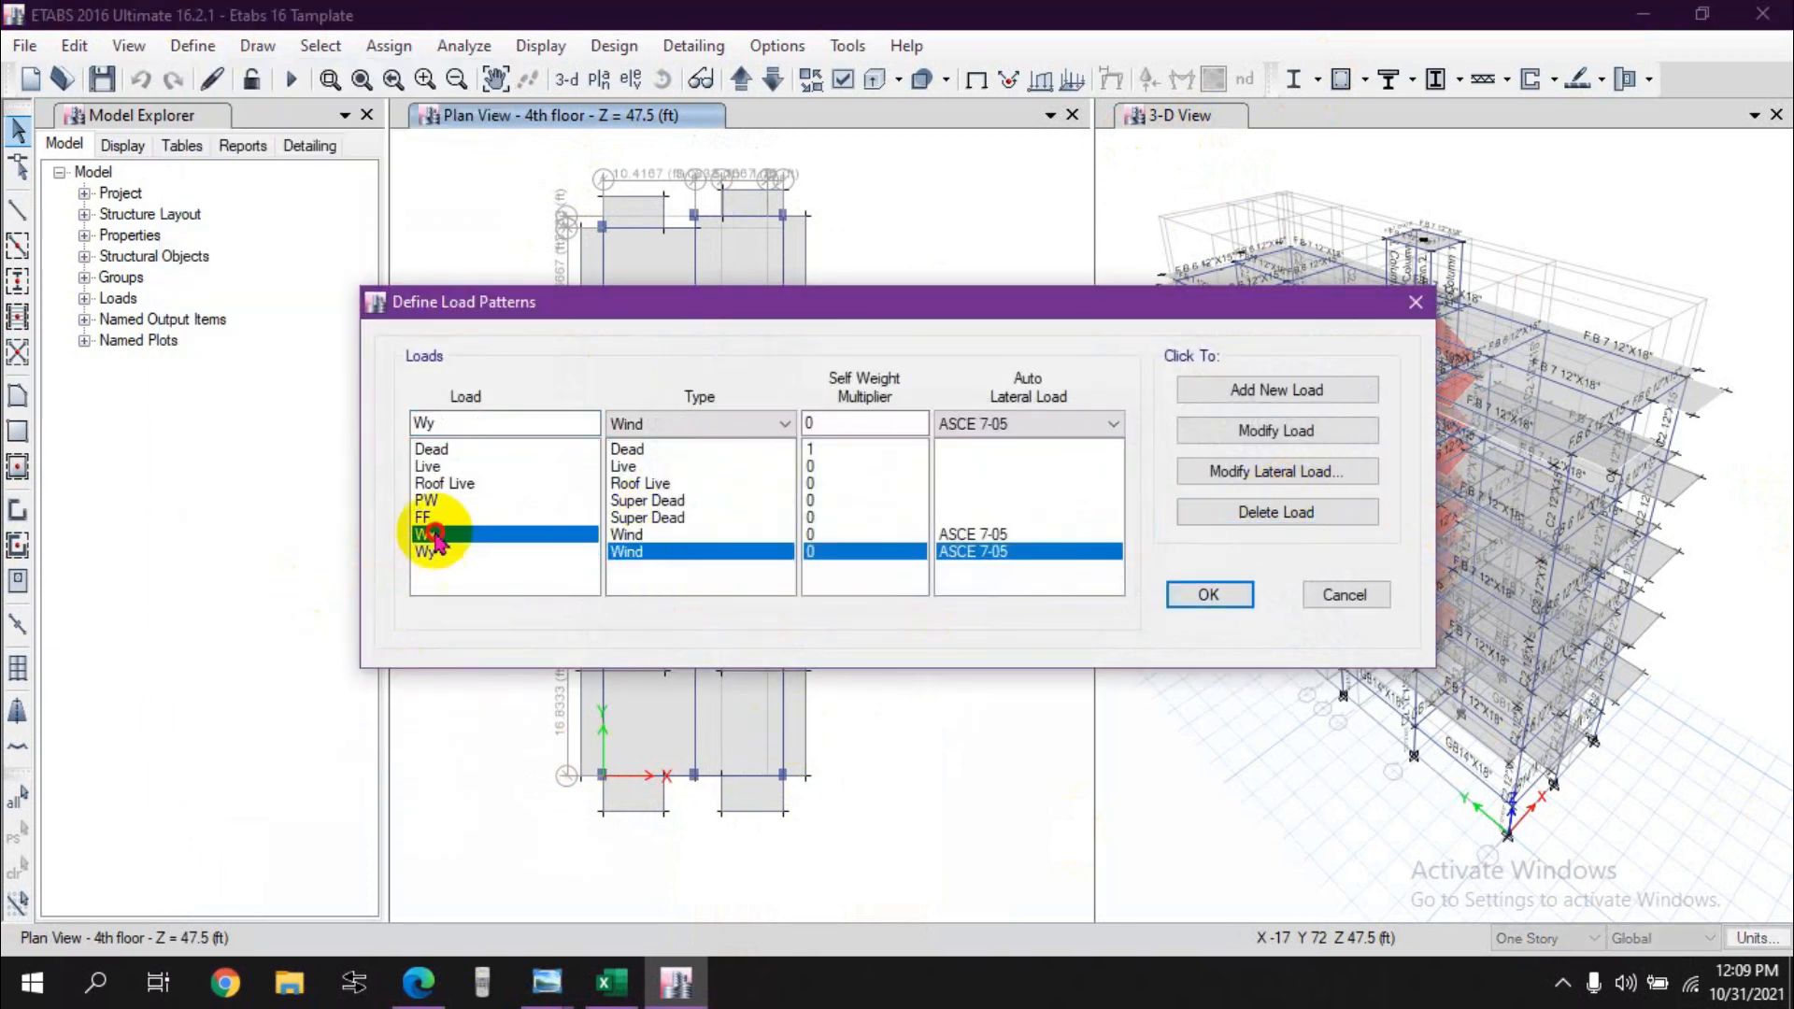
pyautogui.click(444, 483)
pyautogui.click(429, 516)
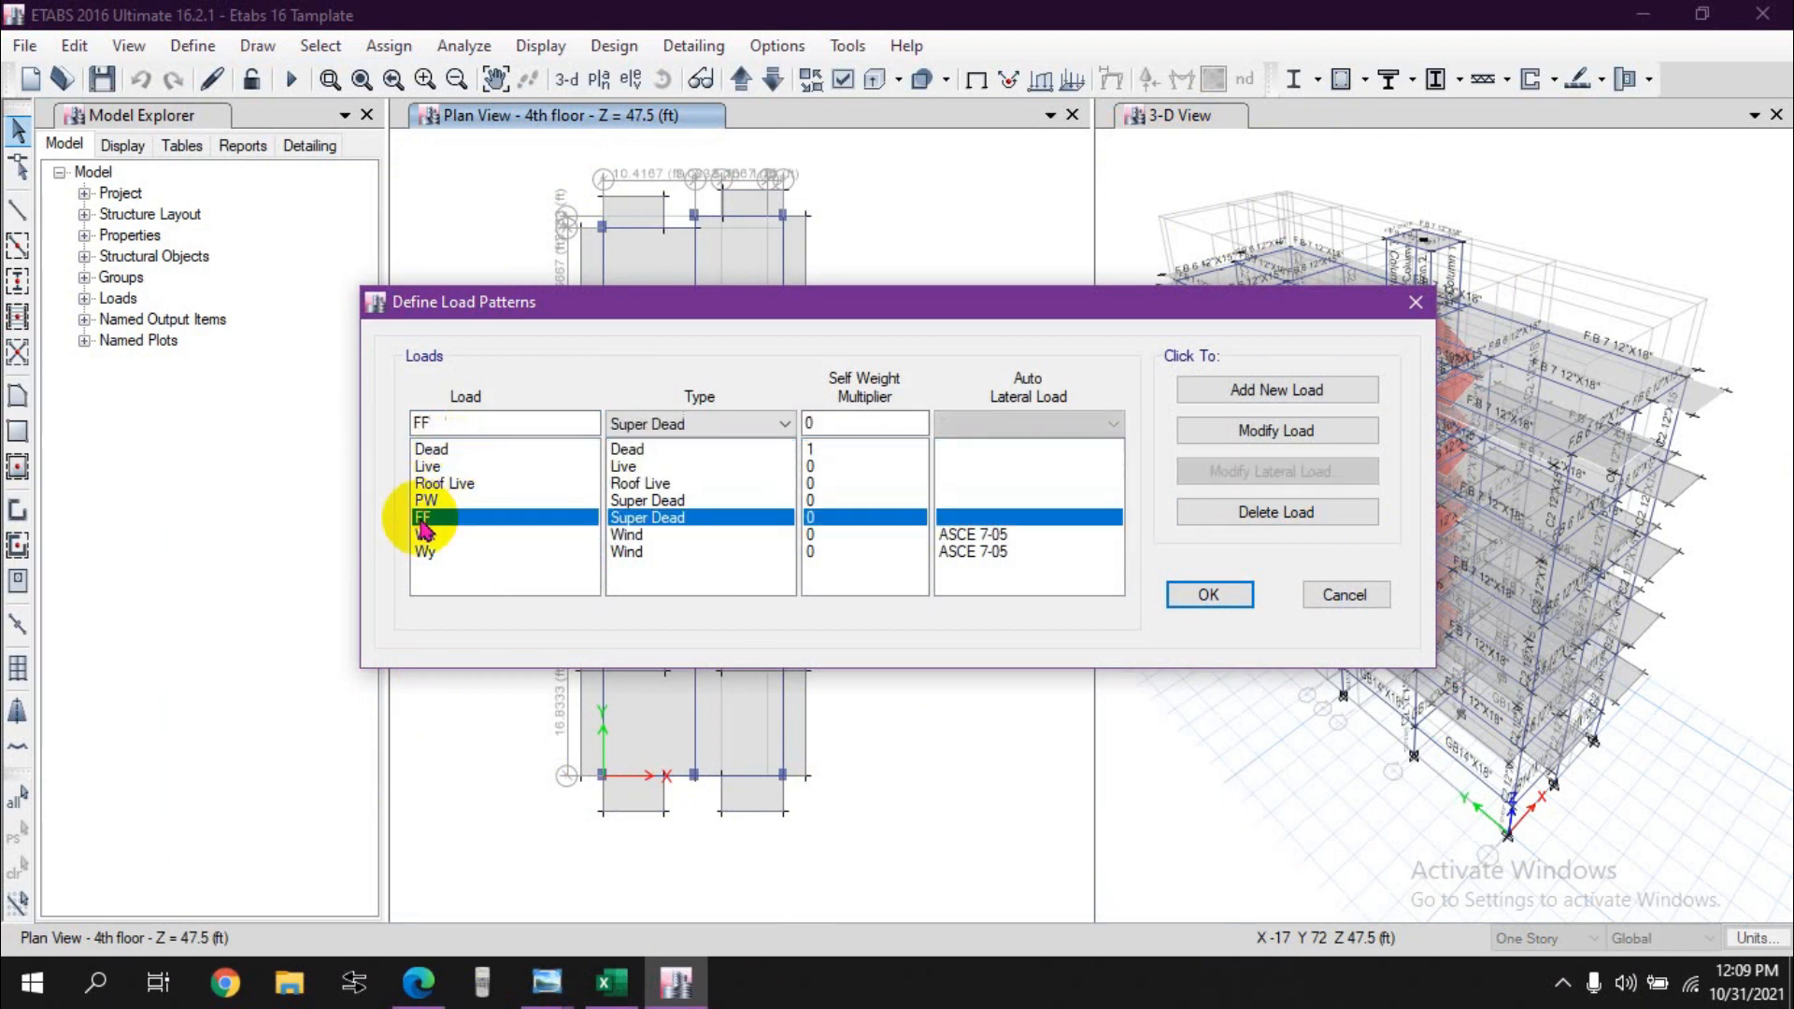
# Step: Add a load pattern named EQx Manual with type Seismic and User Coefficient as its auto lateral load
pyautogui.click(426, 551)
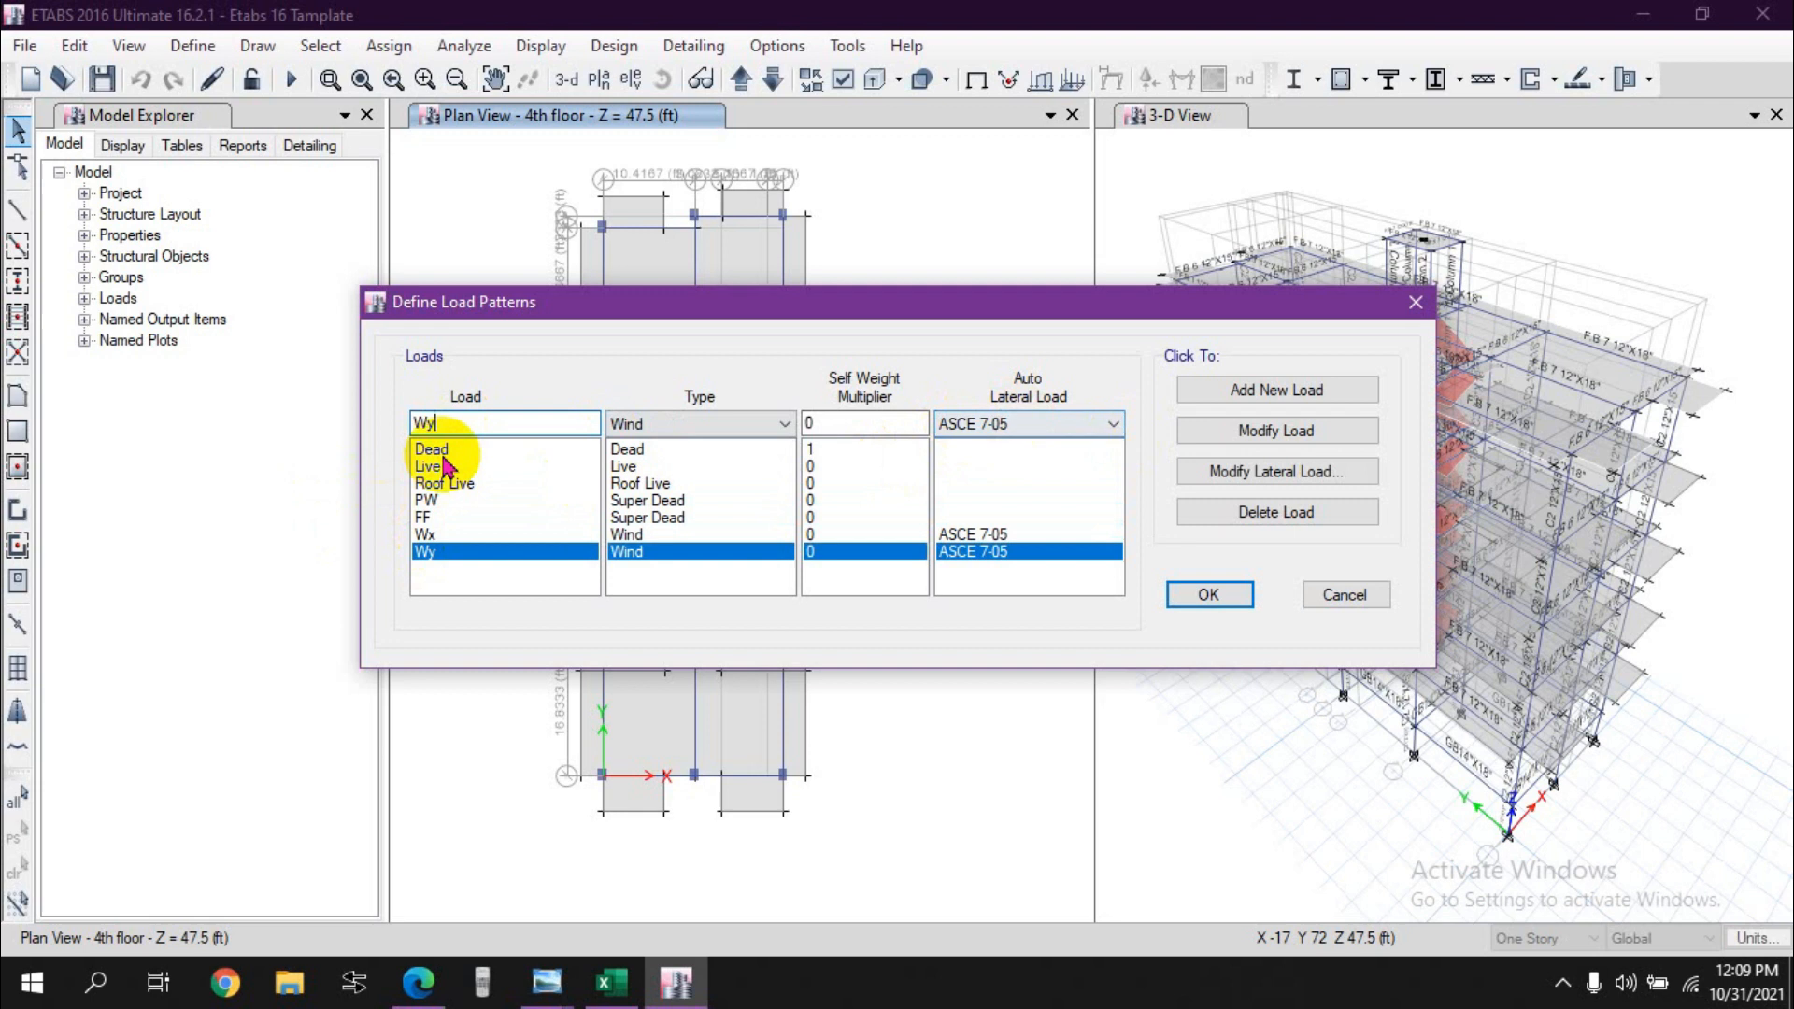
pyautogui.moveTo(487, 419); pyautogui.dragTo(368, 420)
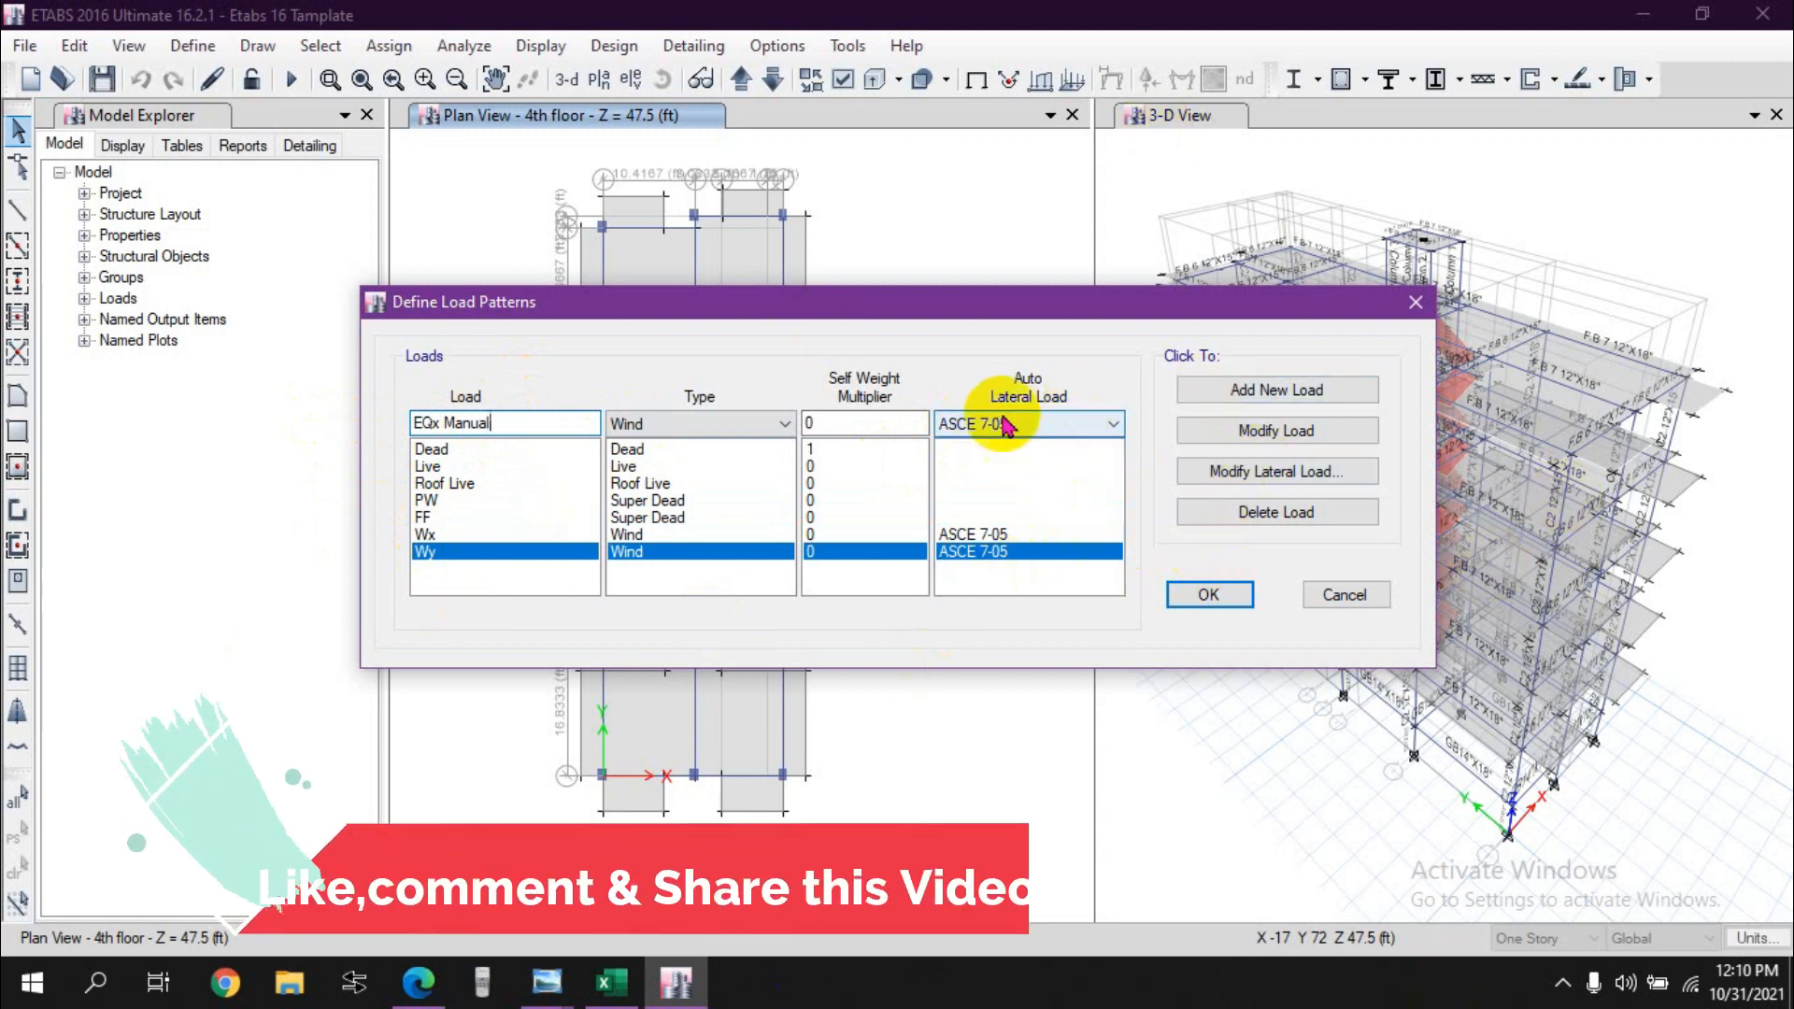
pyautogui.click(699, 426)
pyautogui.click(654, 550)
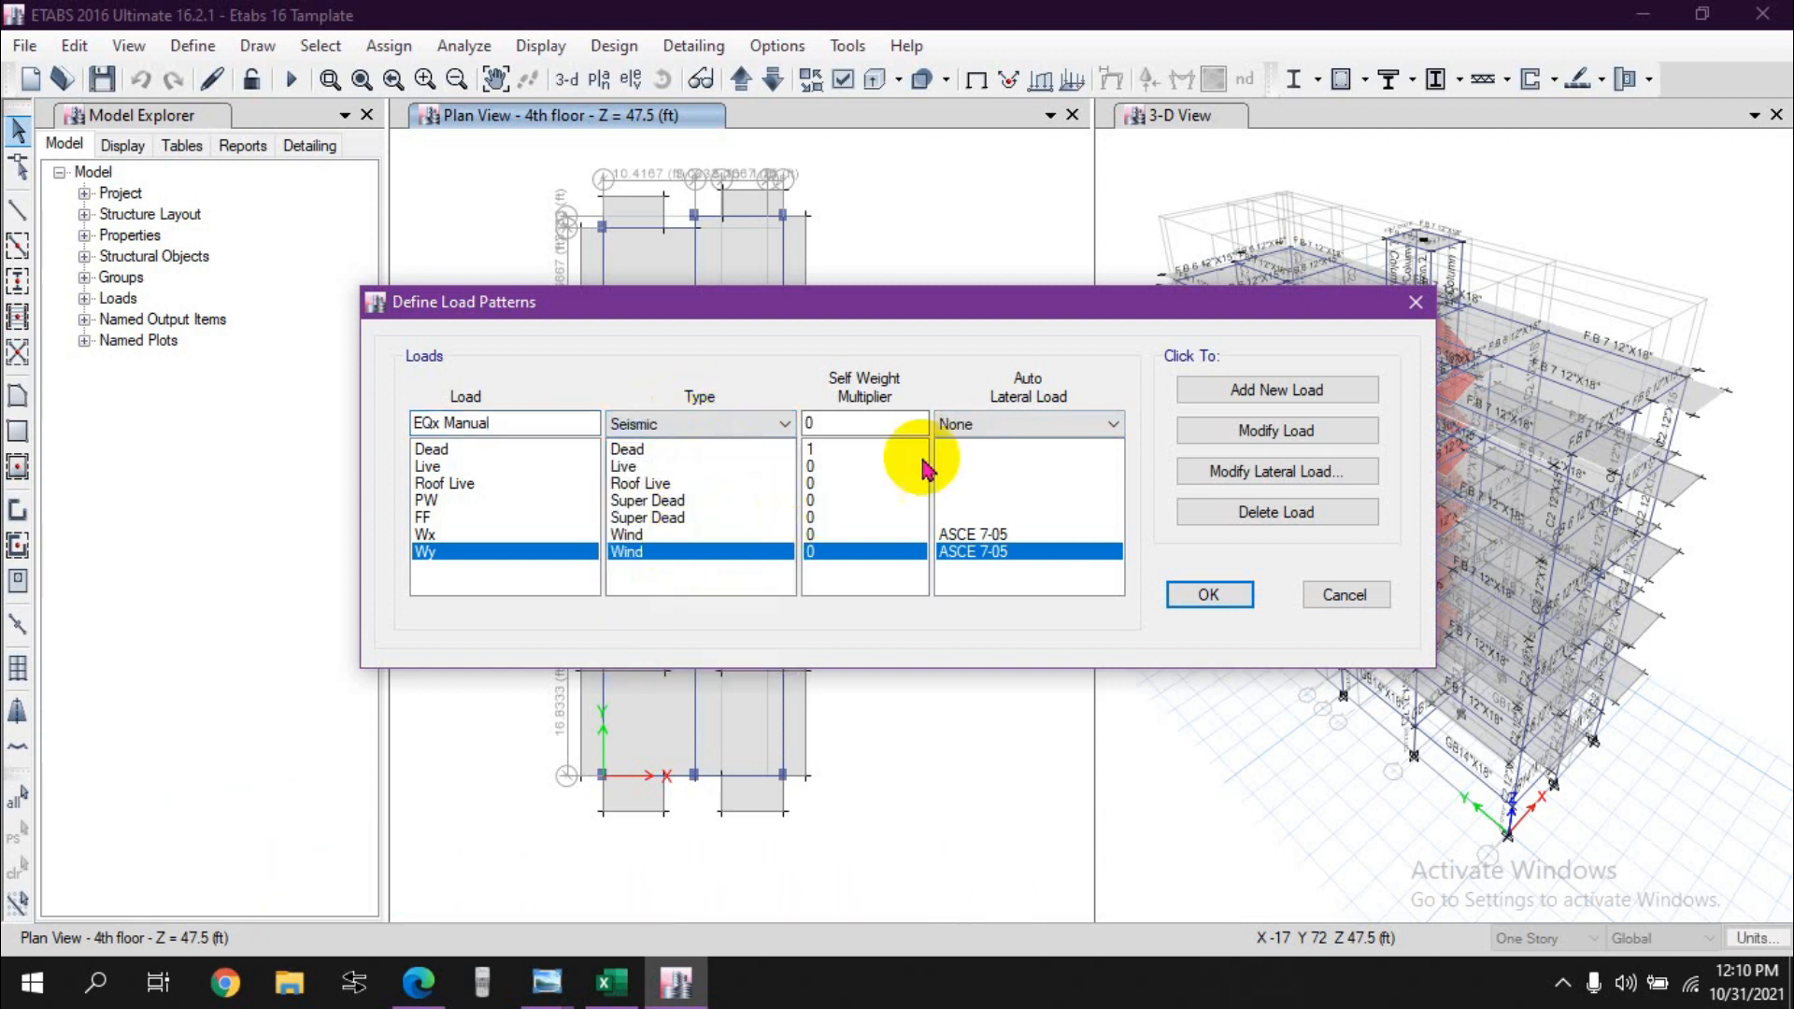
pyautogui.click(1032, 432)
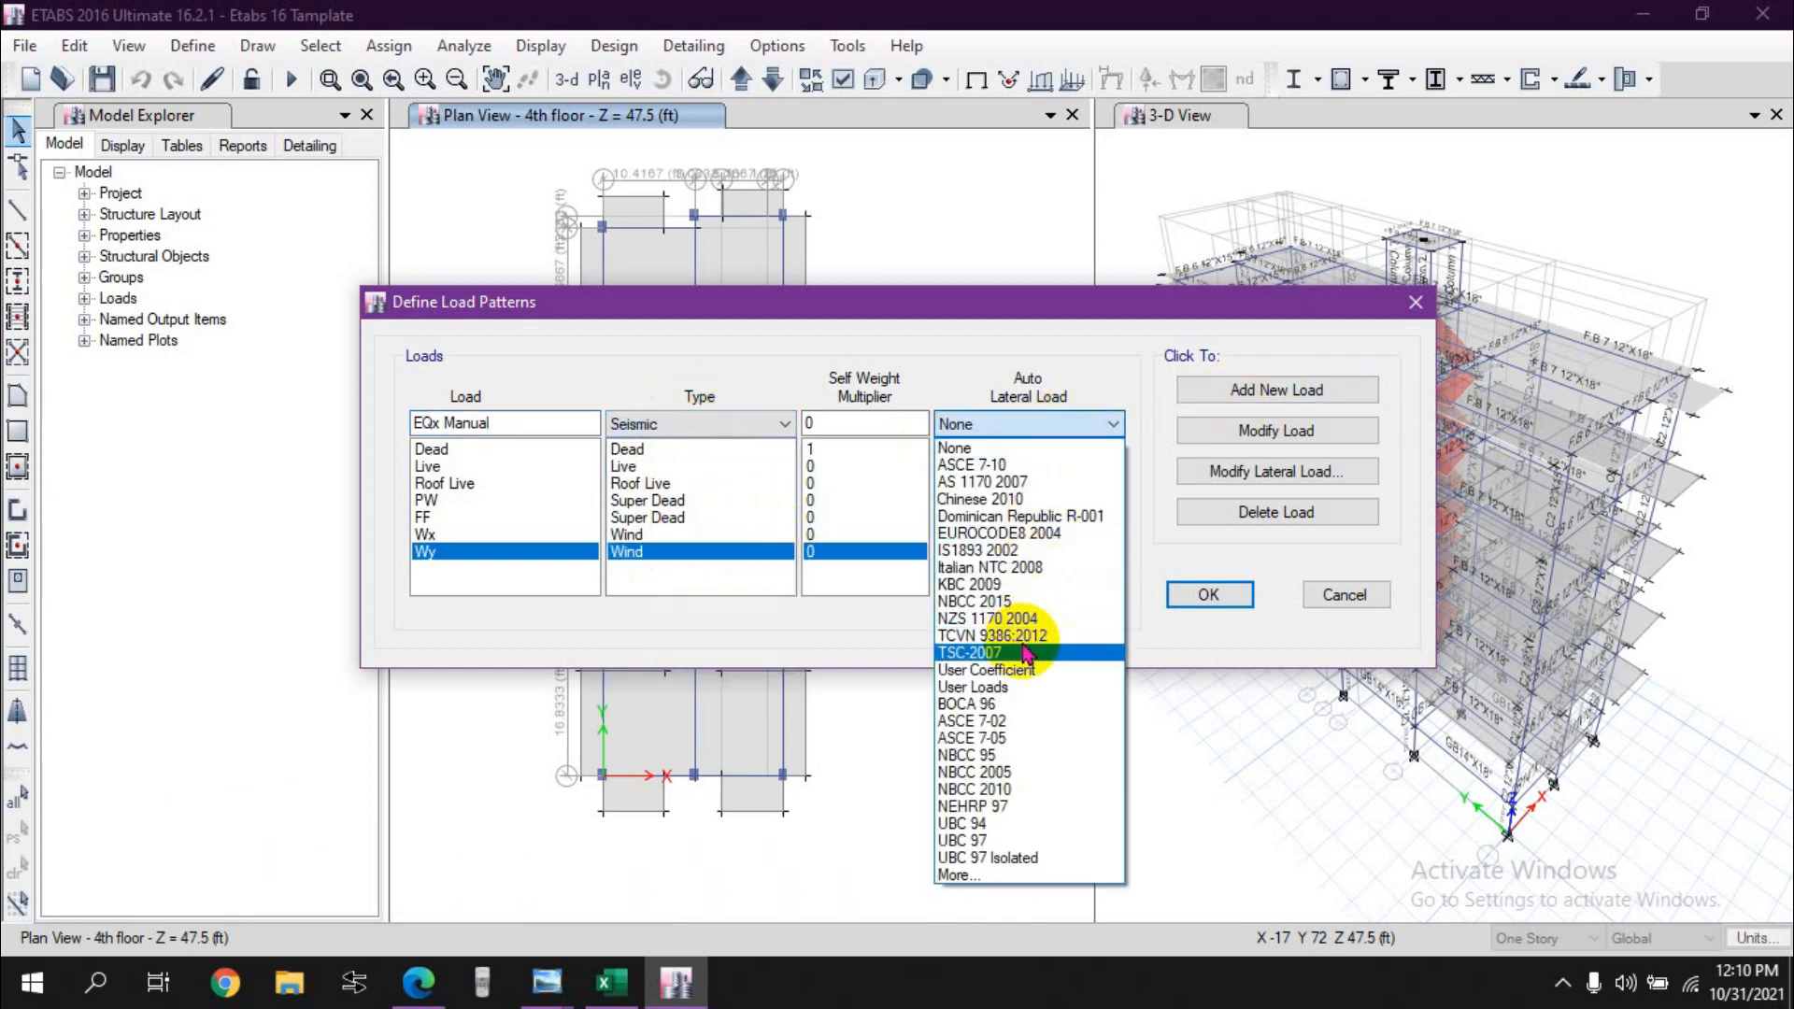
pyautogui.click(1028, 673)
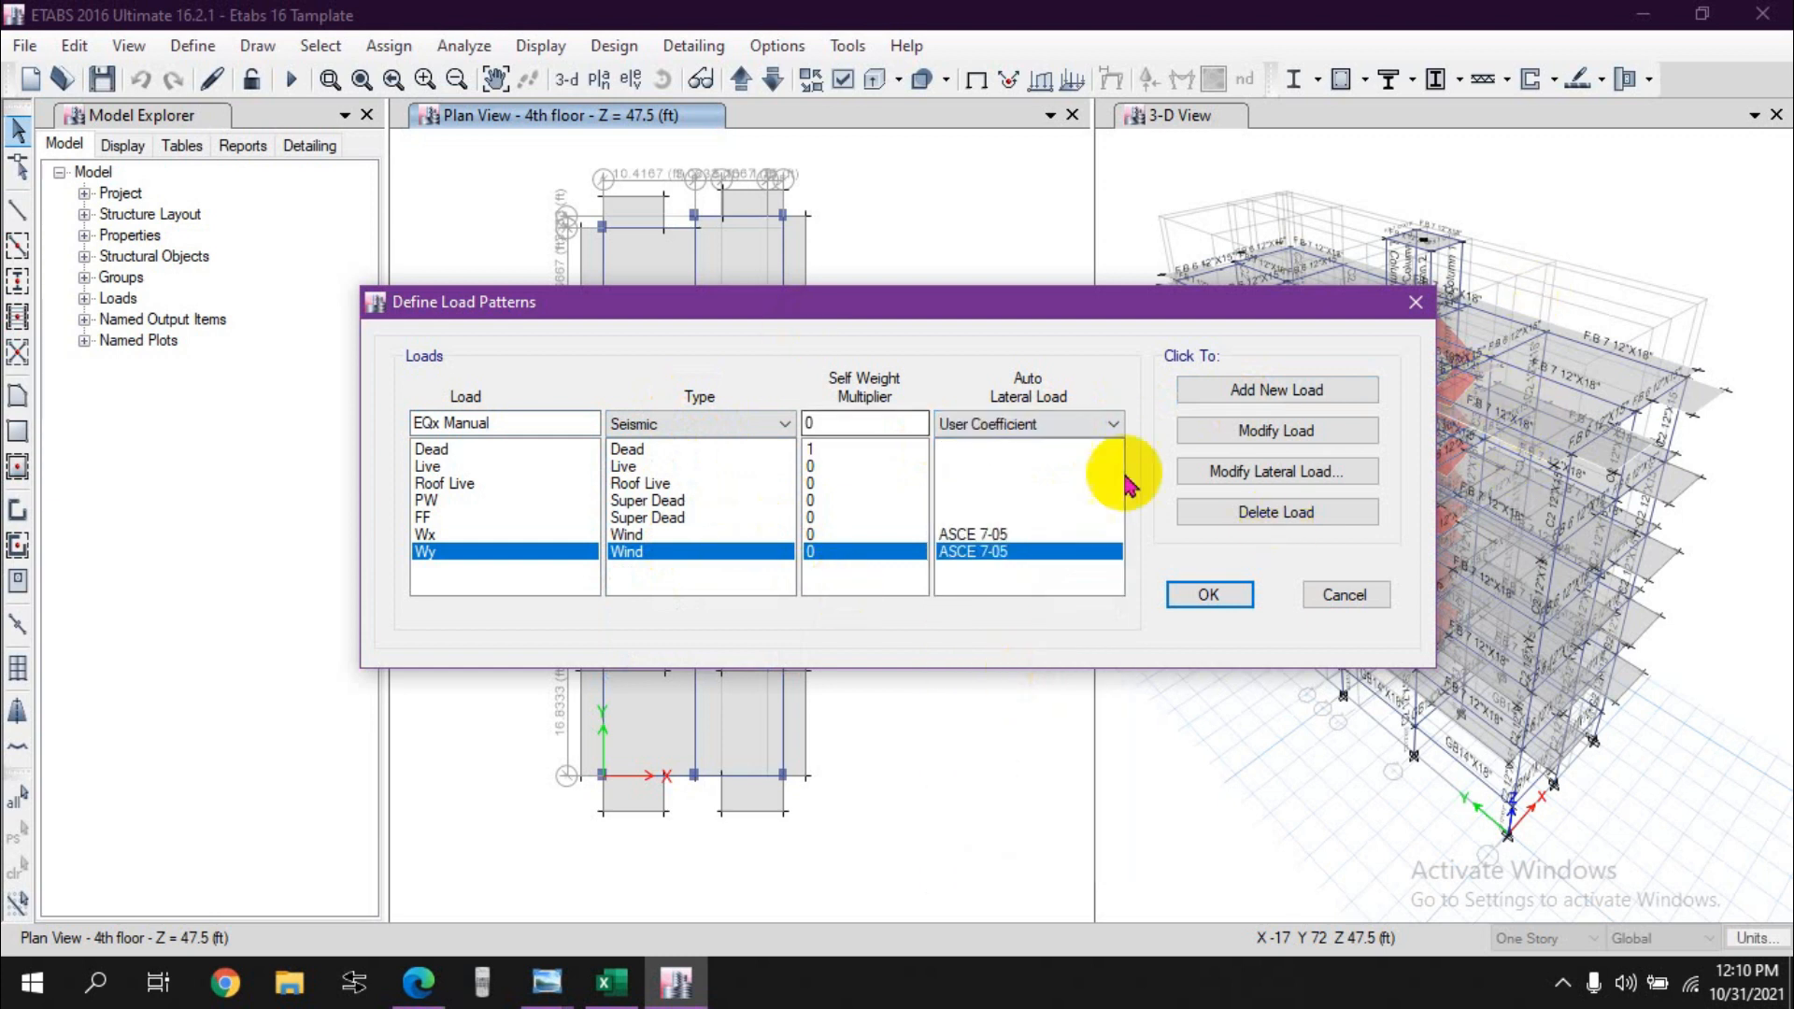
pyautogui.click(1252, 400)
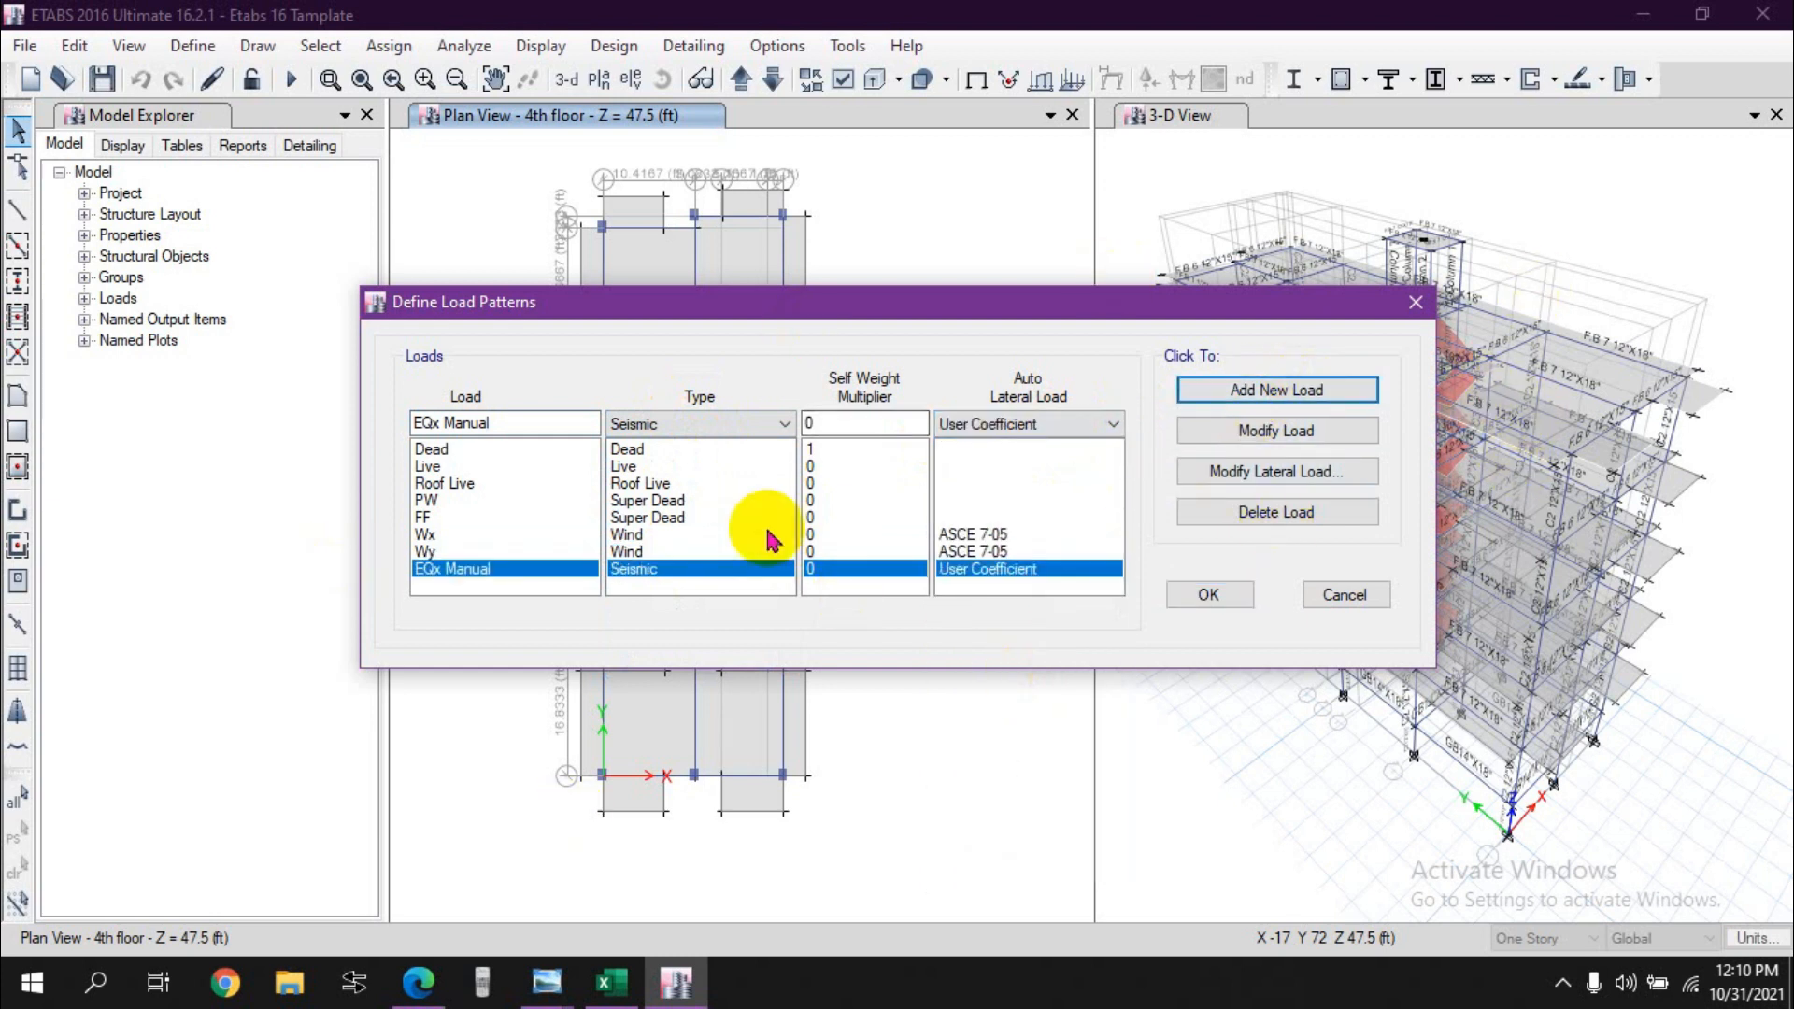
# Step: Add another Seismic load pattern named EQy Manual, also using User Coefficient as its auto lateral load
pyautogui.click(445, 426)
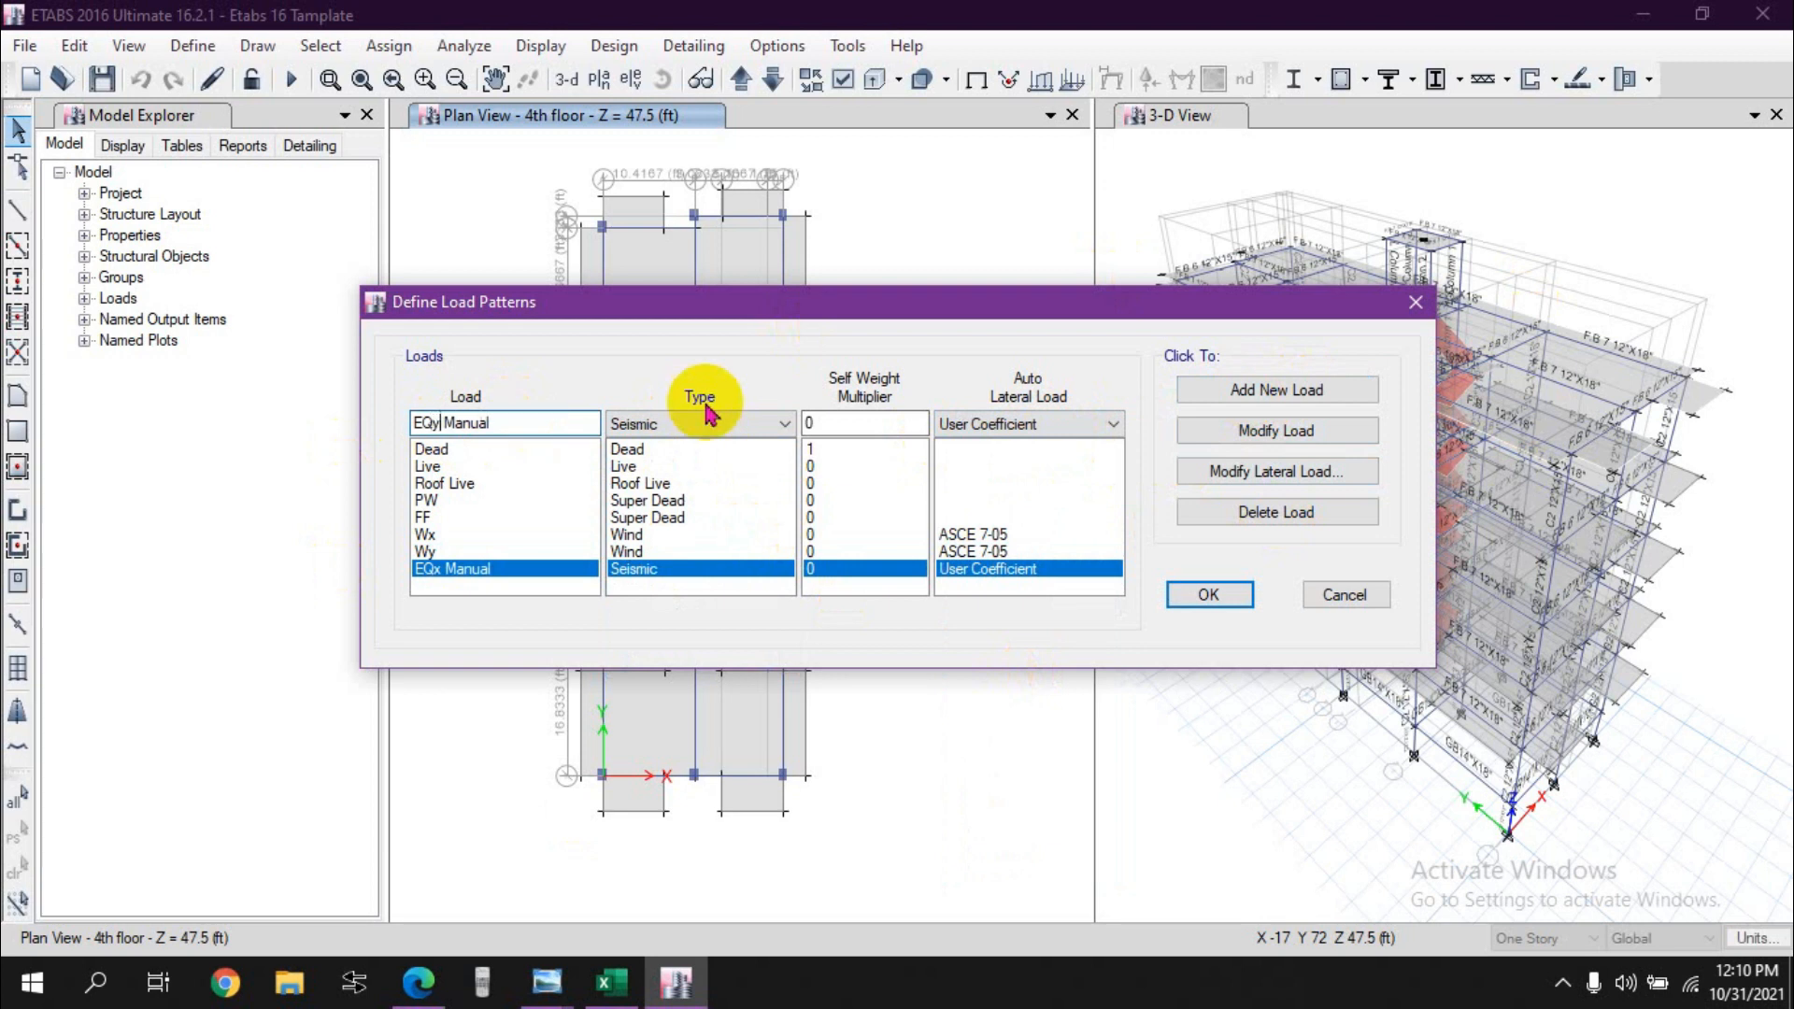
pyautogui.click(1336, 389)
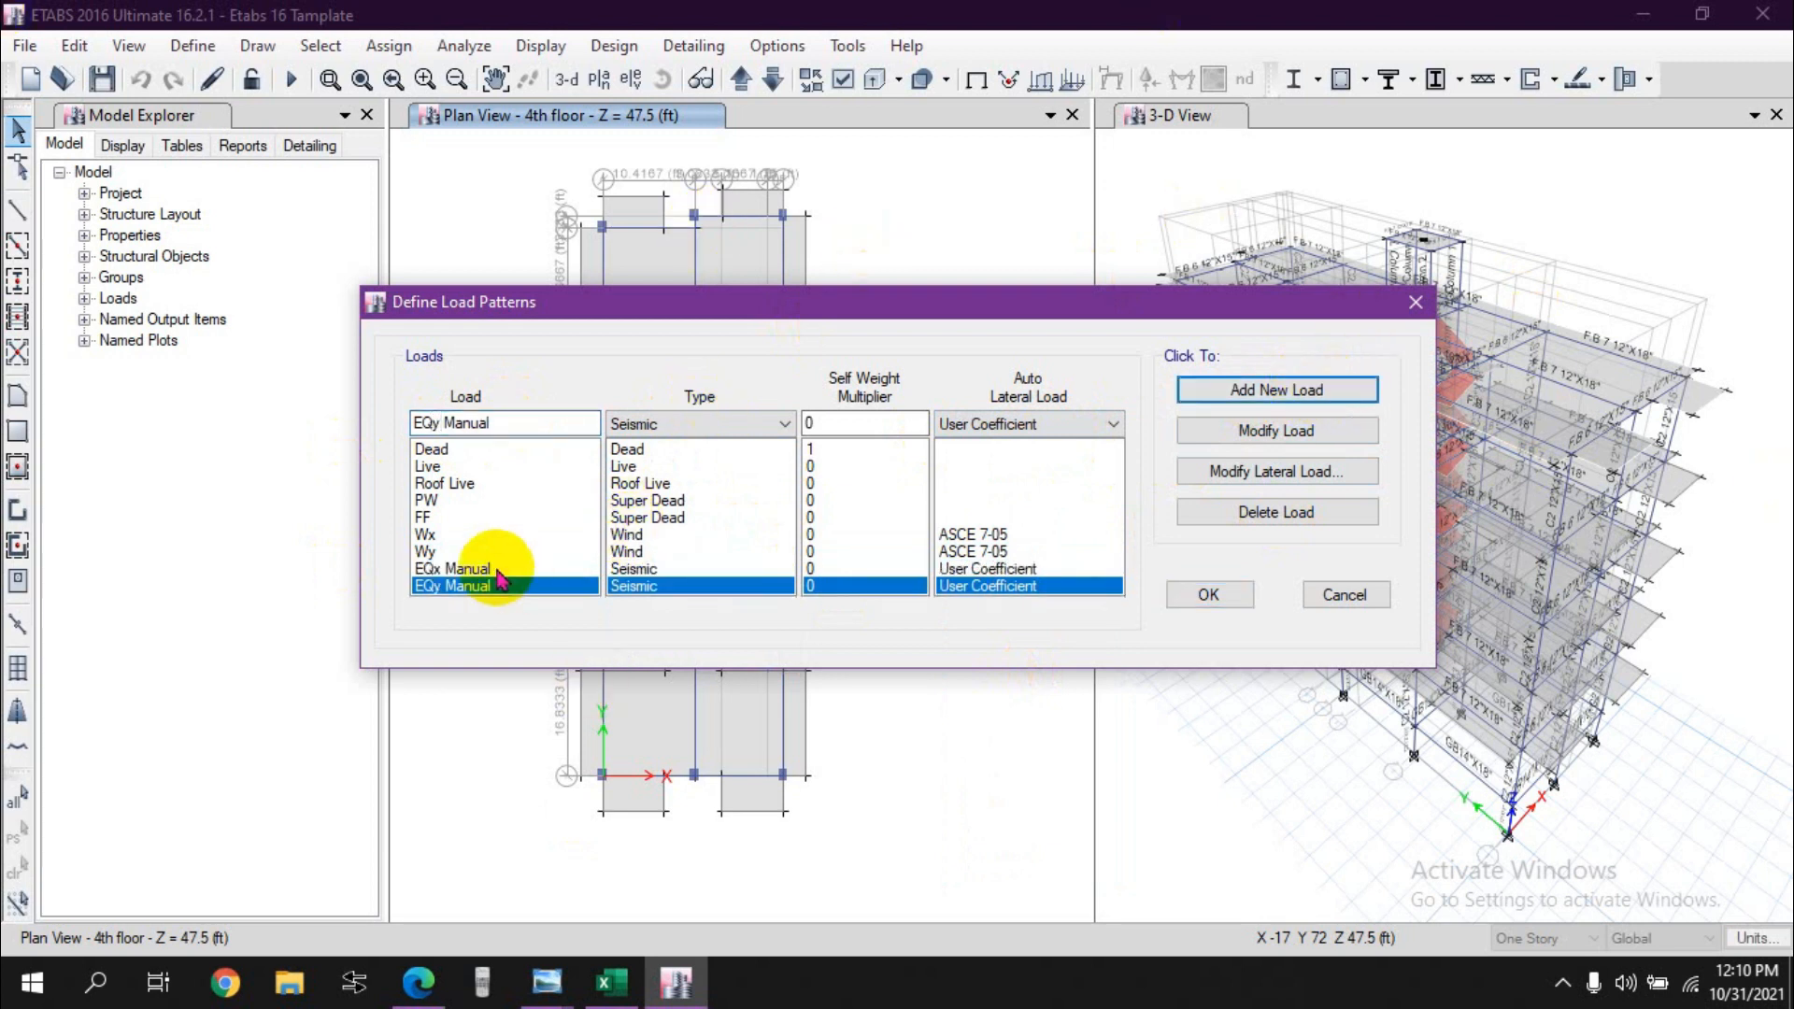
pyautogui.click(491, 569)
pyautogui.click(470, 585)
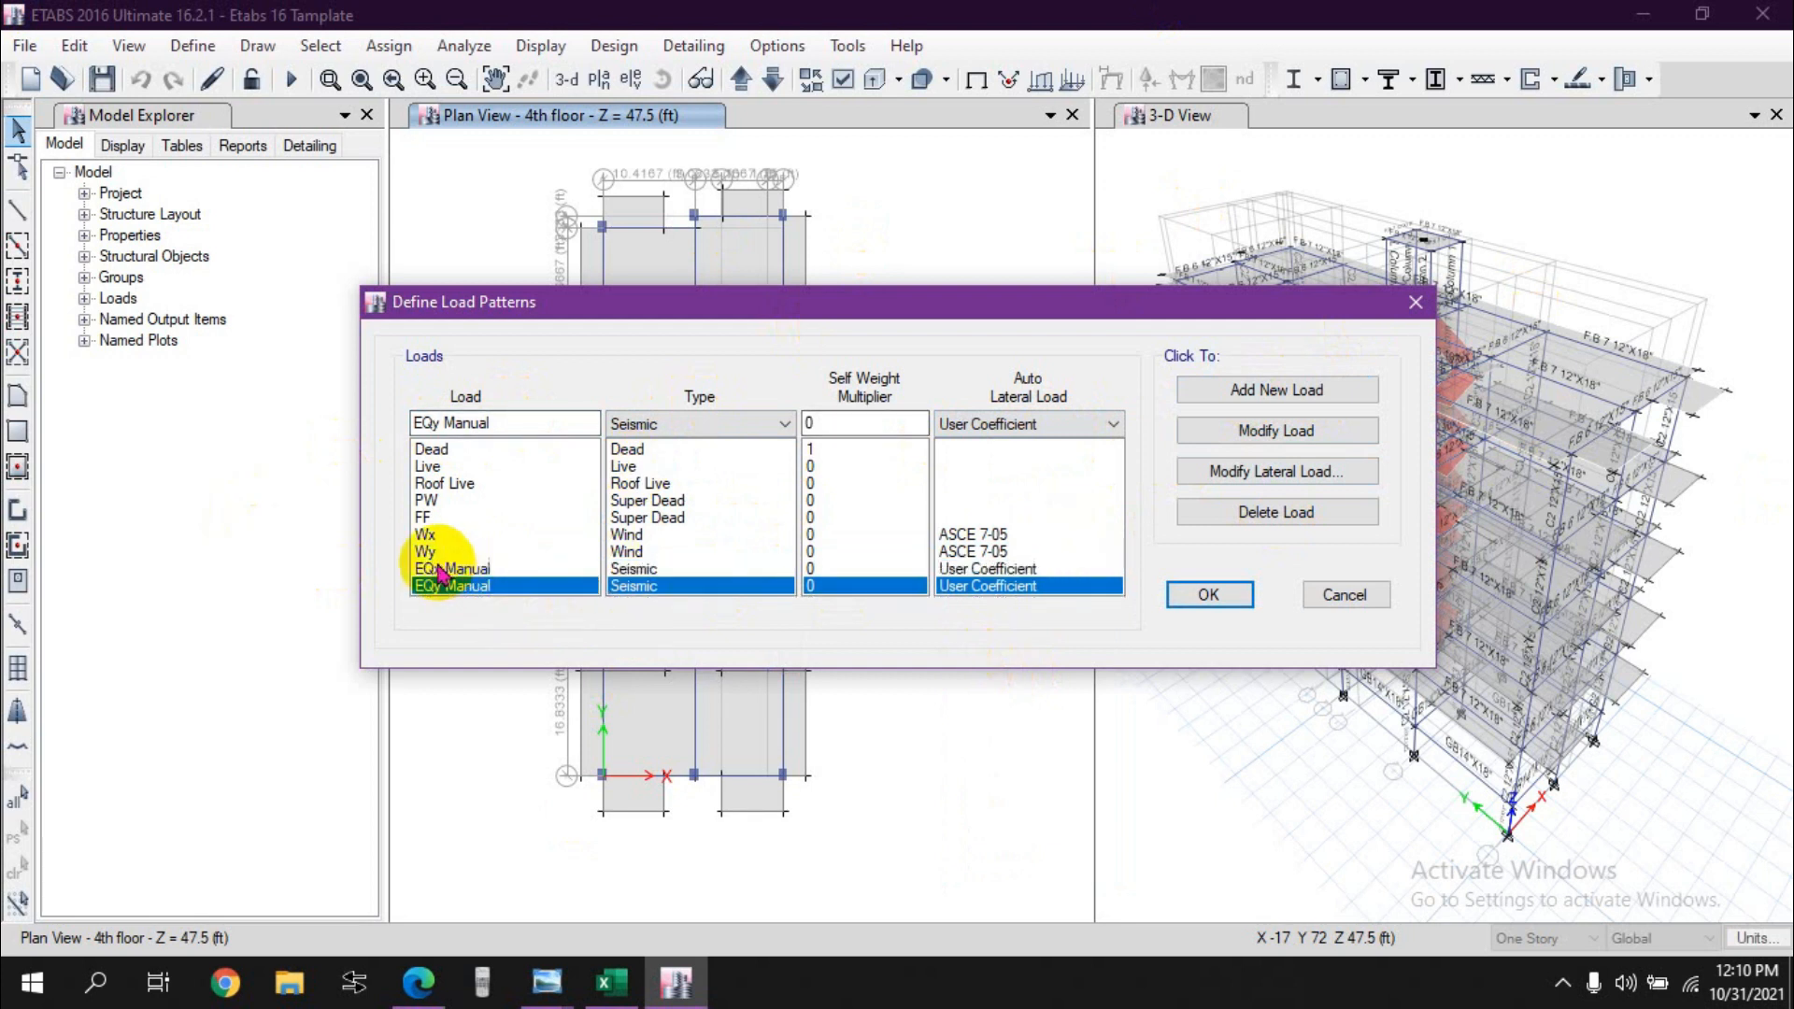
# Step: In the lateral load settings of EQx Manual, keep only X Dir enabled and clear all Y and eccentricity directions
pyautogui.click(532, 569)
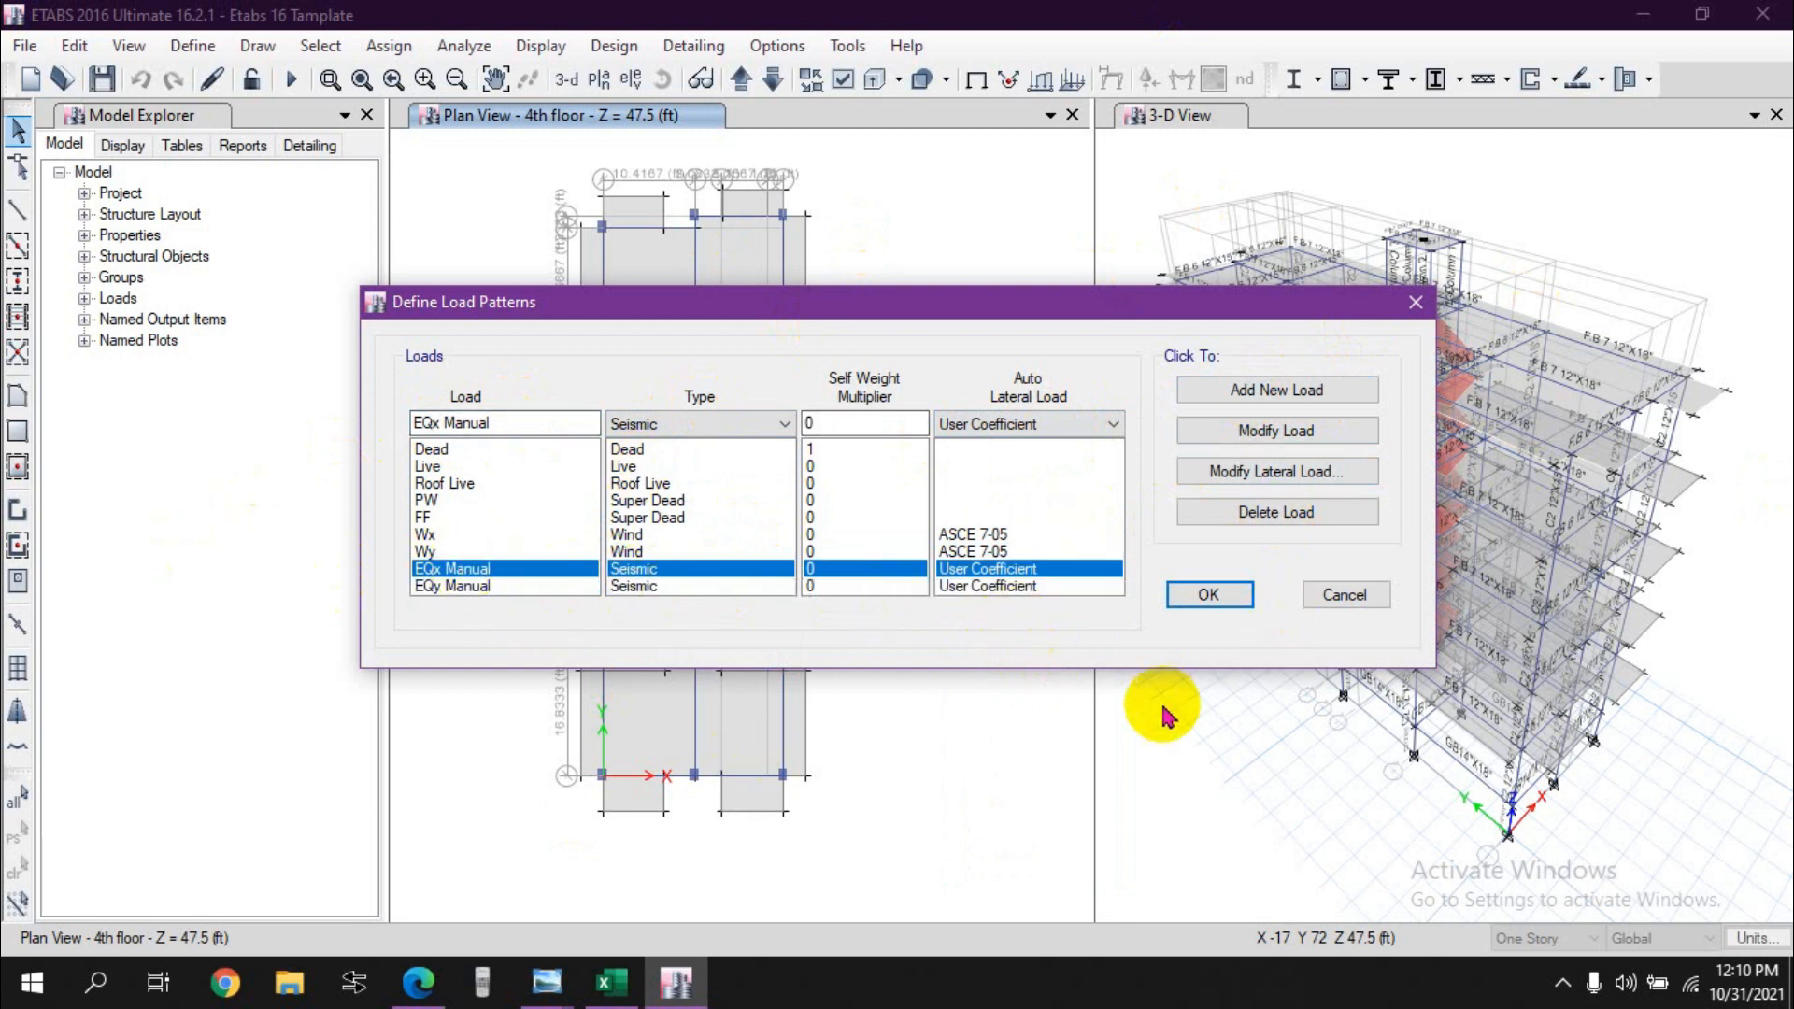
pyautogui.click(1299, 475)
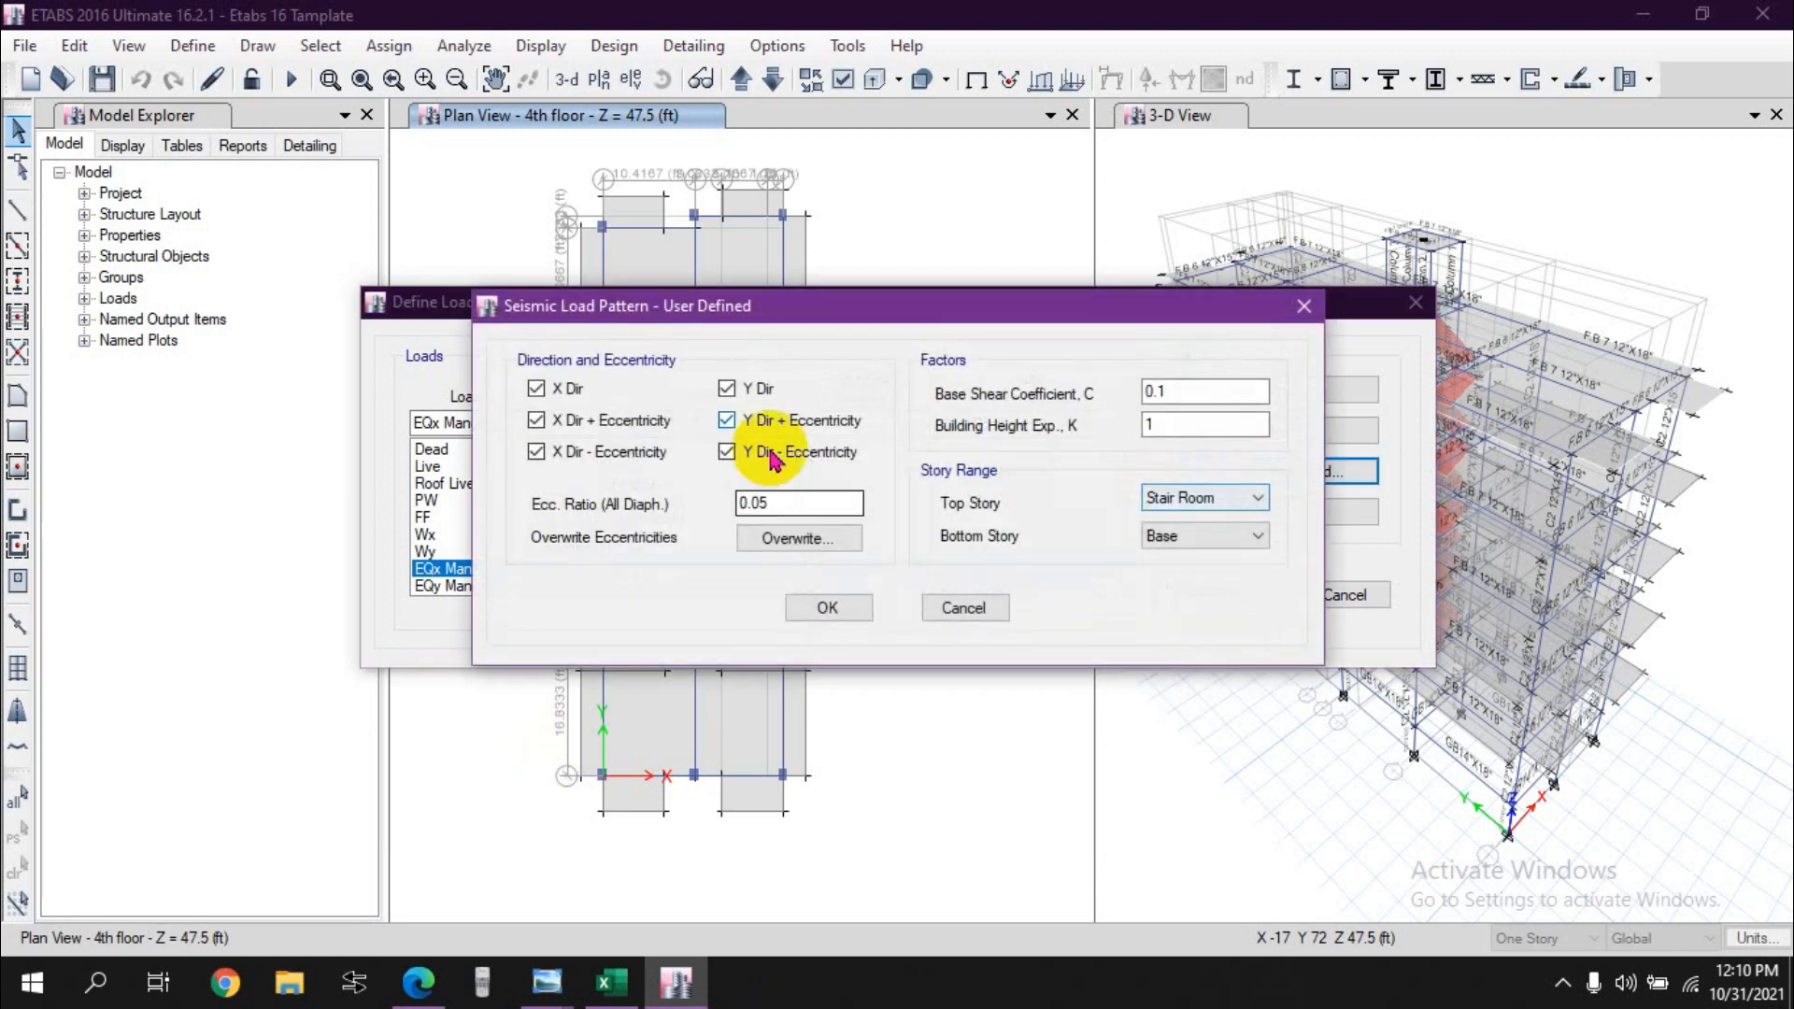
pyautogui.moveTo(748, 313); pyautogui.dragTo(655, 155)
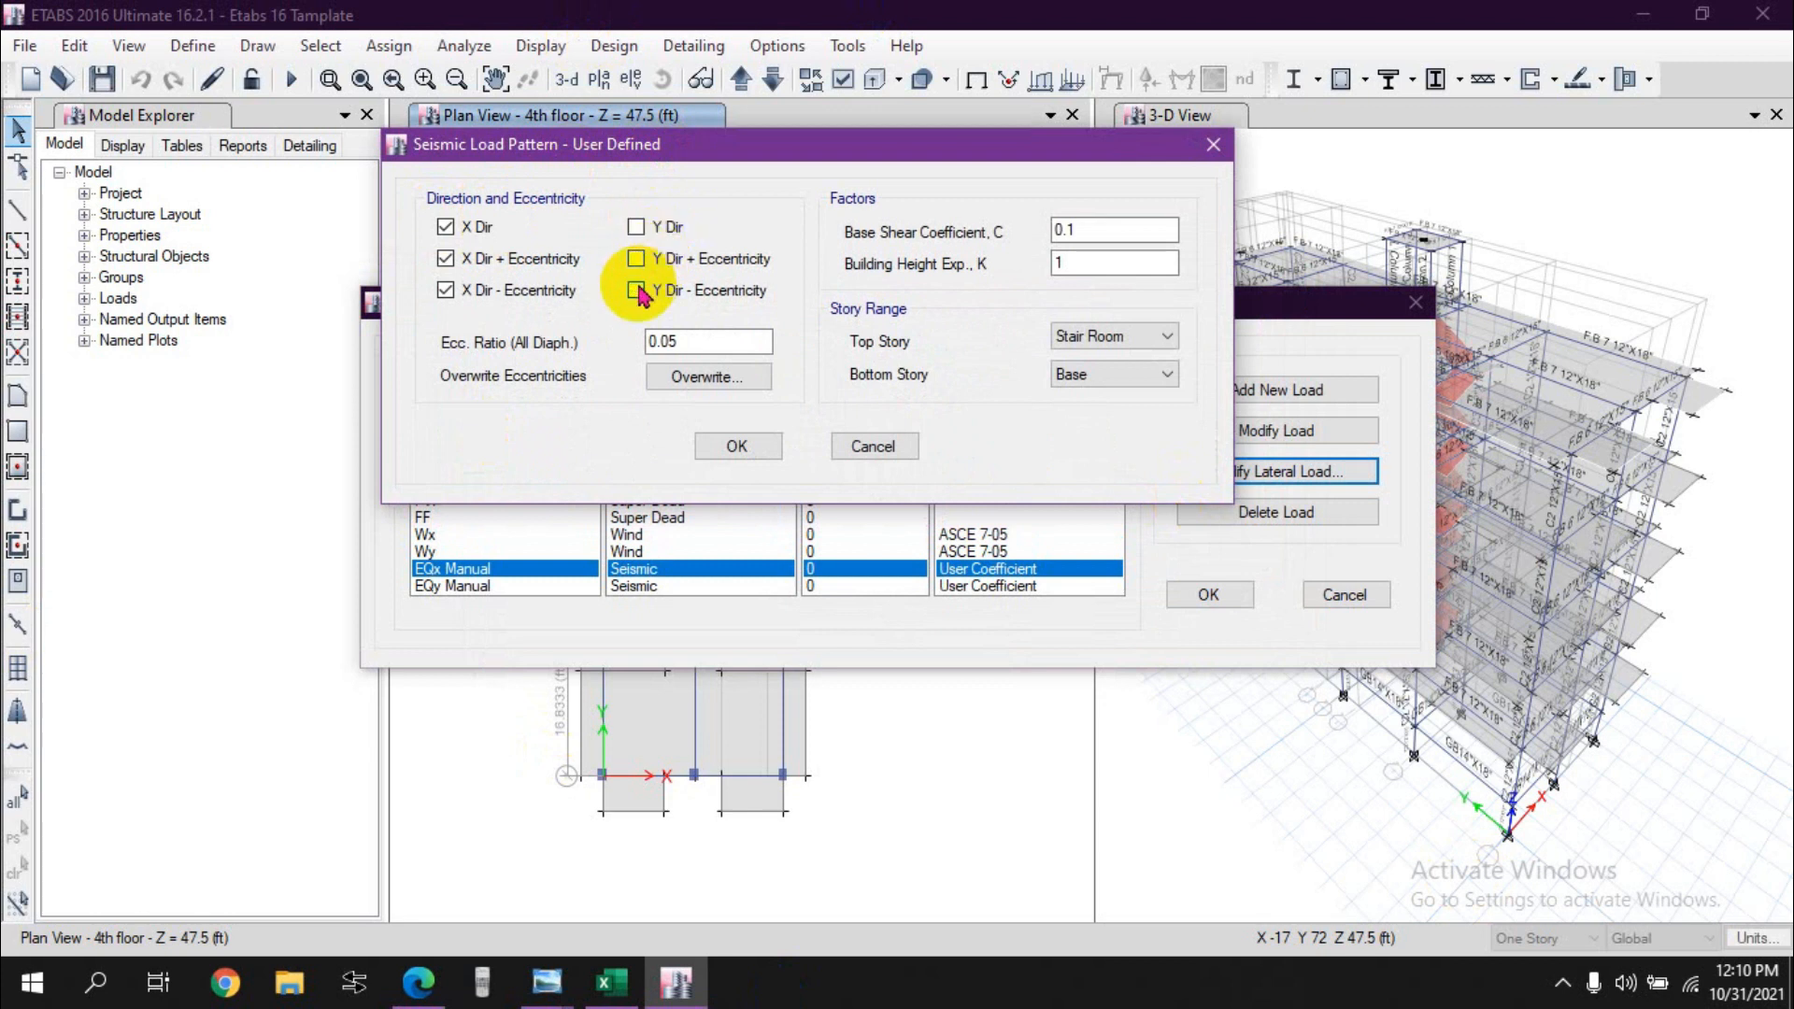
pyautogui.click(447, 259)
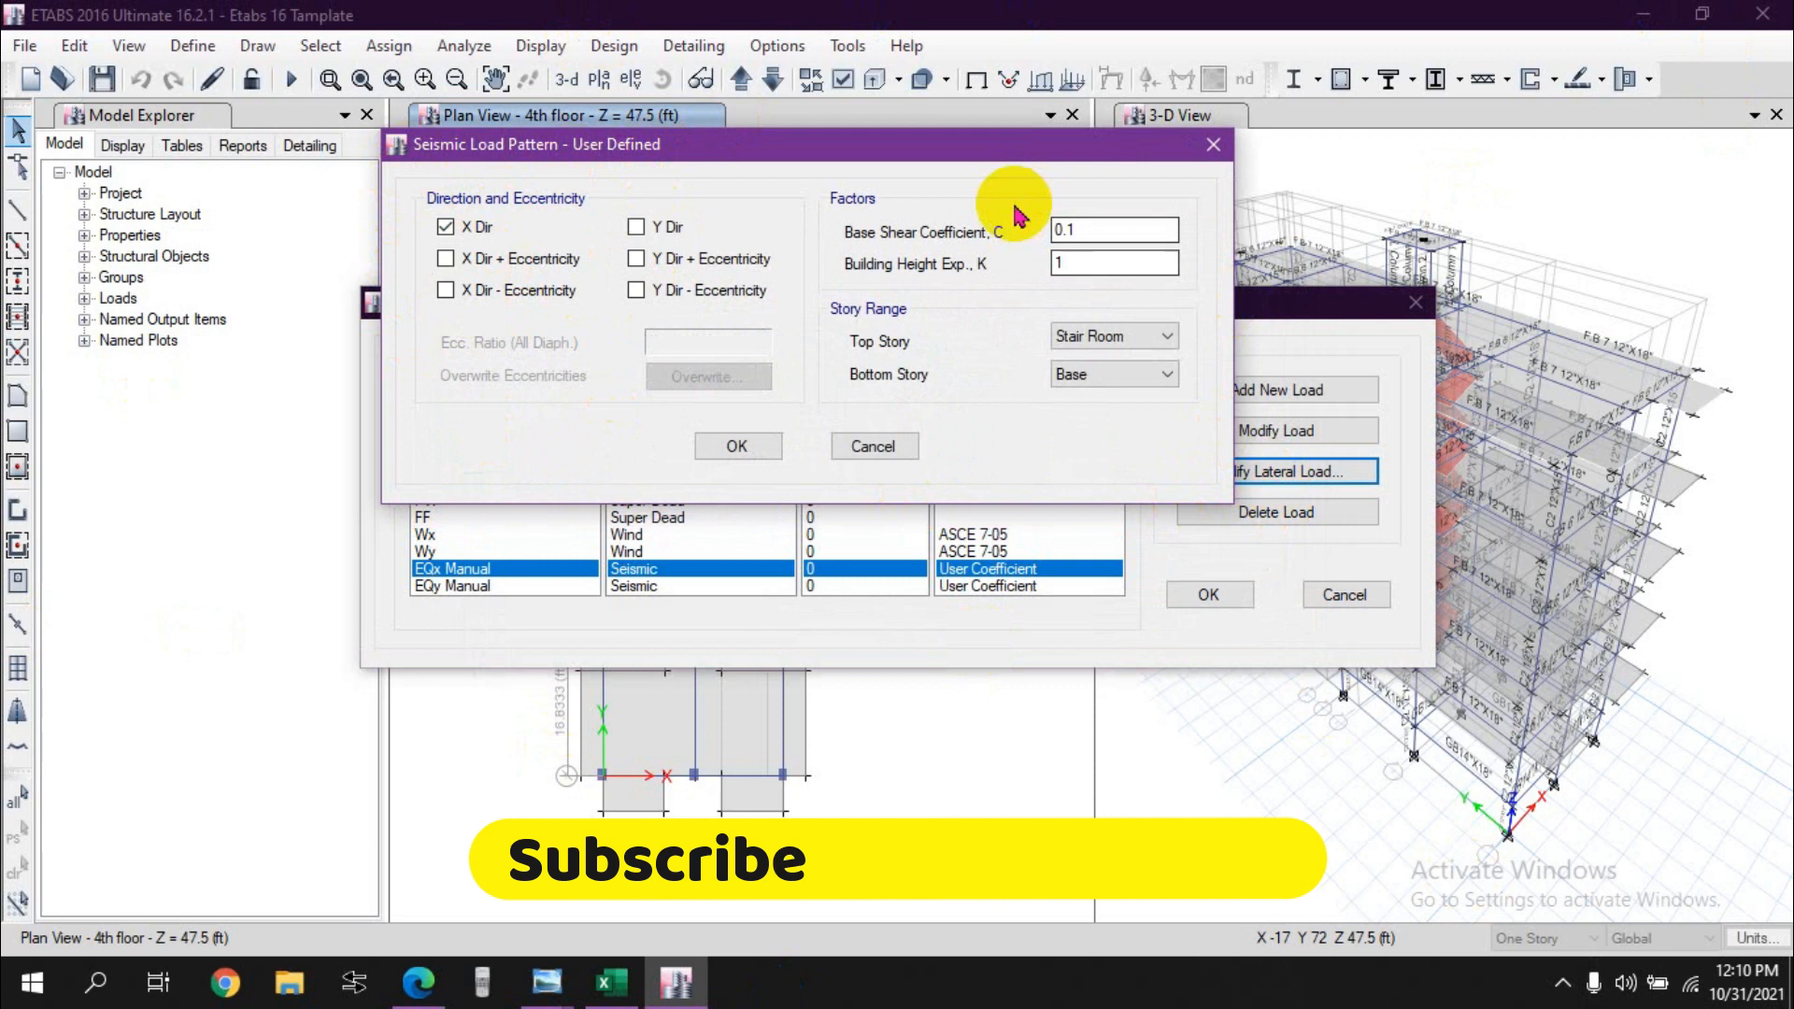
# Step: Review the base shear coefficient and building height exponent fields for EQx Manual, and look over the inputs in the Excel base shear workbook
pyautogui.click(1099, 231)
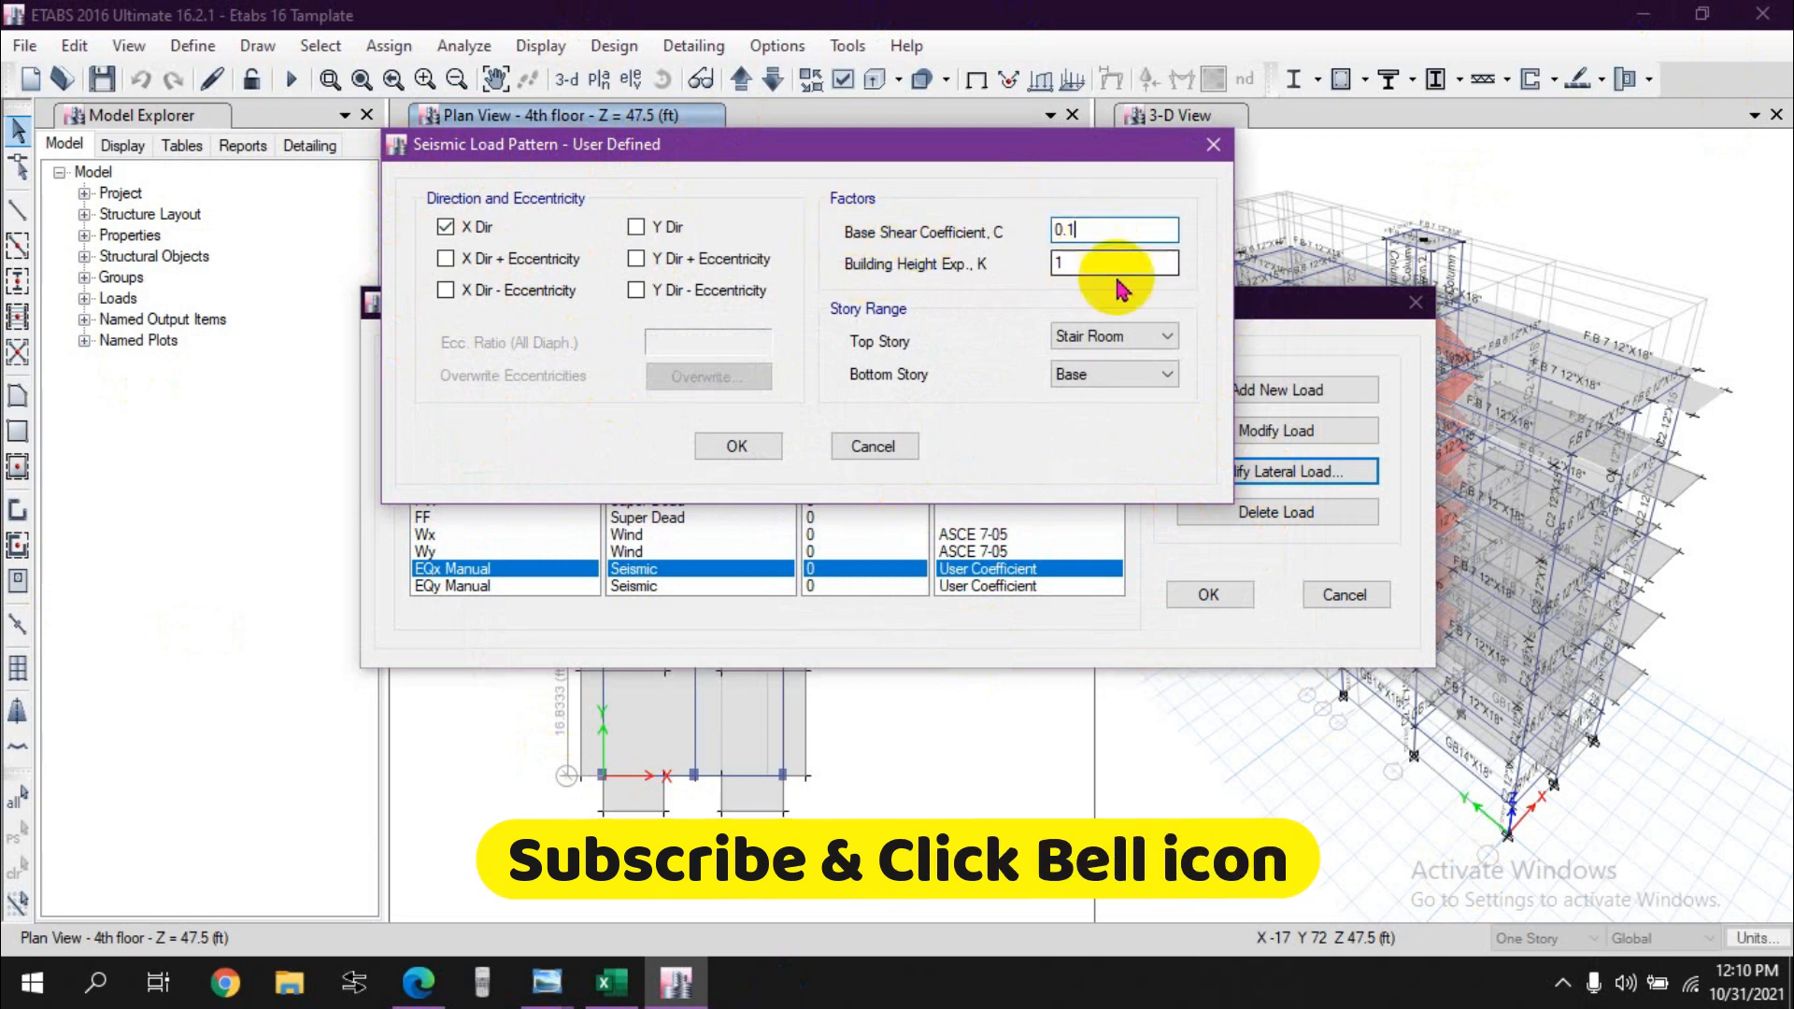
pyautogui.click(1074, 230)
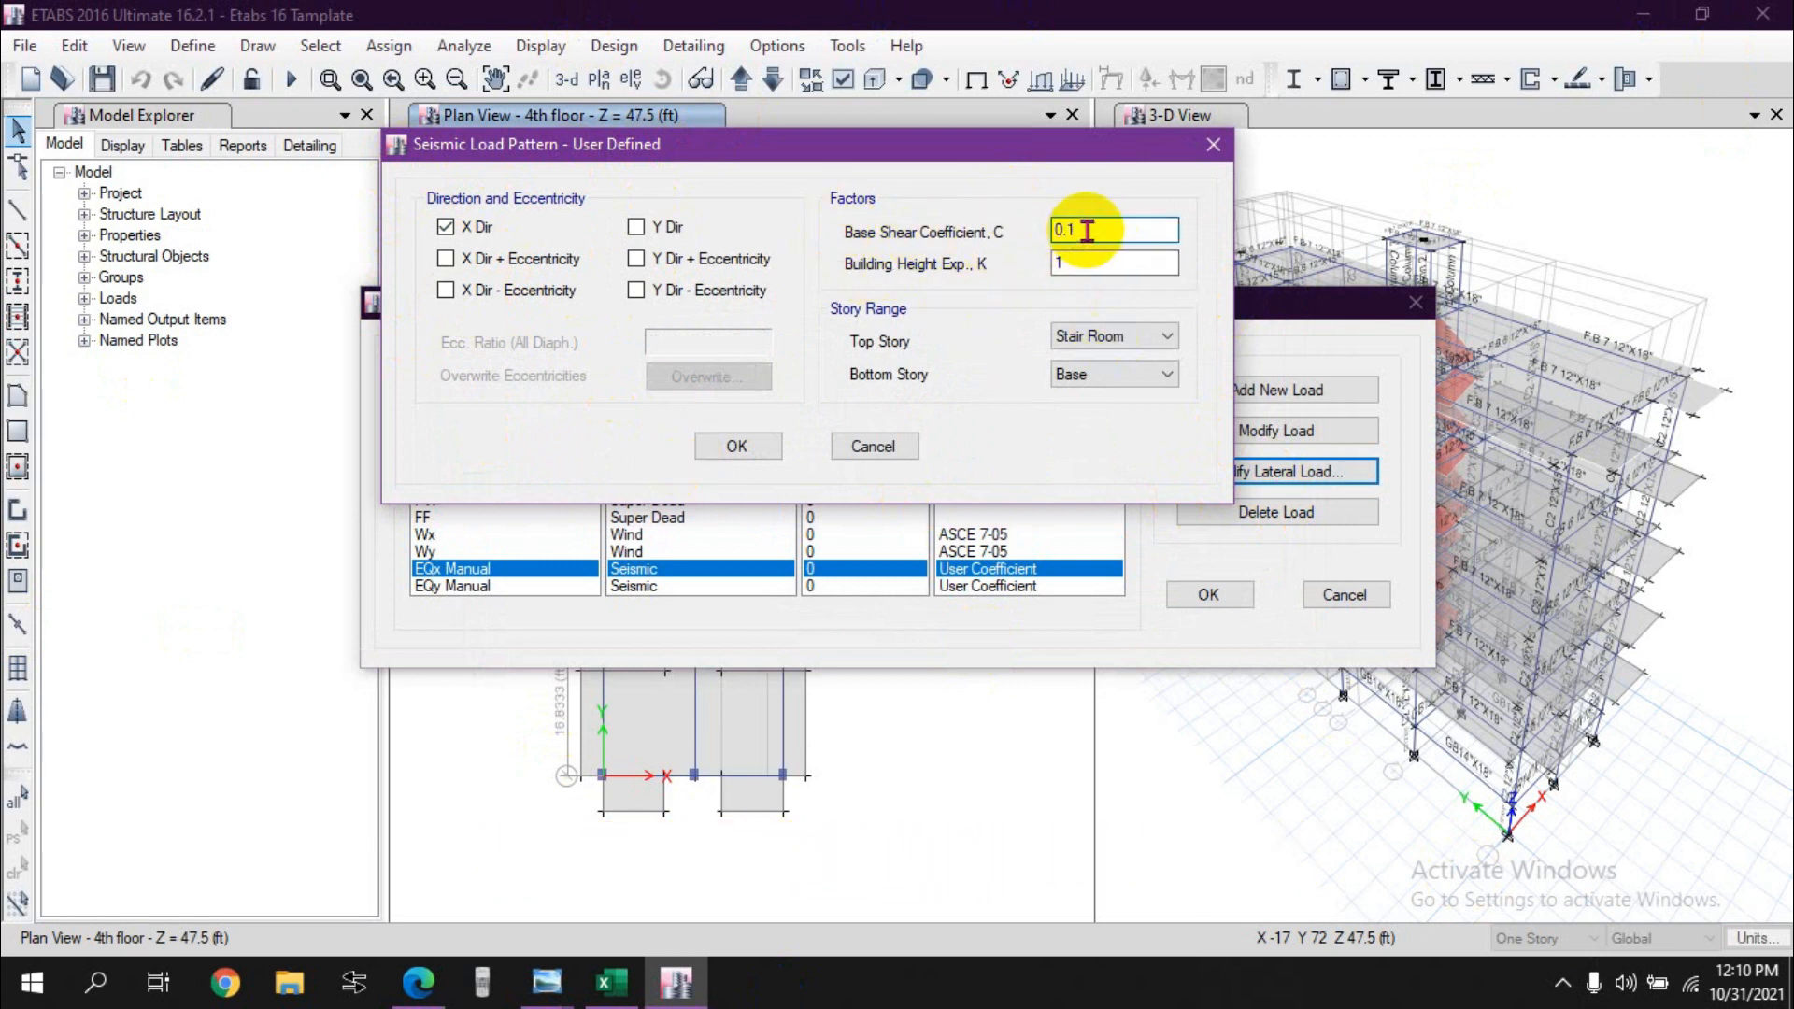
pyautogui.click(1113, 261)
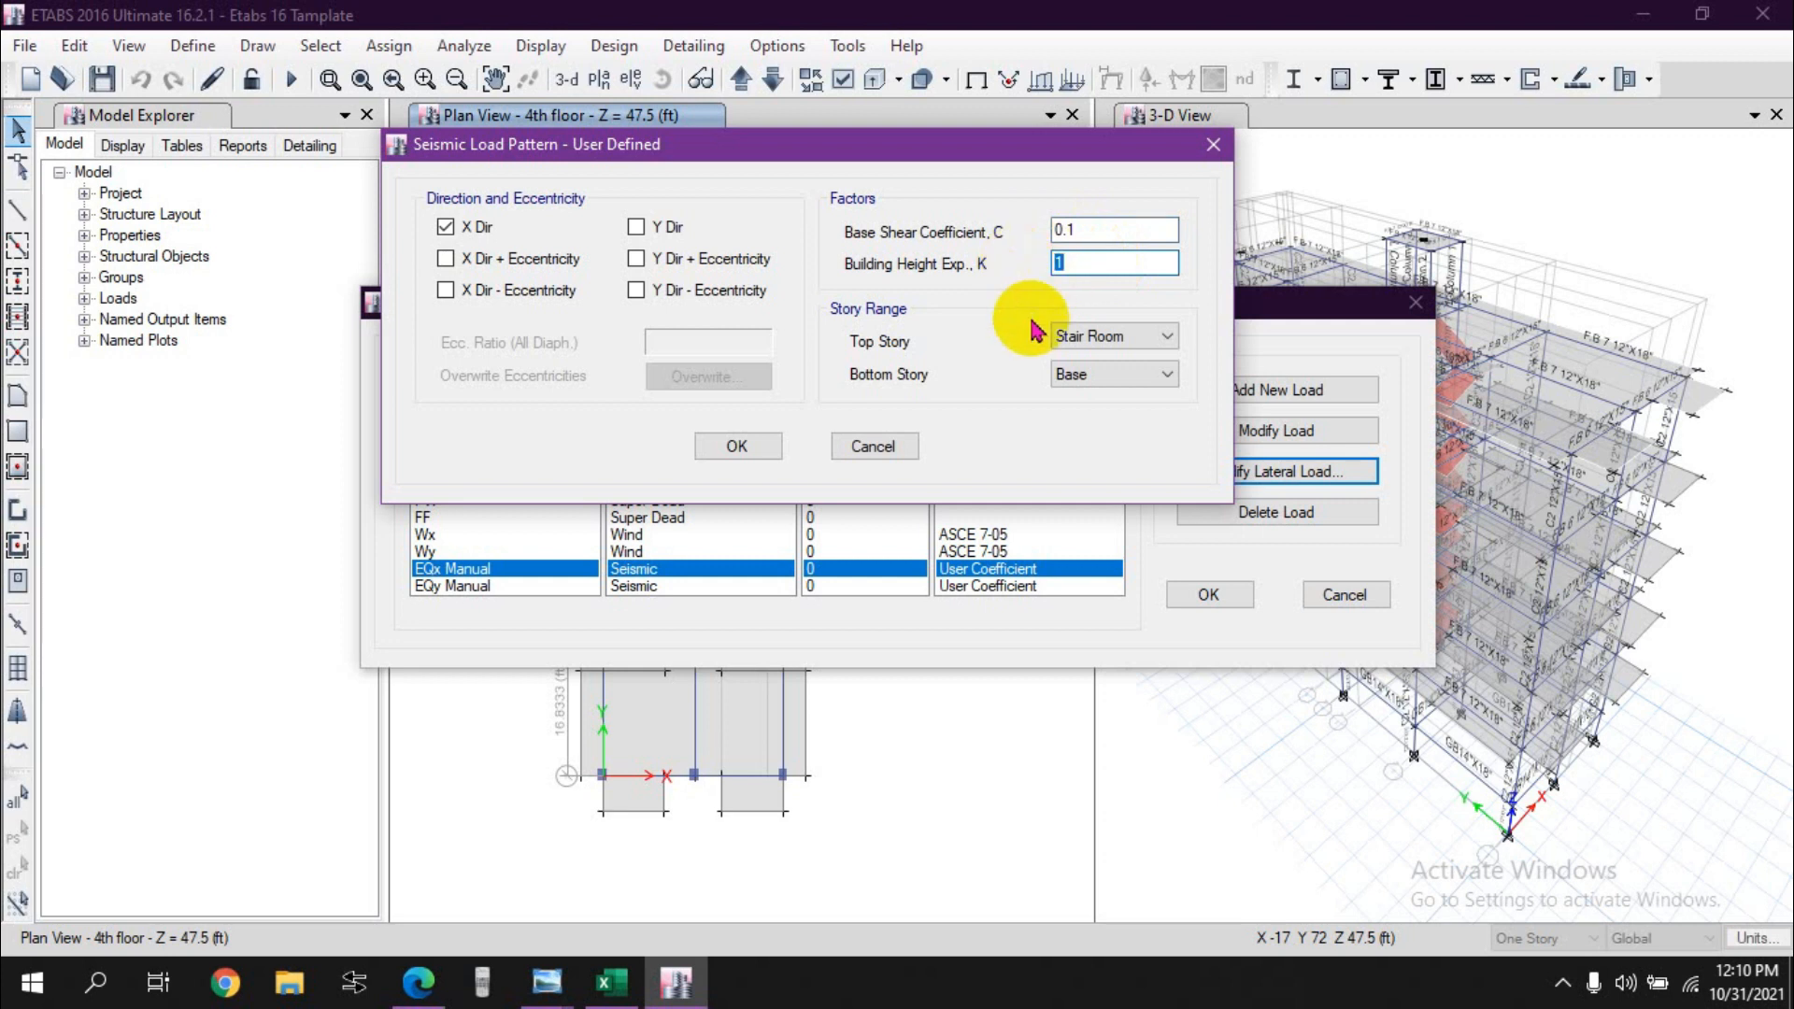
pyautogui.click(1077, 229)
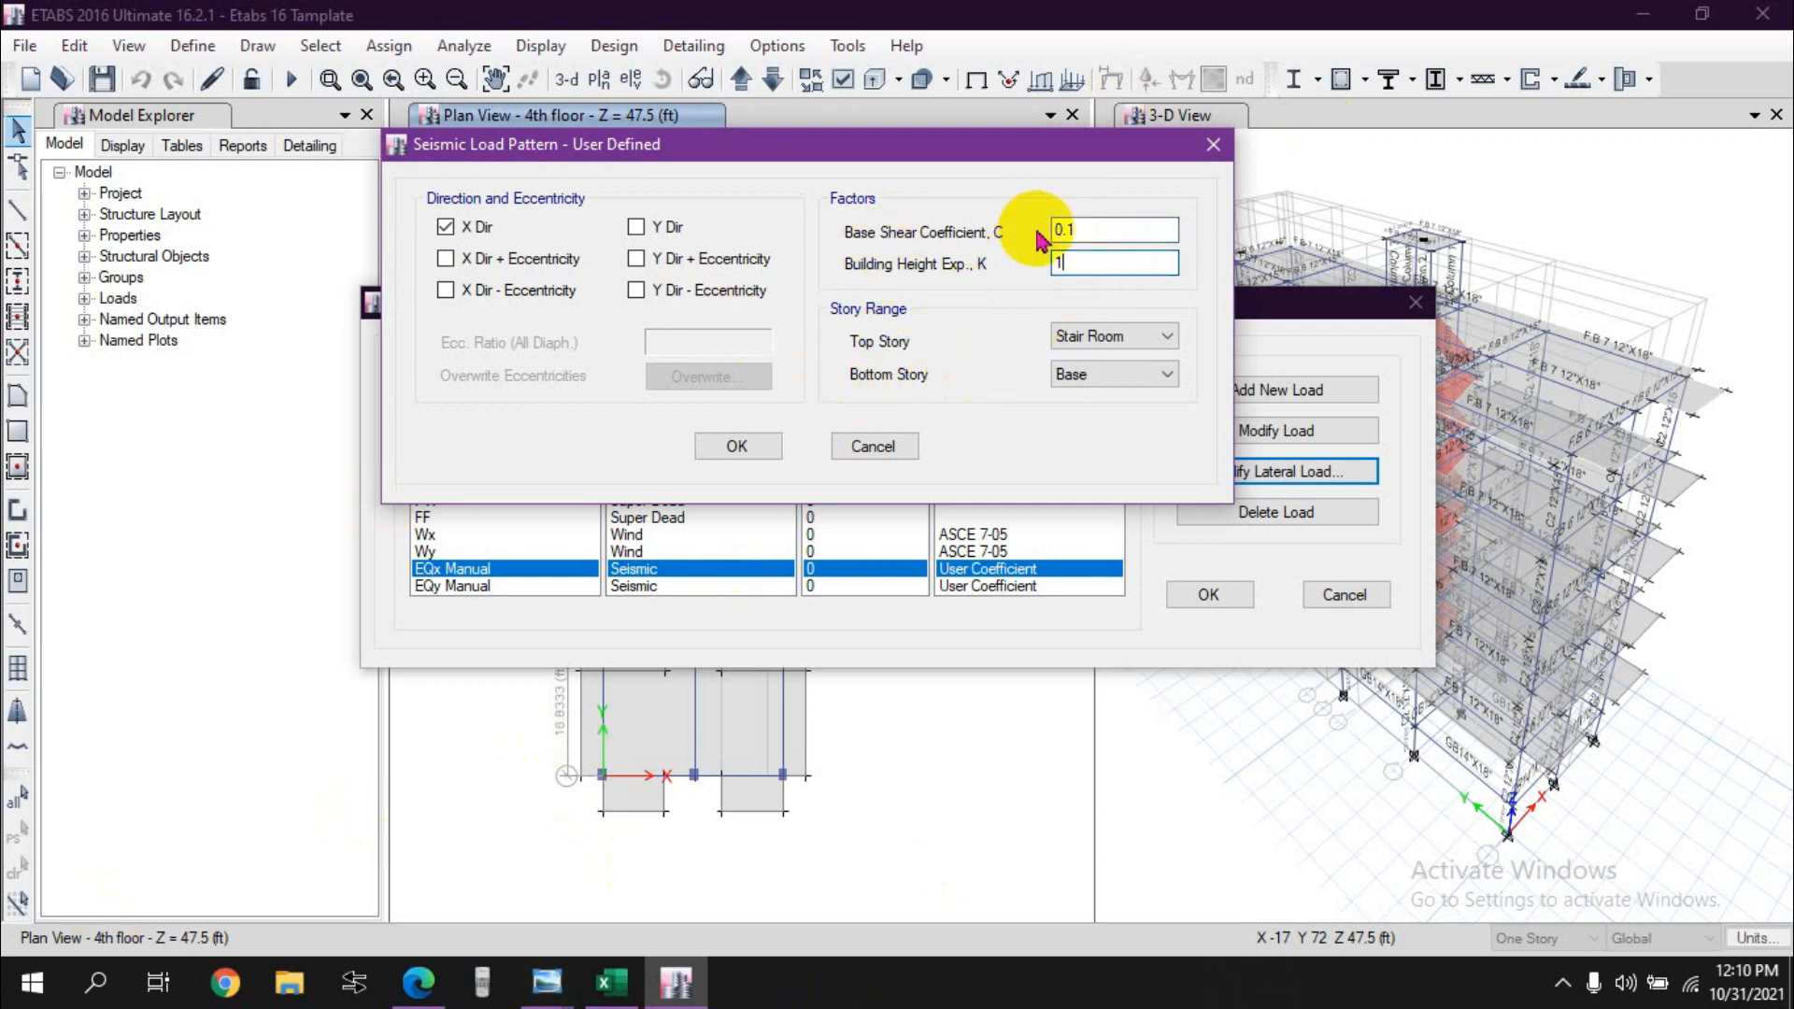
pyautogui.click(607, 869)
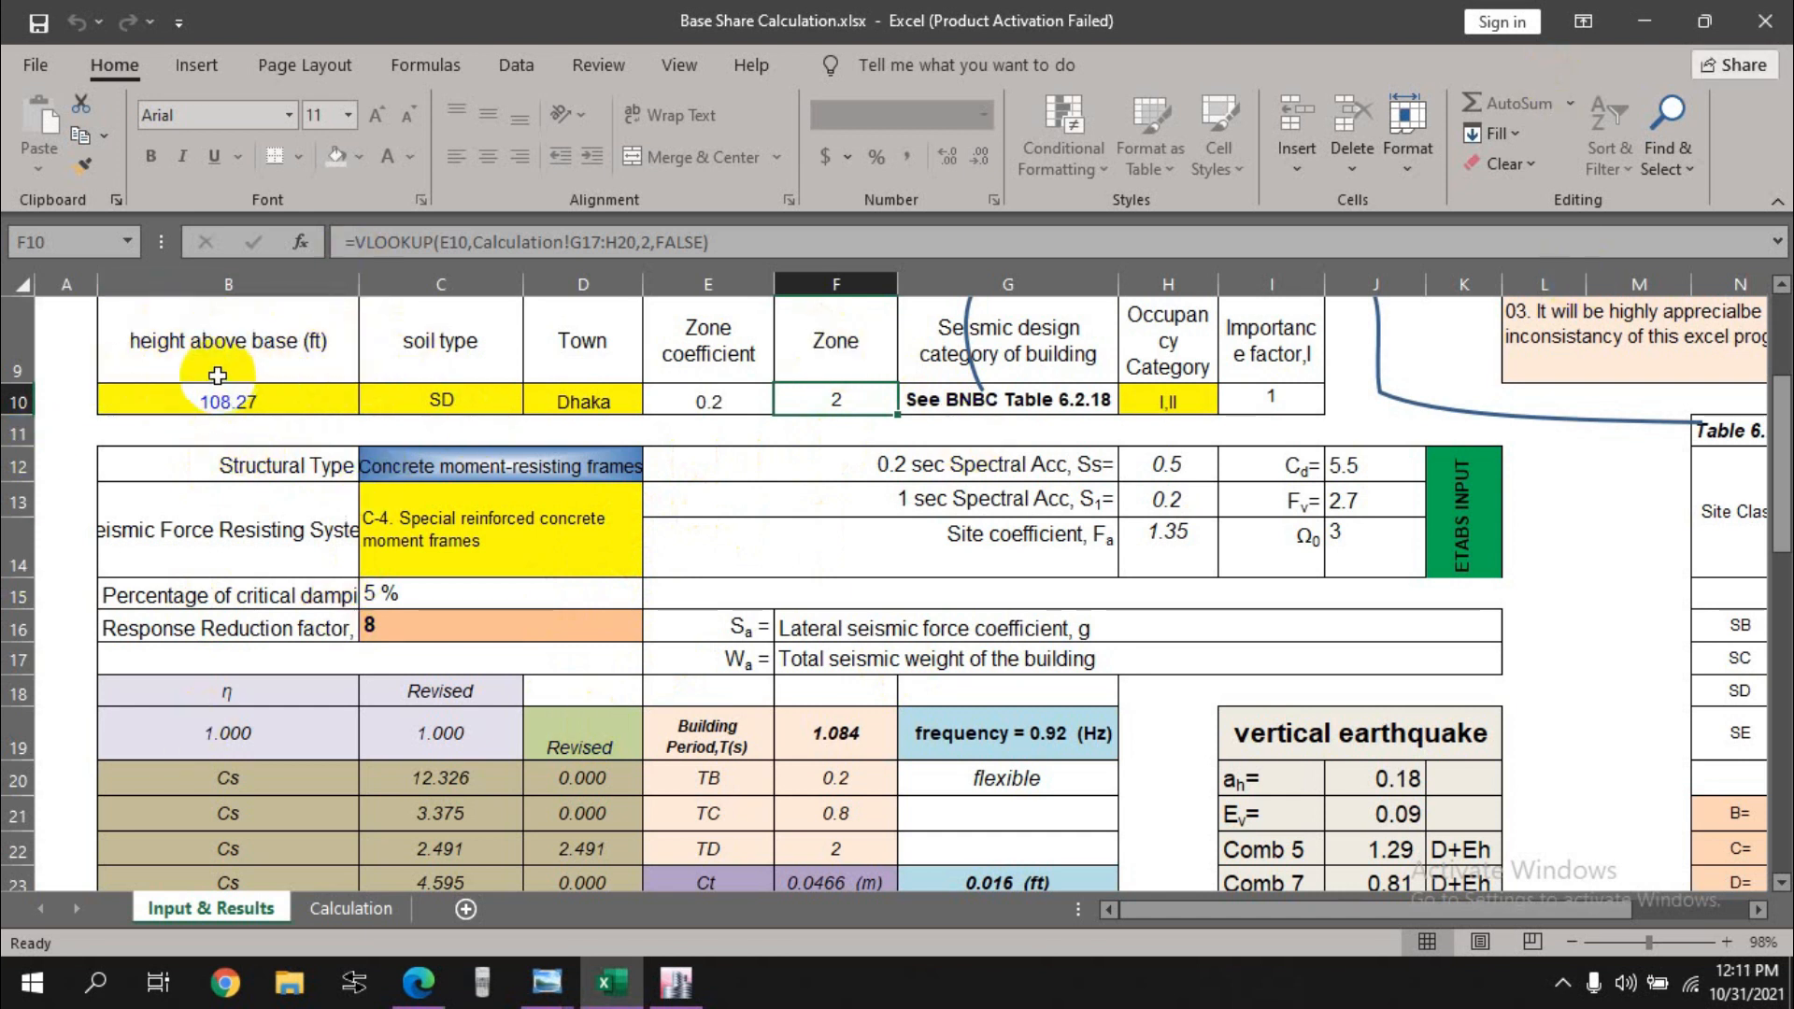
pyautogui.click(675, 981)
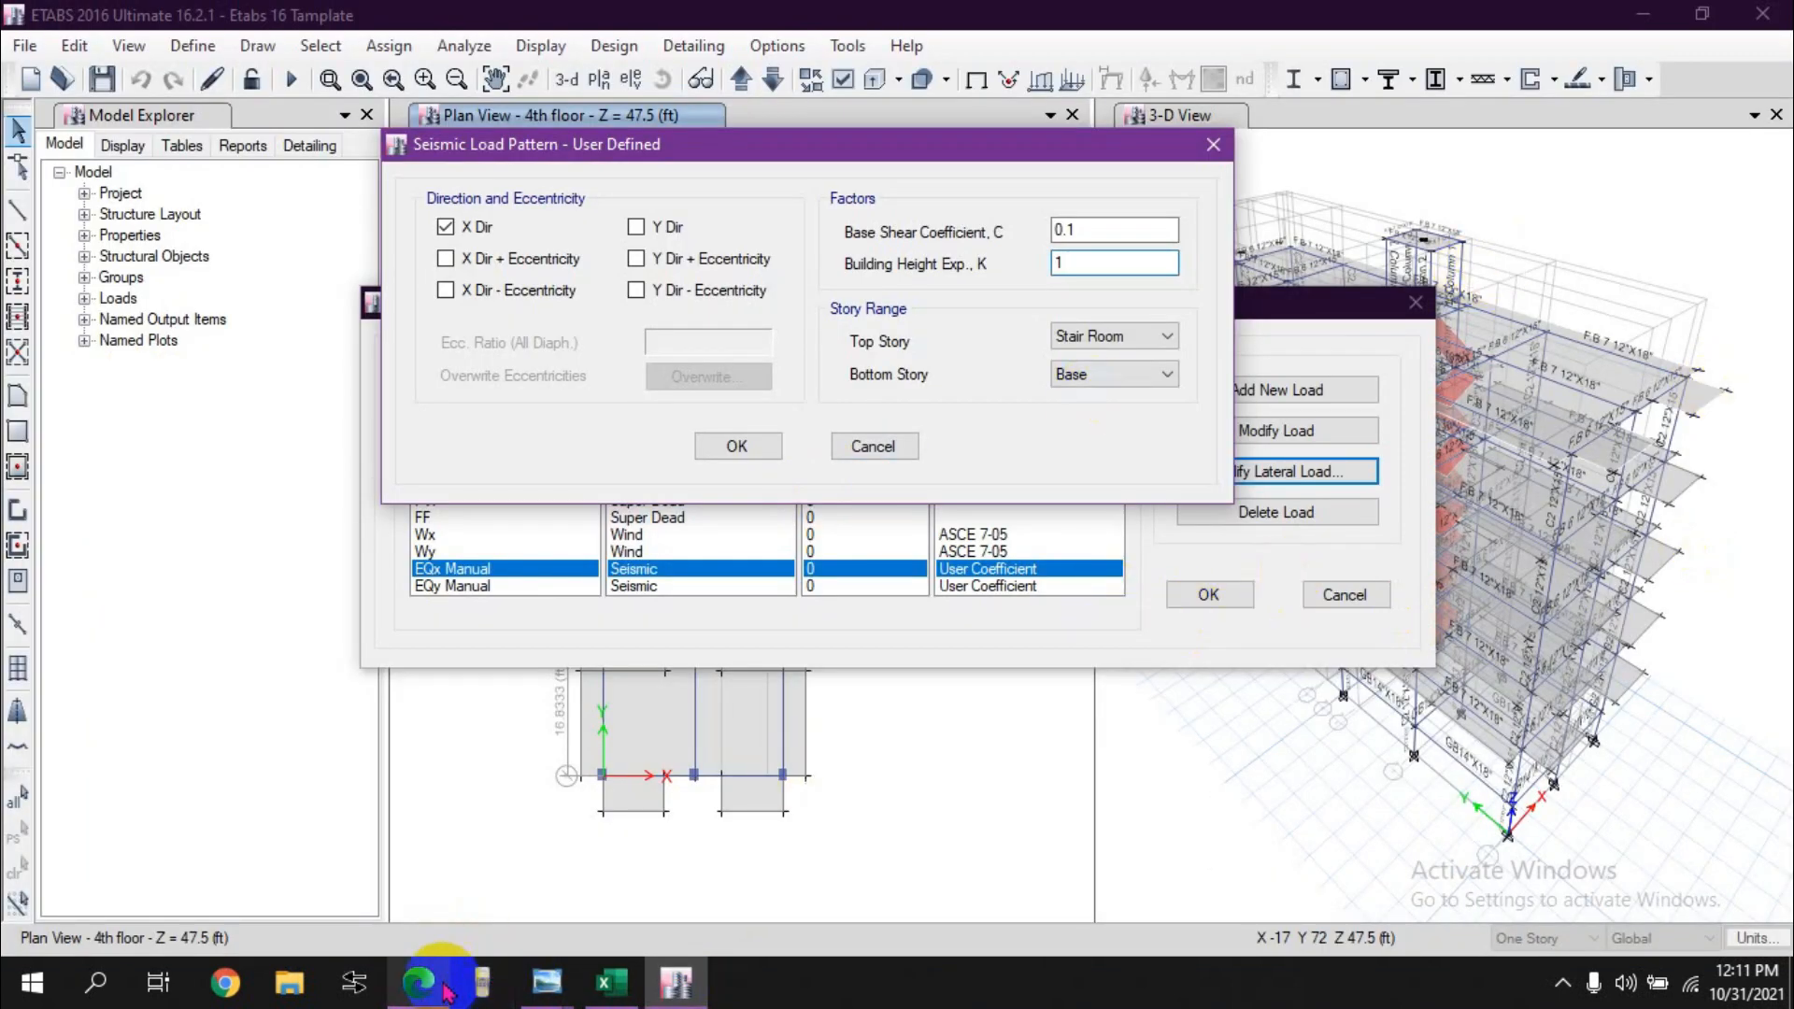
# Step: Calculate the total building height as 11.5+4×10+6 in the Casio calculator emulator and close the calculator
pyautogui.click(482, 981)
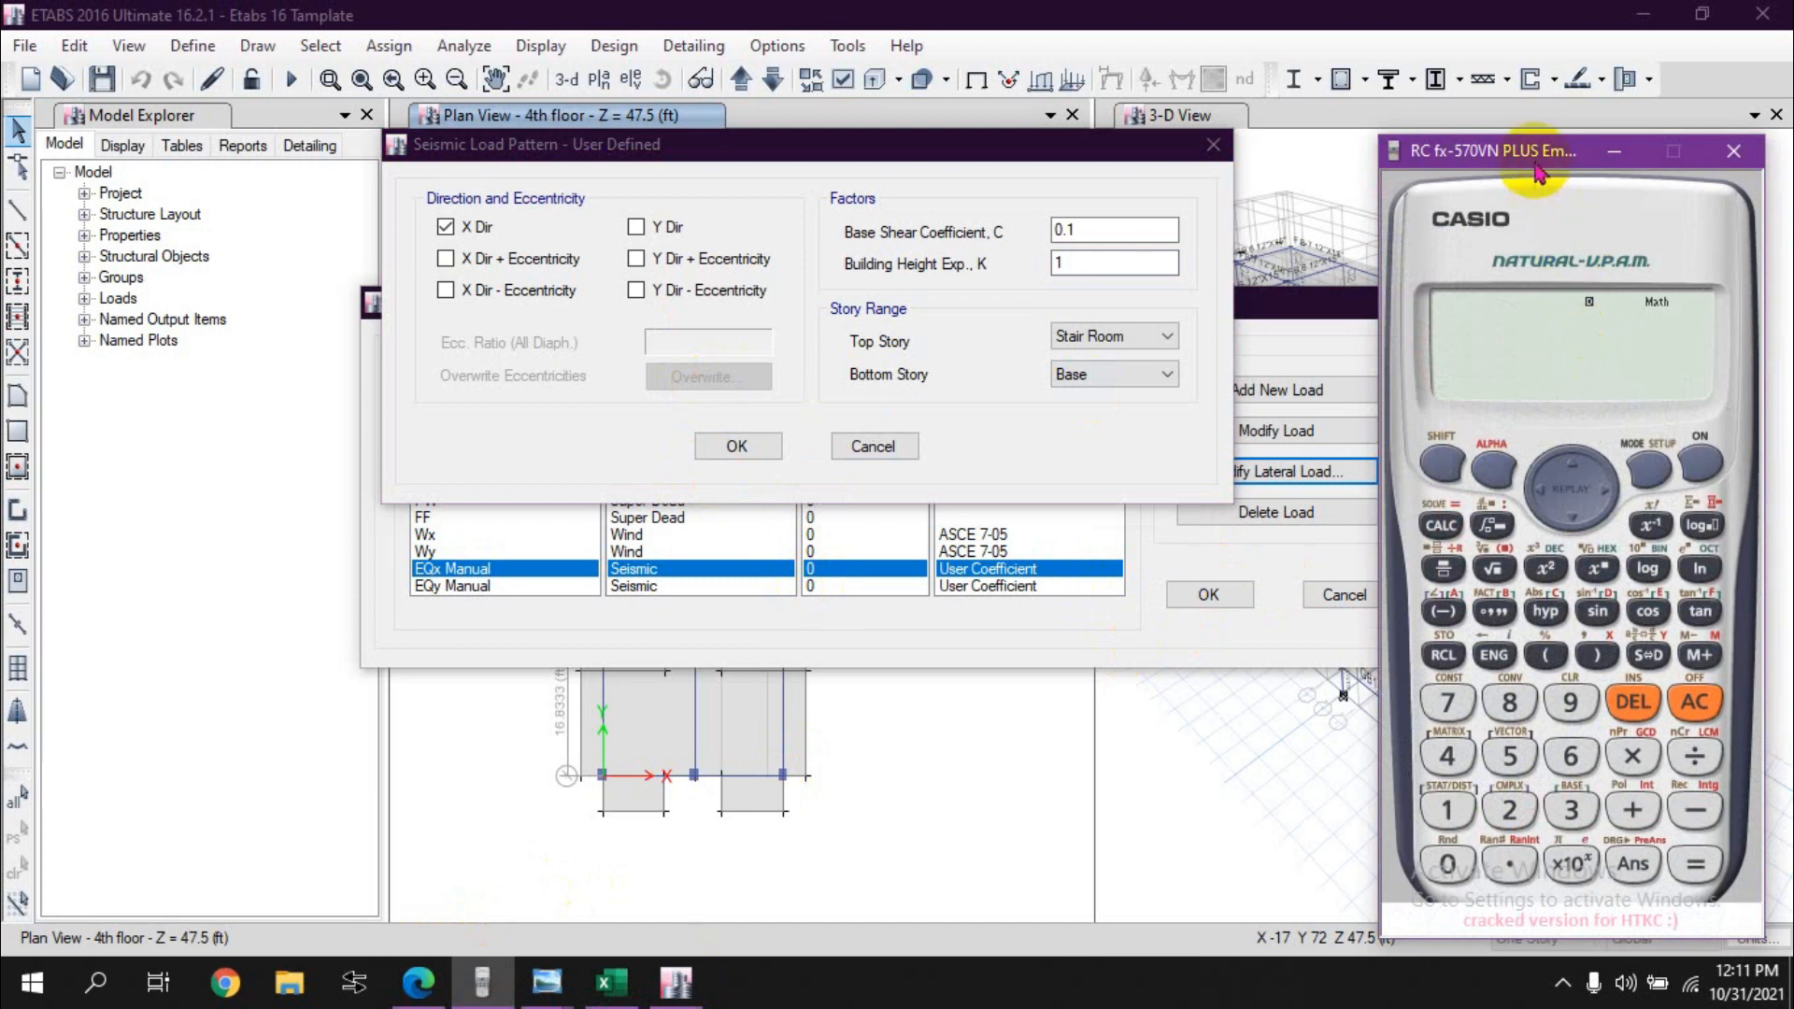
pyautogui.moveTo(1530, 166); pyautogui.dragTo(702, 70)
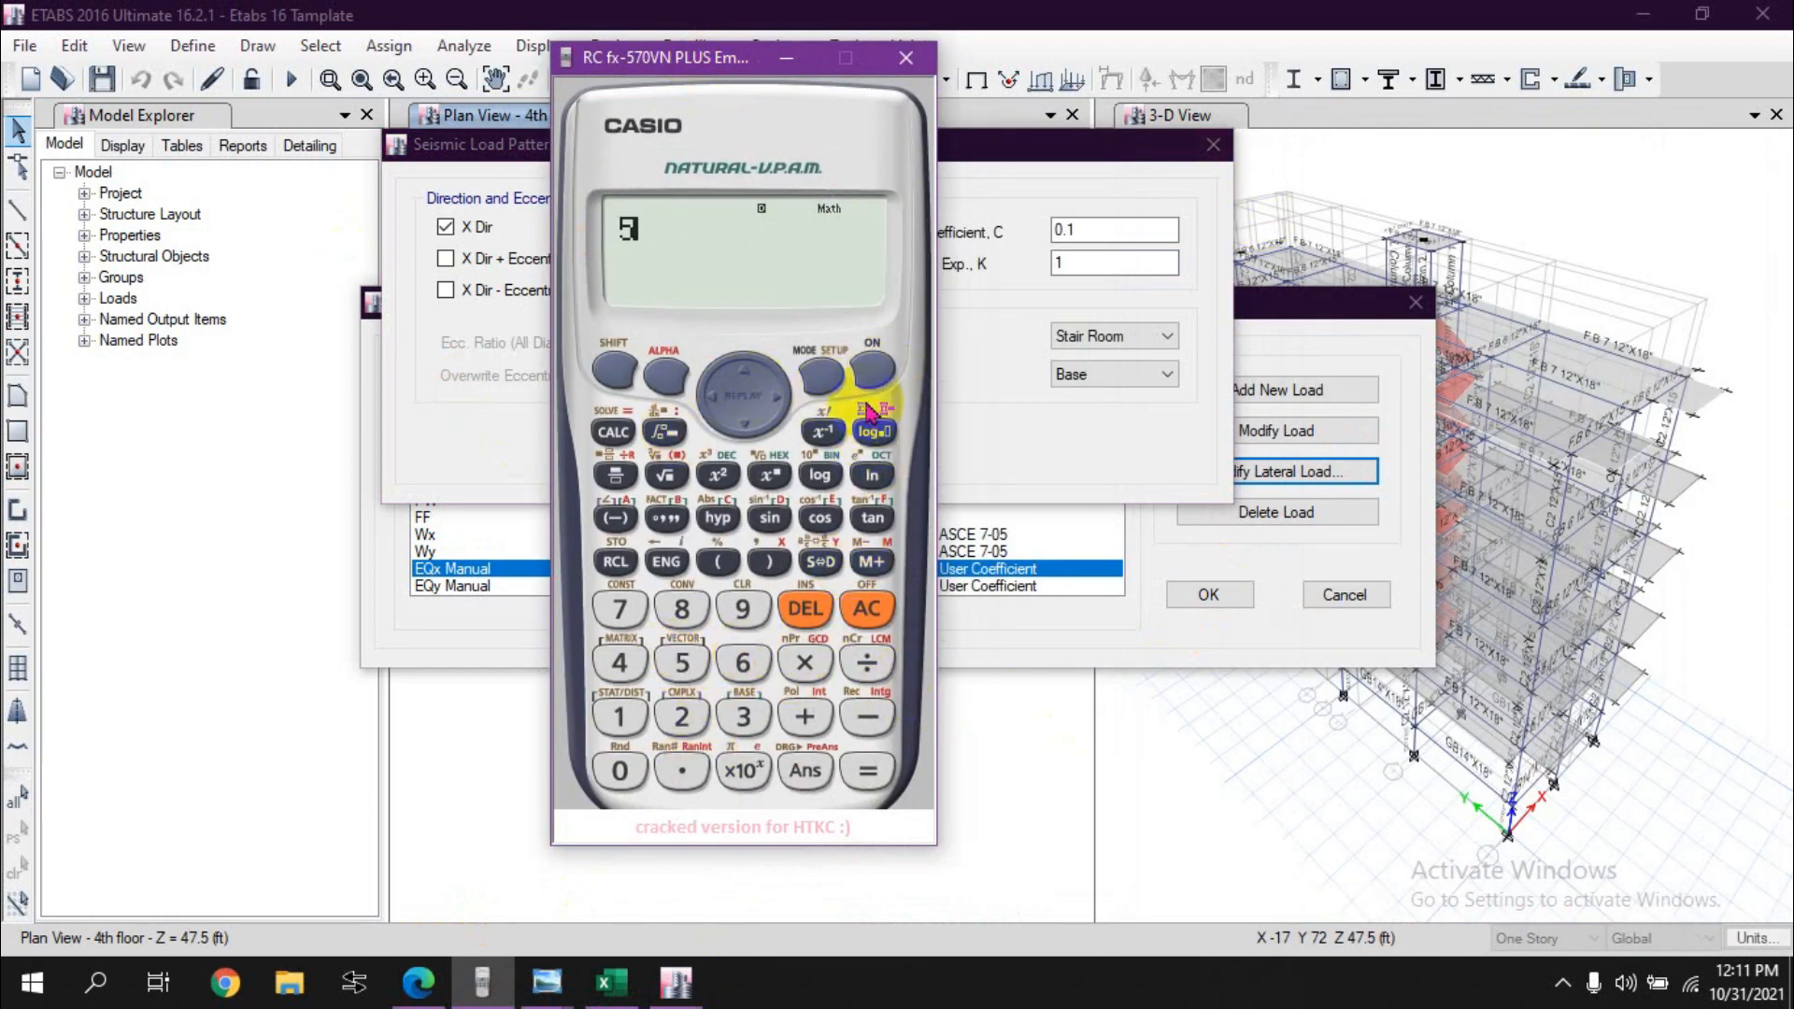
pyautogui.click(691, 791)
pyautogui.click(620, 719)
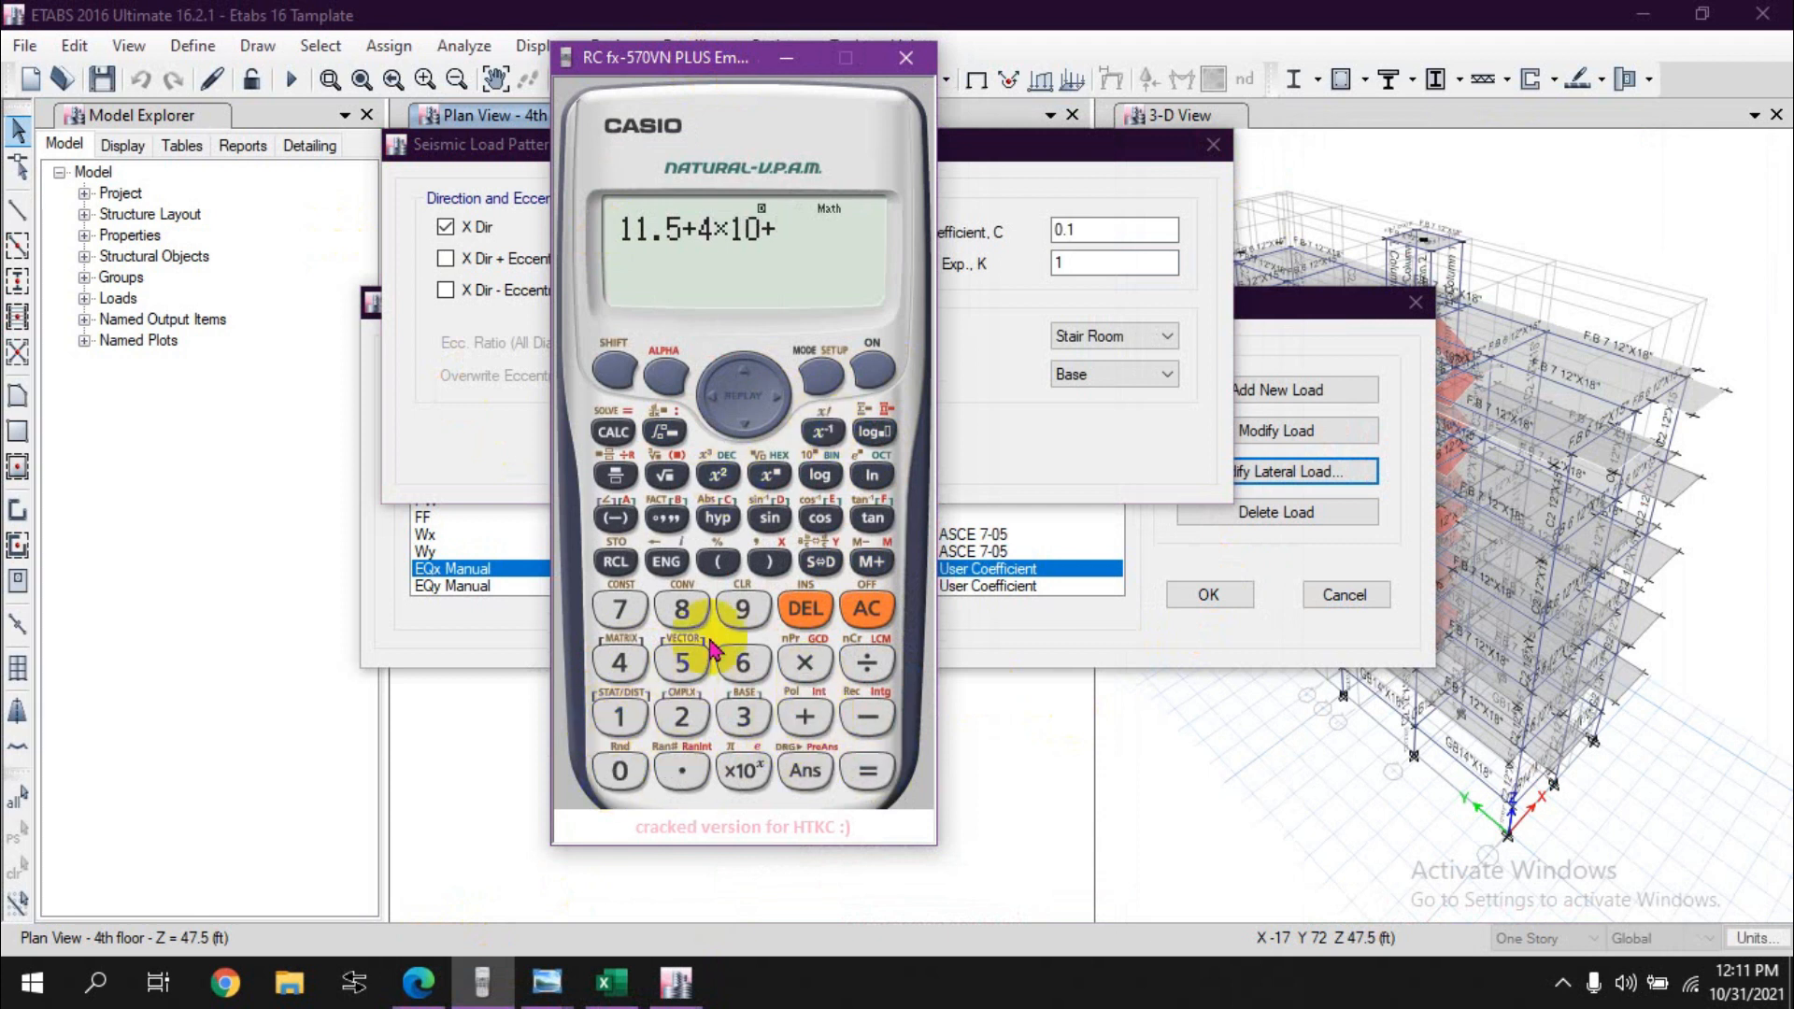
pyautogui.click(745, 665)
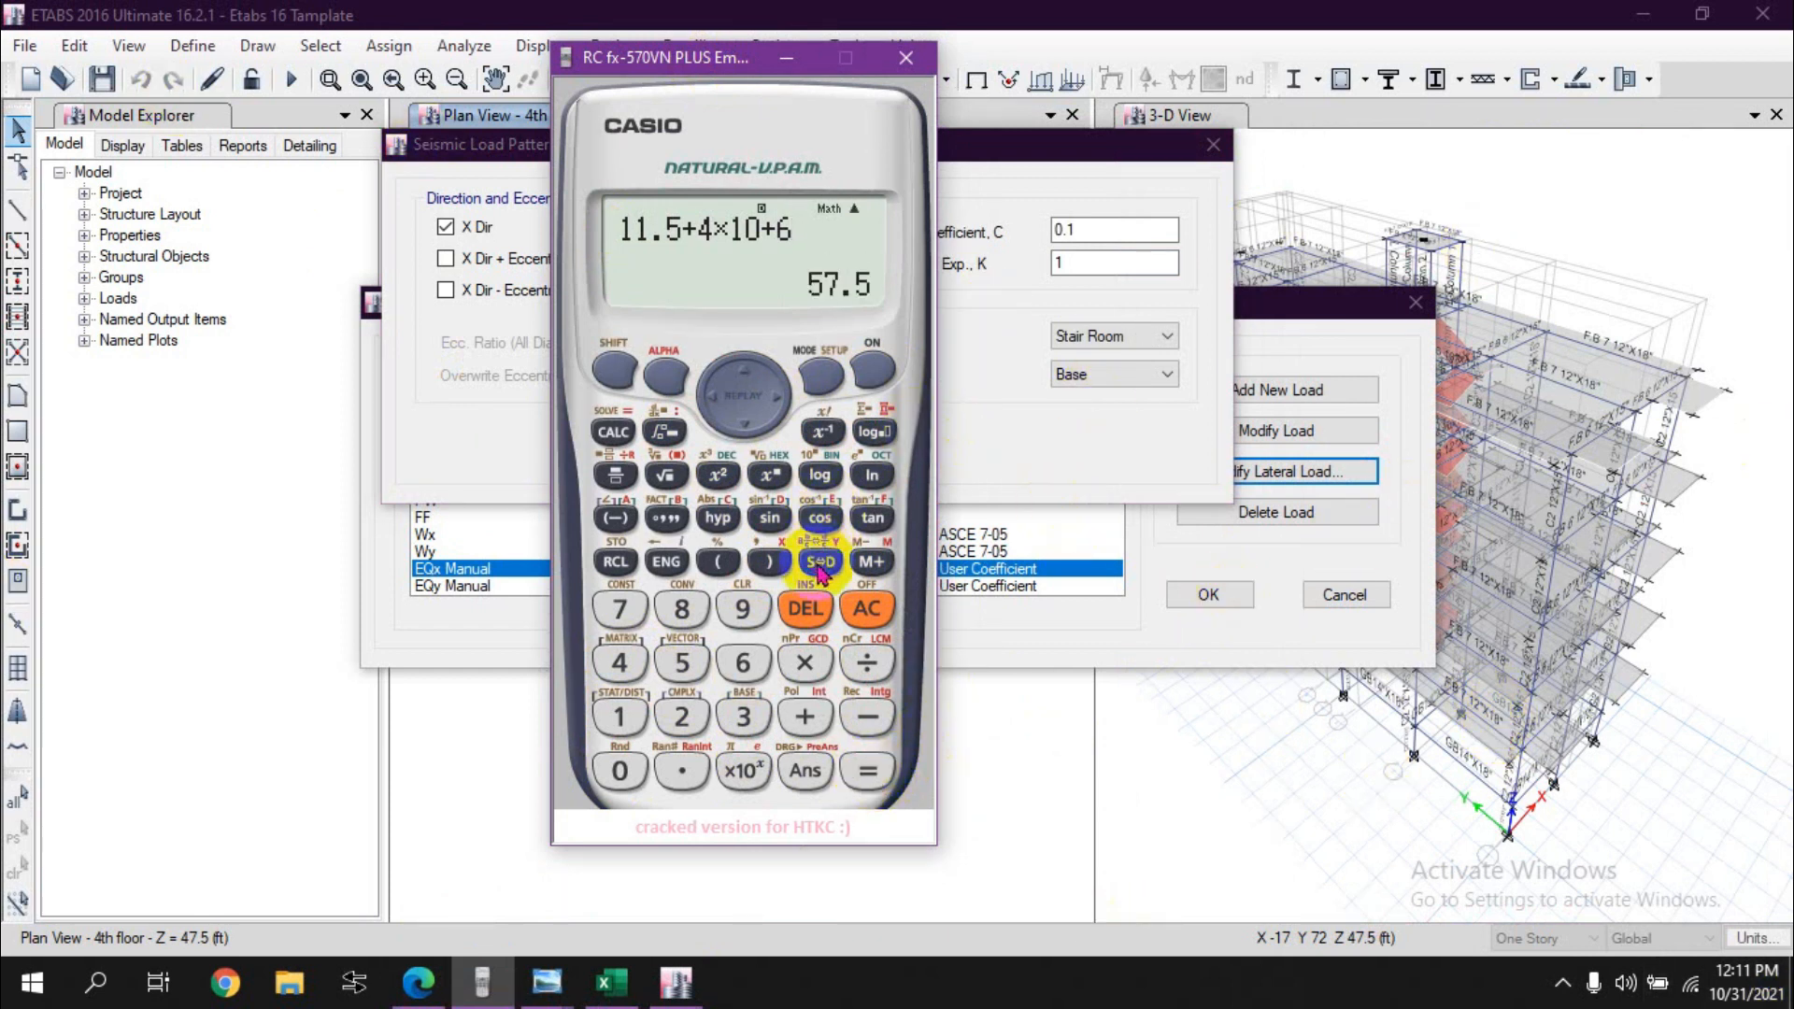
pyautogui.click(911, 60)
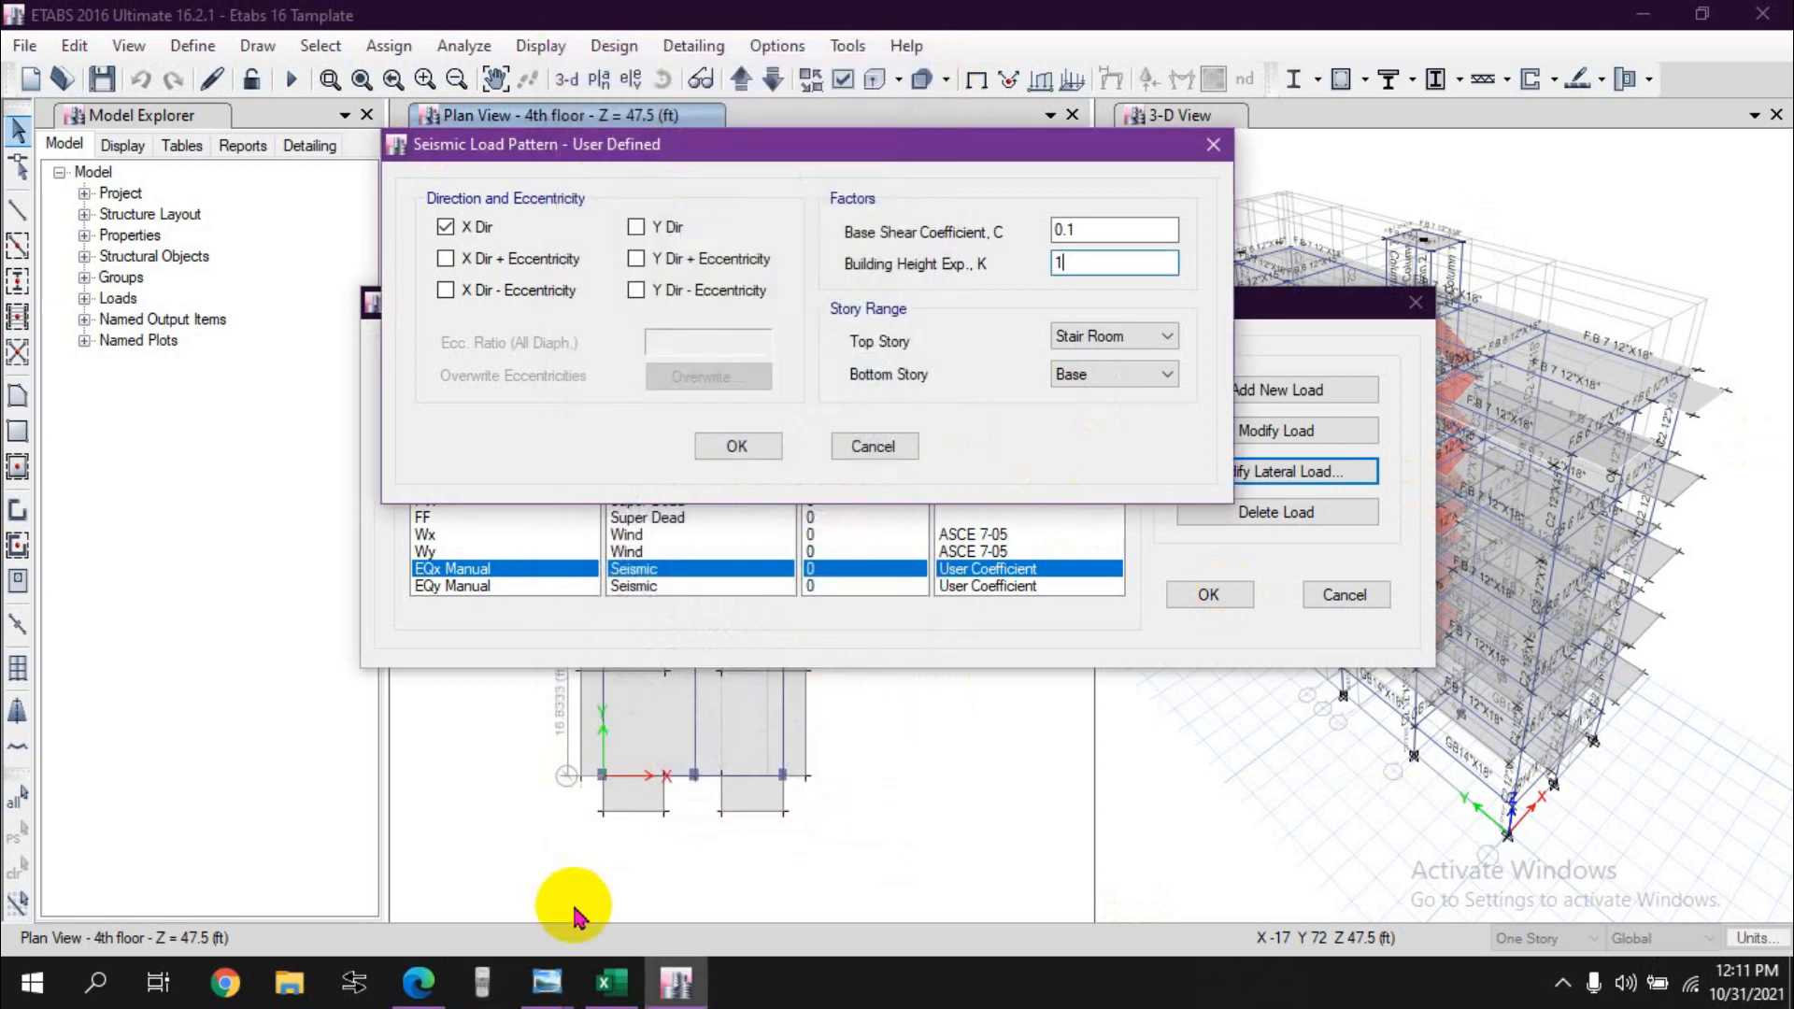
# Step: In the Excel base shear workbook, set the height above base to 57.50 ft
pyautogui.click(612, 981)
pyautogui.doubleClick(326, 404)
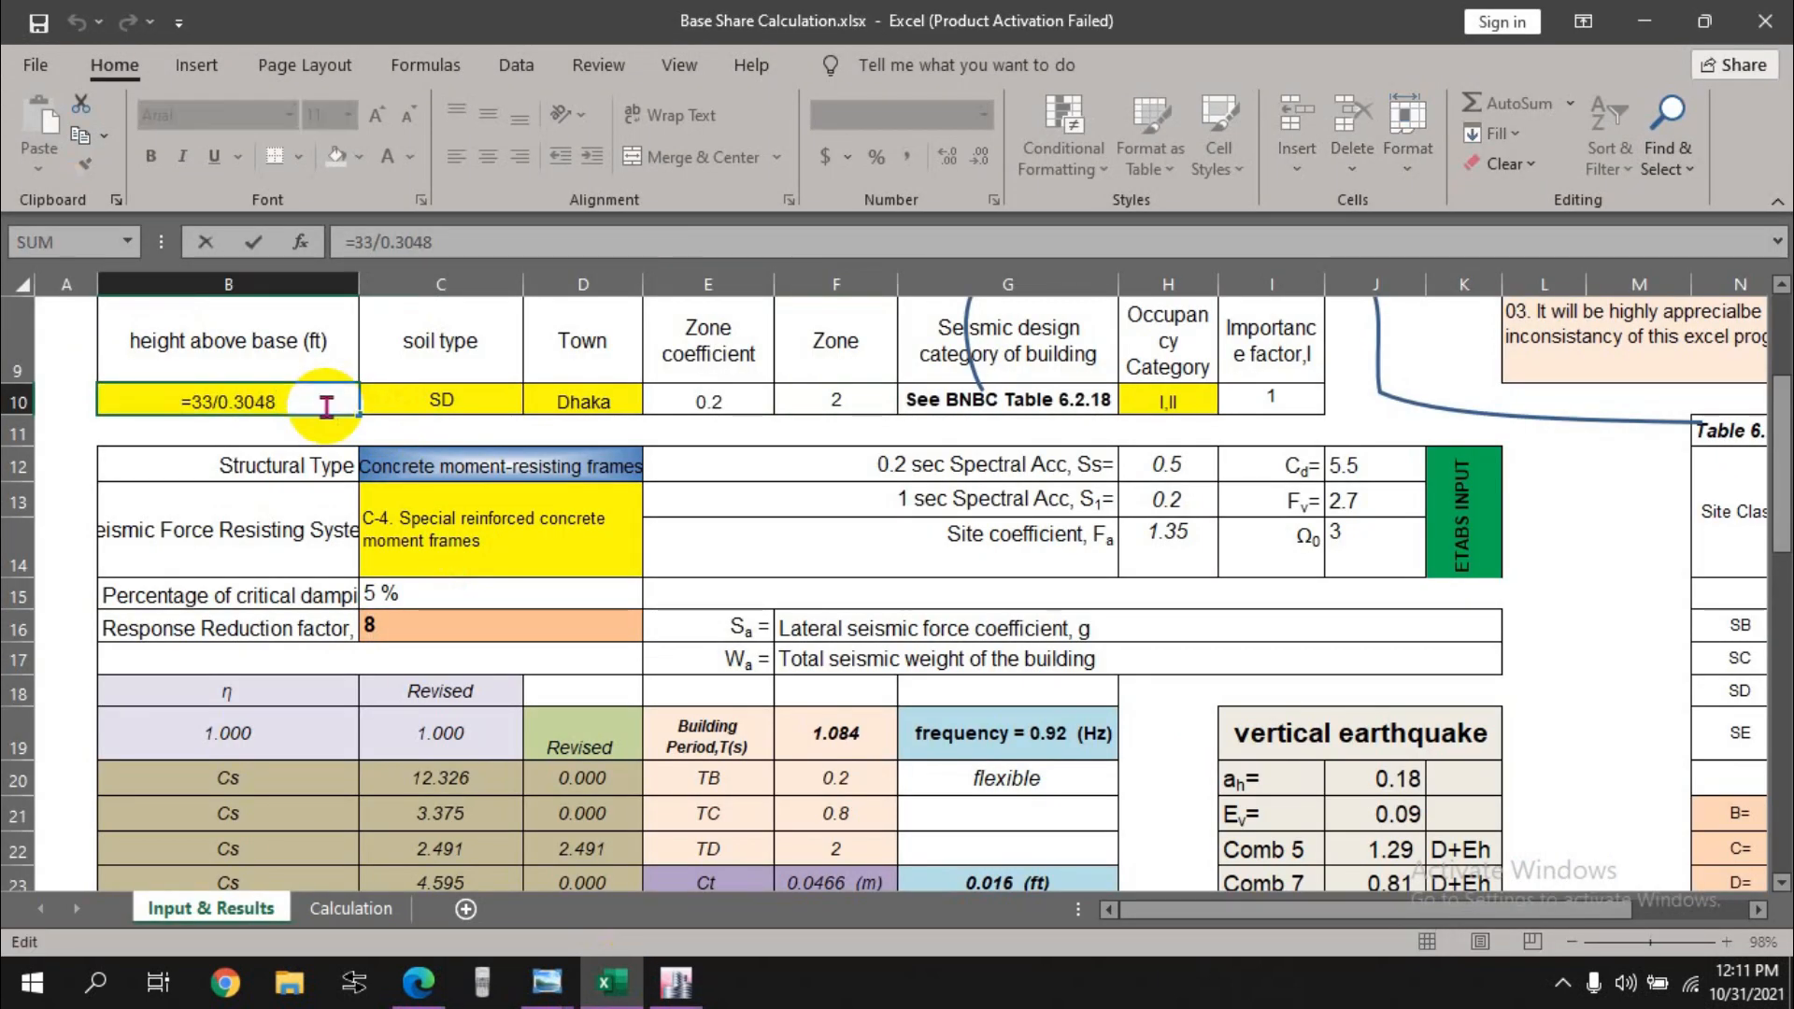
pyautogui.click(455, 463)
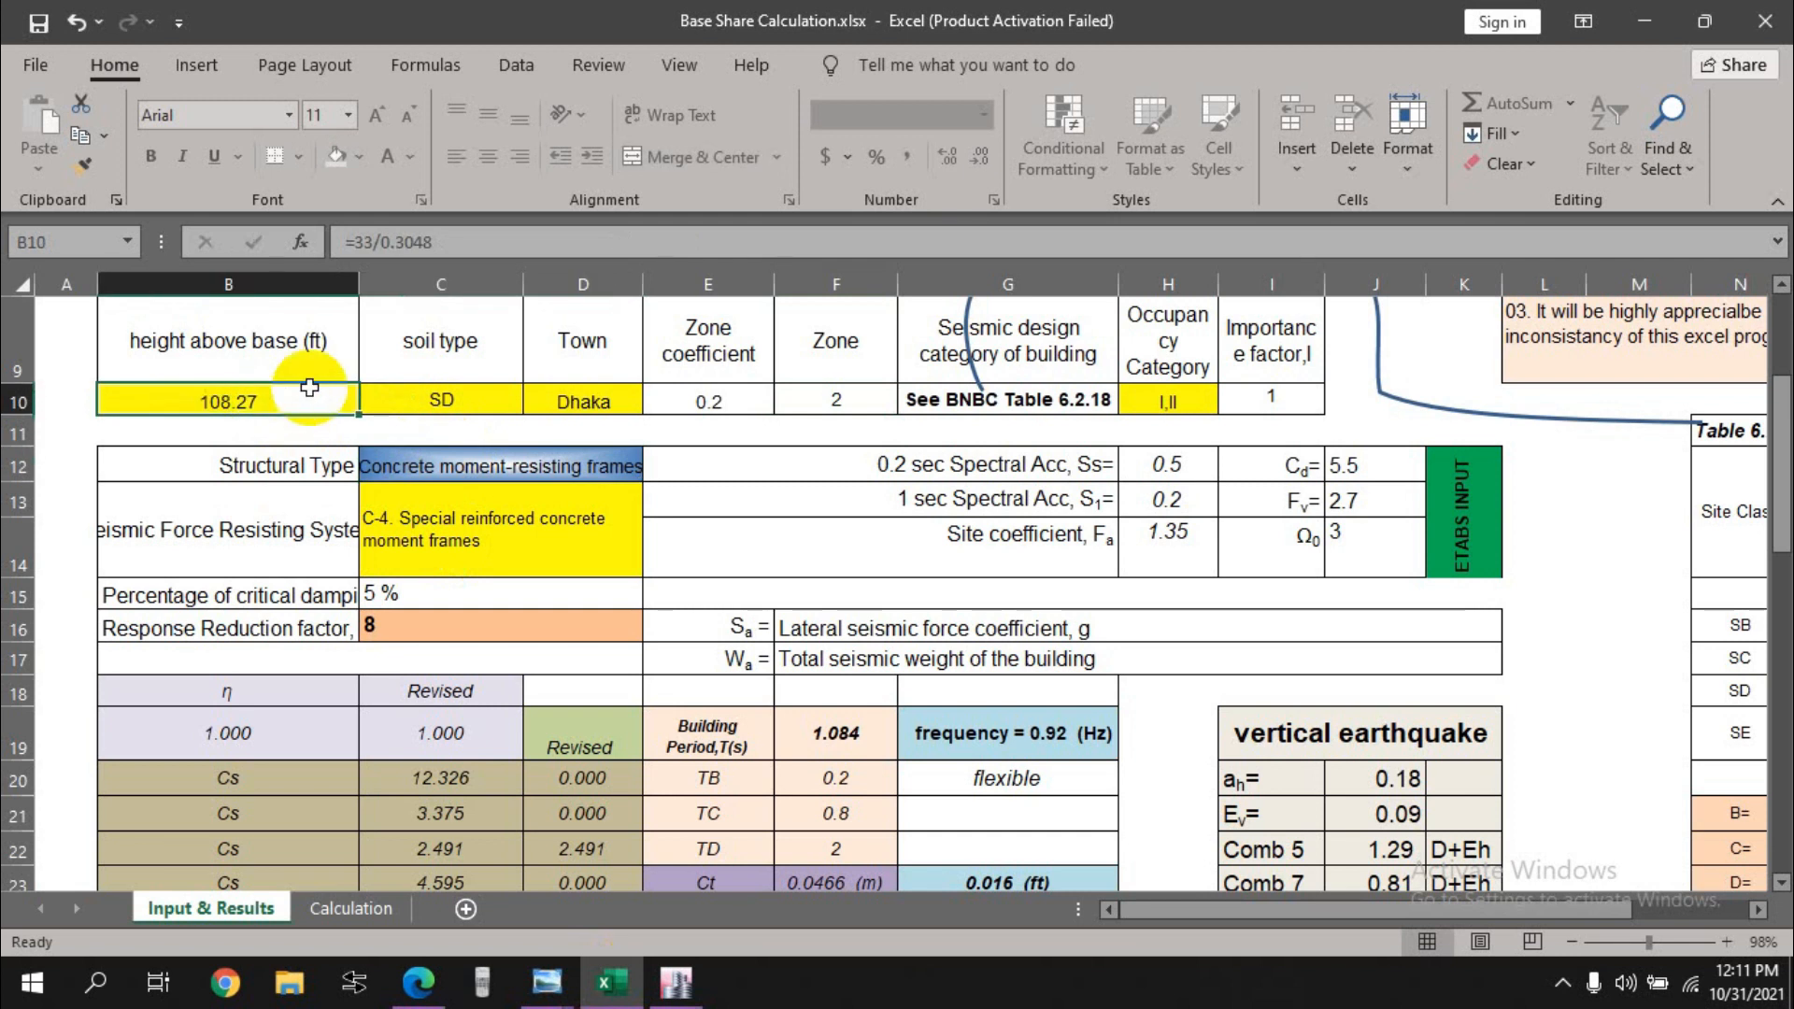
pyautogui.write('57.50')
pyautogui.press('Return')
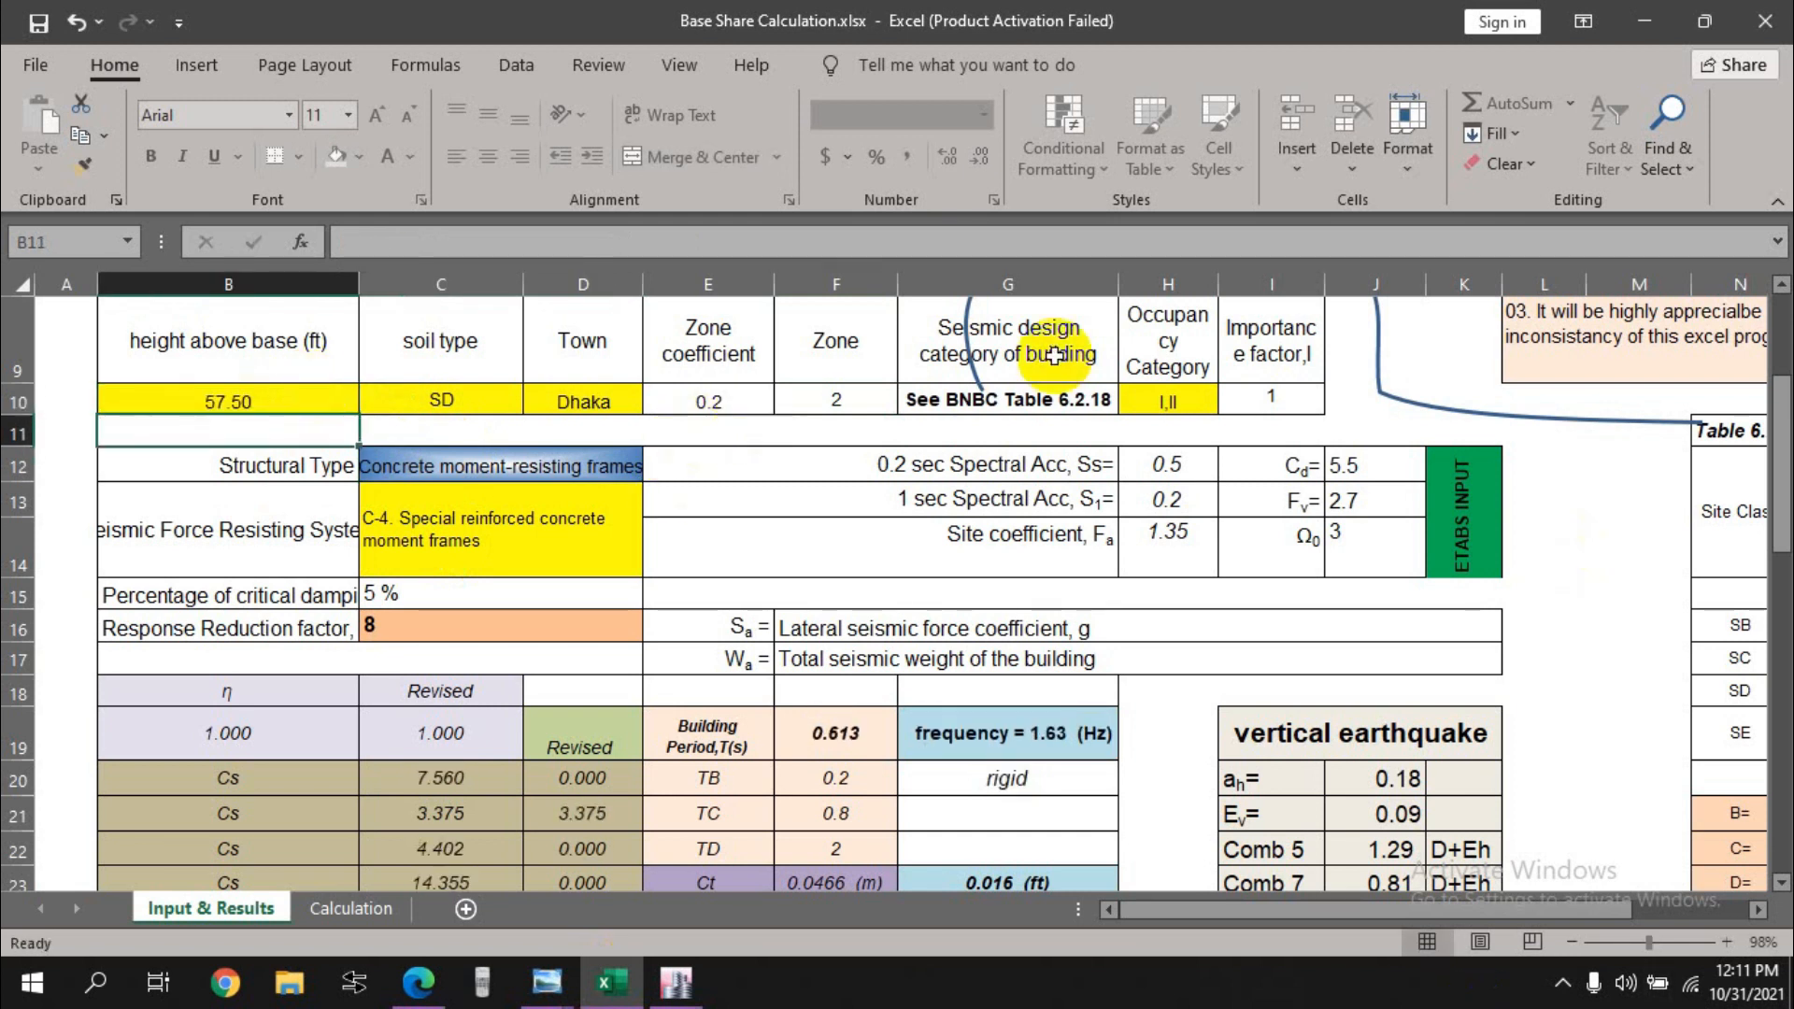
# Step: Set the soil type of the site to SC in the base shear inputs
pyautogui.click(485, 392)
pyautogui.click(534, 401)
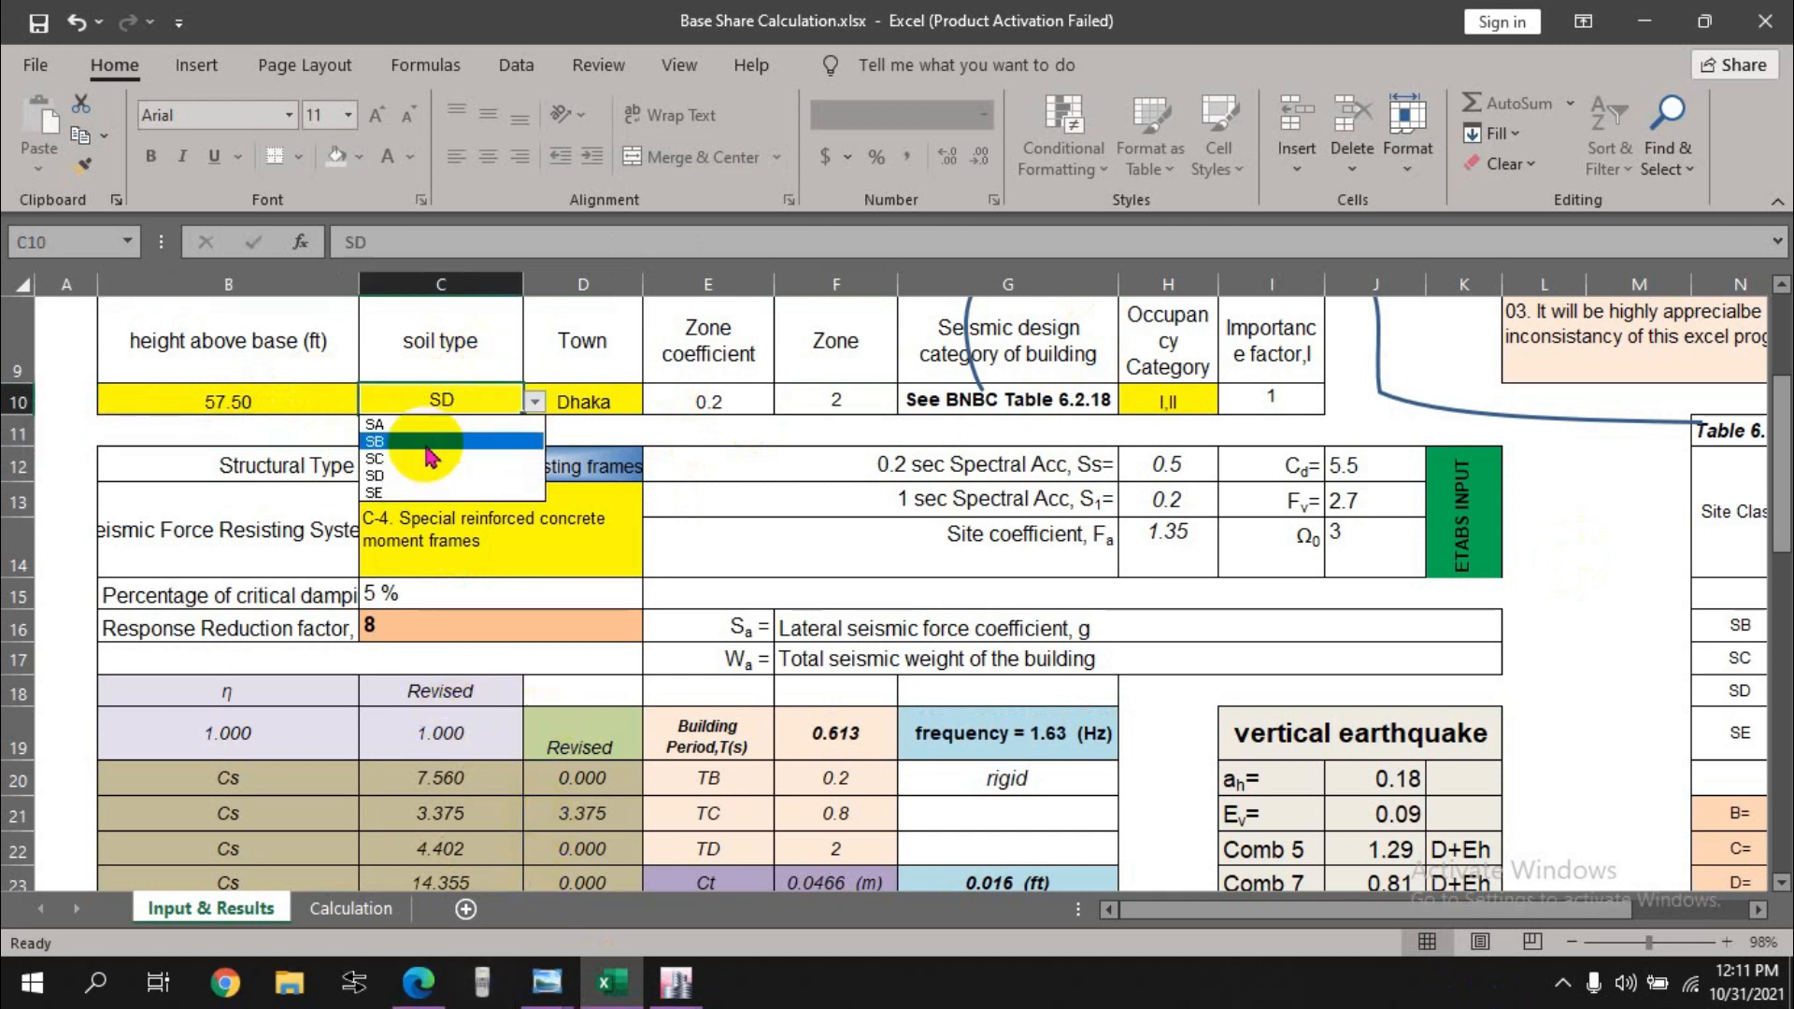
pyautogui.click(392, 459)
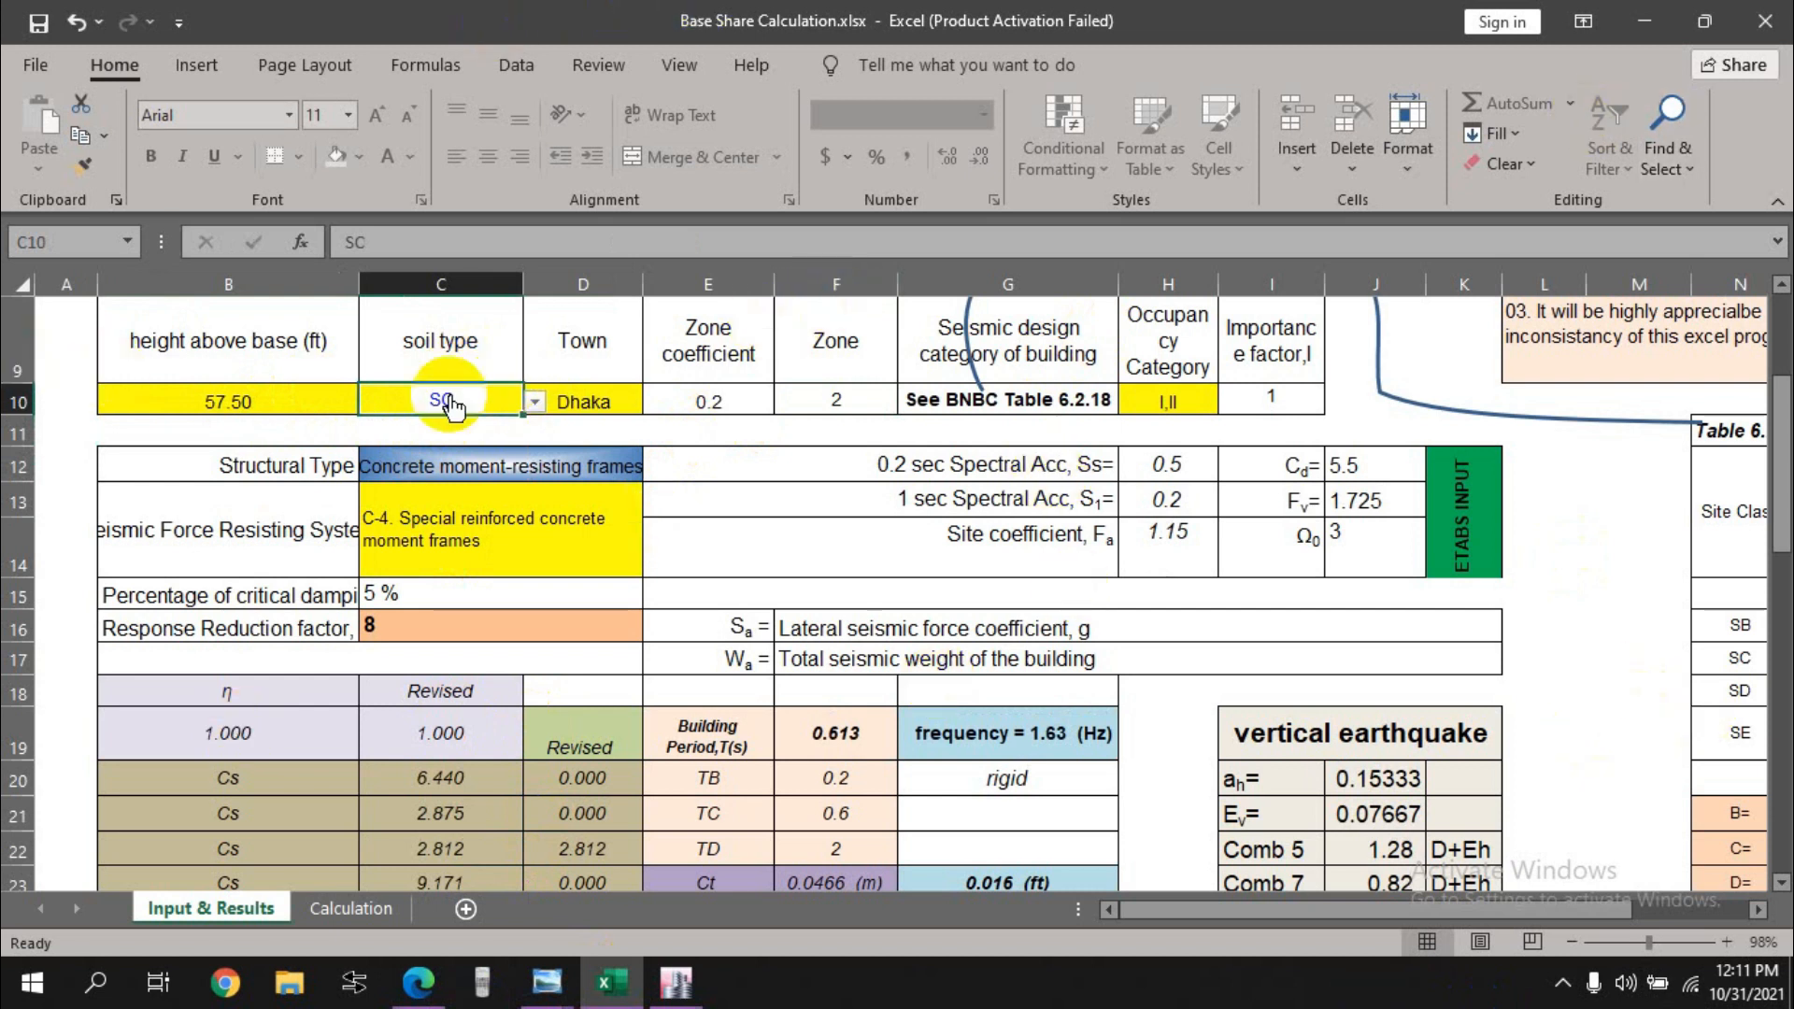
pyautogui.click(585, 400)
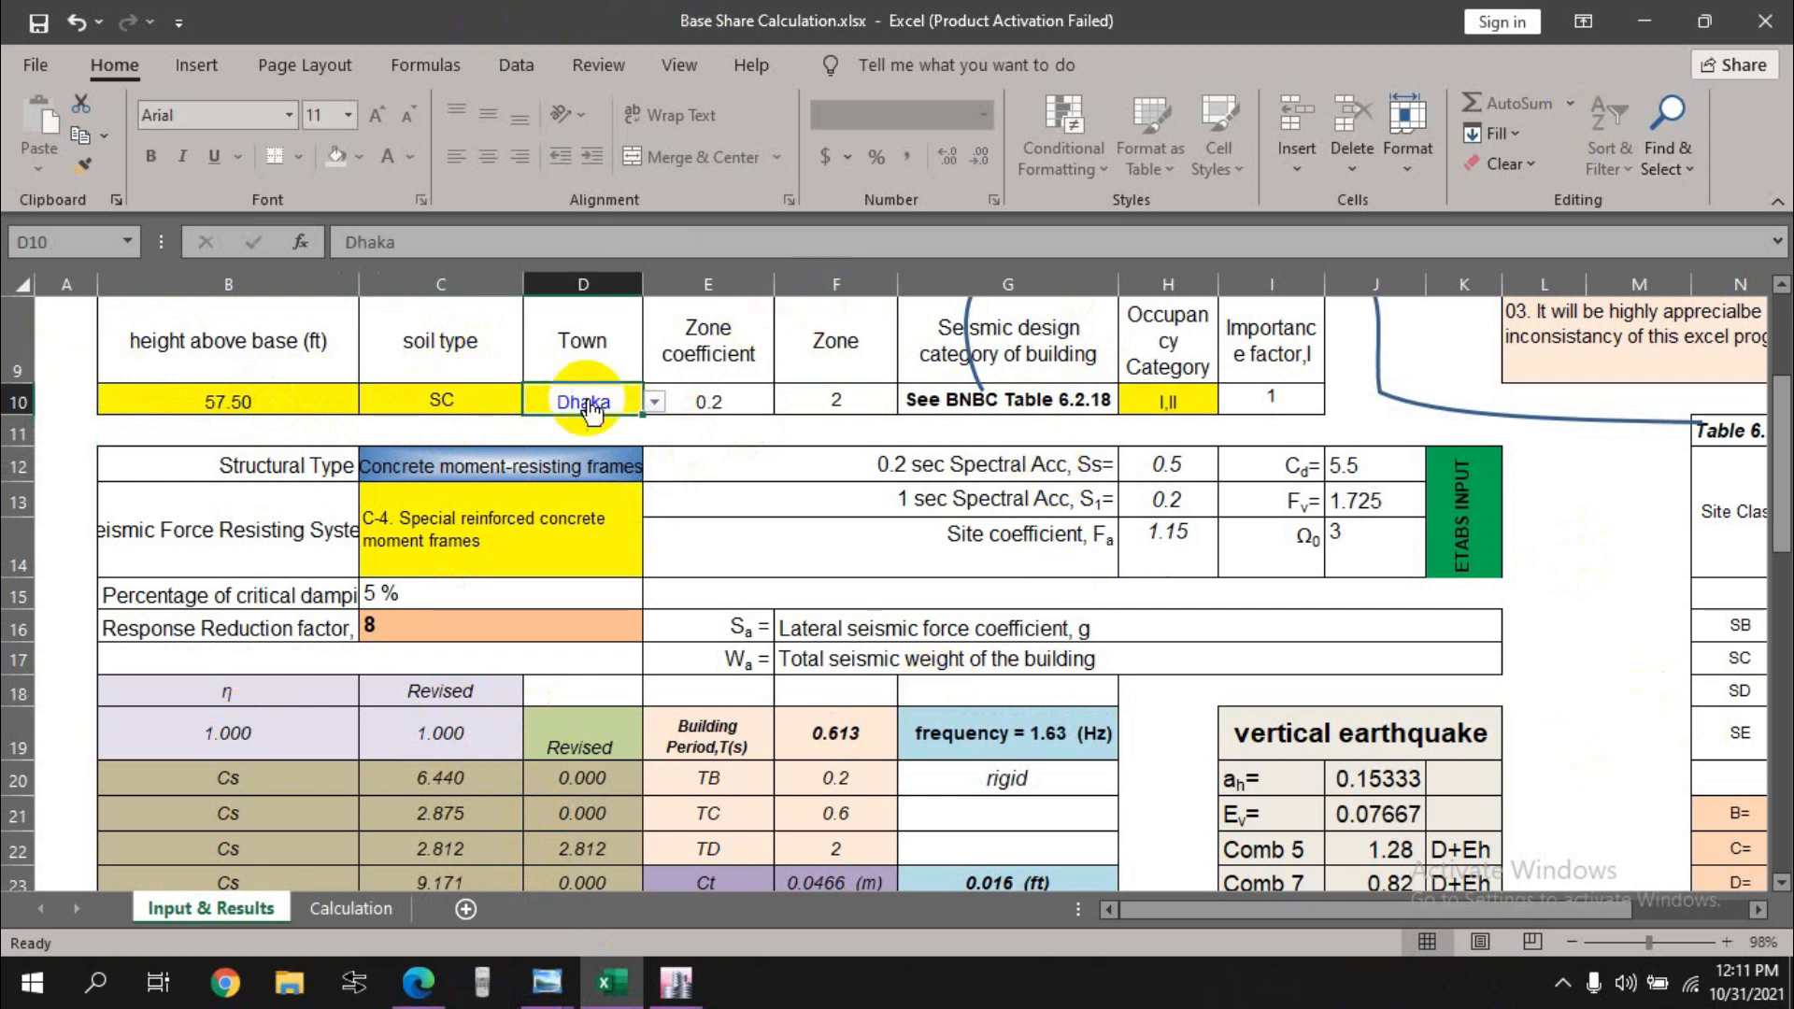
pyautogui.click(447, 402)
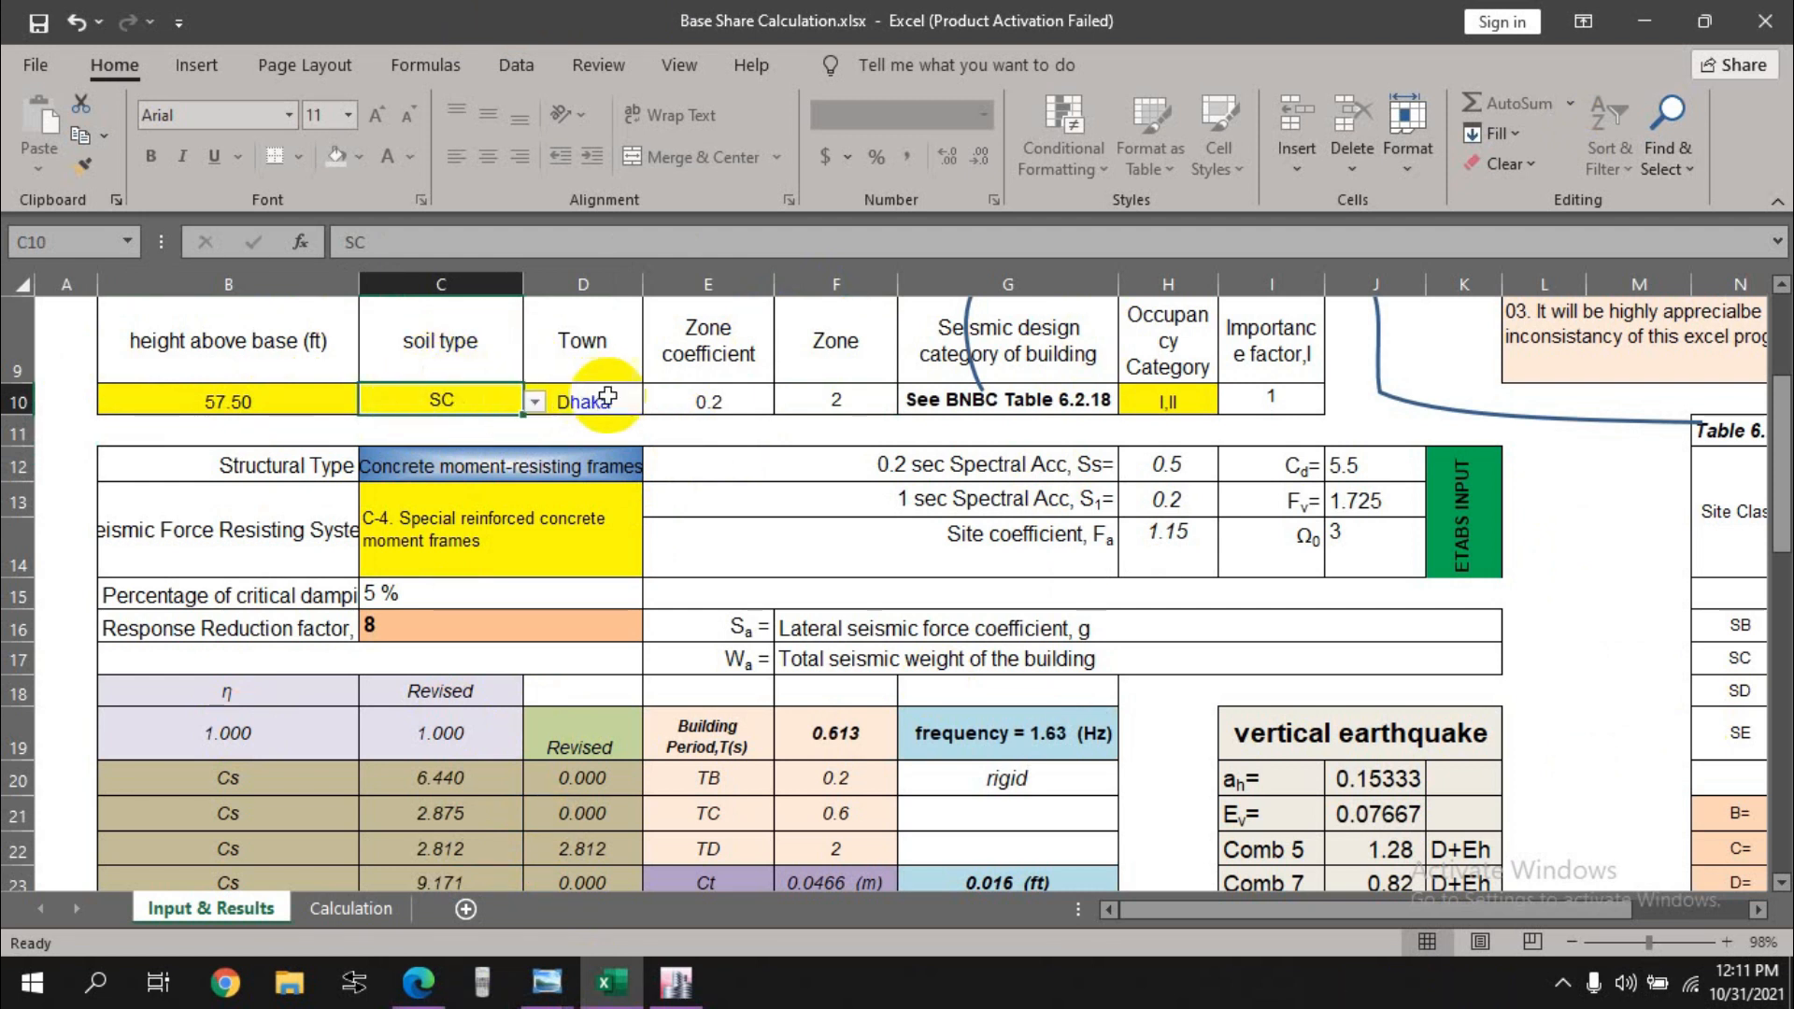
# Step: Choose Faridpur as the town and check the zone coefficient and zone cells
pyautogui.click(589, 394)
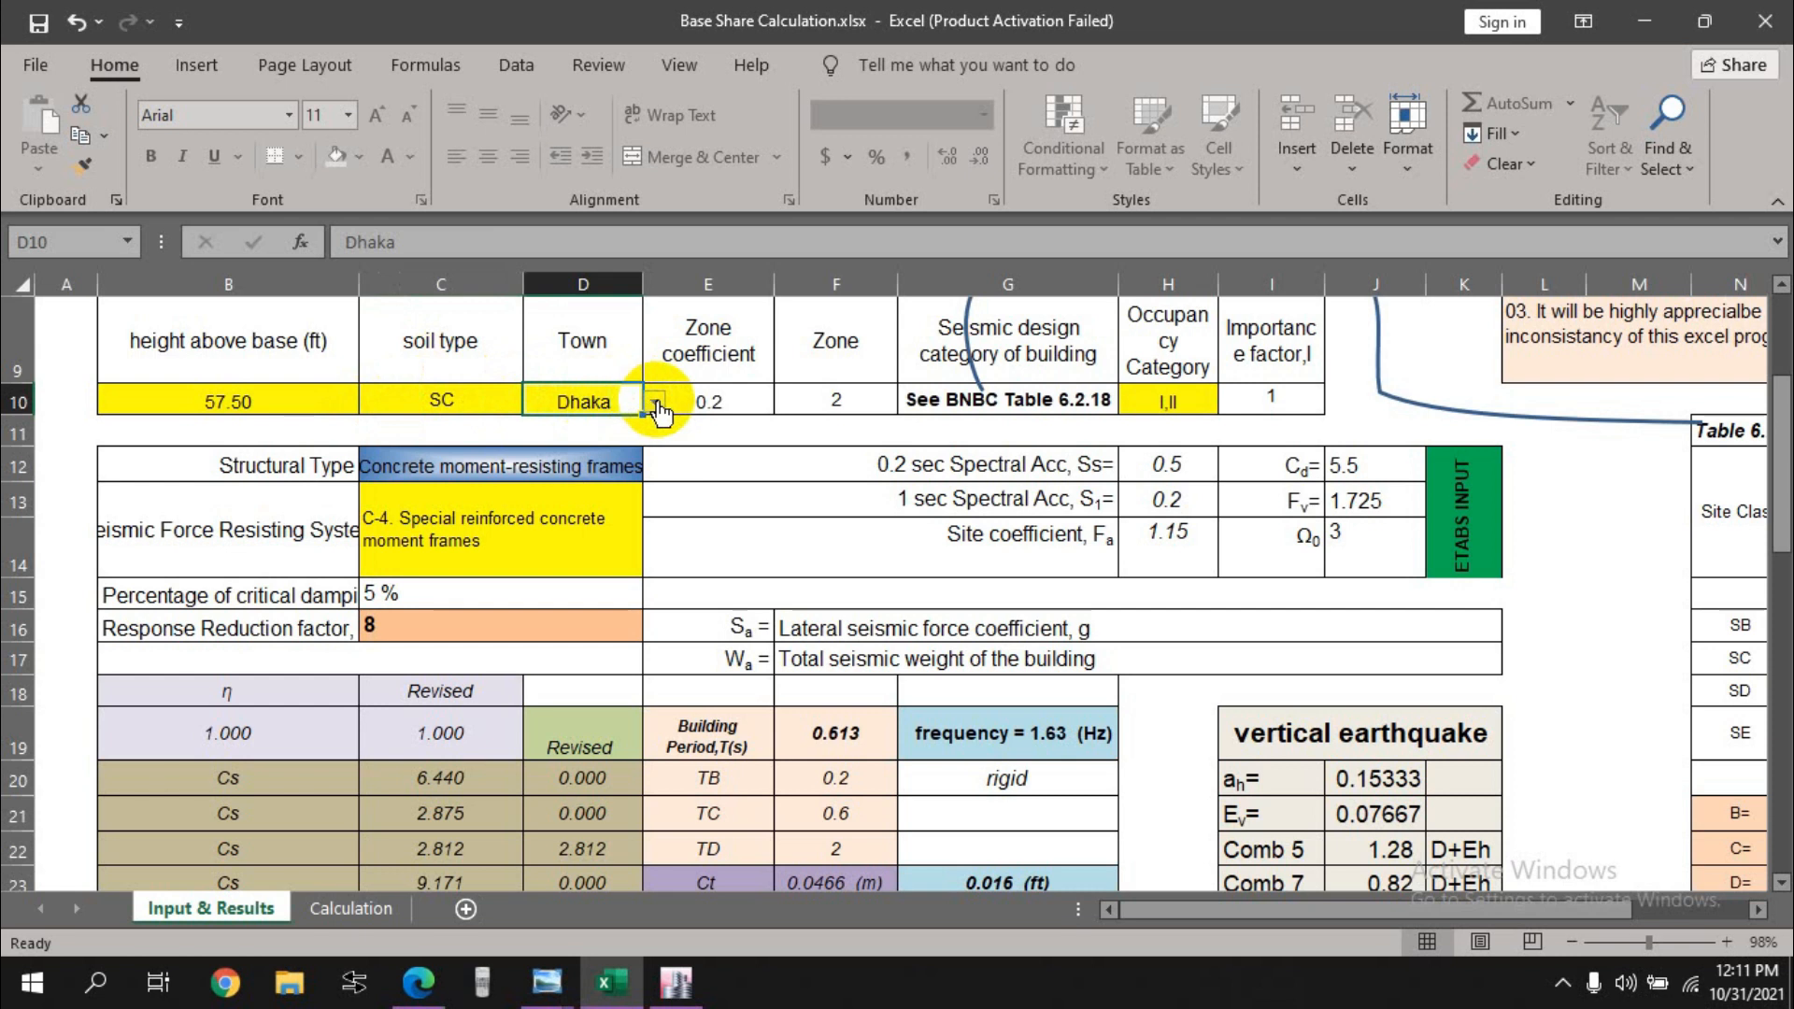
pyautogui.click(657, 404)
pyautogui.click(561, 433)
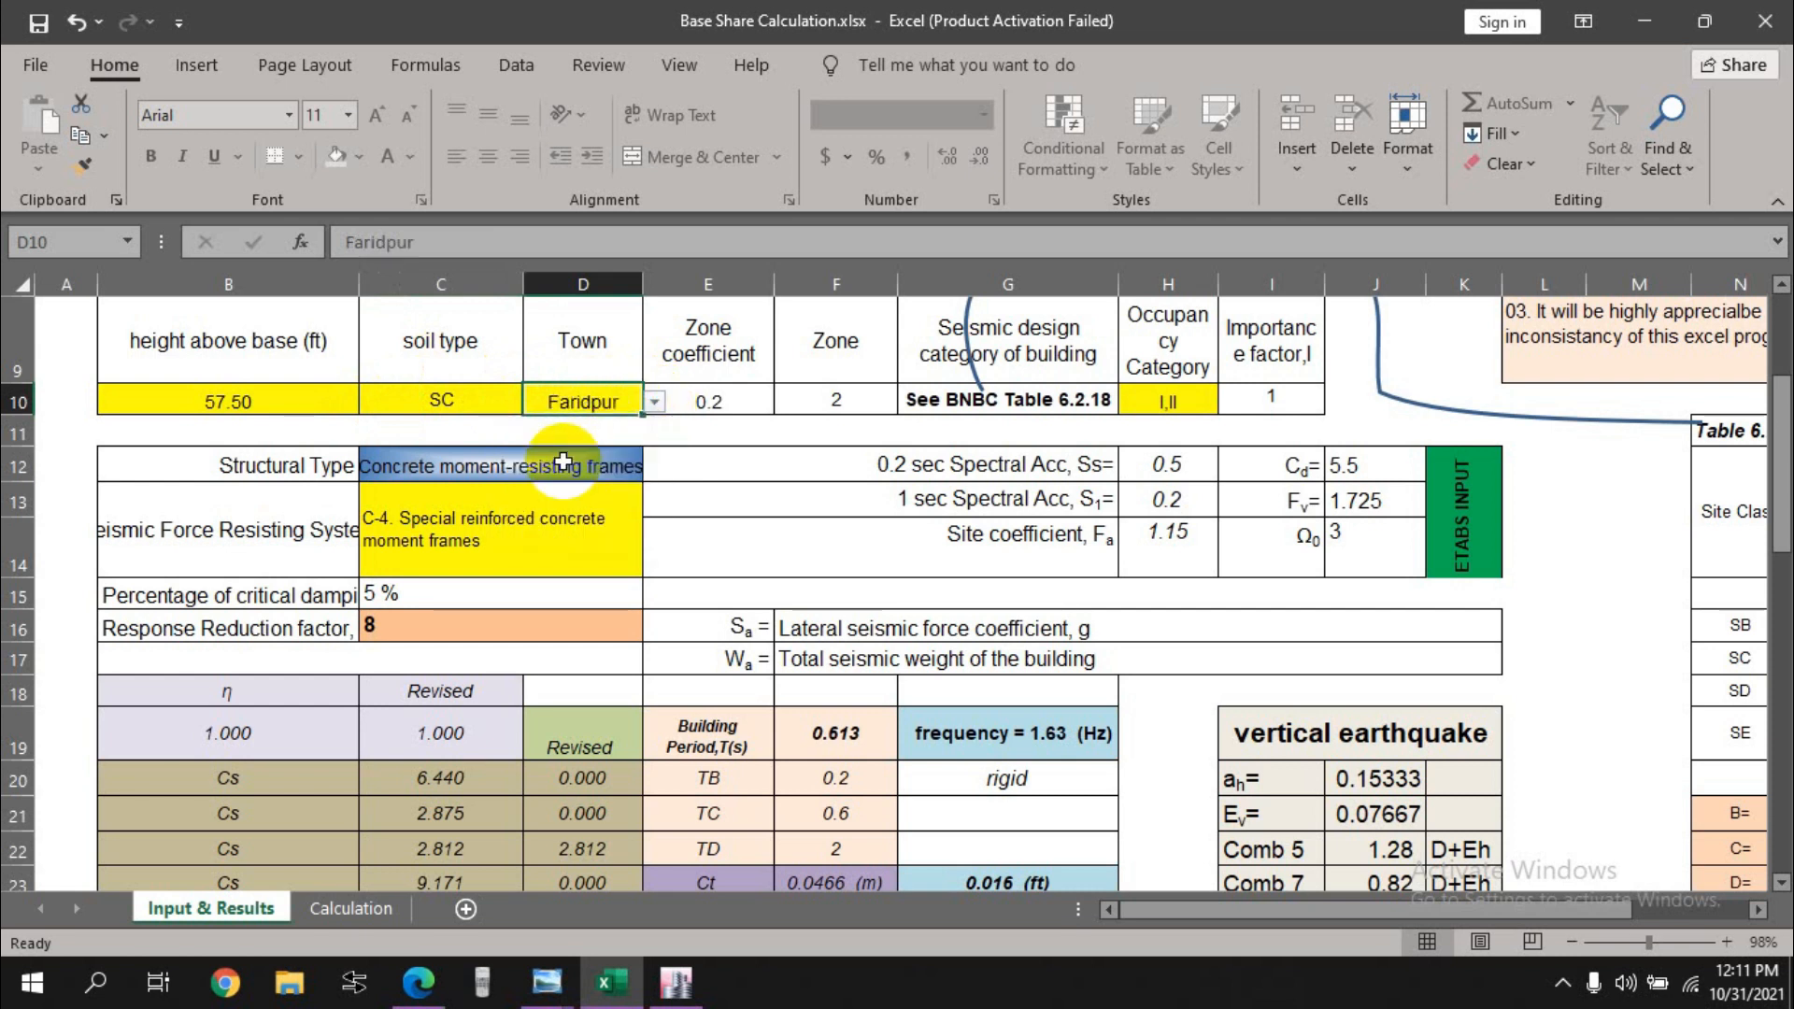
pyautogui.click(699, 407)
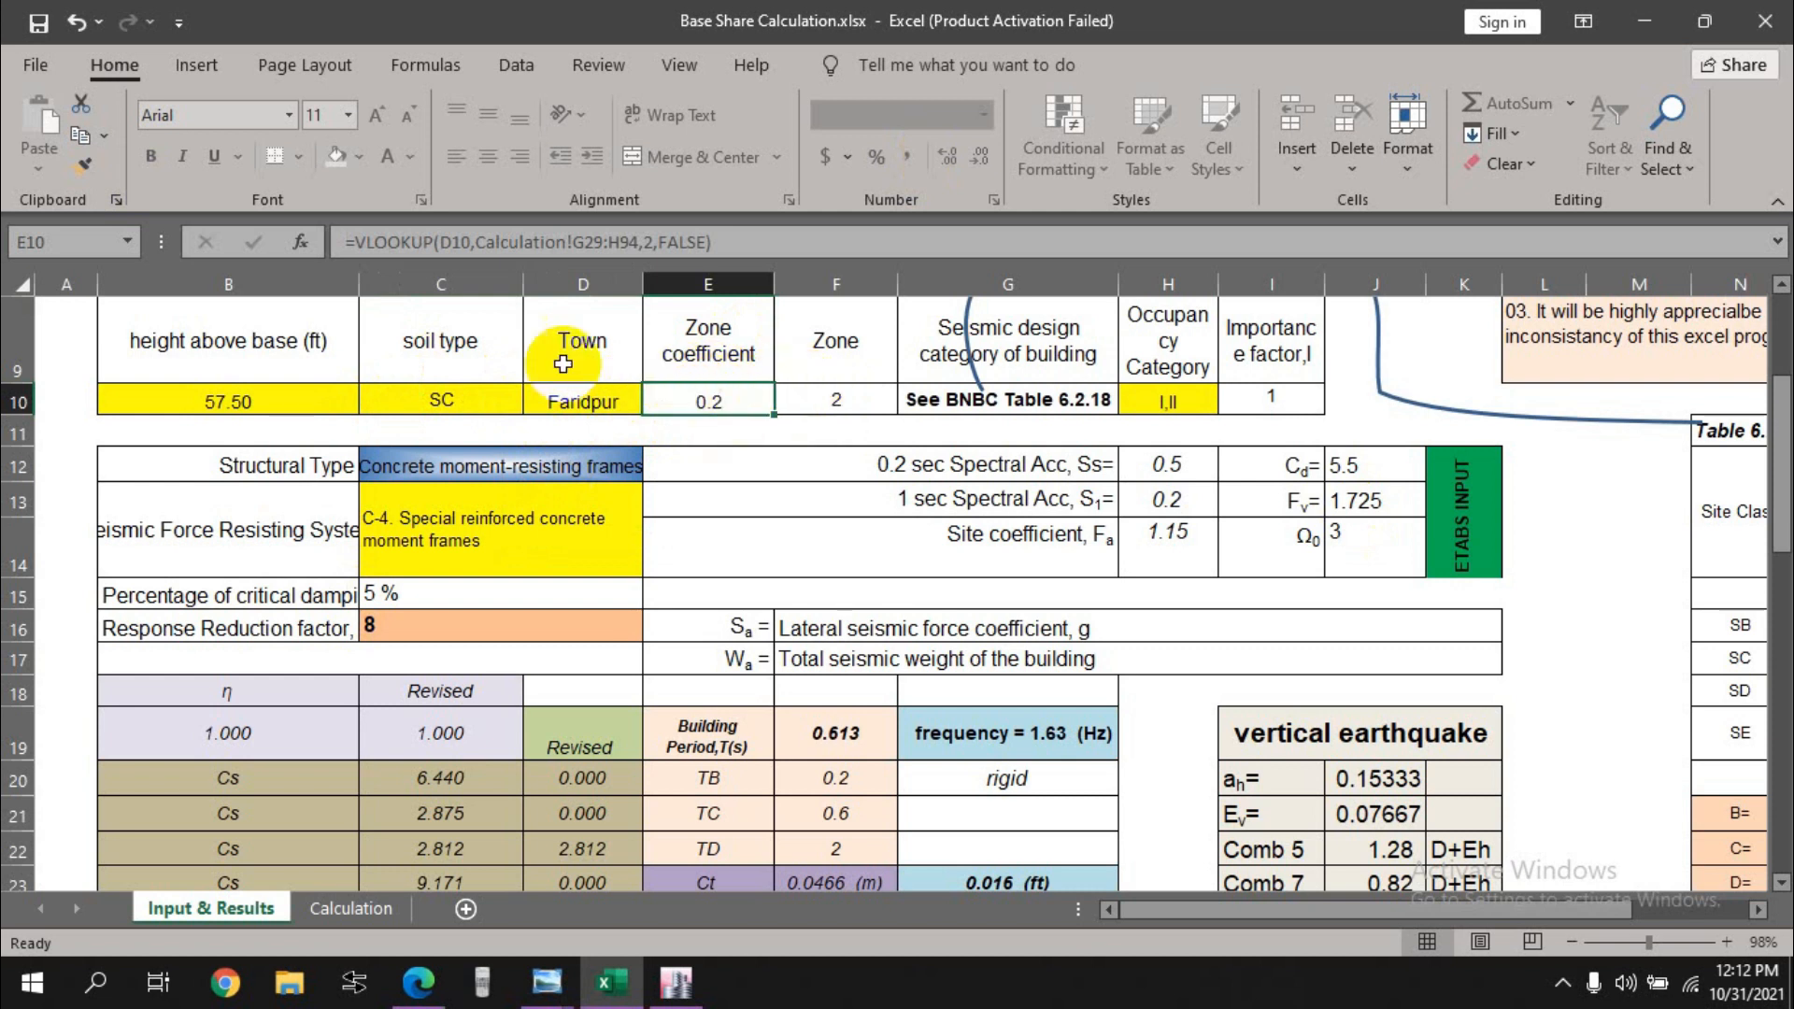
pyautogui.click(843, 400)
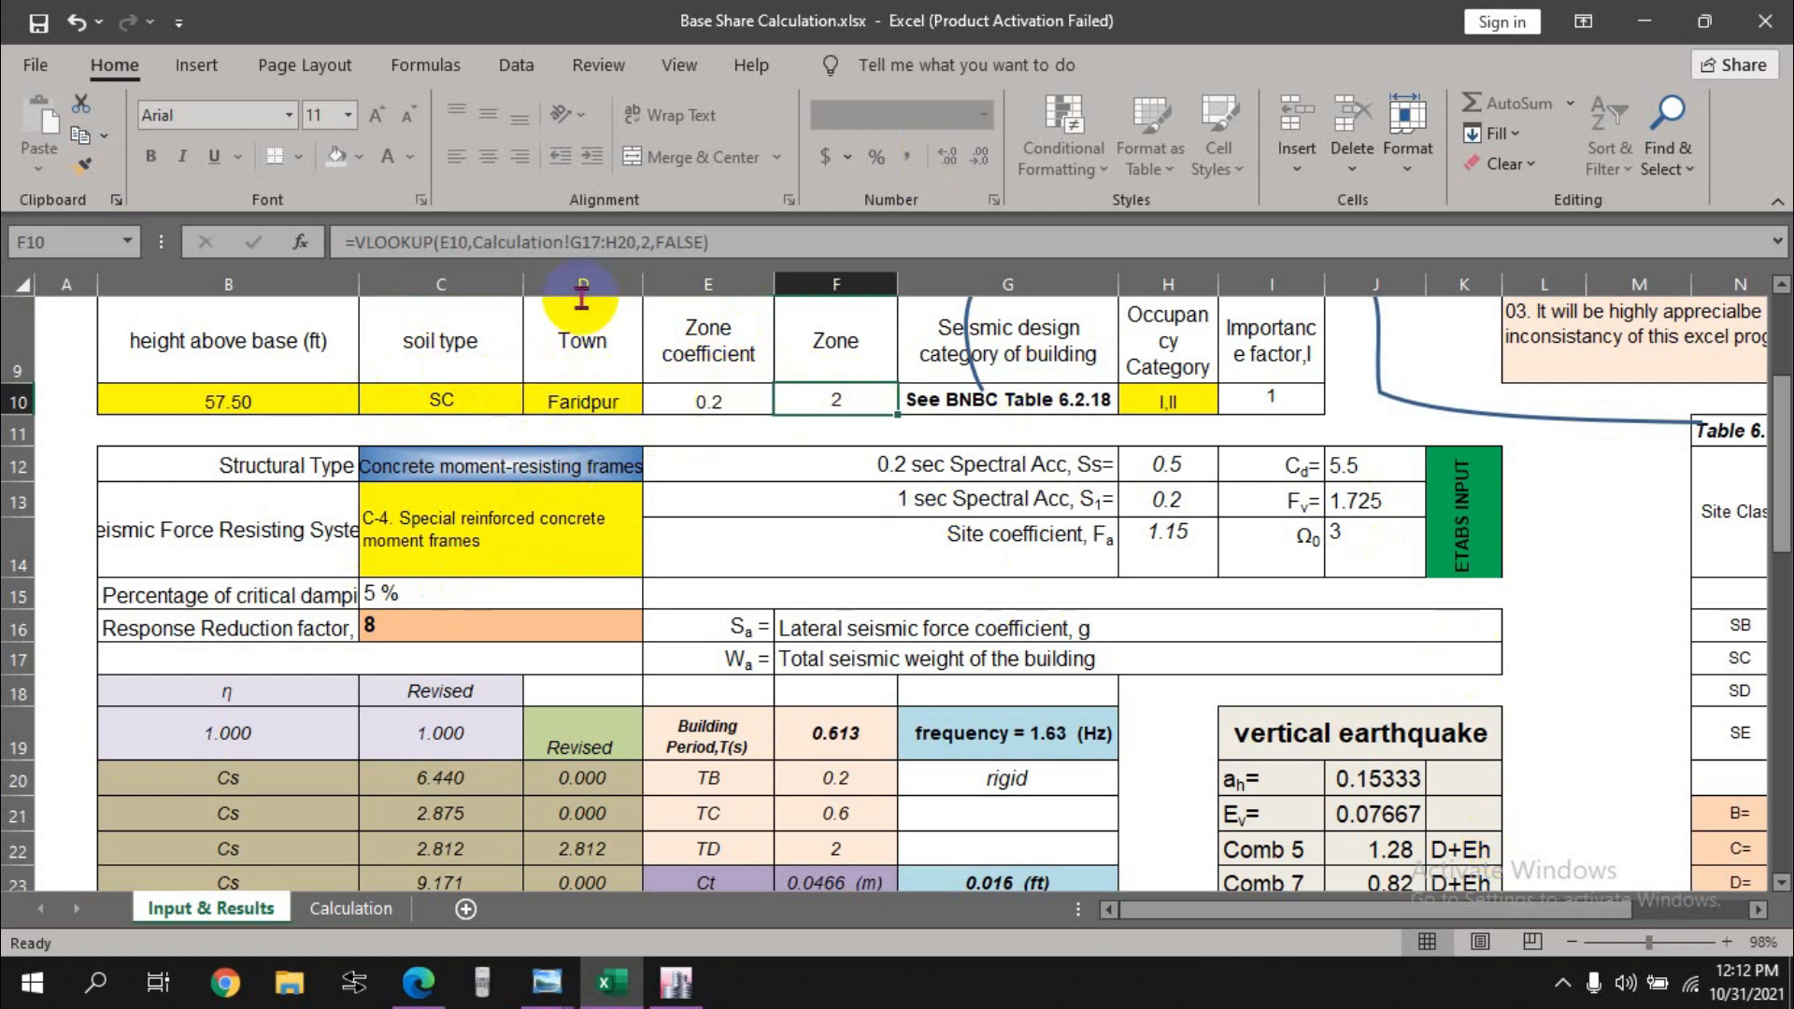
# Step: Choose Concrete moment-resisting frames as the structural type
pyautogui.click(431, 480)
pyautogui.click(658, 469)
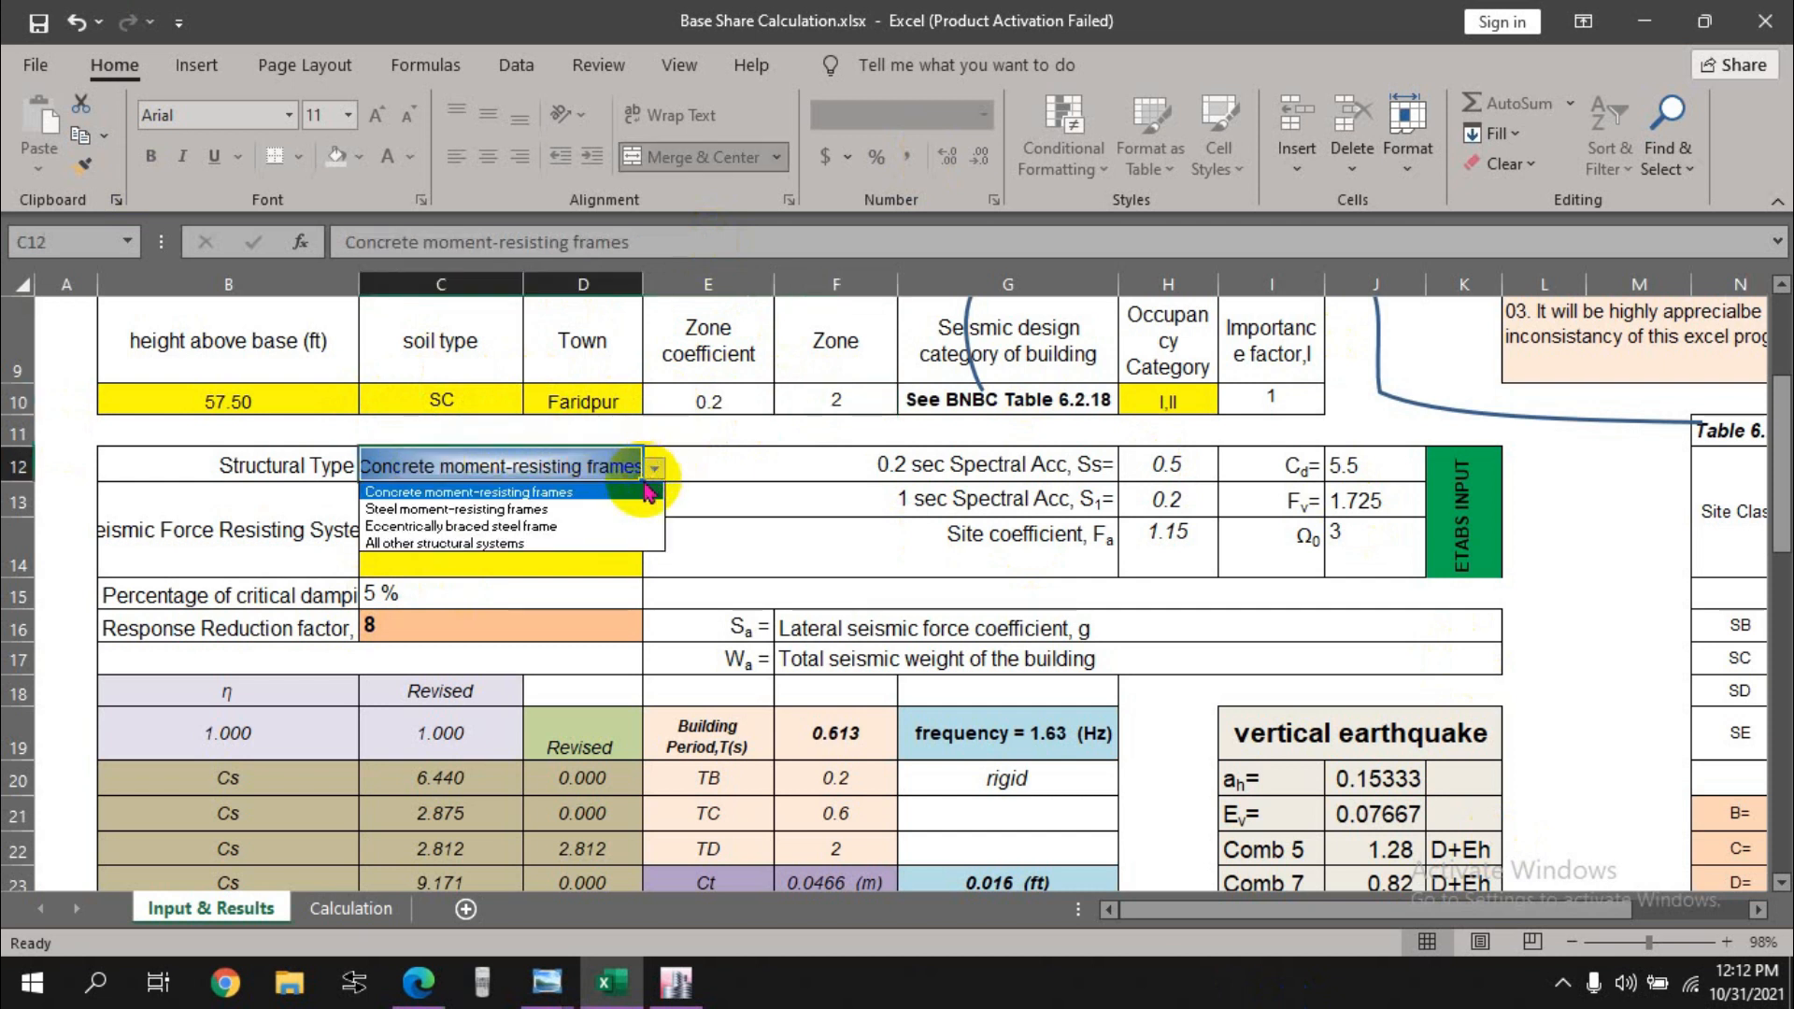
pyautogui.click(593, 496)
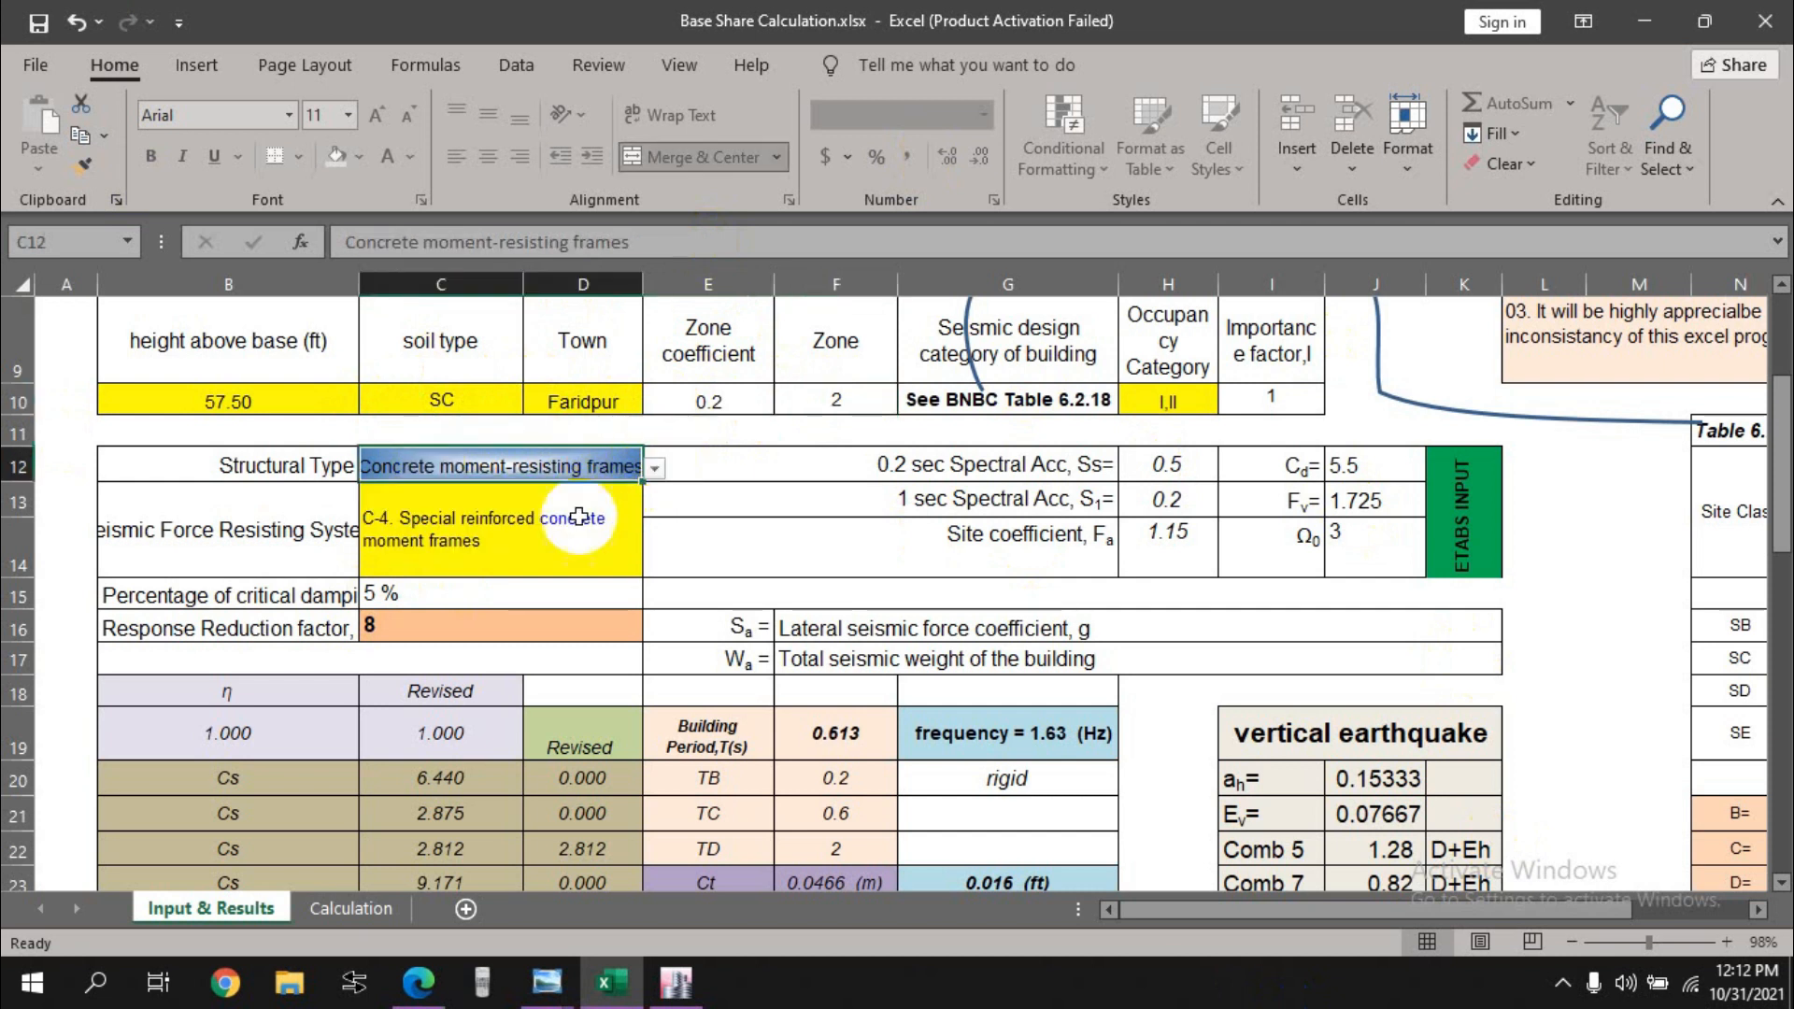
# Step: Set the seismic force resisting system to C-5. Intermediate reinforced concrete moment frames
pyautogui.click(540, 562)
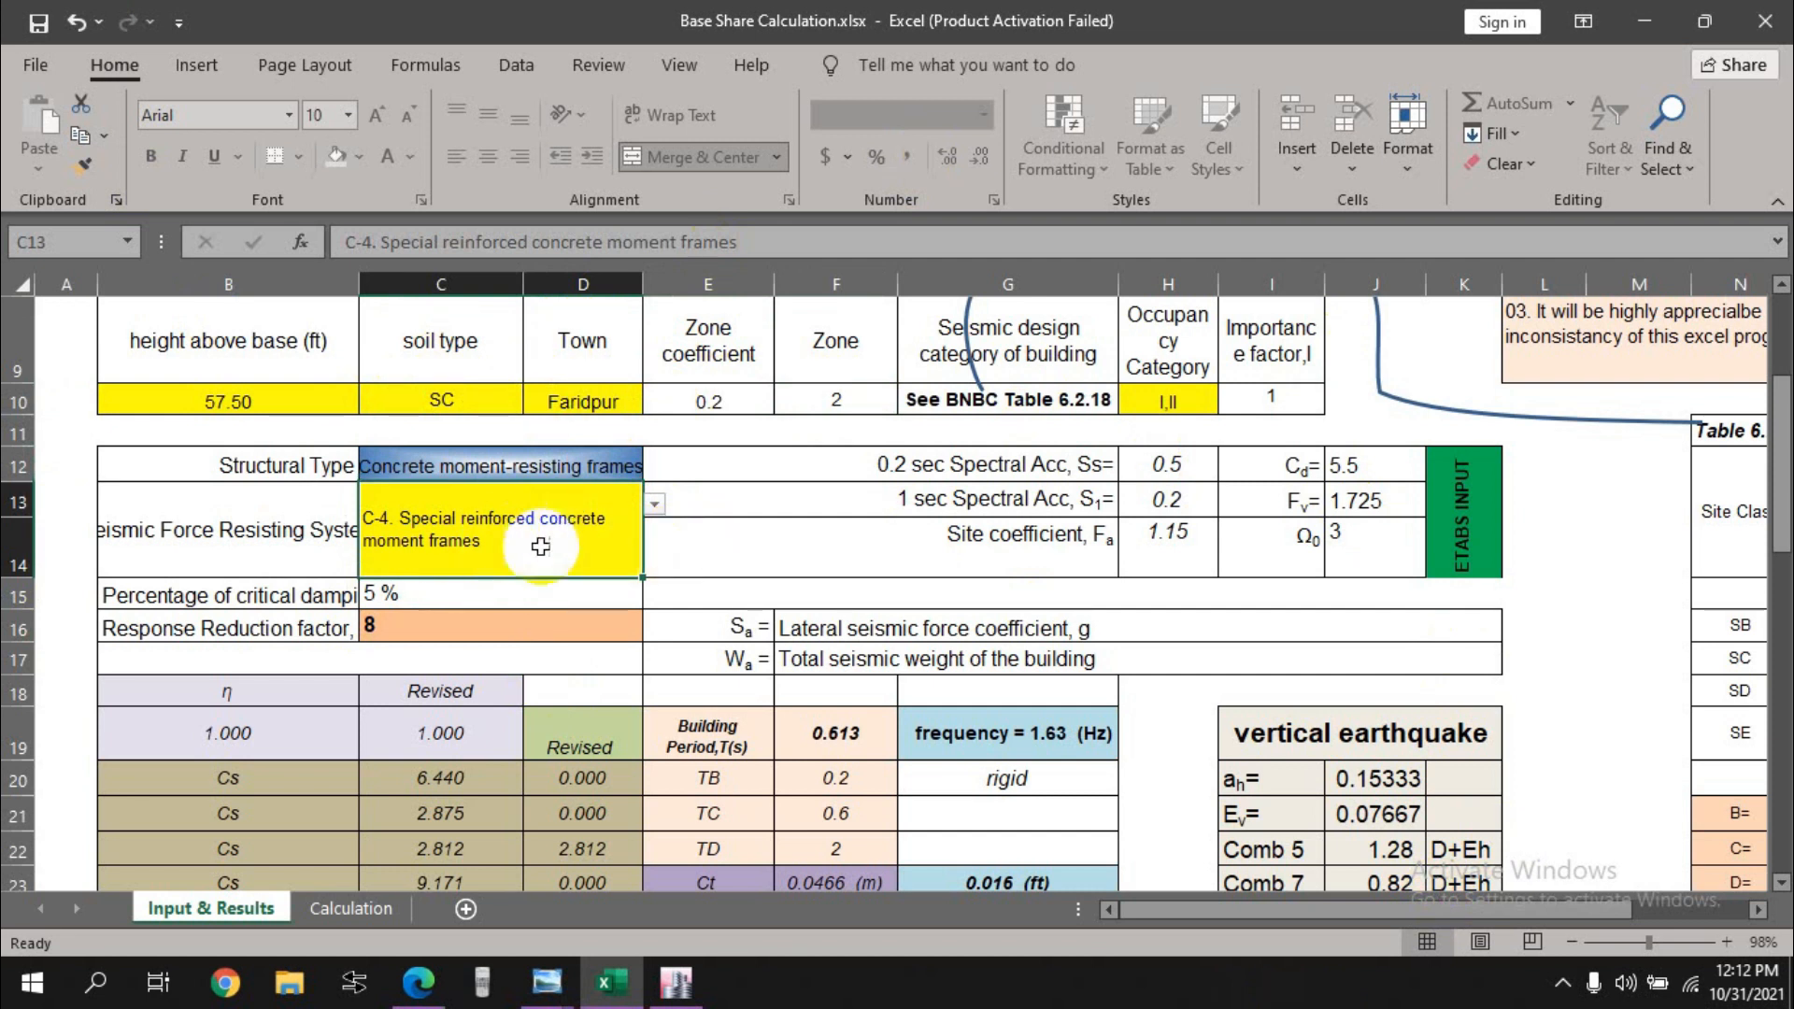
pyautogui.click(655, 503)
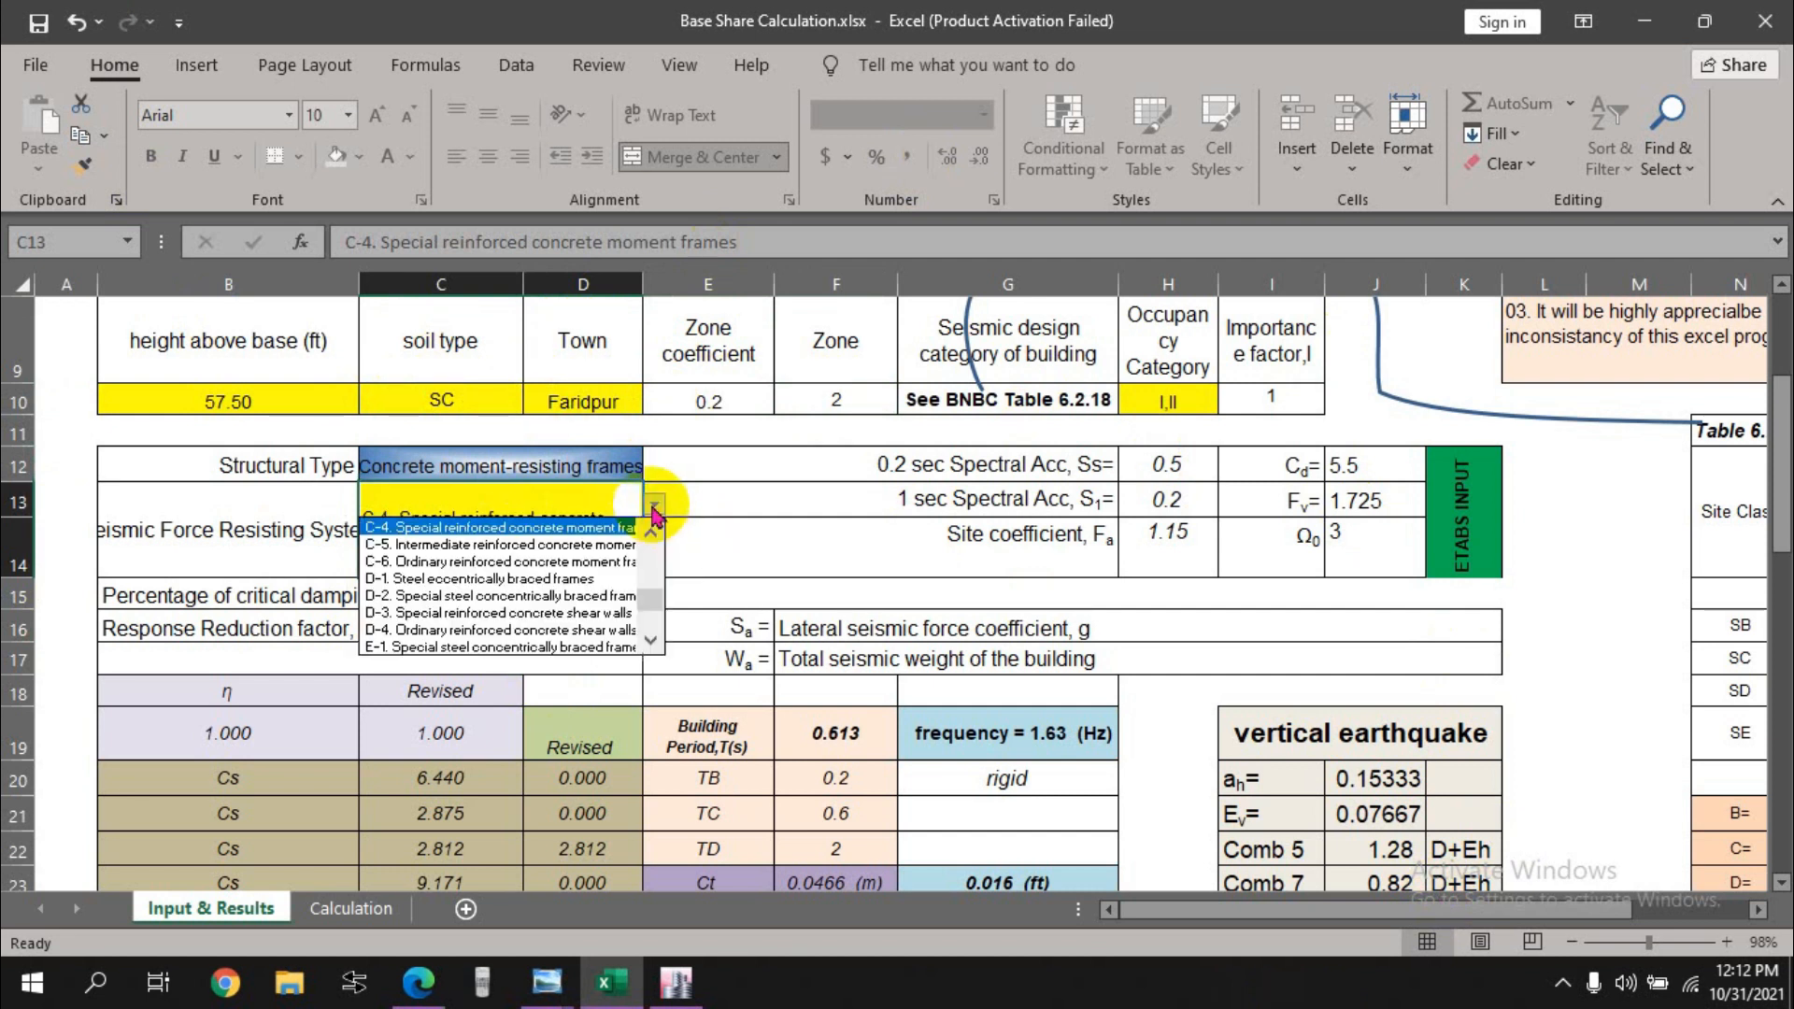
pyautogui.click(484, 545)
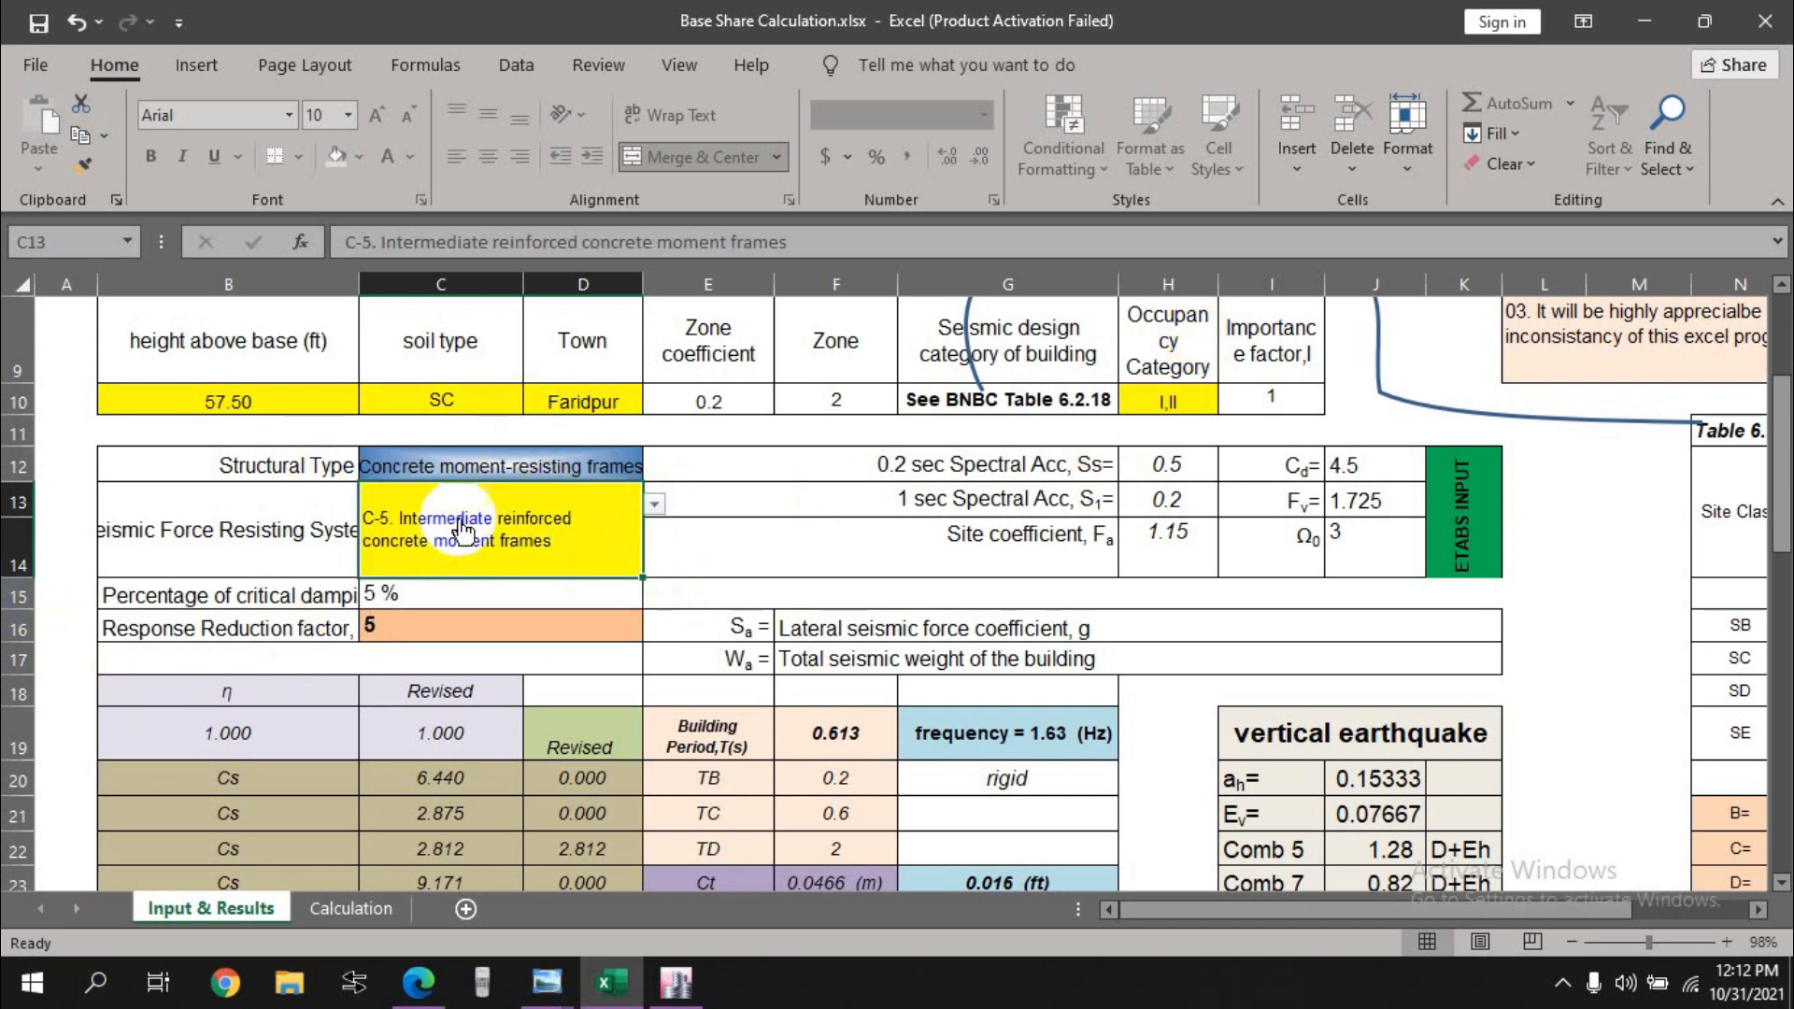
pyautogui.click(654, 504)
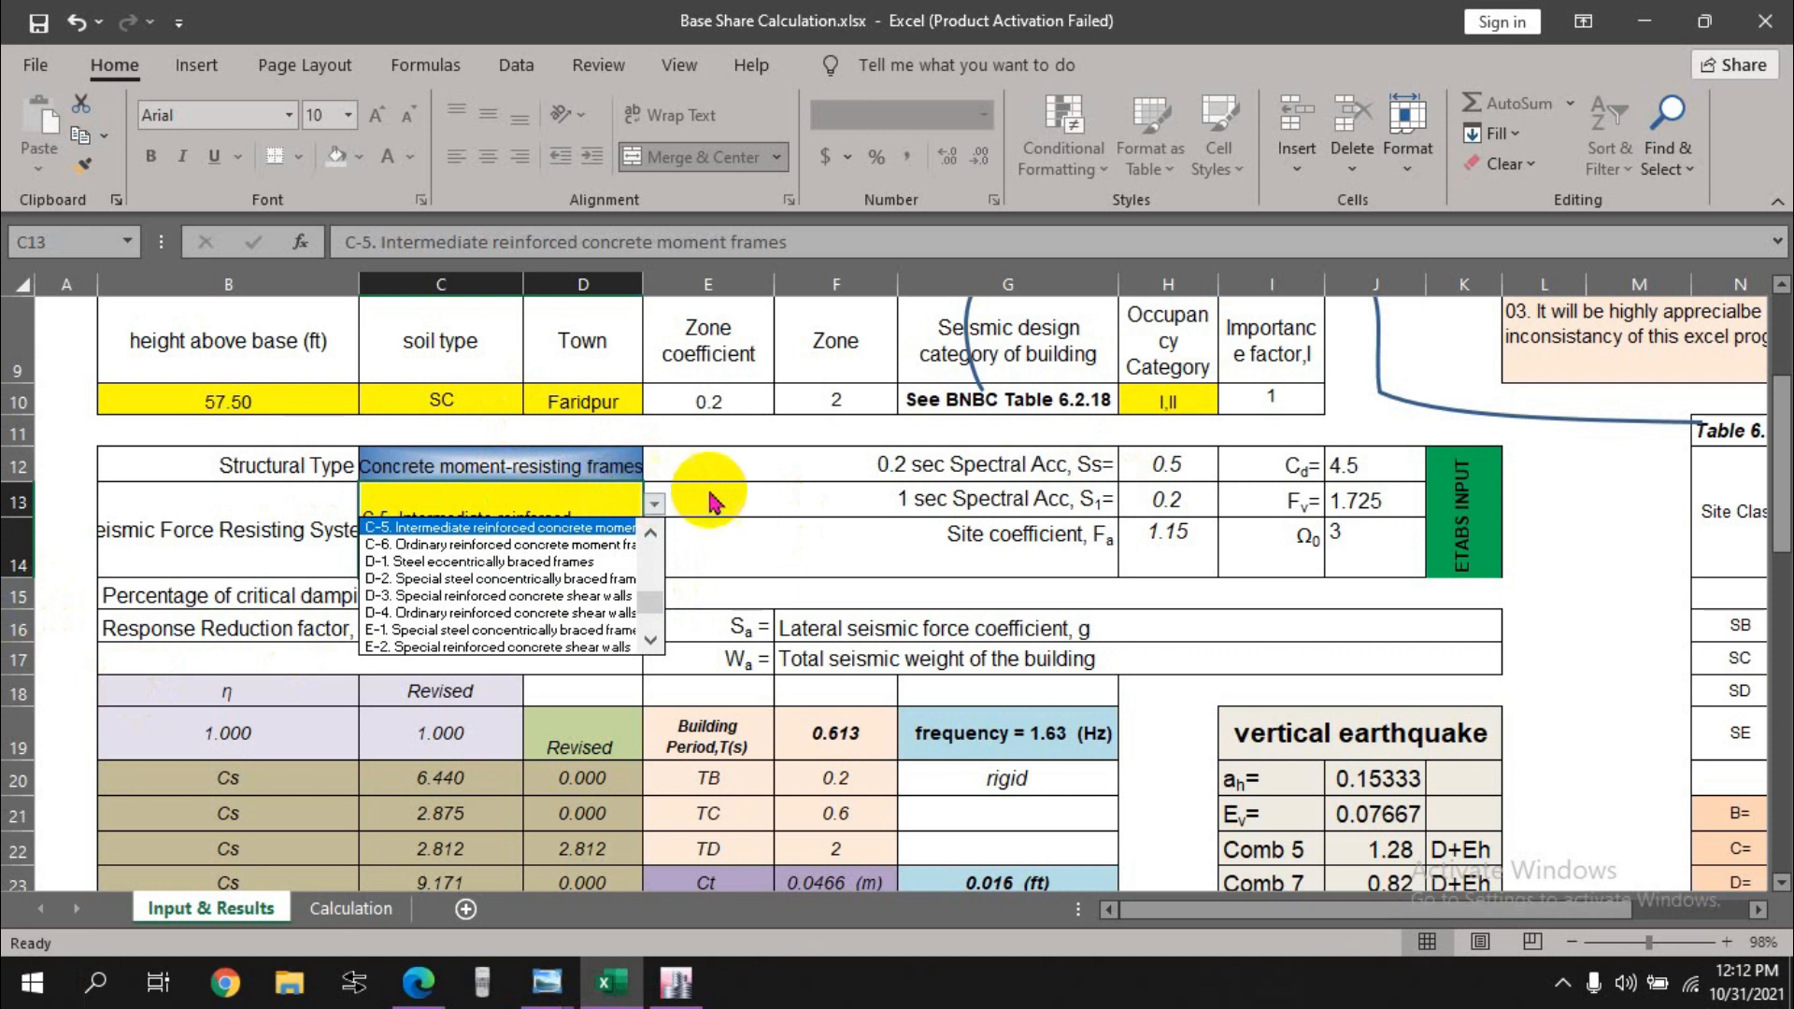
pyautogui.click(740, 499)
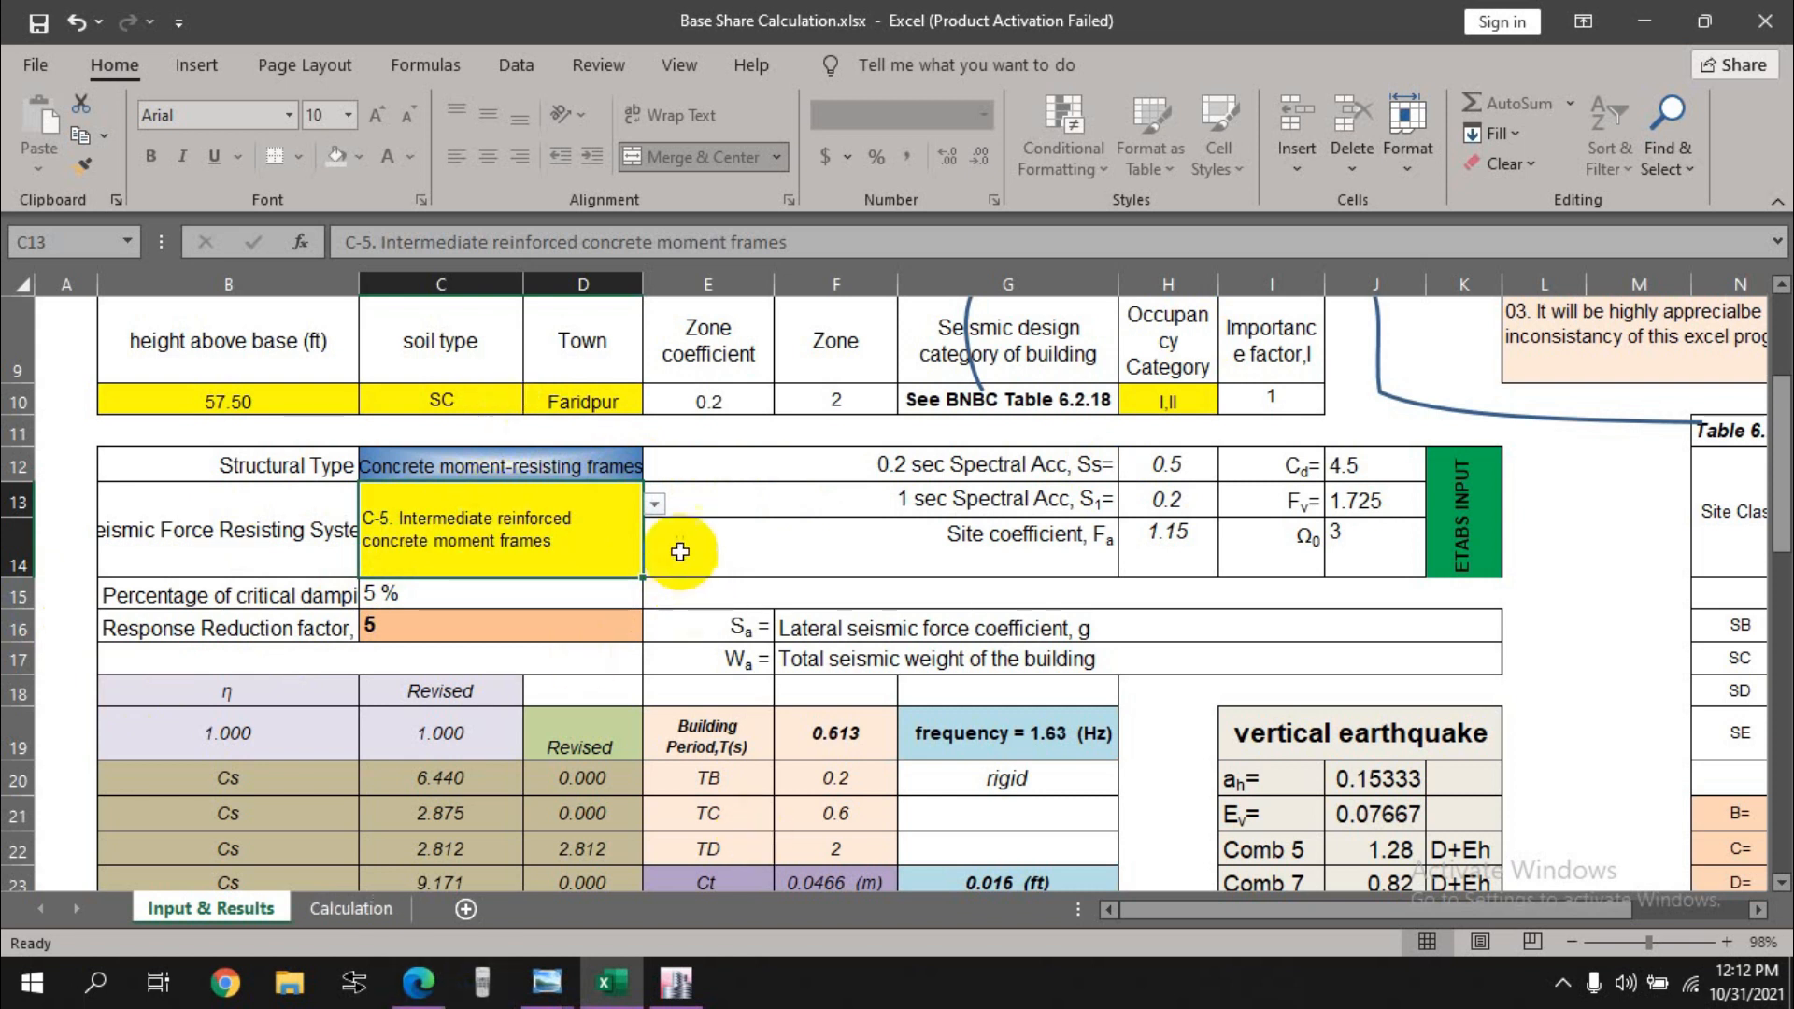
pyautogui.scroll(-1, 522, 519)
pyautogui.scroll(1, 521, 516)
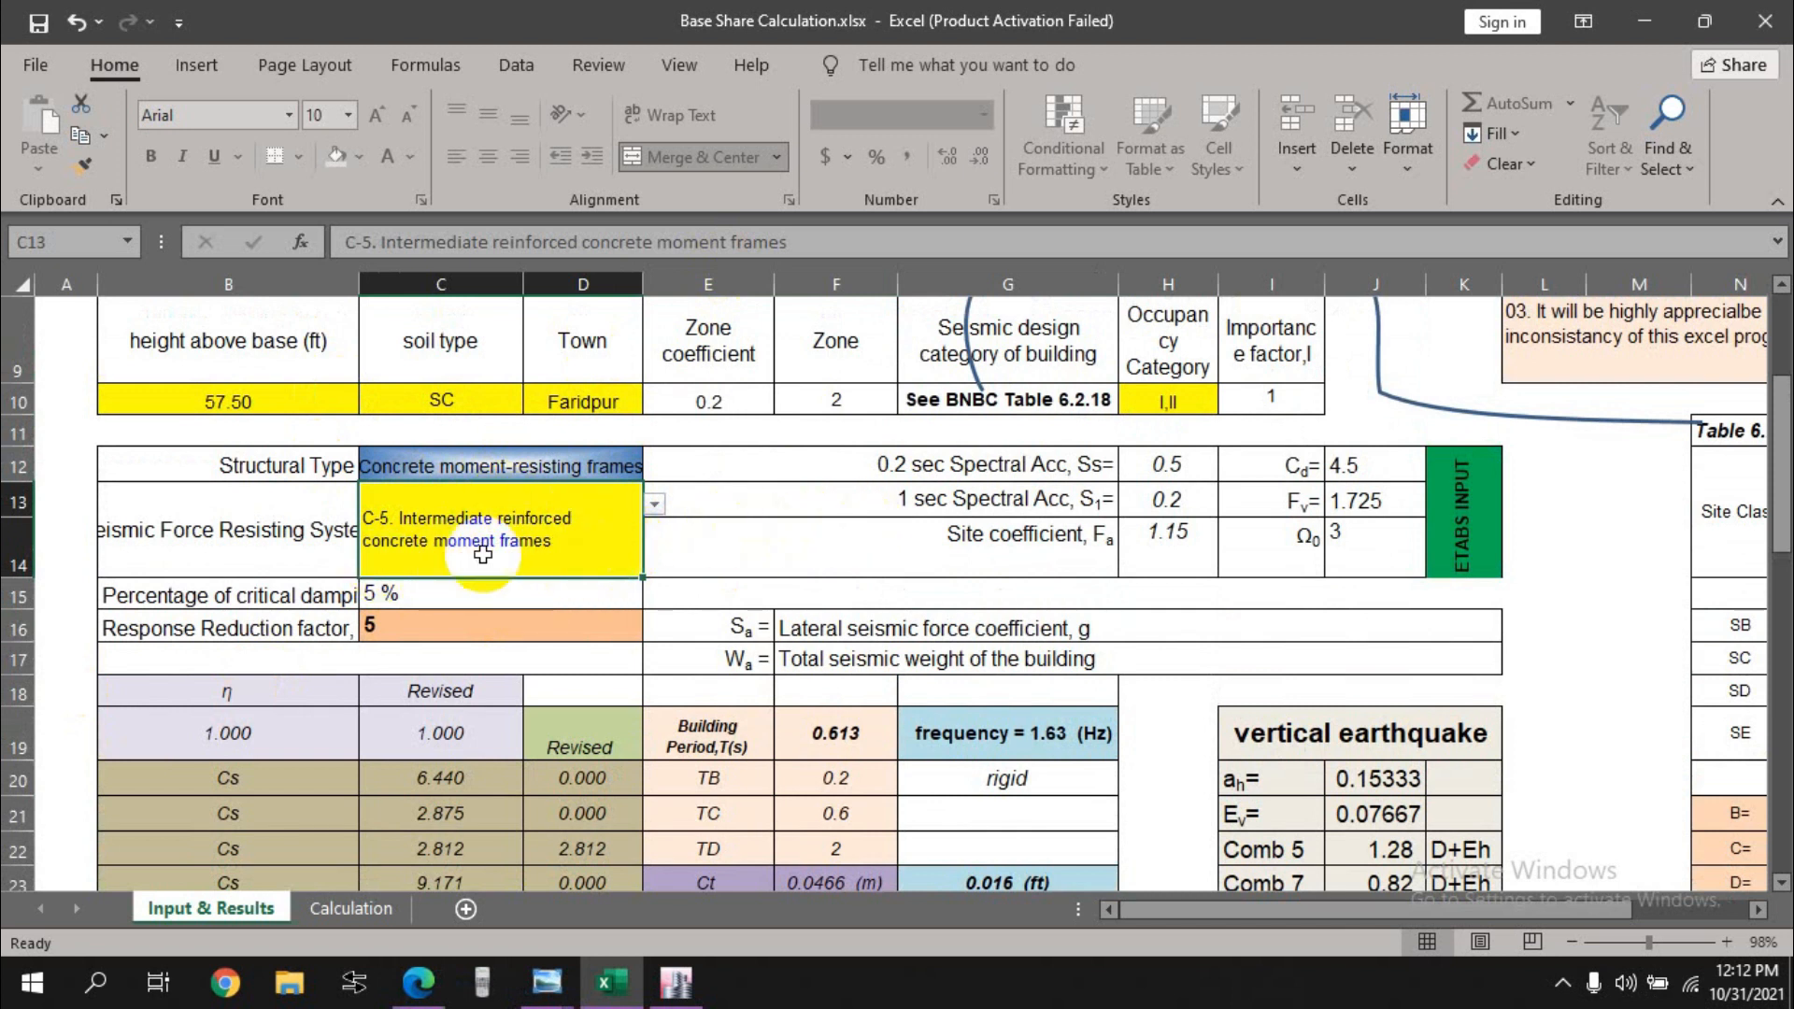
pyautogui.scroll(-1, 470, 651)
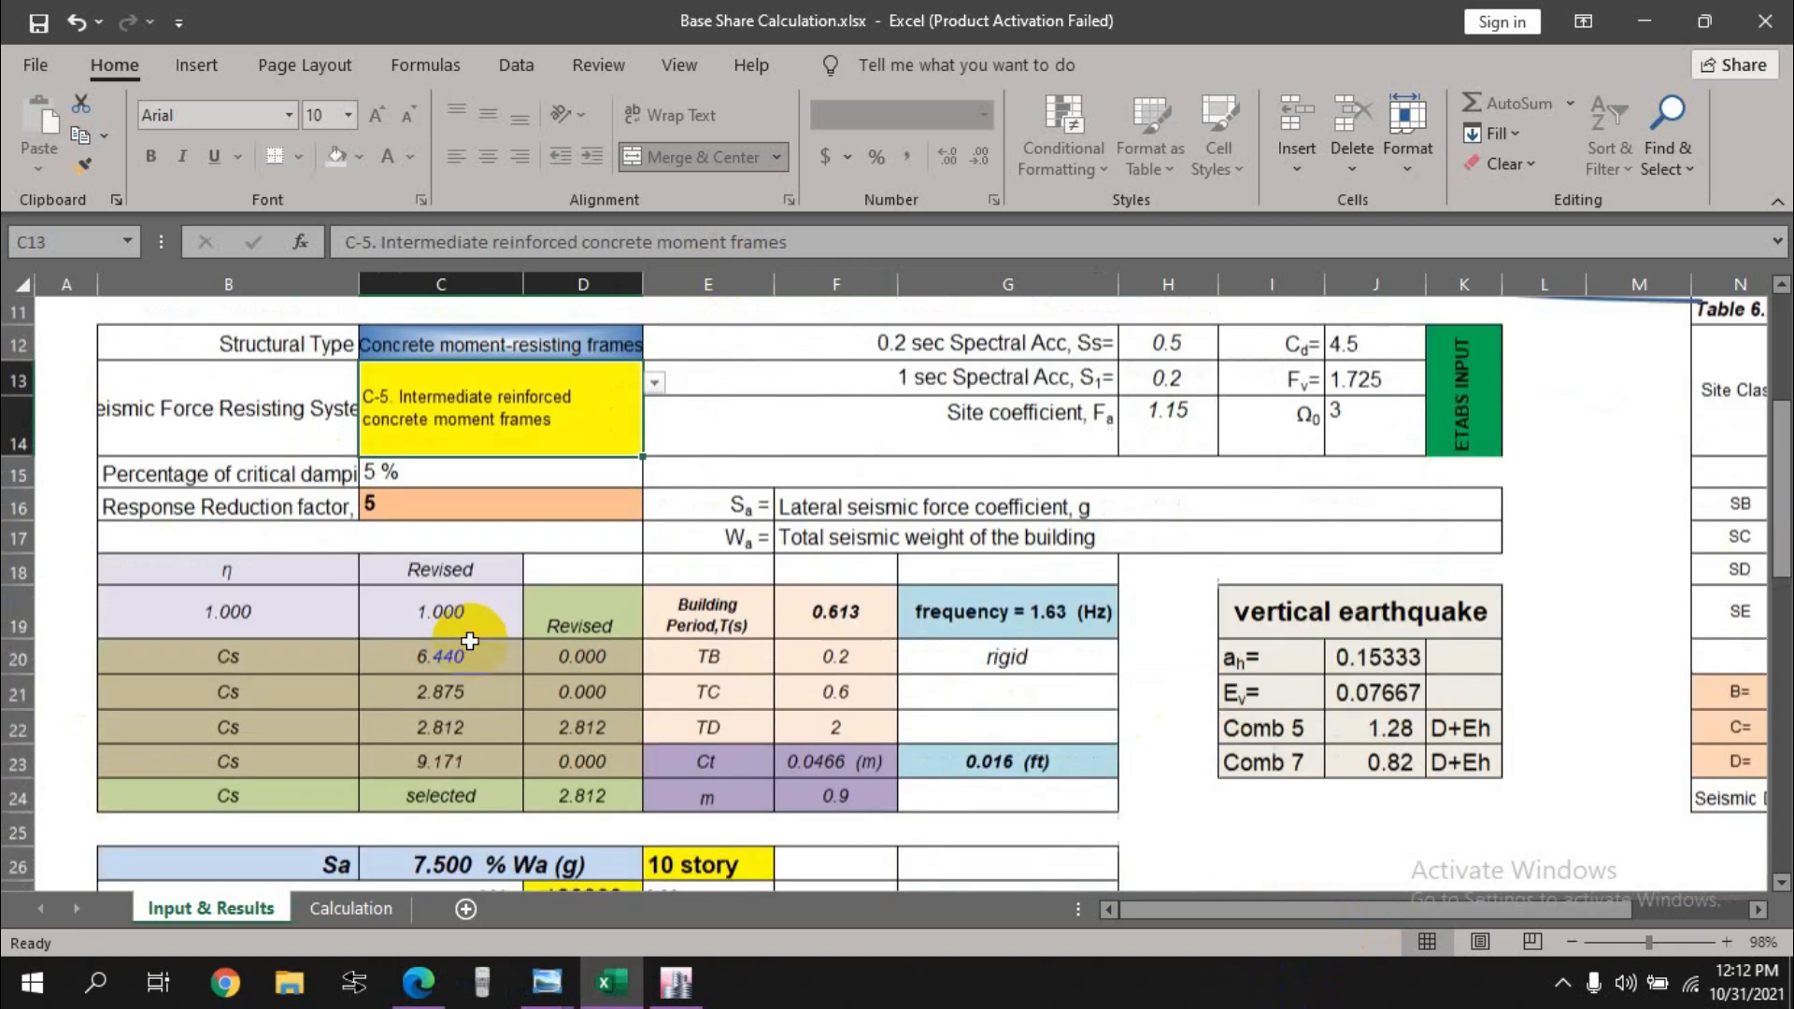
pyautogui.scroll(1, 840, 639)
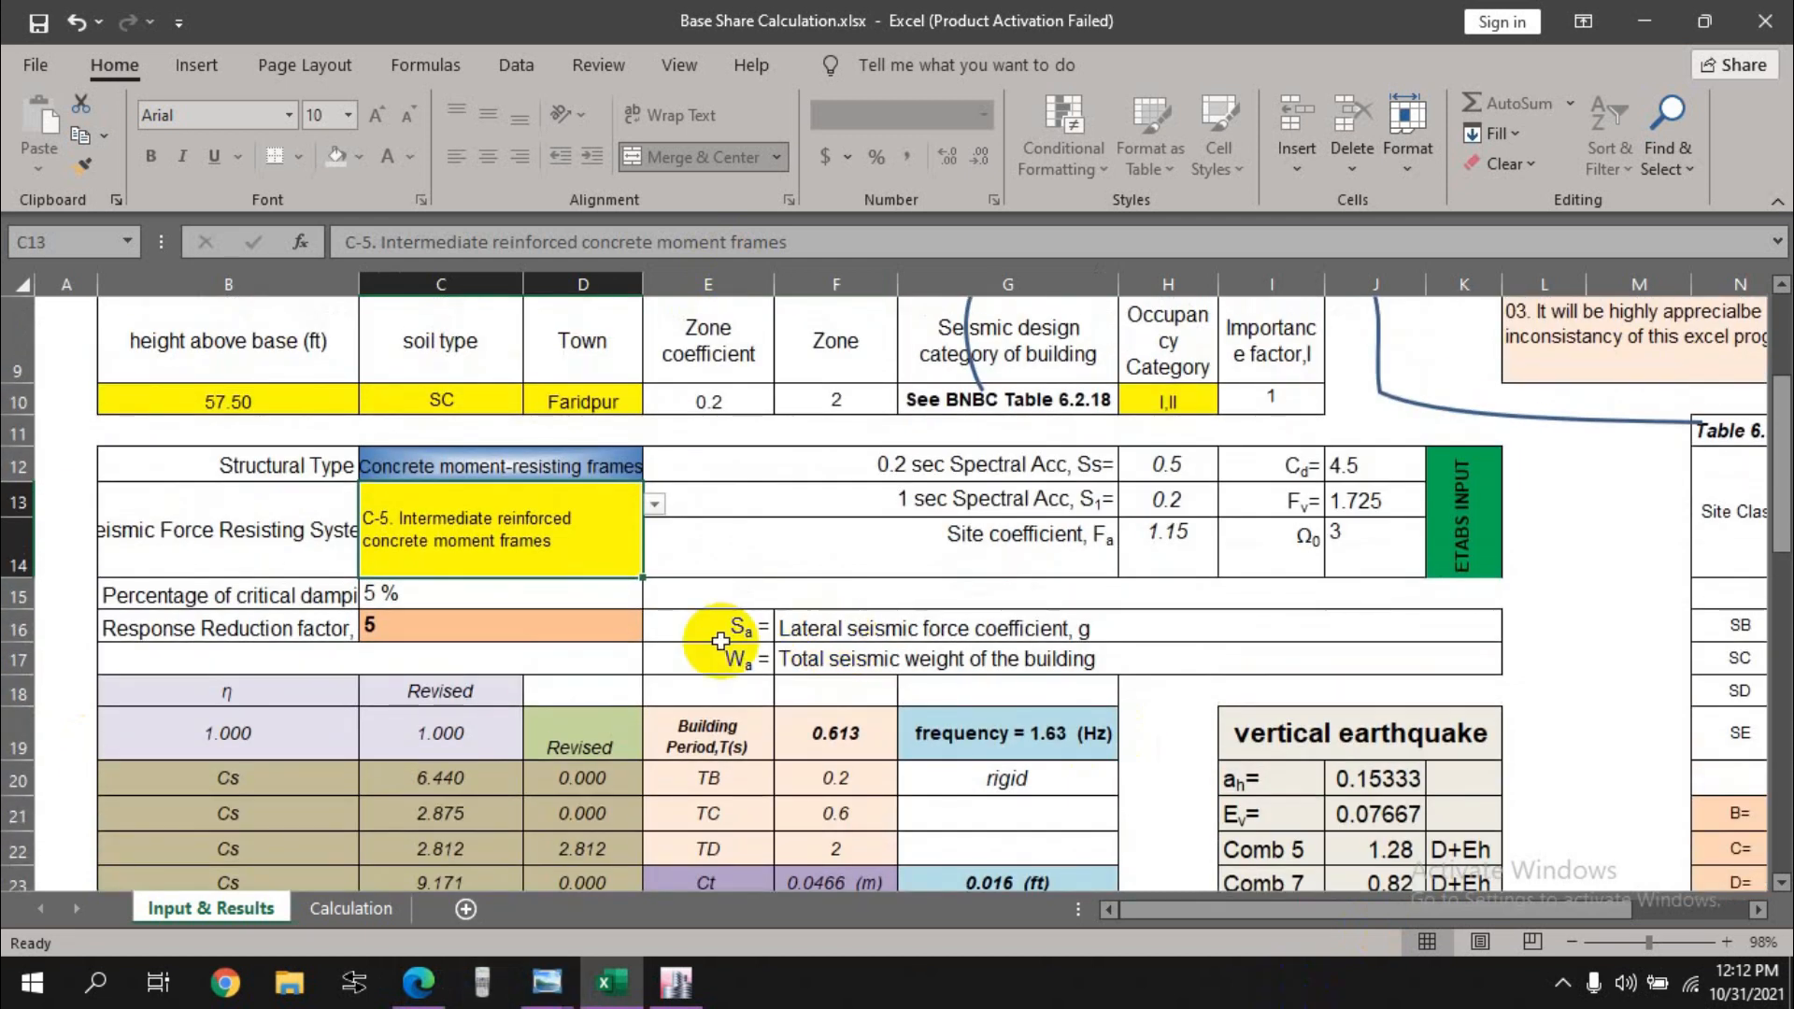
# Step: Calculate 6 ÷ 3.28 in the calculator to convert the first storey height of the base shear distribution table to metres
pyautogui.scroll(-1, 802, 722)
pyautogui.scroll(-6, 802, 717)
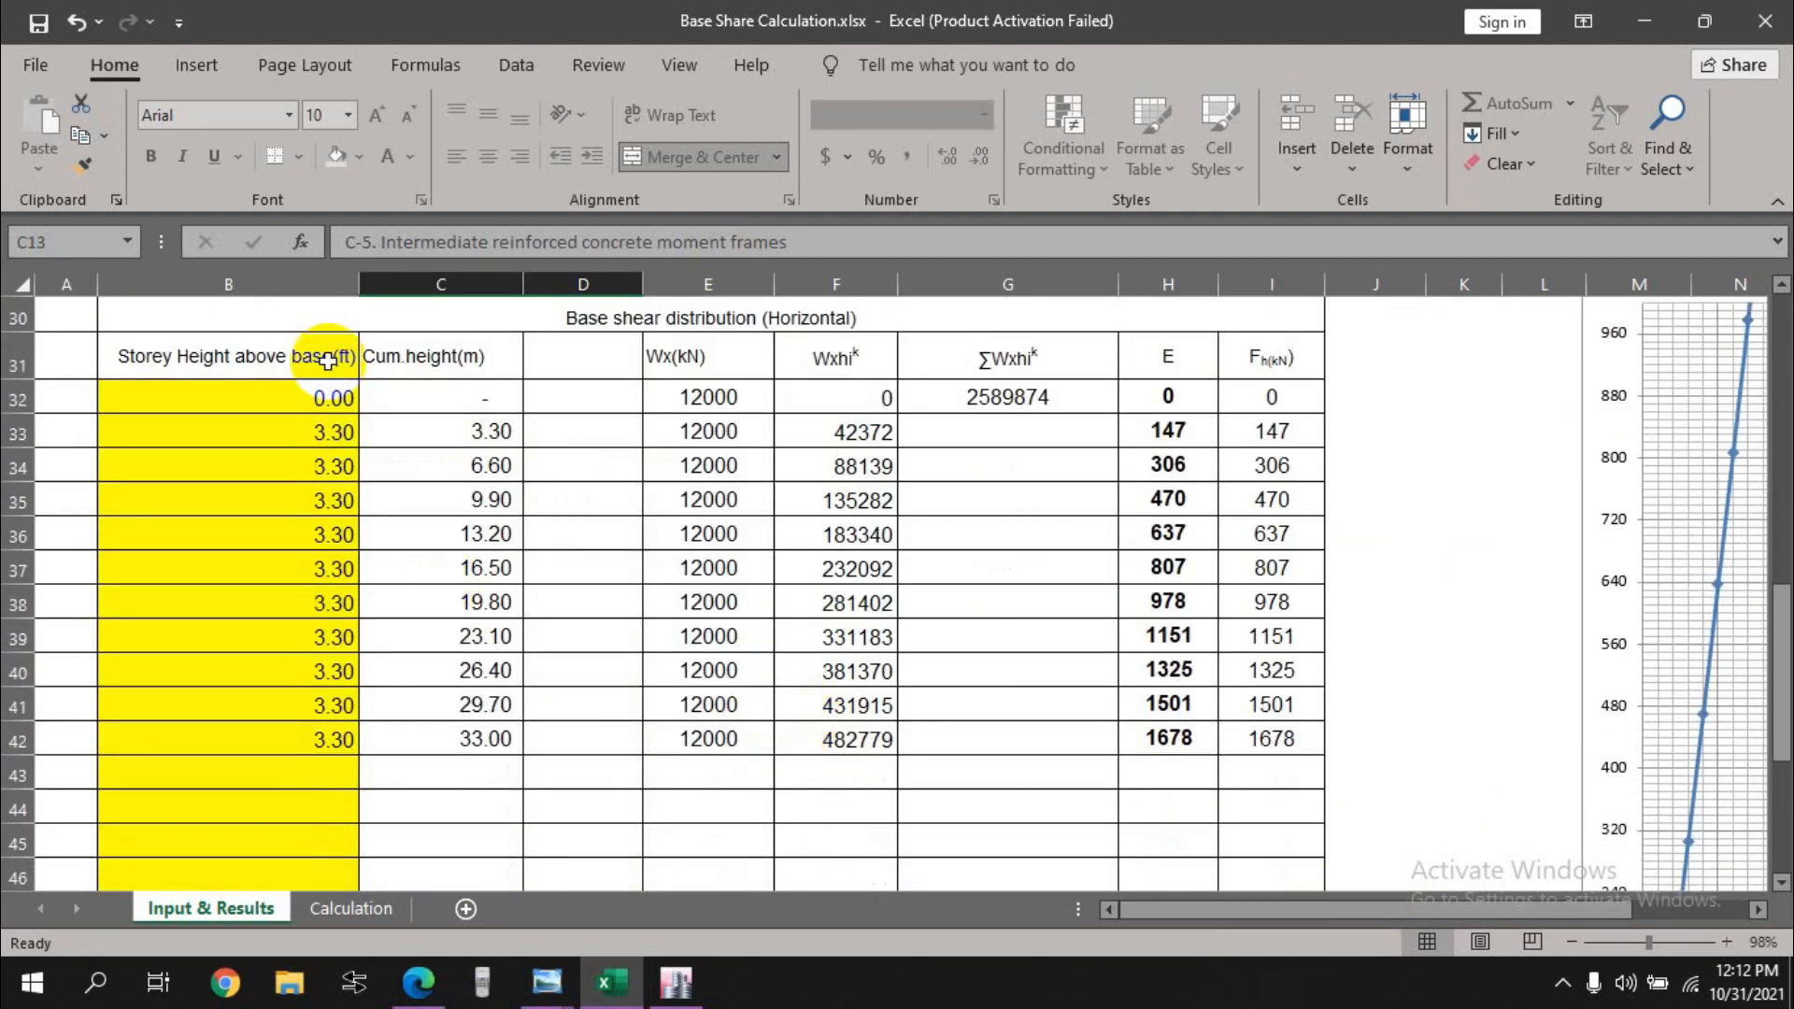
pyautogui.click(322, 397)
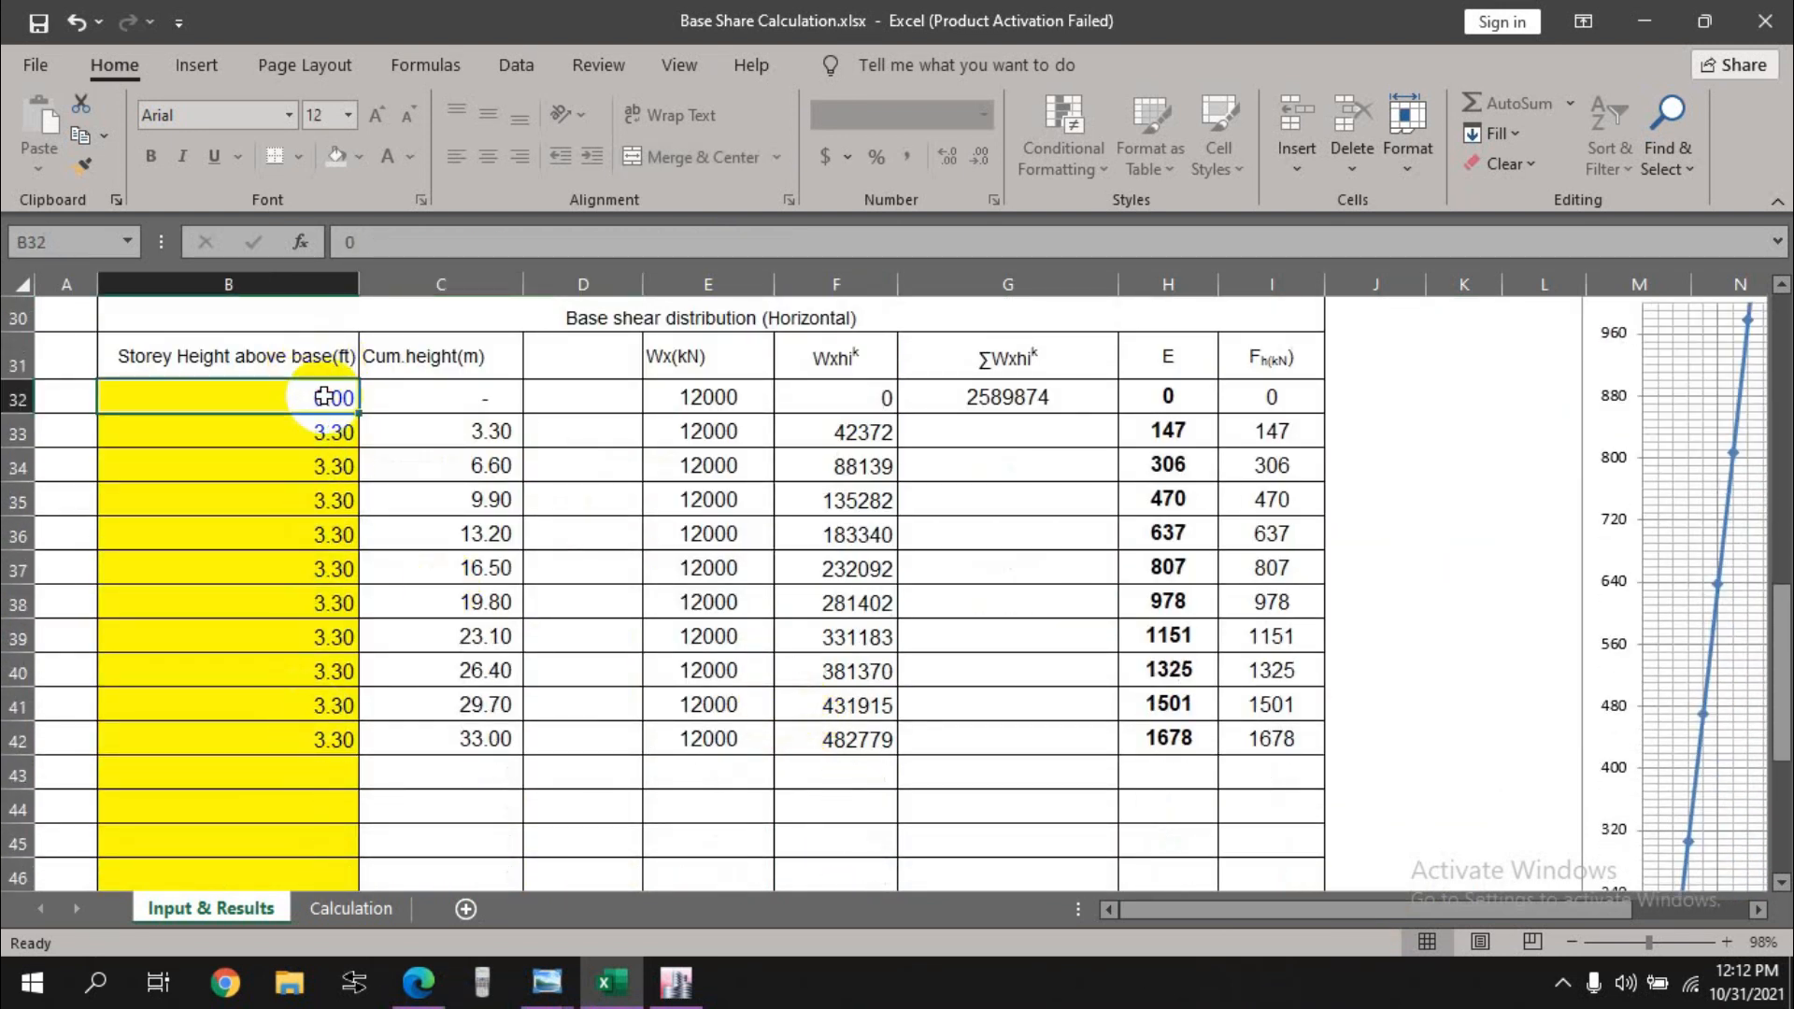
pyautogui.doubleClick(337, 432)
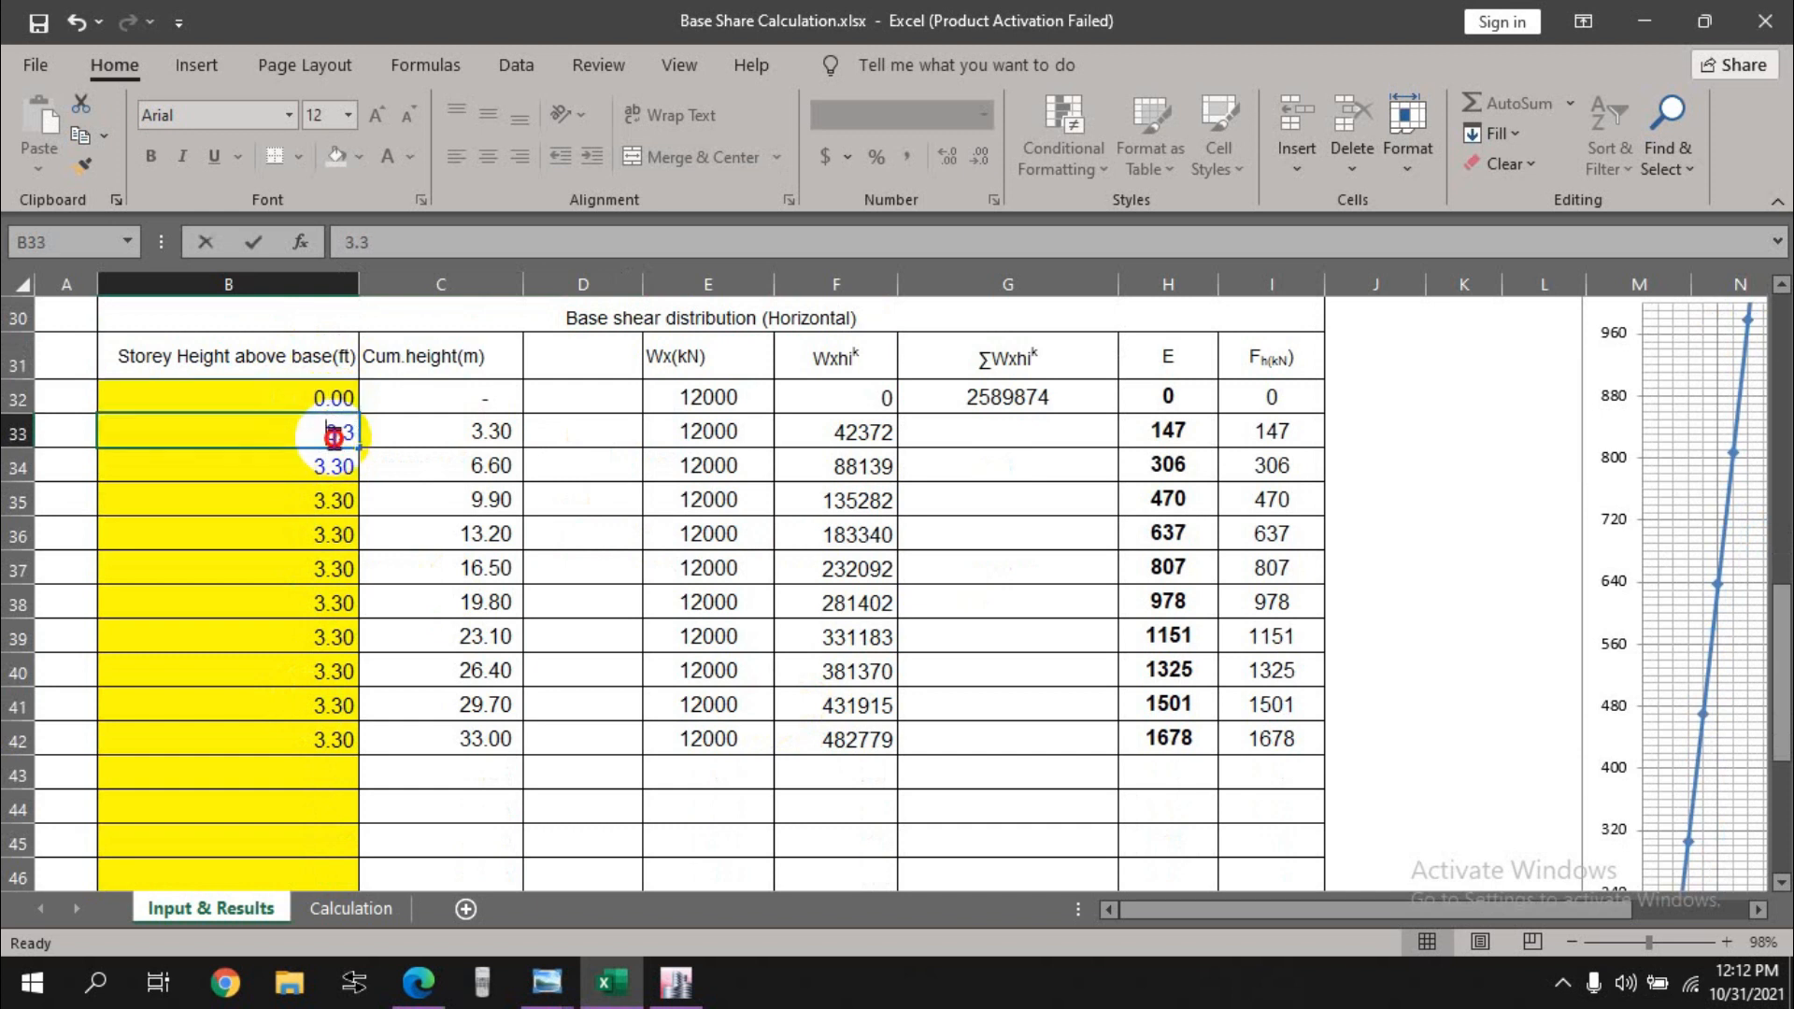
pyautogui.click(482, 982)
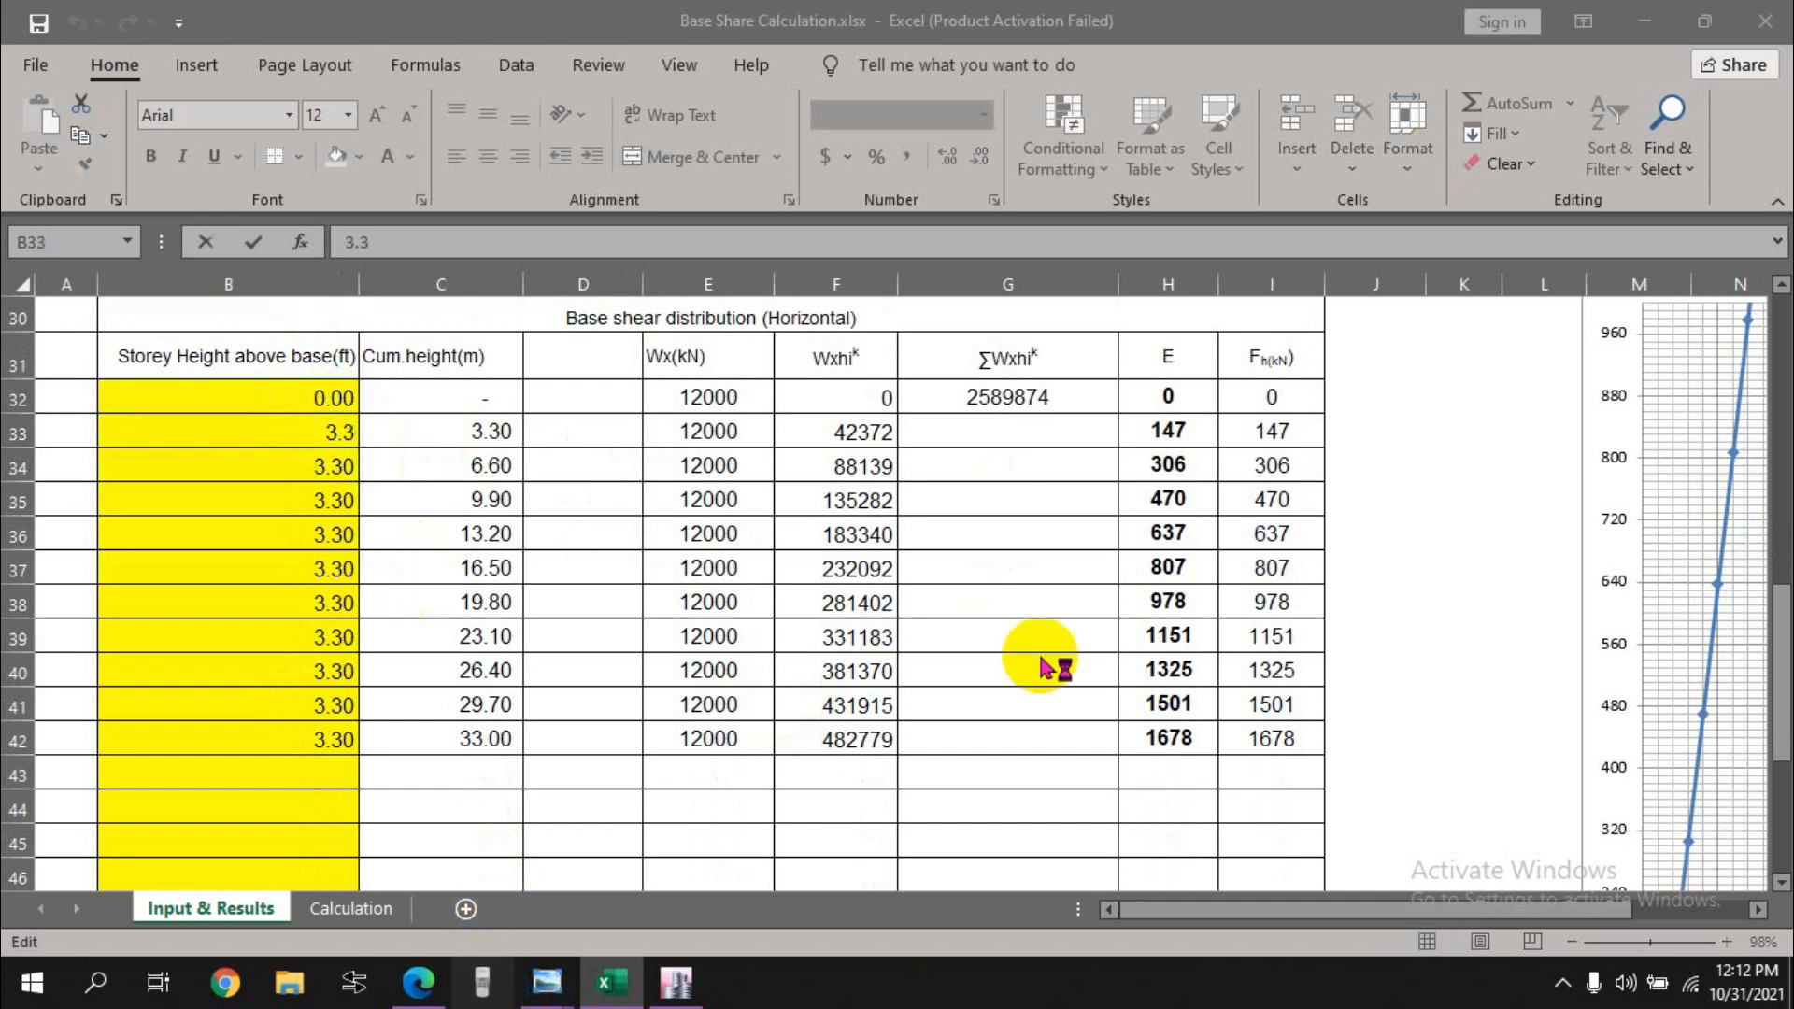
pyautogui.moveTo(662, 72); pyautogui.dragTo(1022, 50)
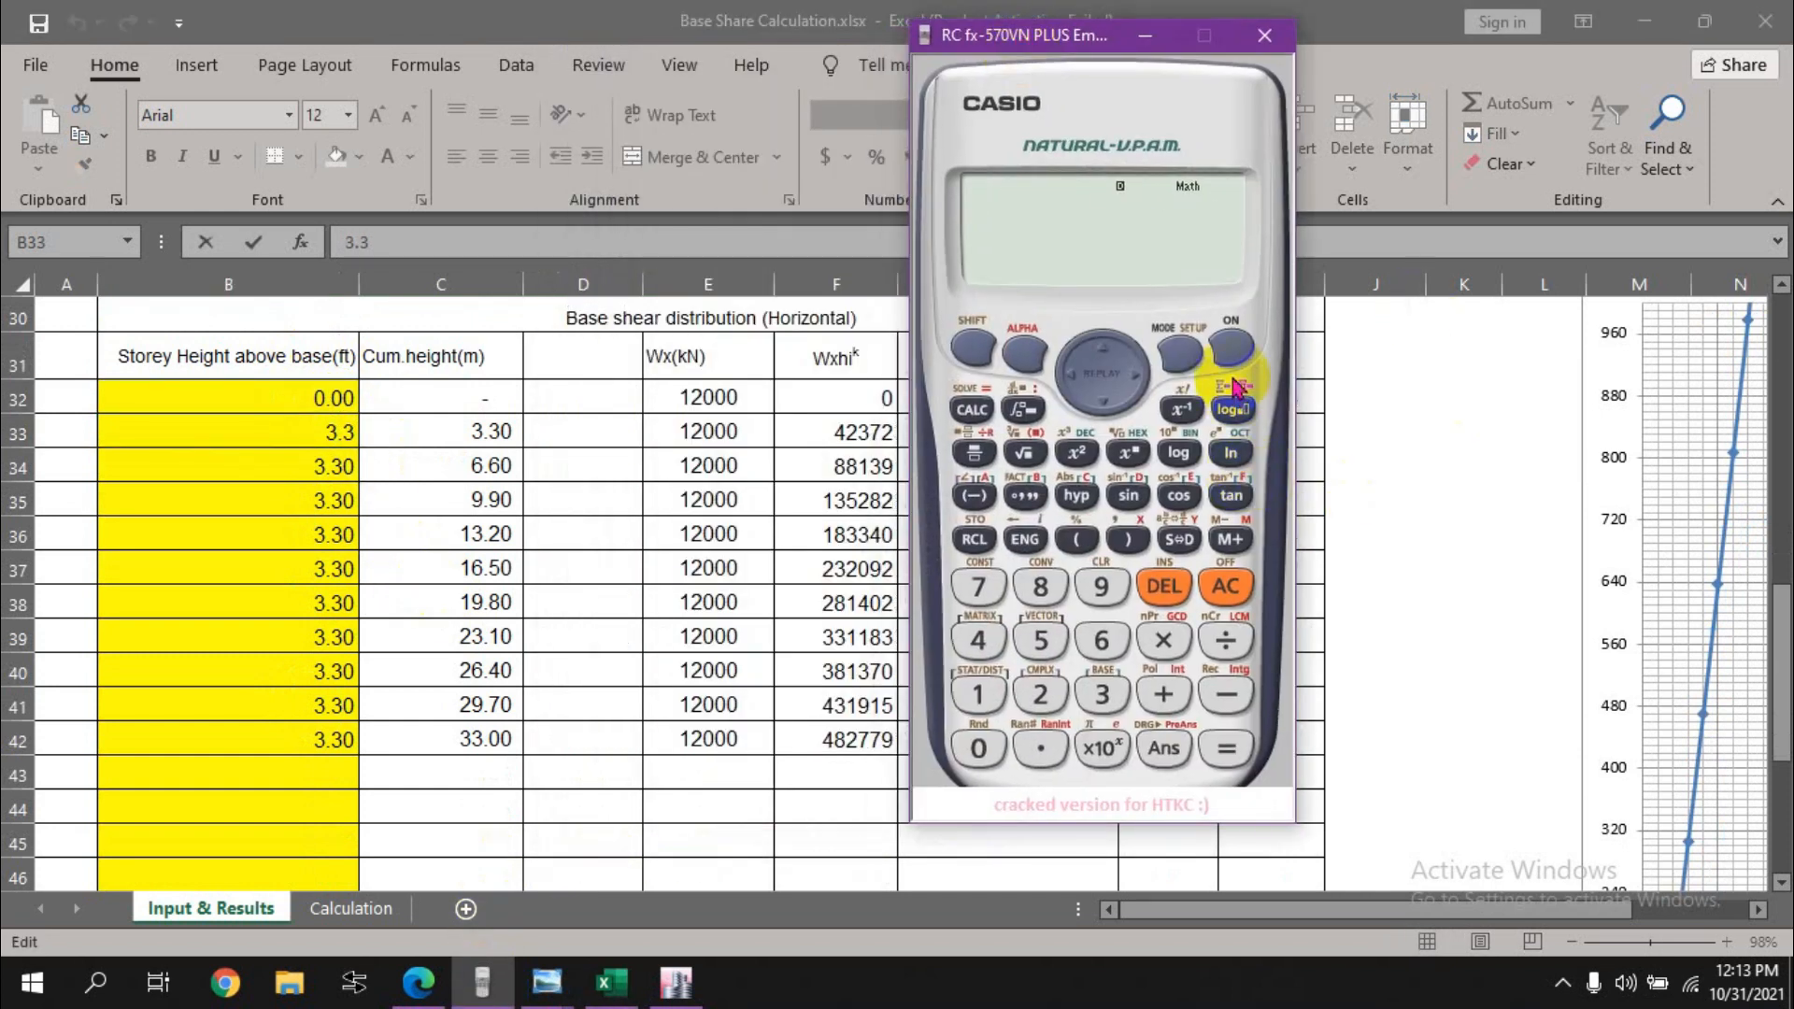
pyautogui.click(1101, 640)
pyautogui.click(1219, 644)
pyautogui.click(1040, 586)
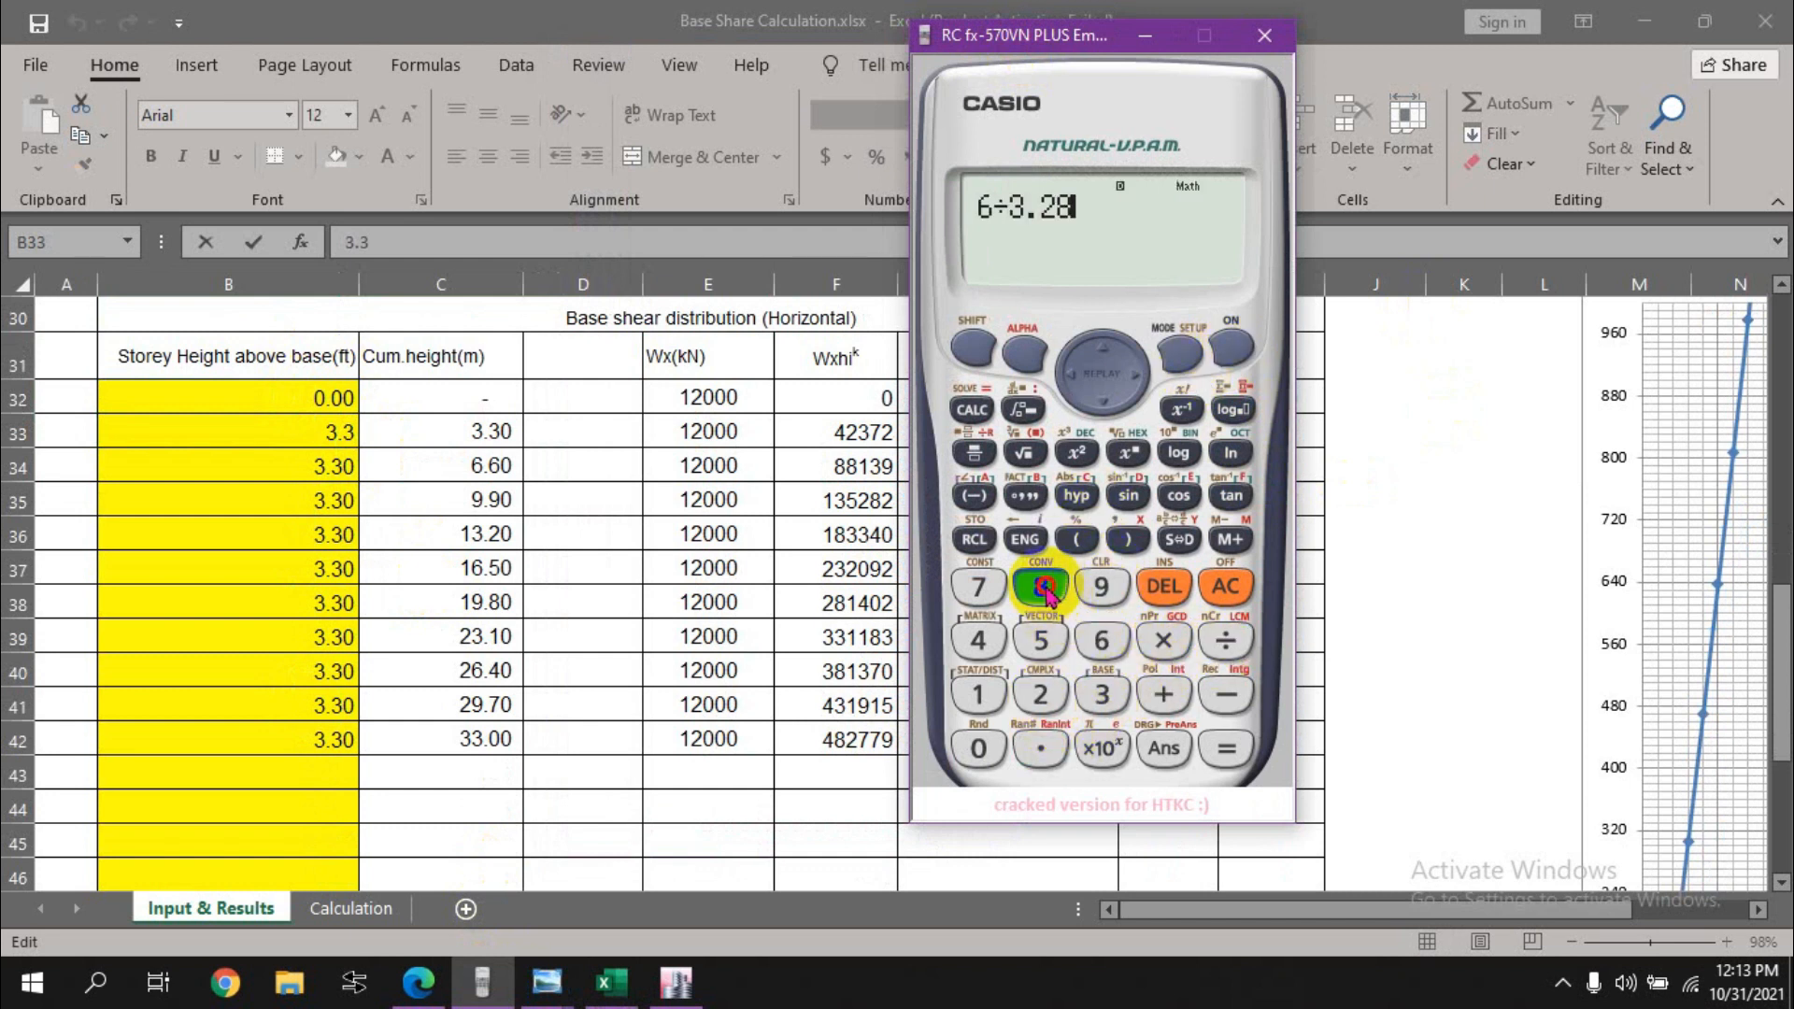
pyautogui.click(1225, 752)
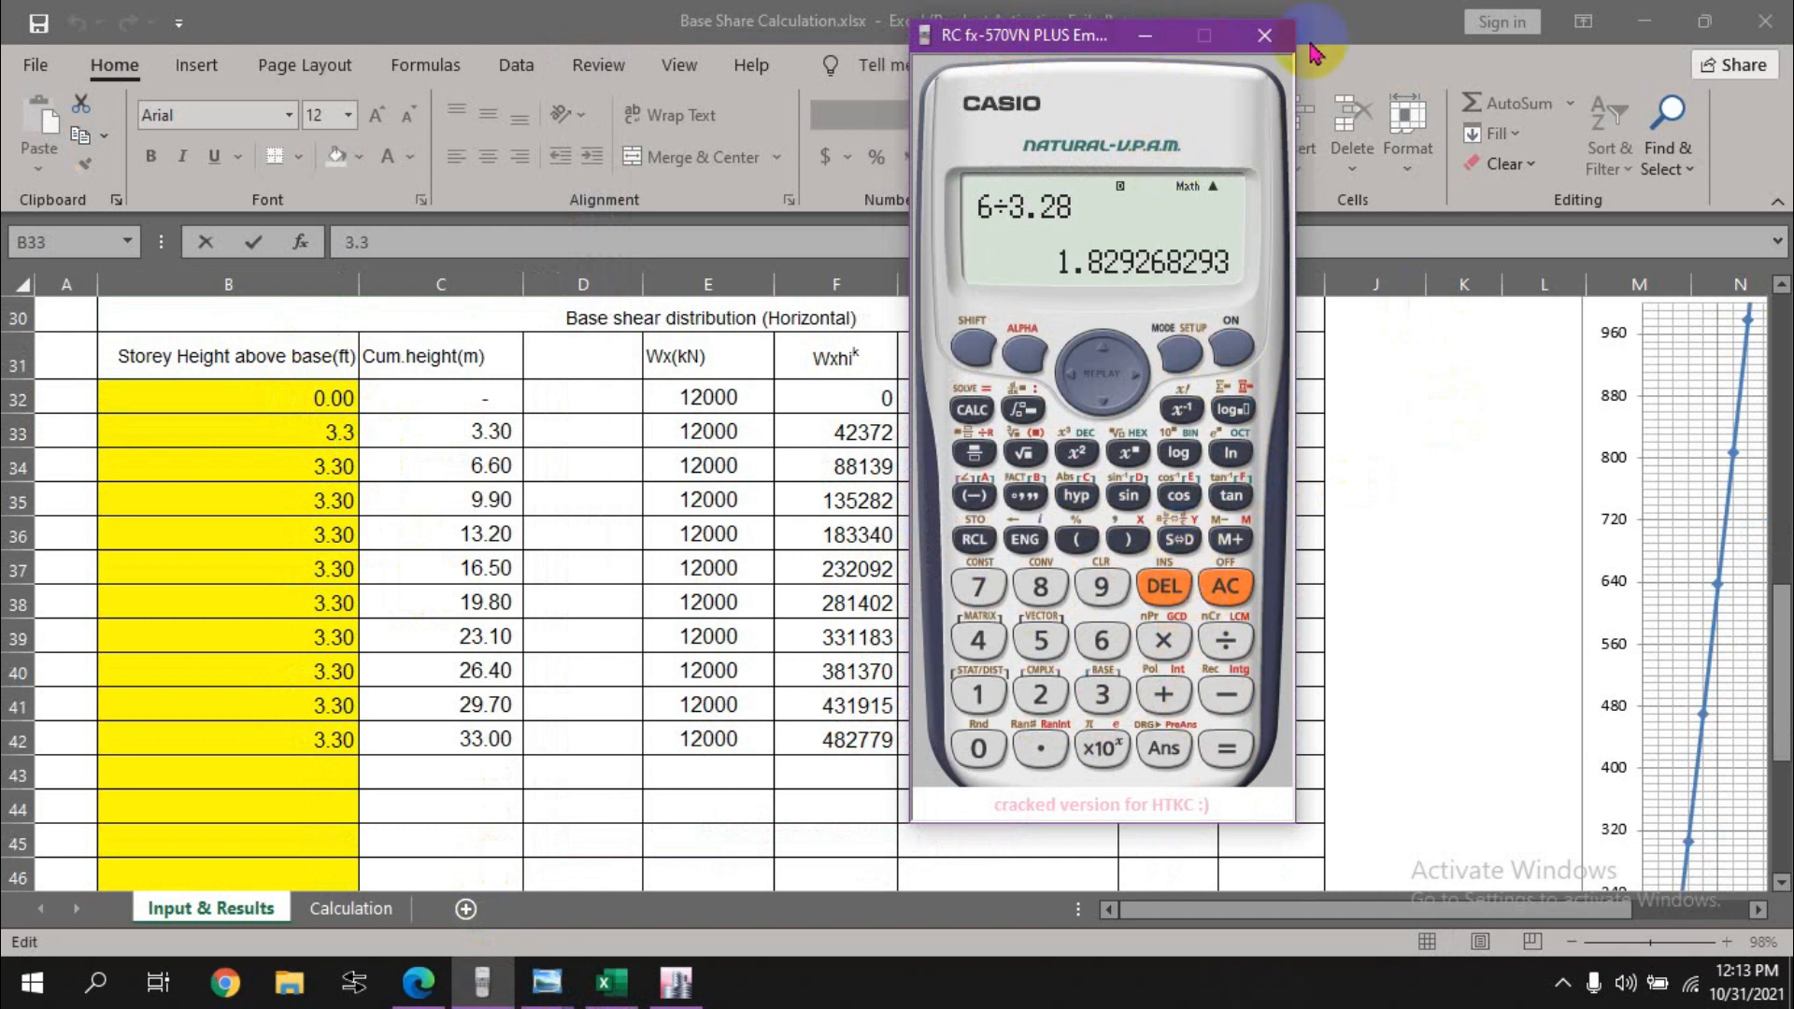
# Step: Close the calculator and set the storey height in cell B33 to 1.83
pyautogui.click(1265, 35)
pyautogui.click(351, 471)
pyautogui.doubleClick(345, 429)
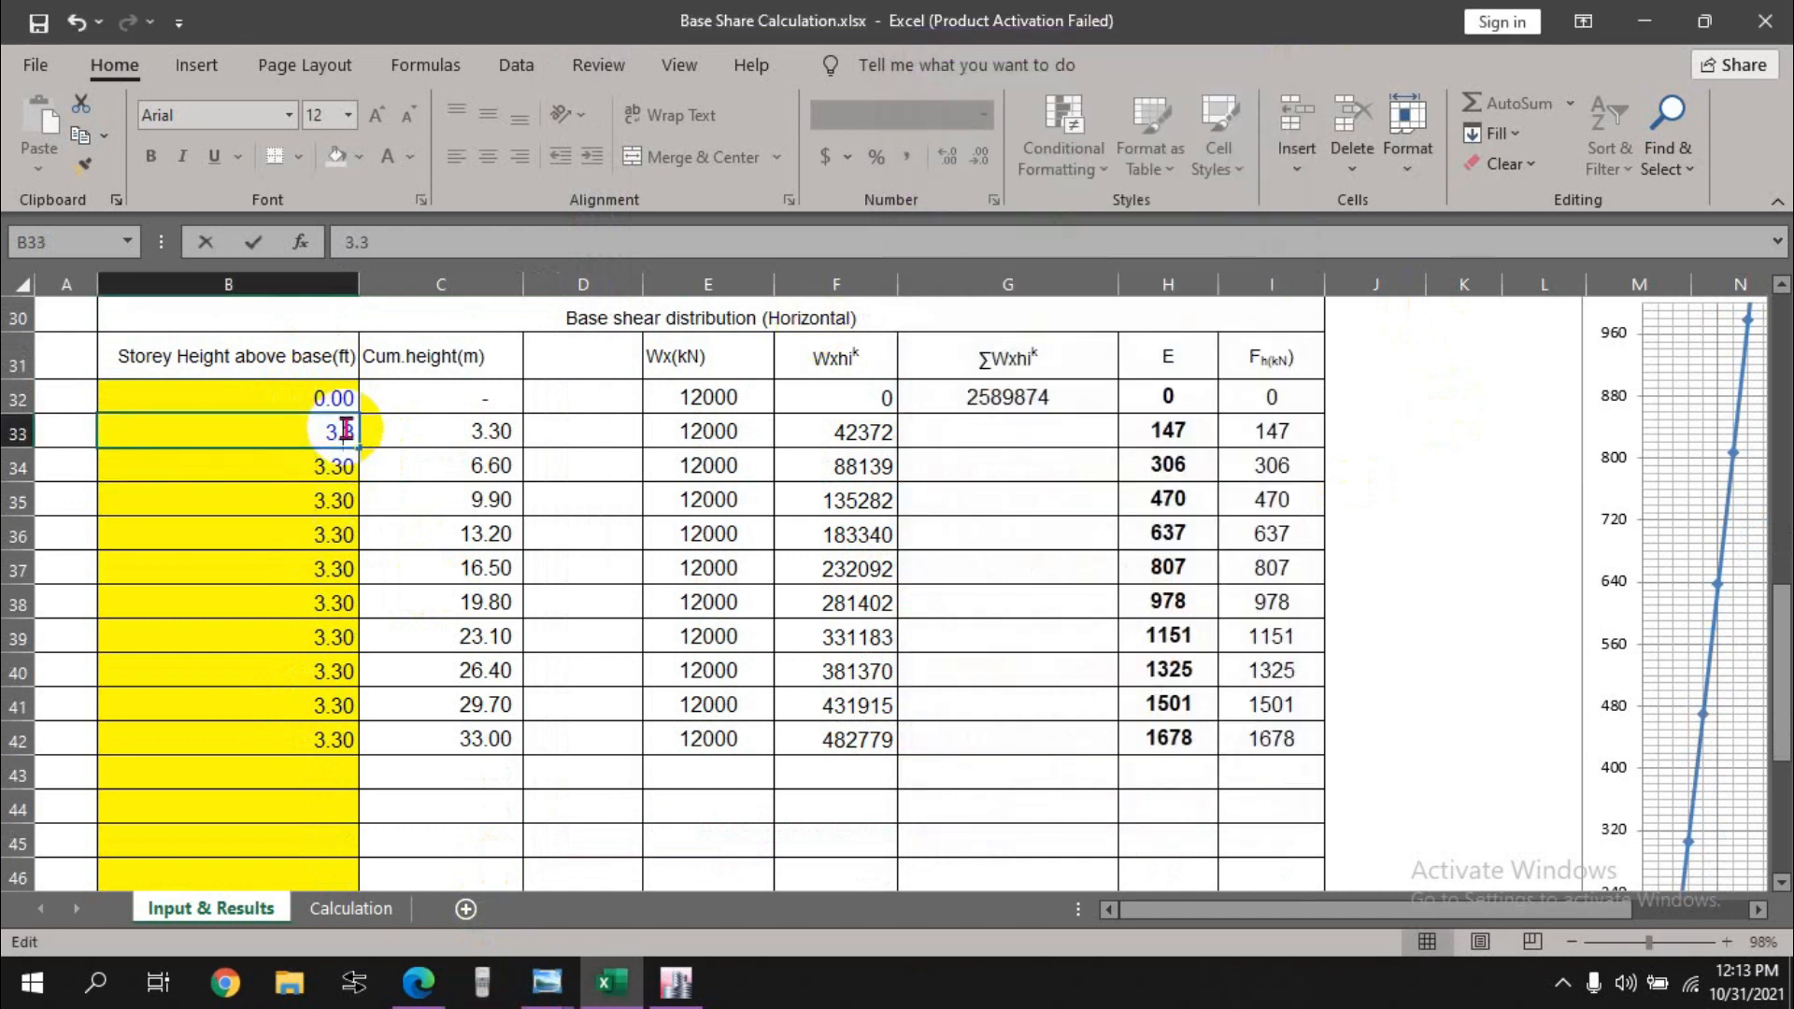
pyautogui.click(339, 430)
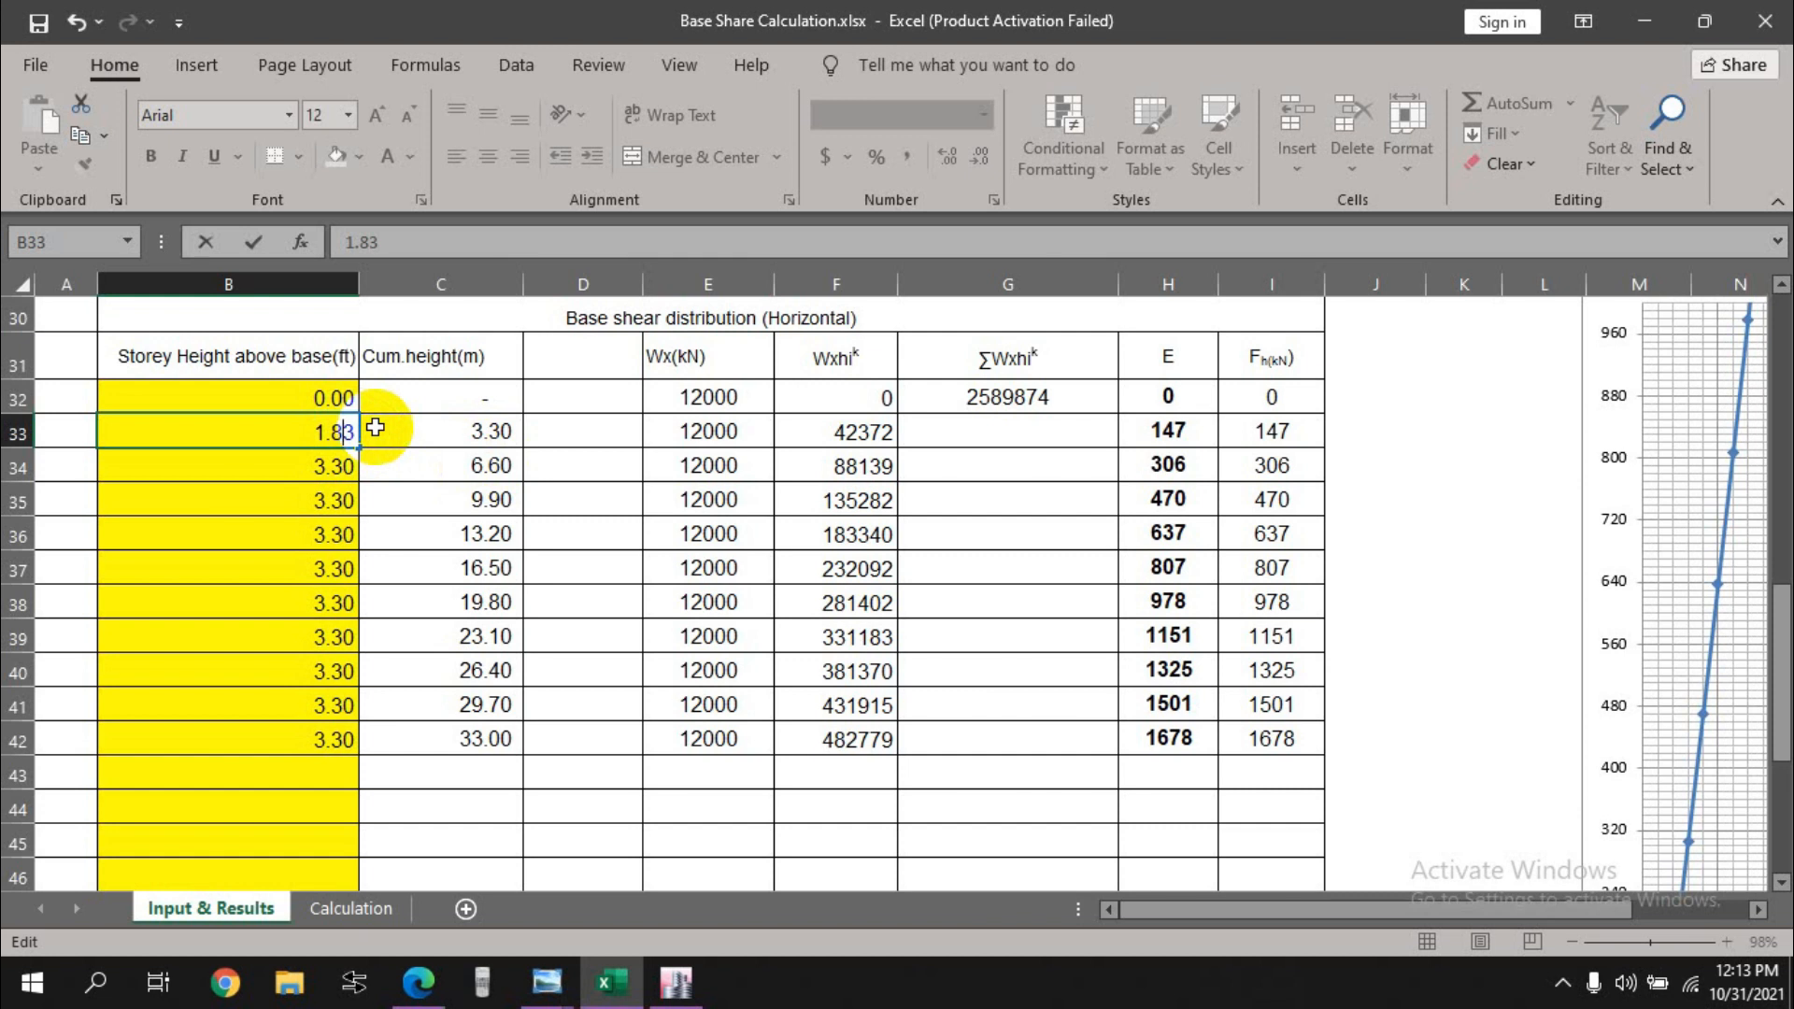
pyautogui.write('8')
pyautogui.press('Return')
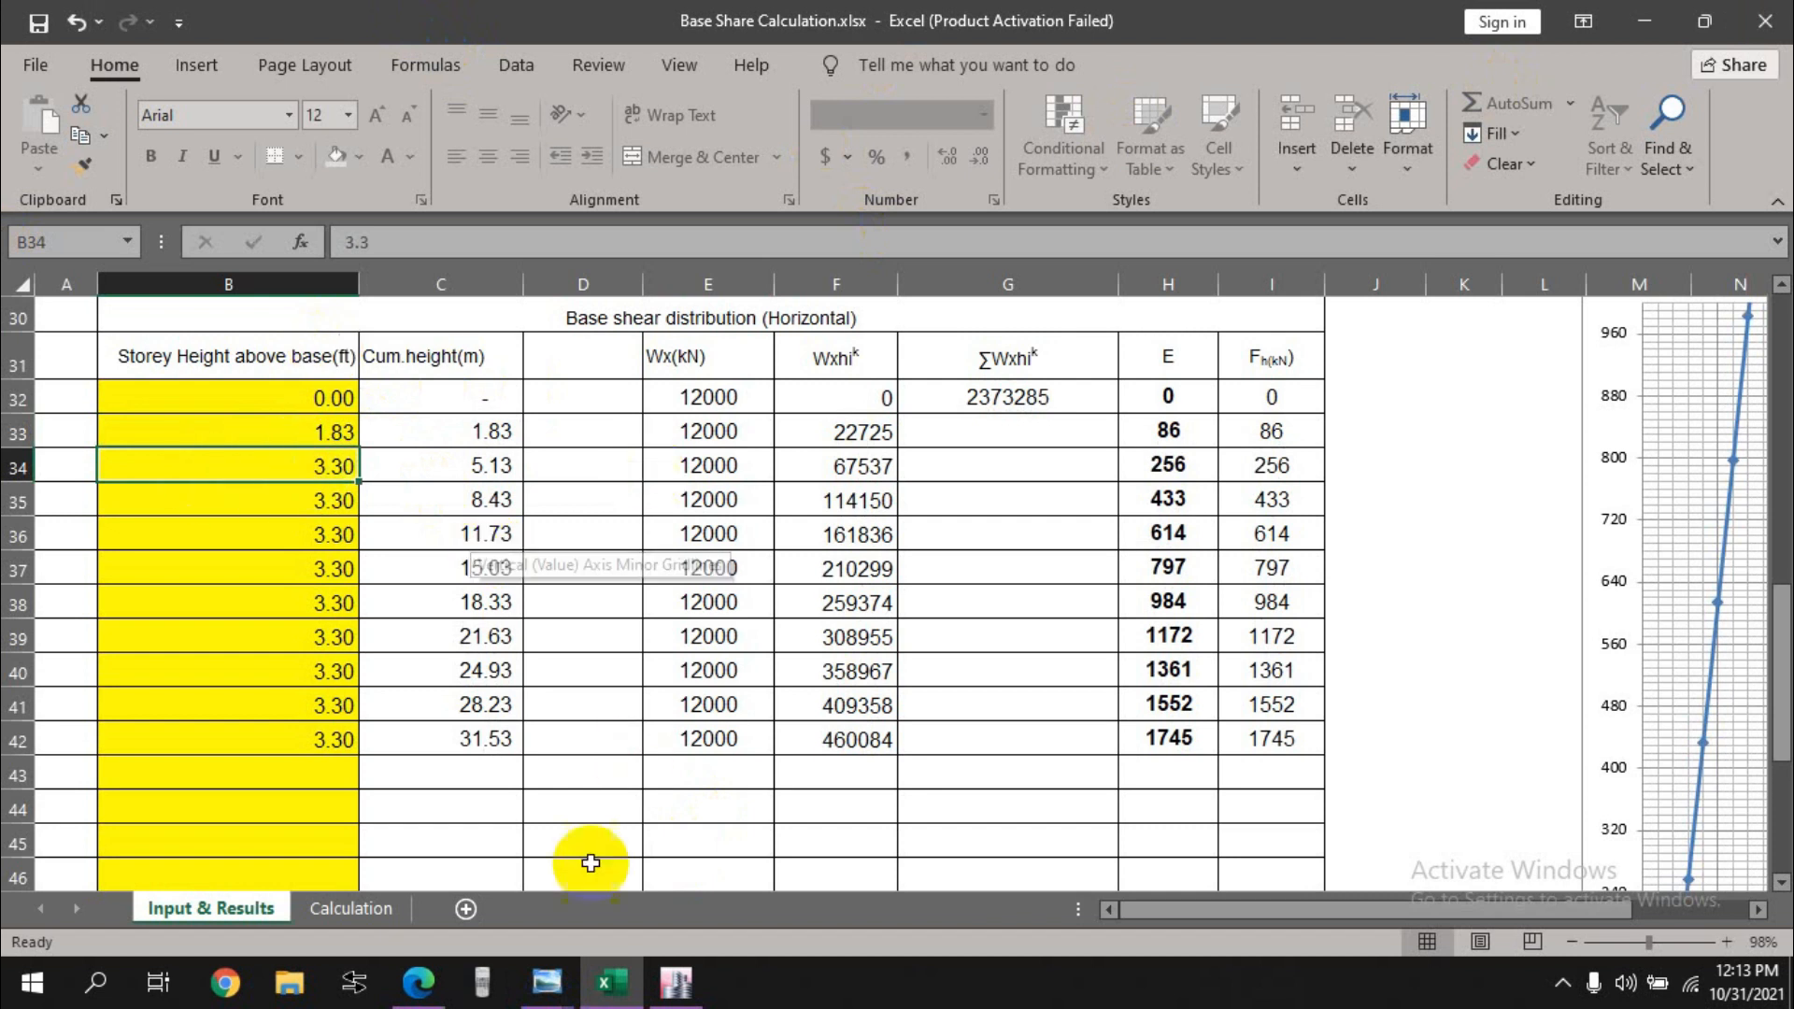
# Step: Calculate 11.5 ÷ 3.28 in the calculator to convert the second storey height to metres
pyautogui.click(482, 982)
pyautogui.click(973, 453)
pyautogui.click(980, 692)
pyautogui.click(980, 693)
pyautogui.click(1040, 748)
pyautogui.click(1101, 640)
pyautogui.click(1163, 587)
pyautogui.click(1040, 640)
pyautogui.click(1098, 697)
pyautogui.click(1040, 748)
pyautogui.click(1040, 694)
pyautogui.click(1040, 587)
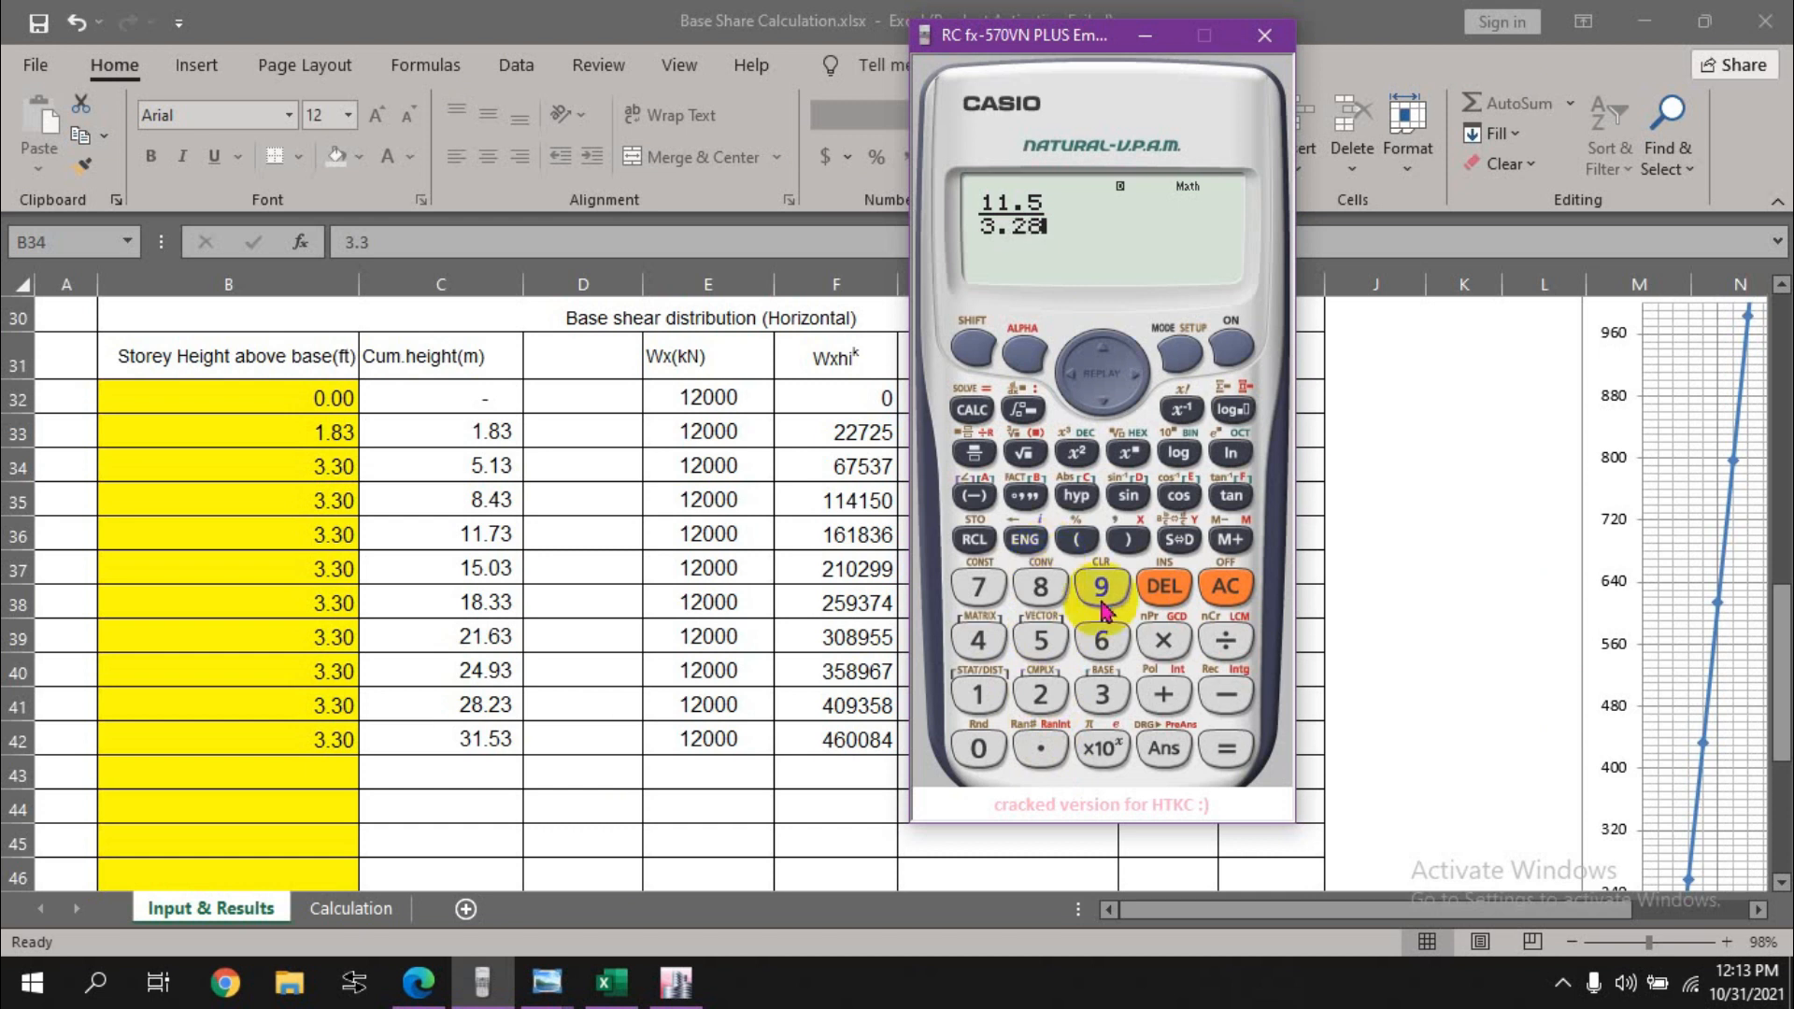
pyautogui.click(1230, 753)
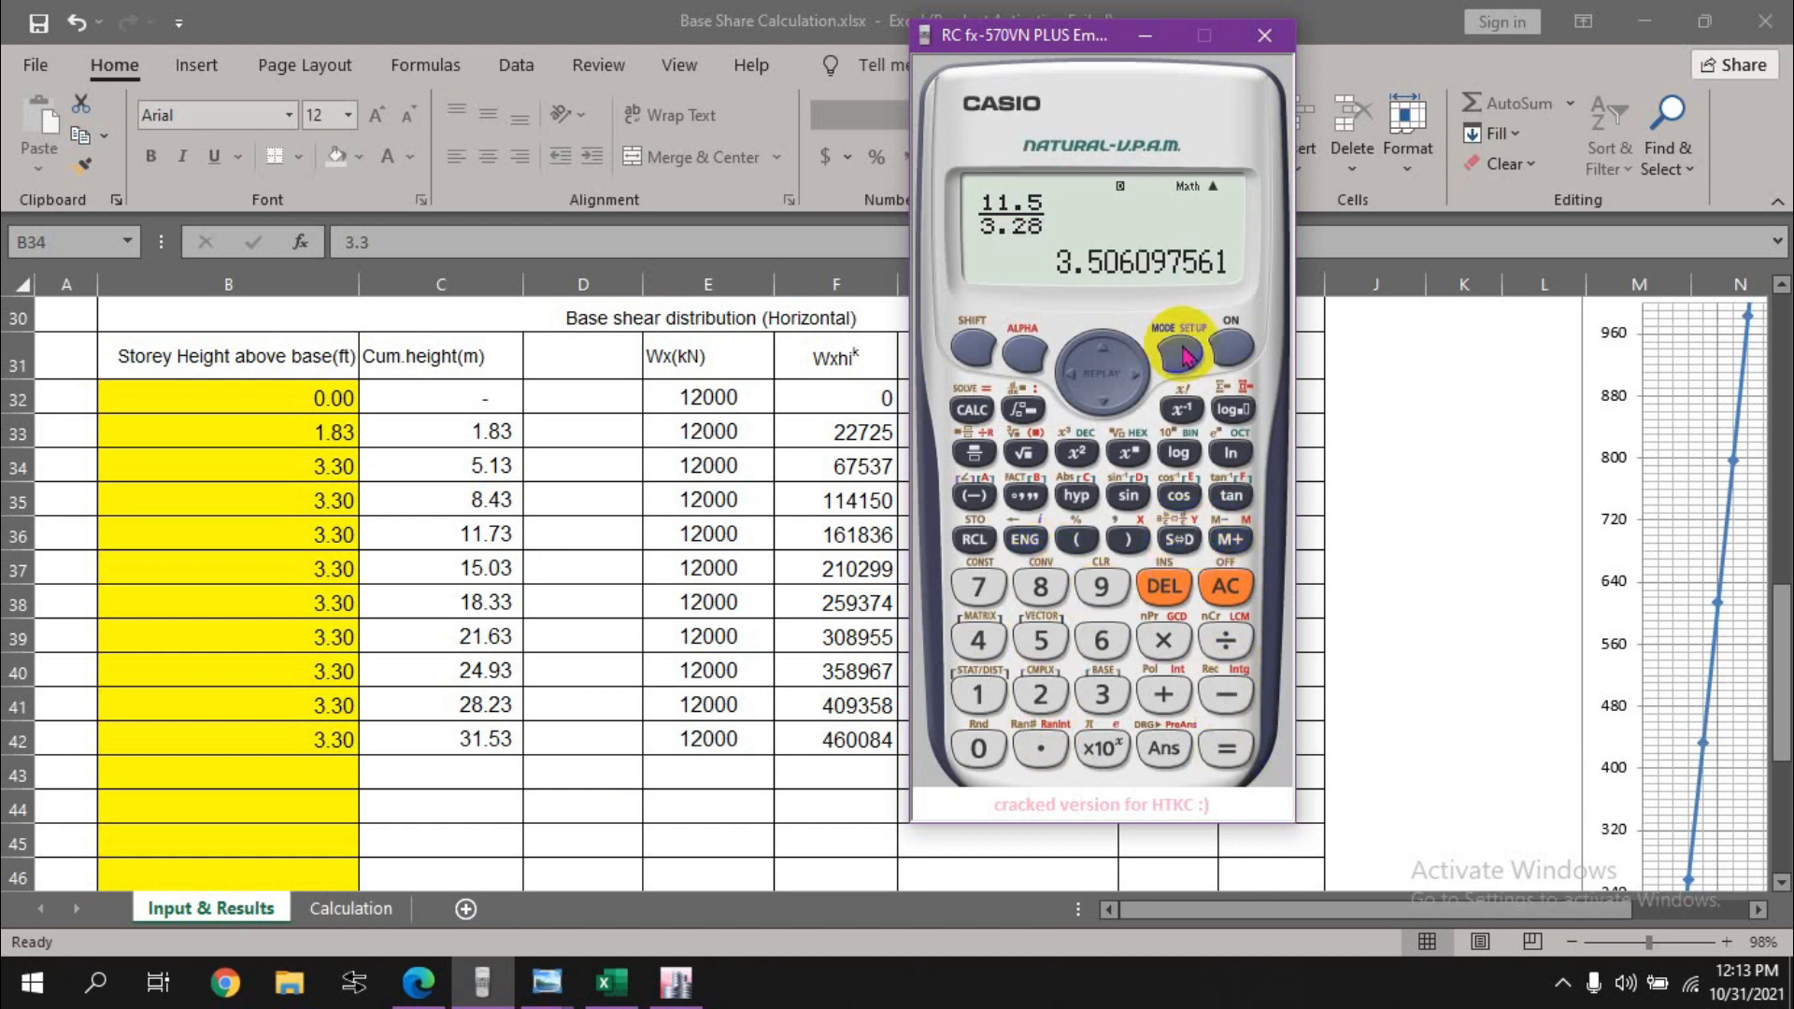
# Step: Set the storey height in cell B34 to 3.5
pyautogui.click(319, 467)
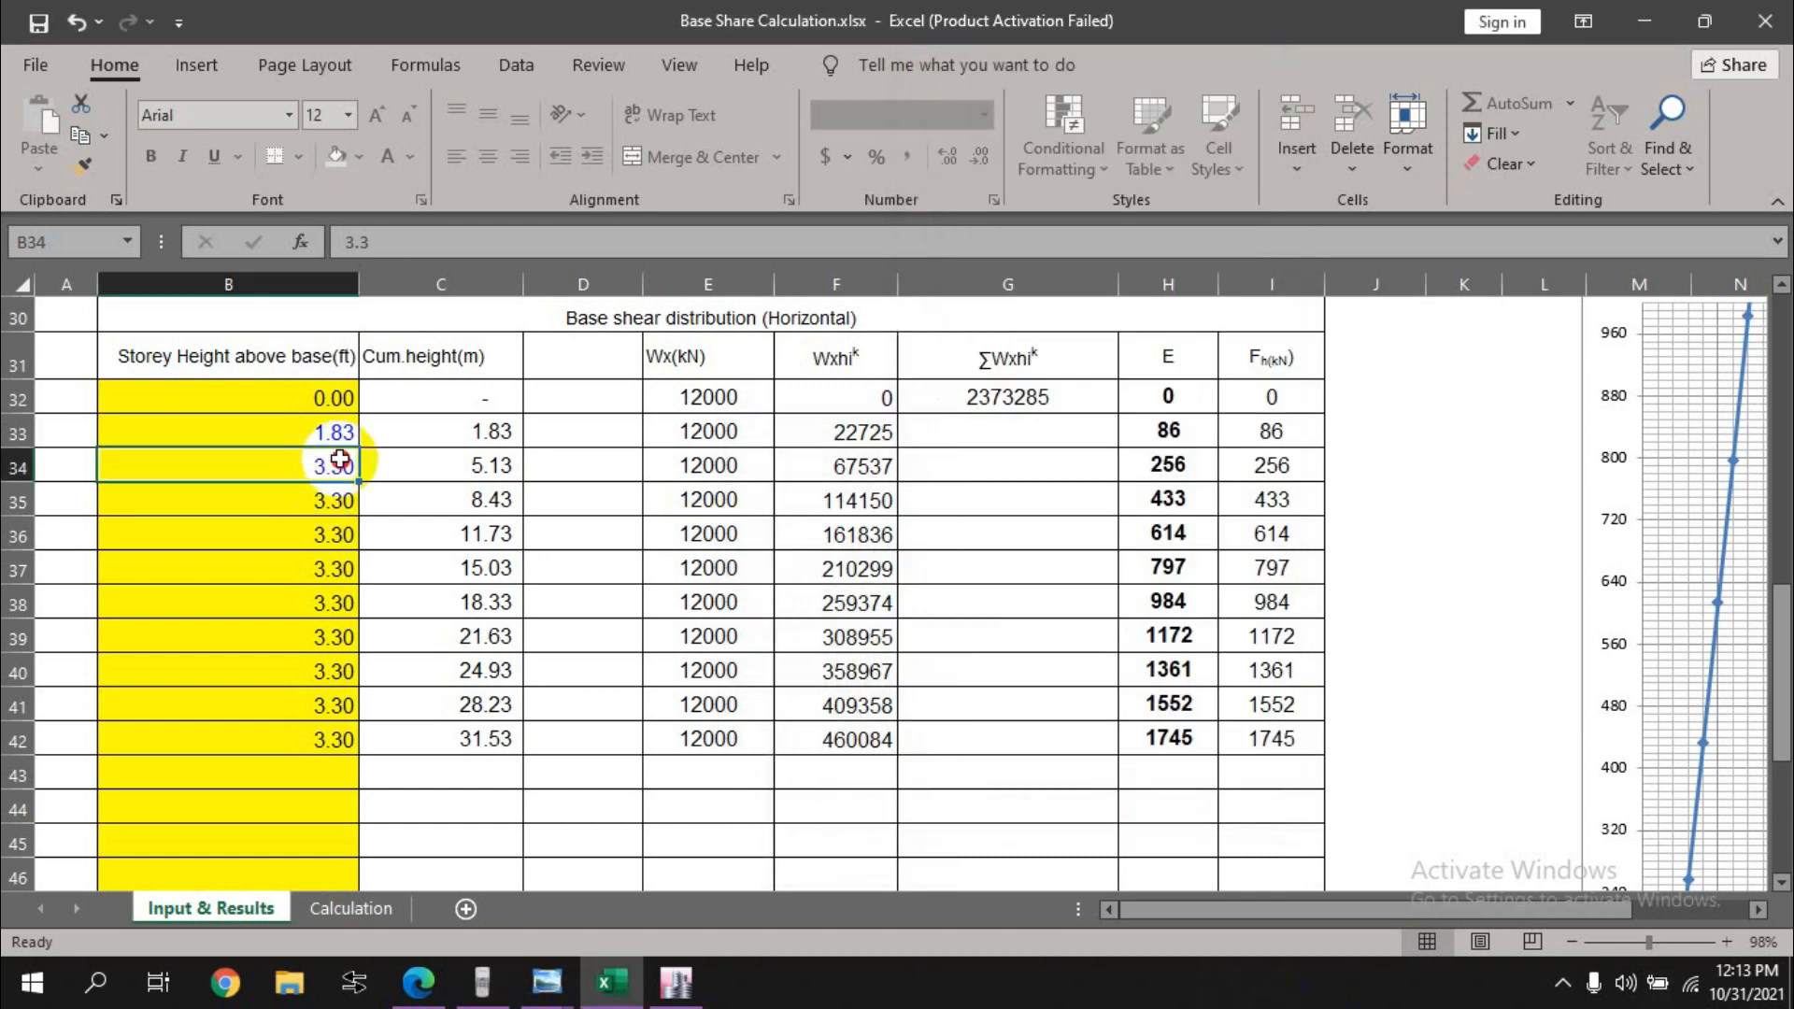
pyautogui.doubleClick(339, 460)
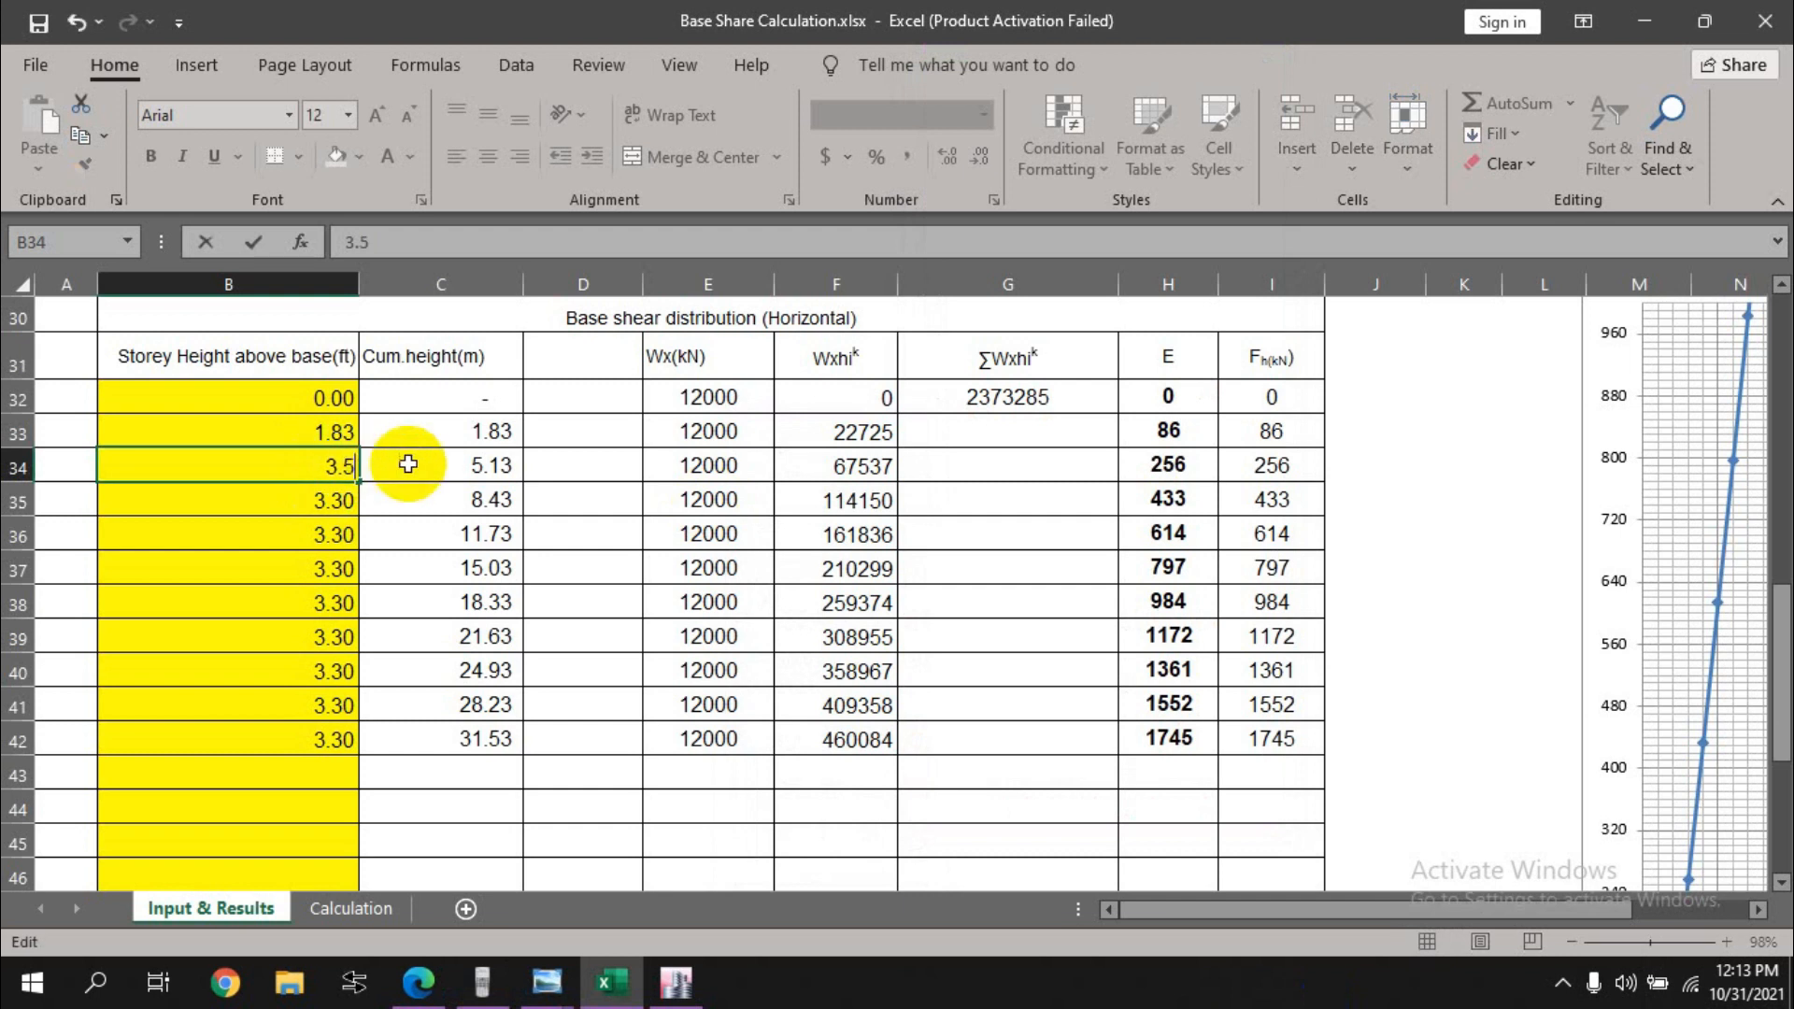
pyautogui.press('Return')
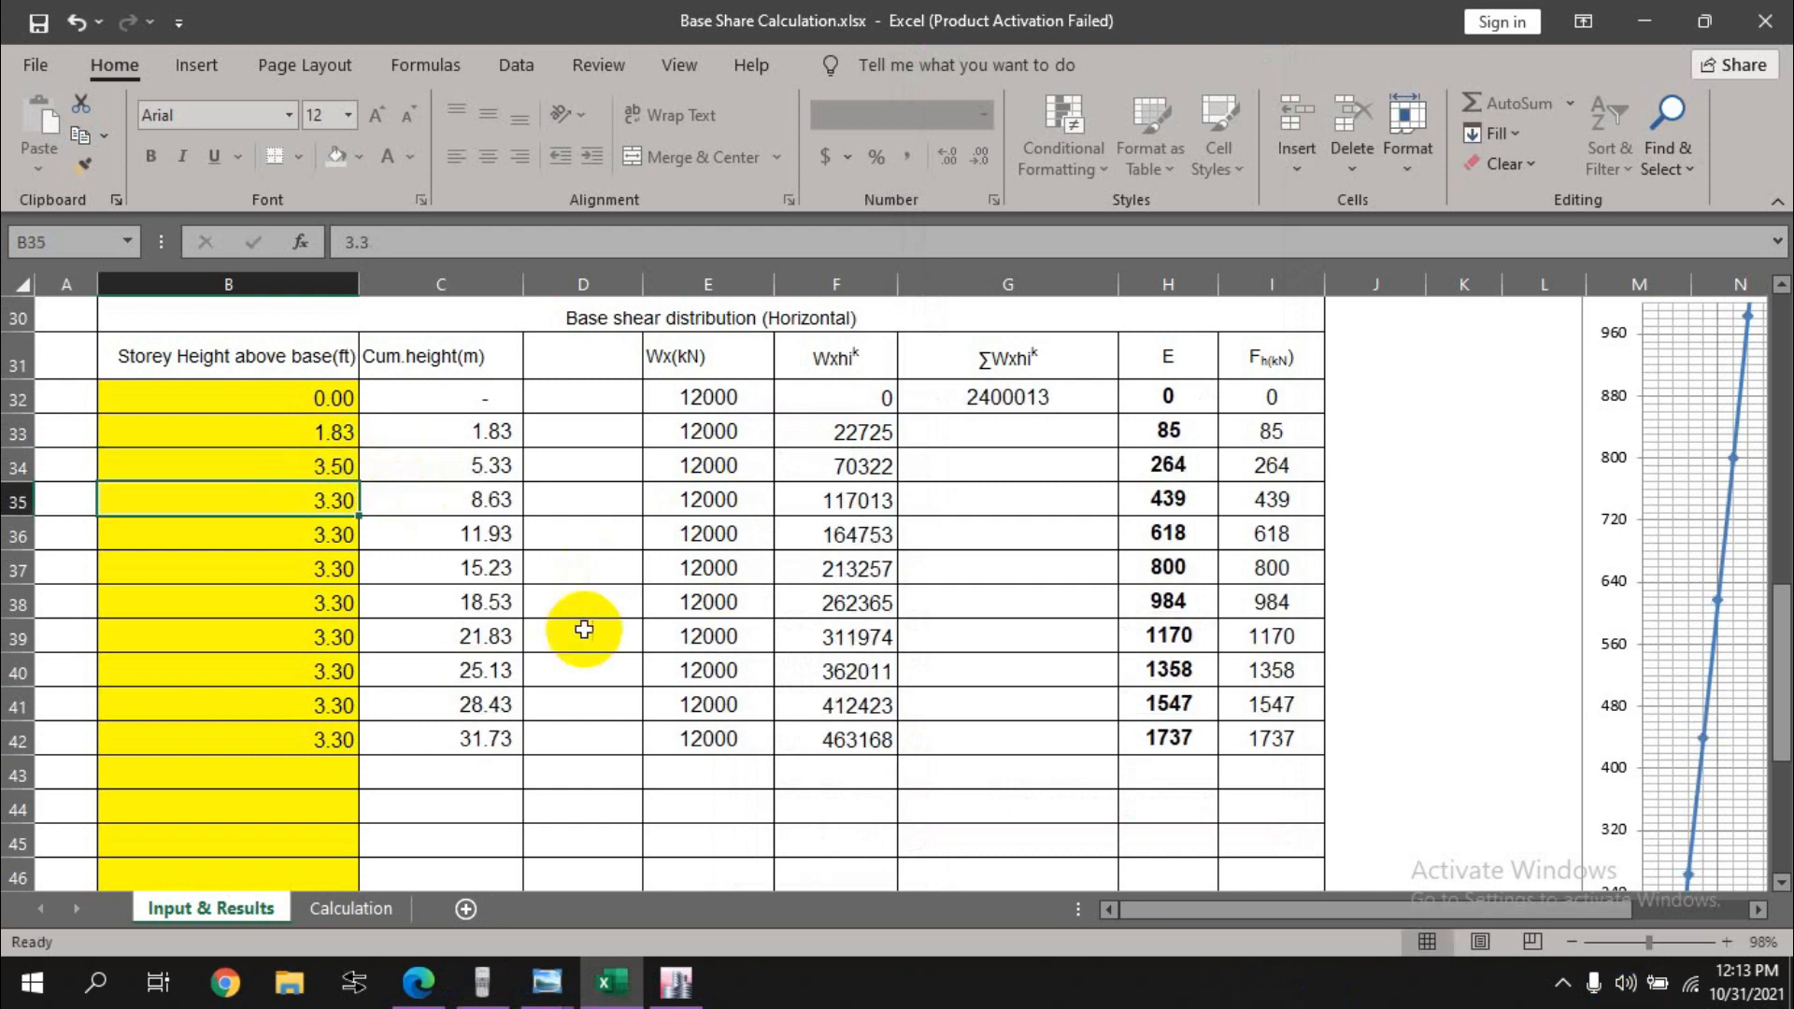
# Step: Go through the storey height cells and set the unused storeys in B39 to B42 to 0
pyautogui.click(342, 466)
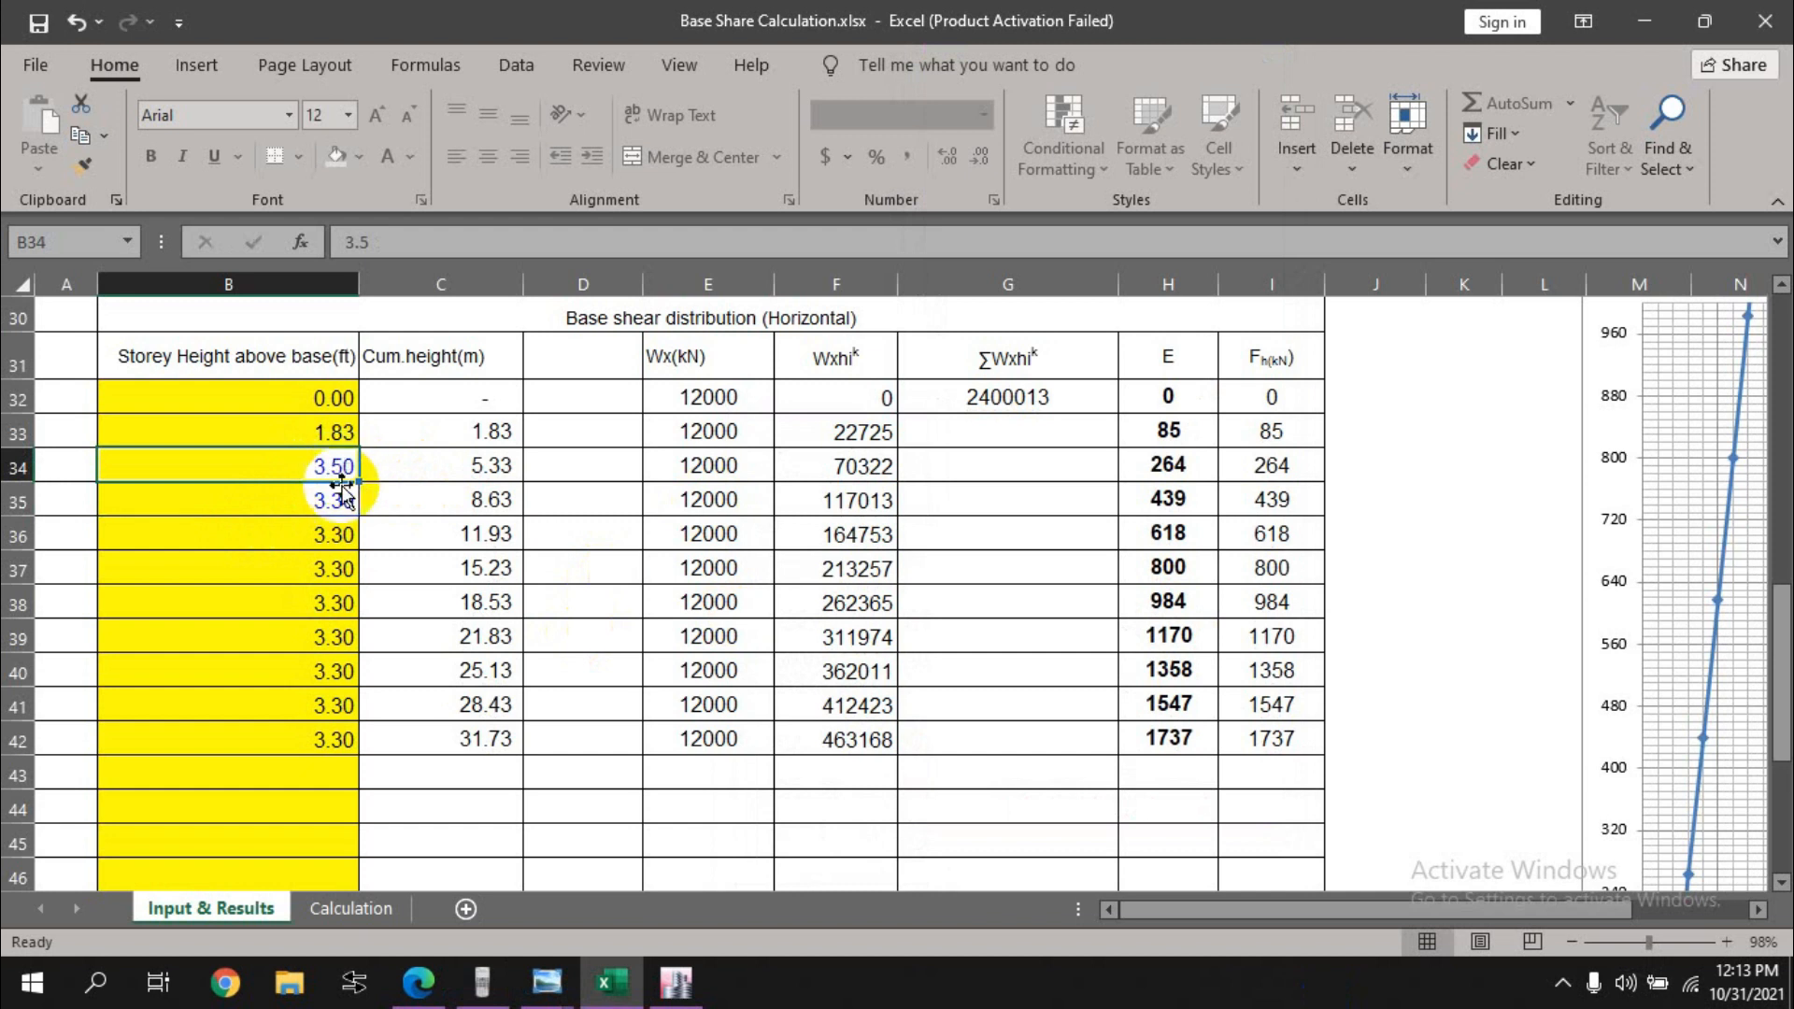
pyautogui.click(338, 486)
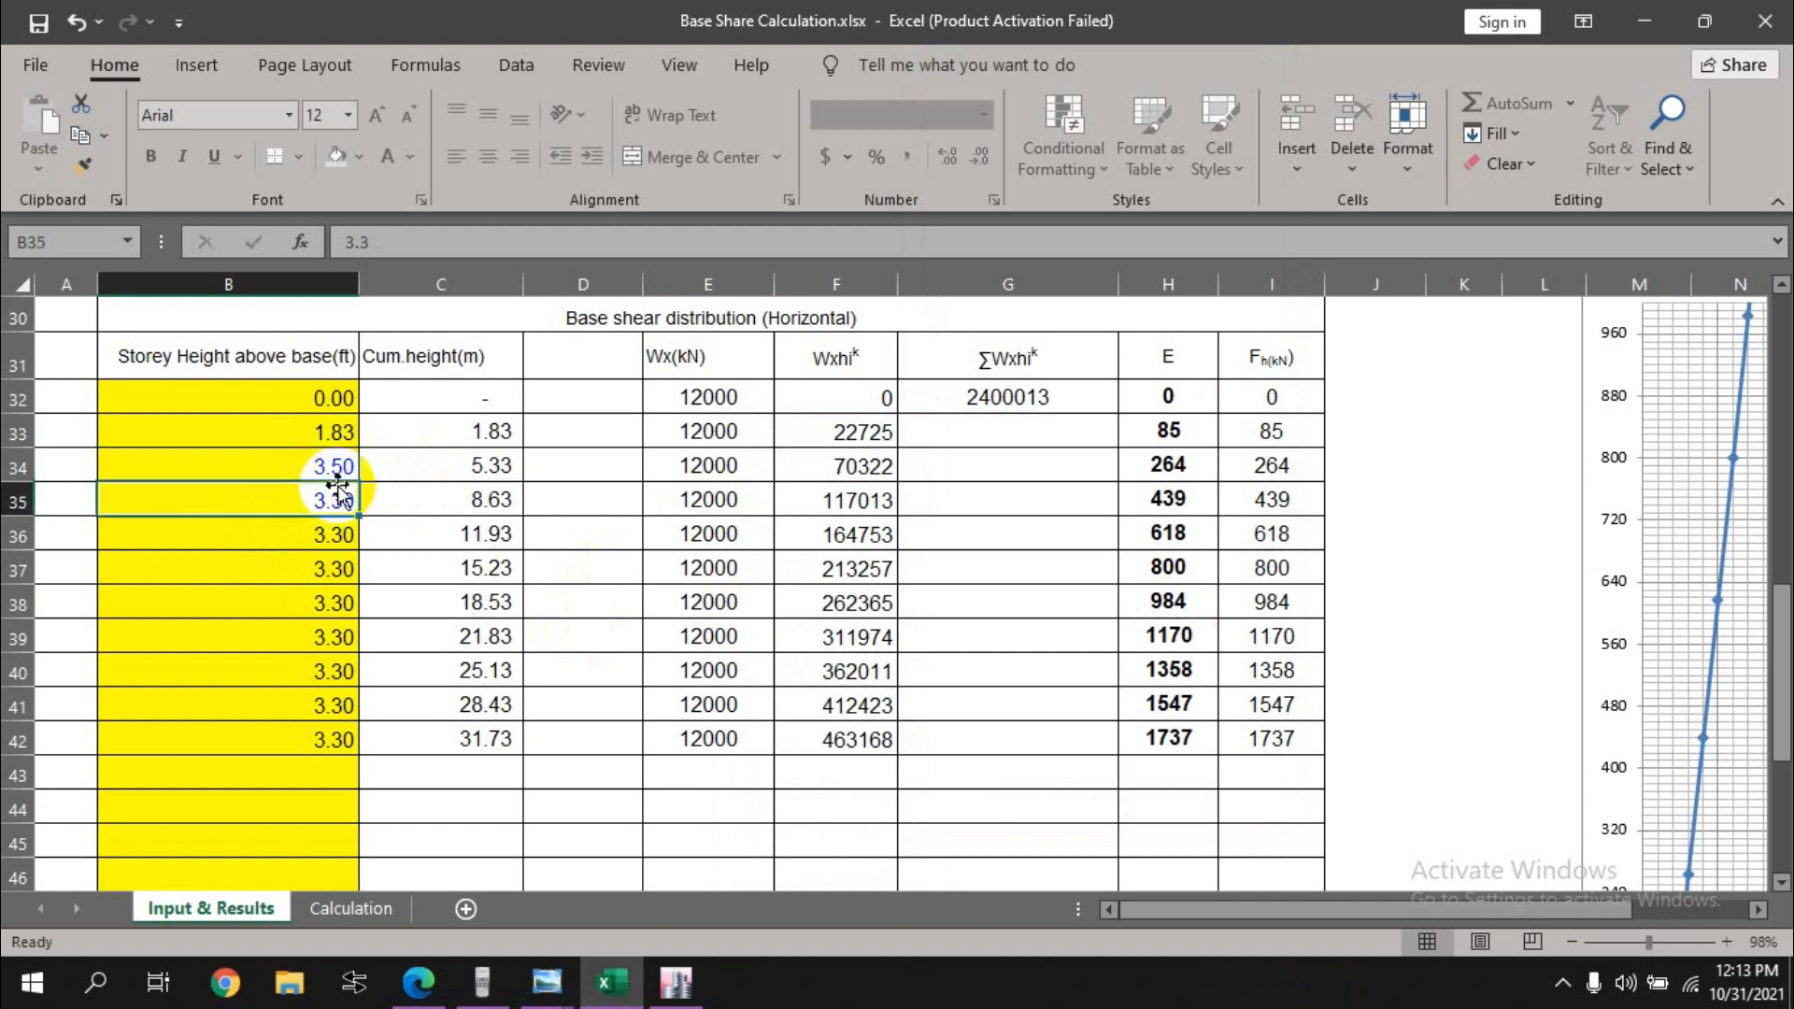
pyautogui.click(338, 540)
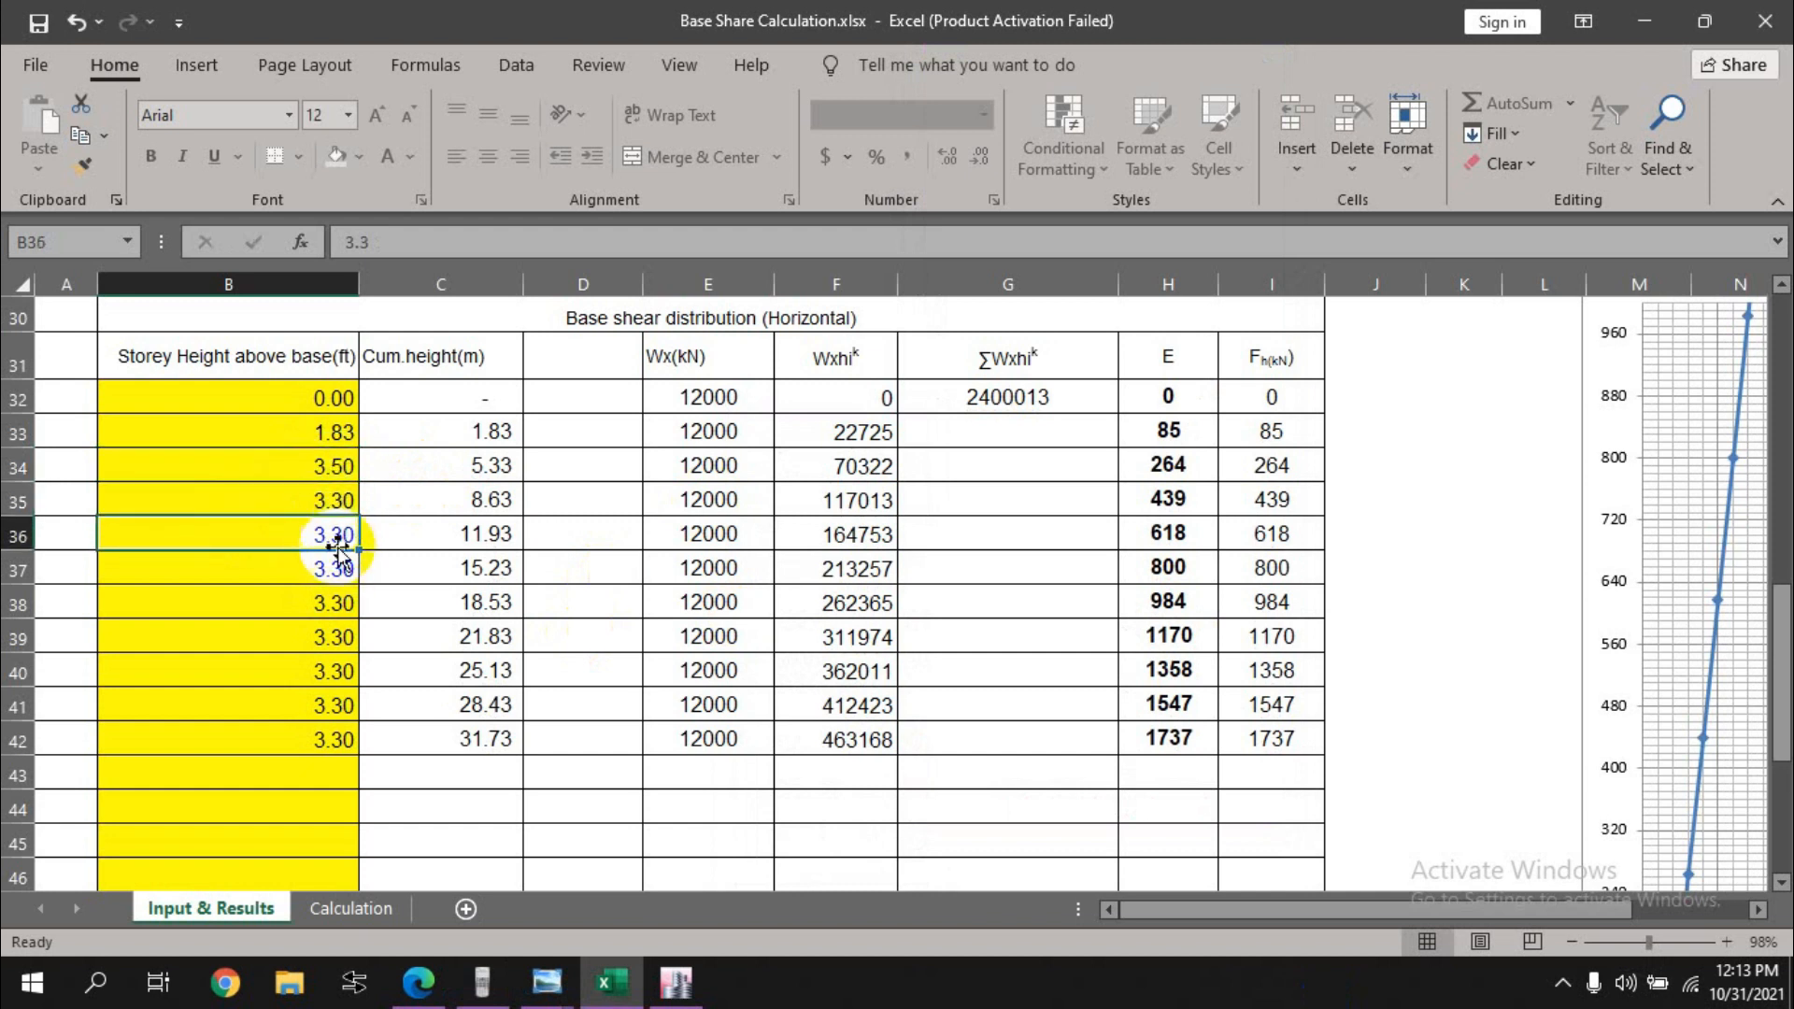
pyautogui.click(336, 570)
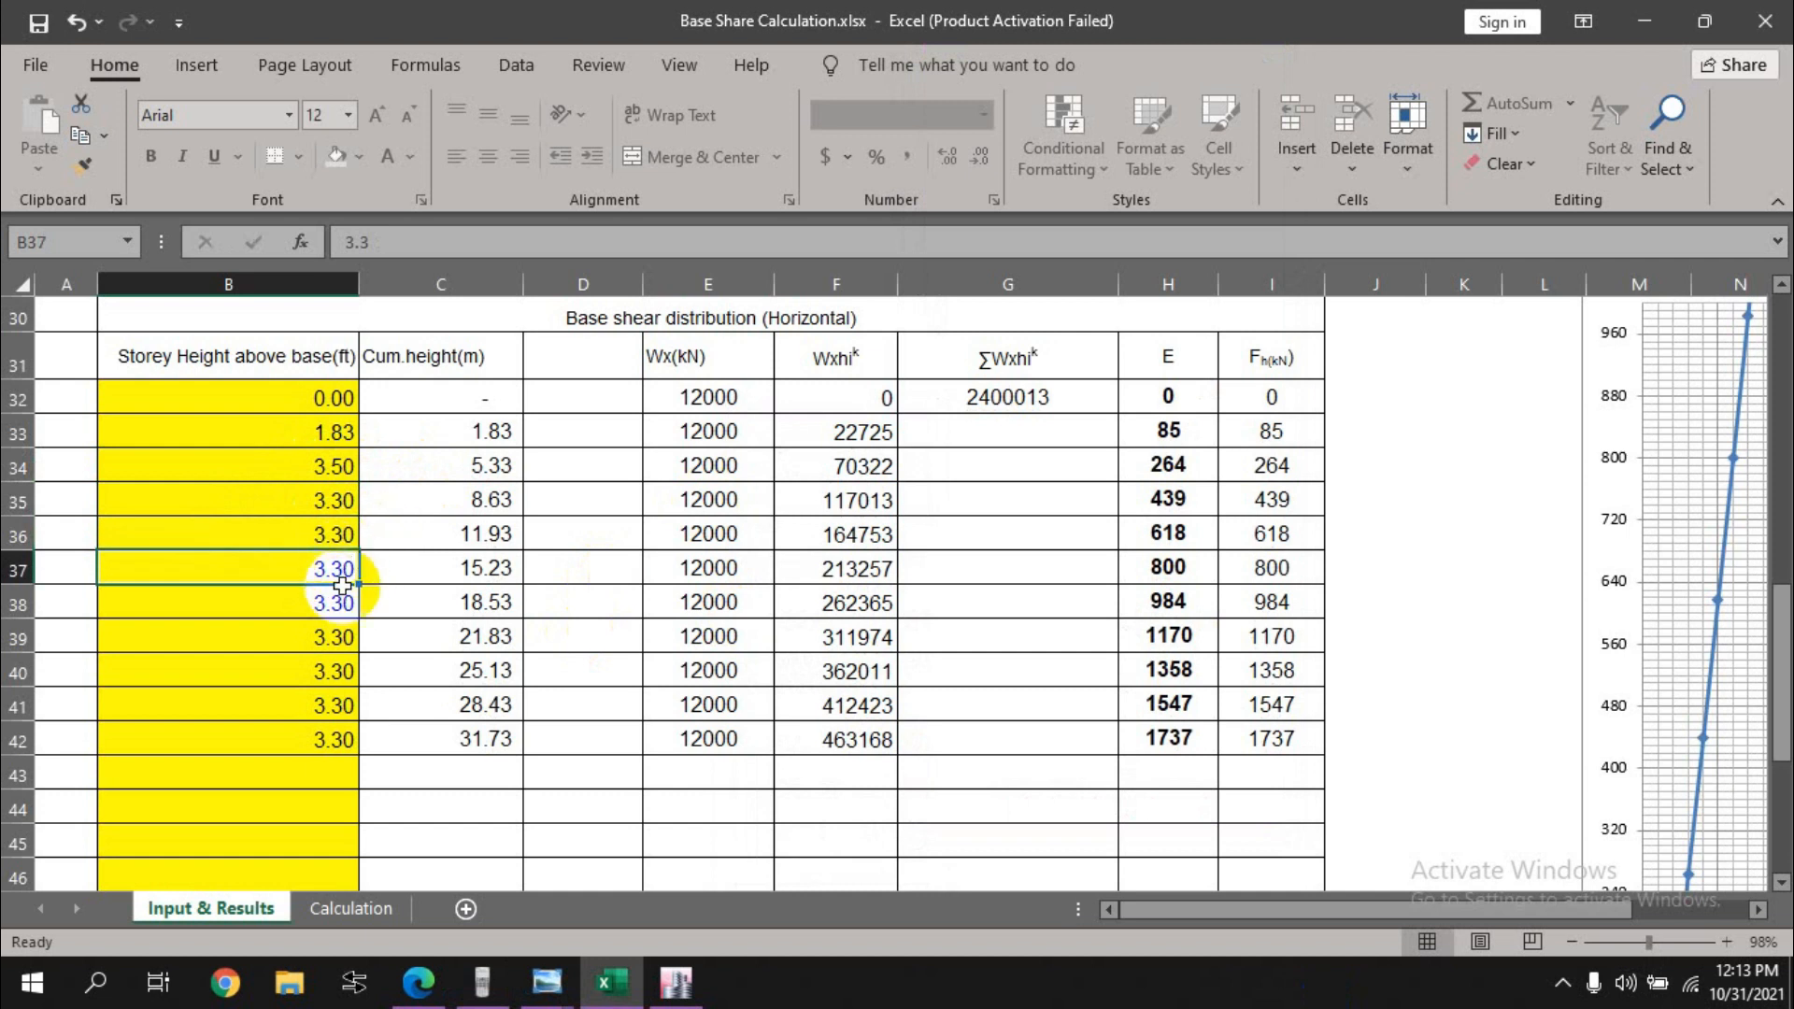
pyautogui.click(337, 608)
pyautogui.click(331, 642)
pyautogui.write('0')
pyautogui.click(332, 674)
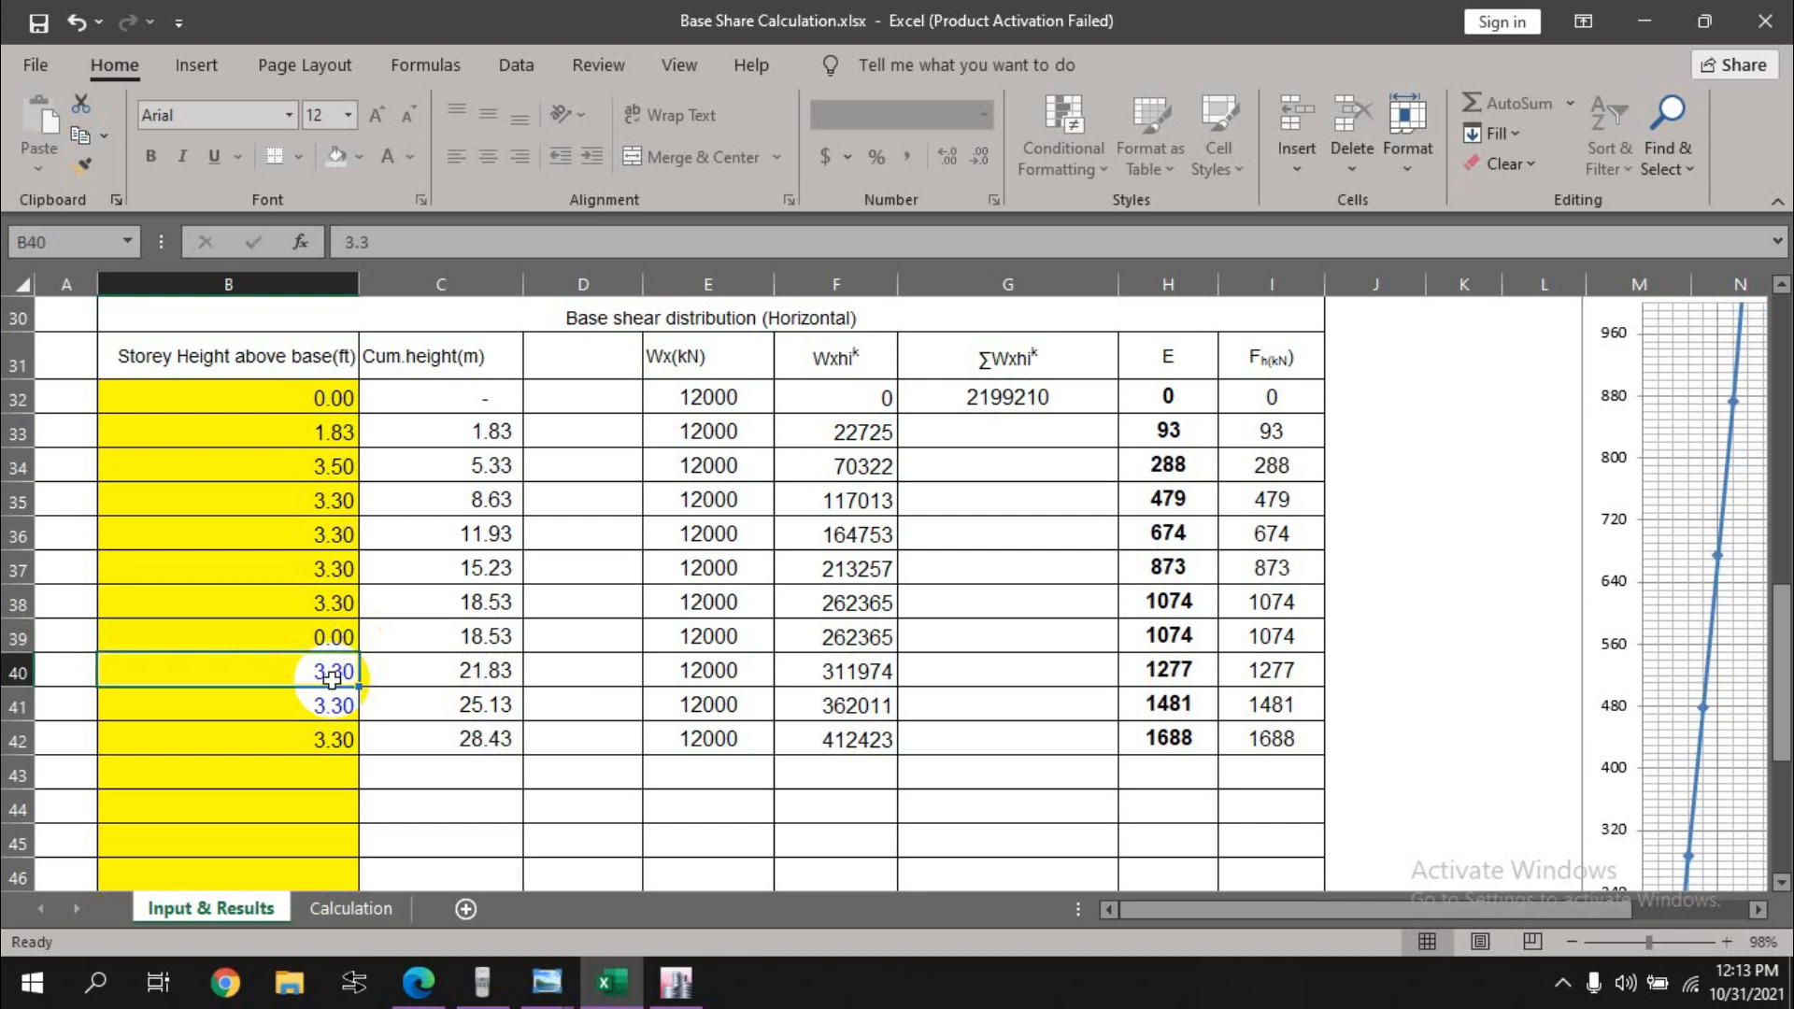
pyautogui.write('0')
pyautogui.press('Return')
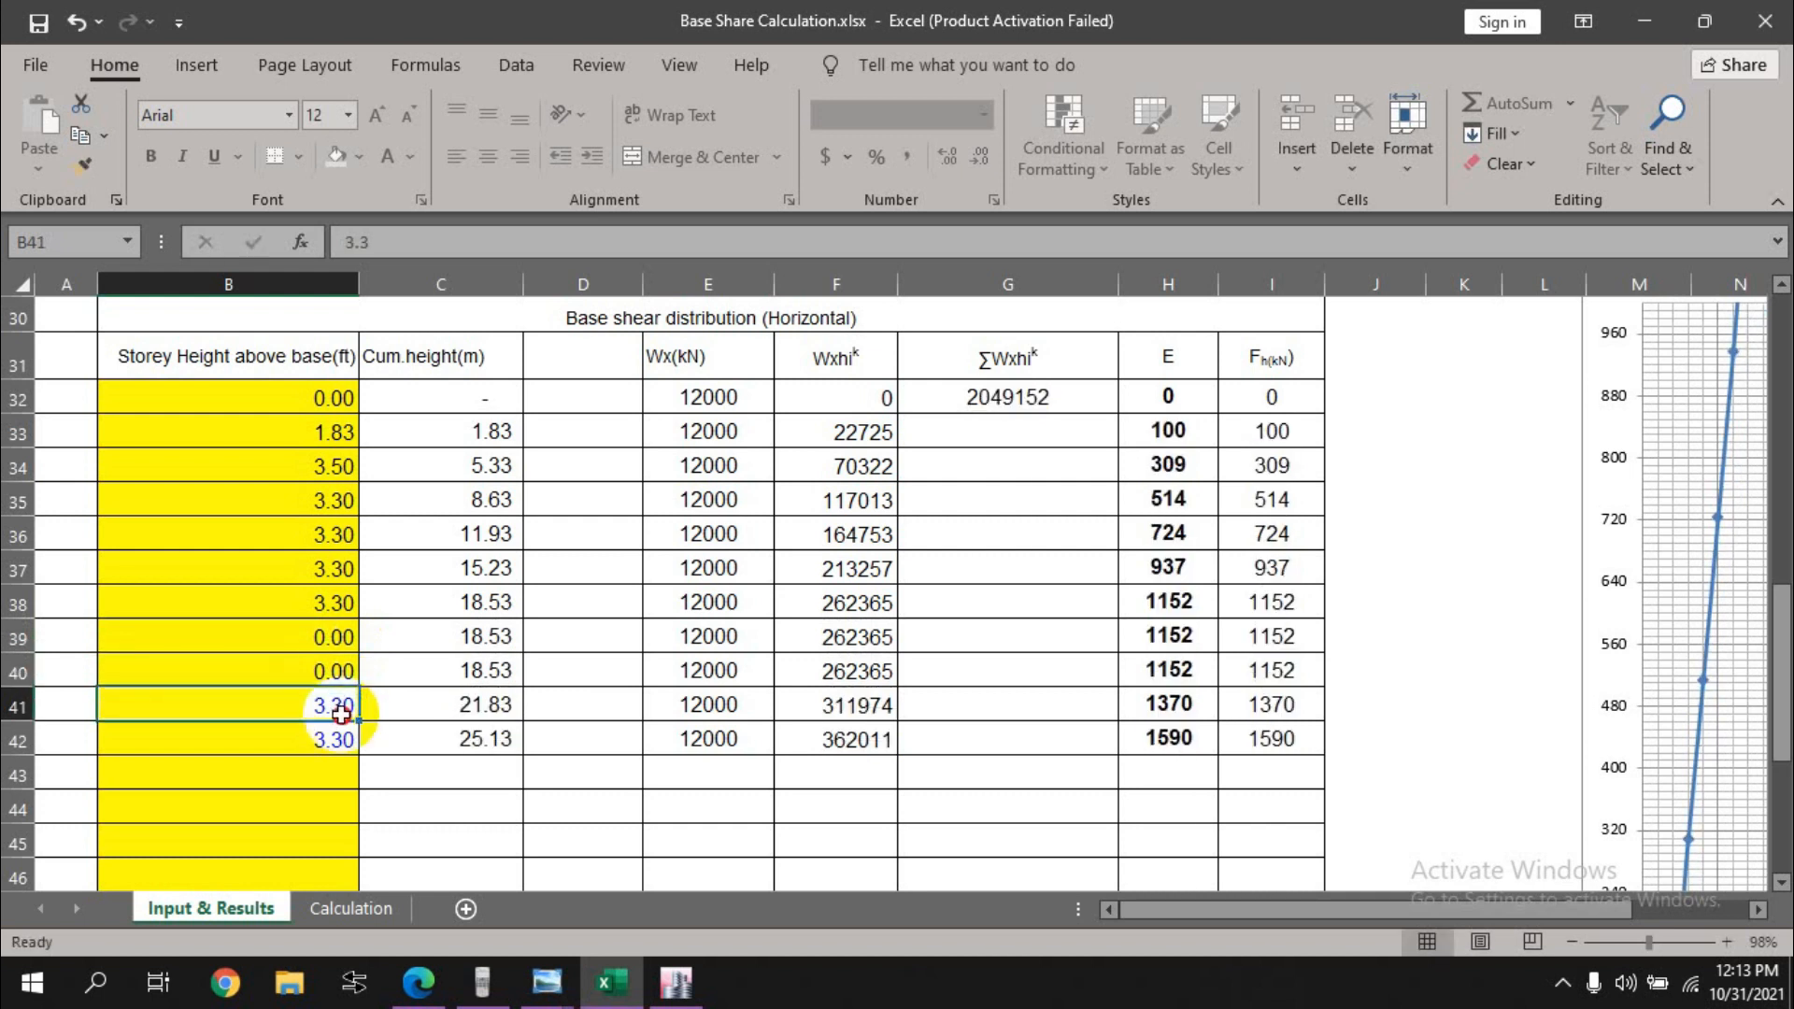
pyautogui.write('0')
pyautogui.press('Return')
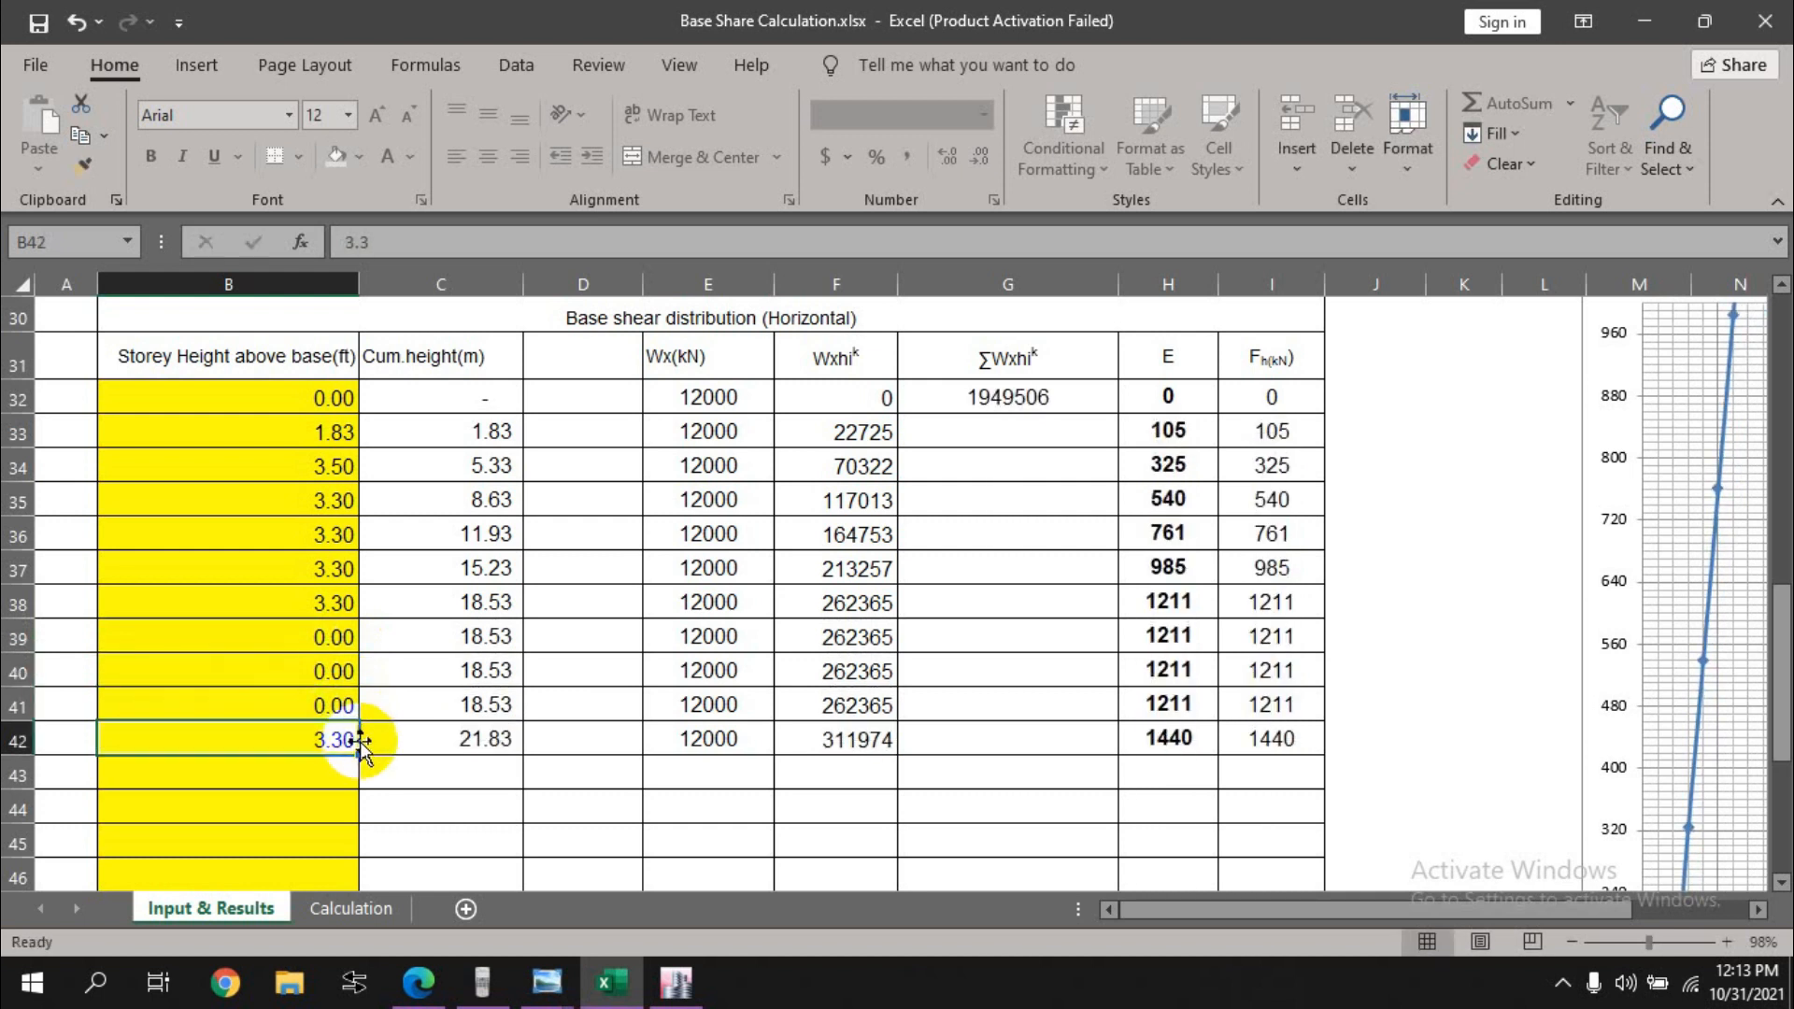
pyautogui.write('0')
pyautogui.press('Return')
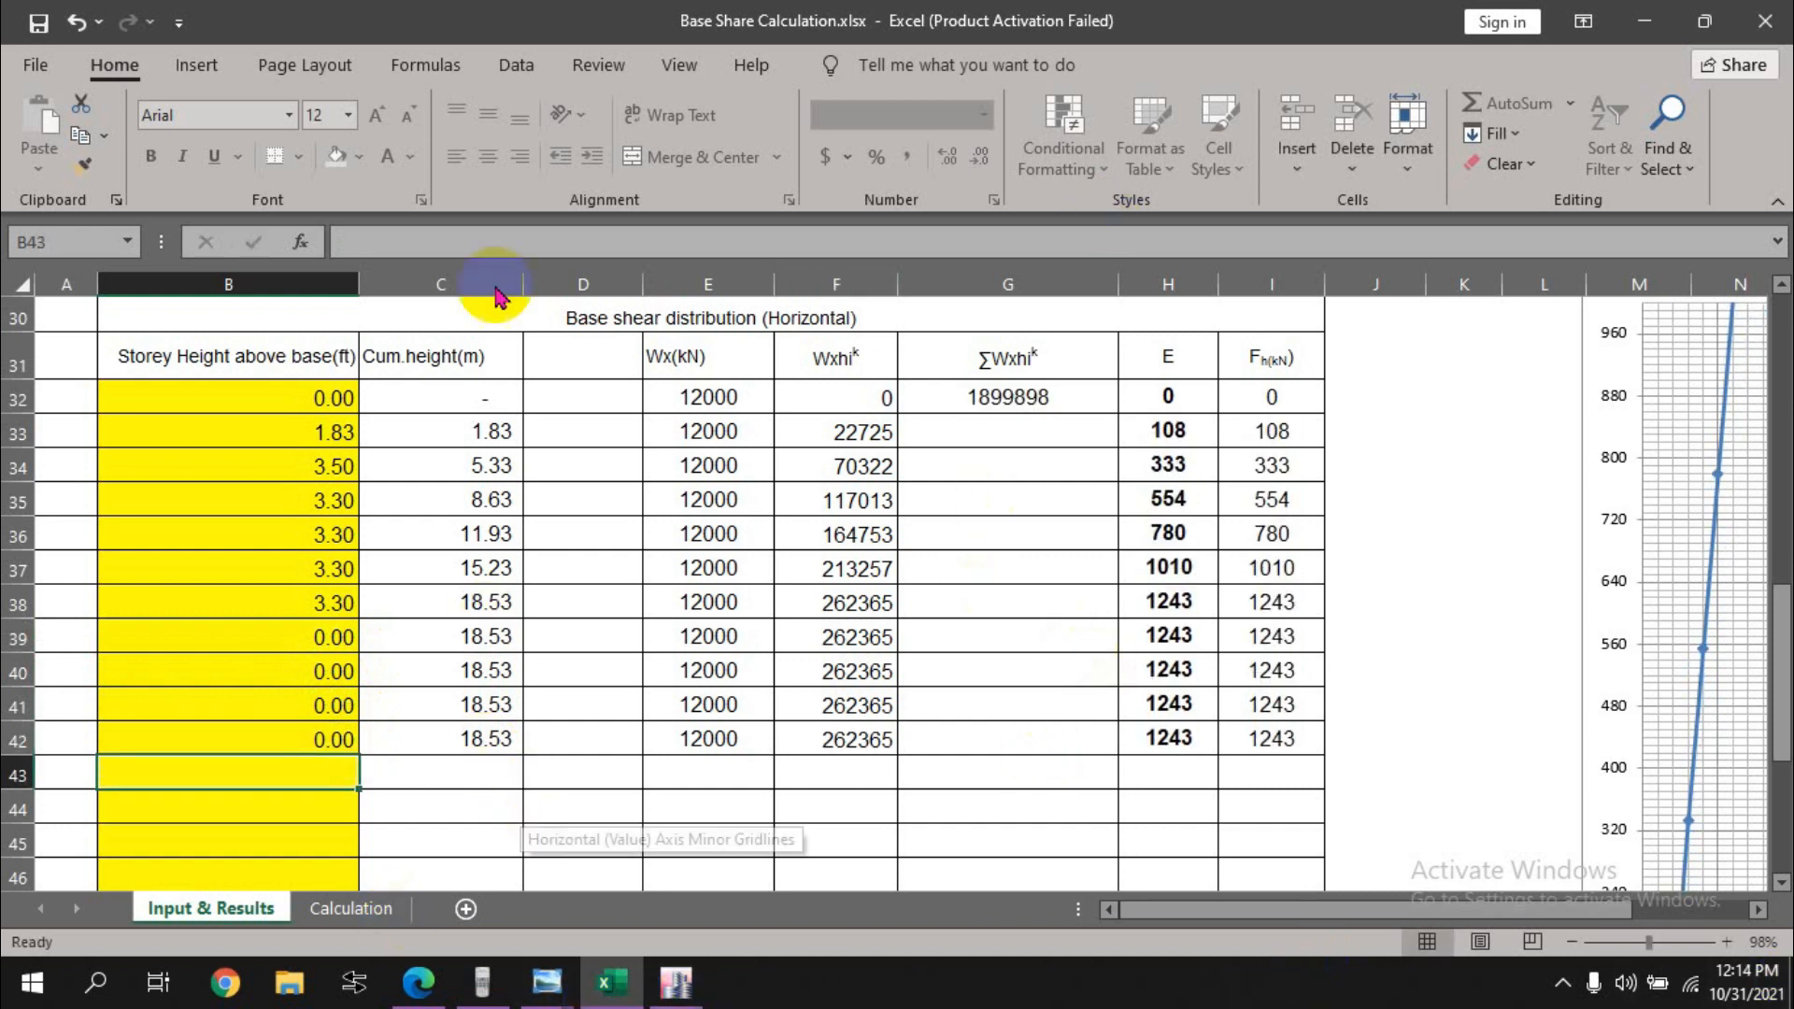
# Step: Look up the Sa percentage and the exponent K in the base shear results above the distribution table
pyautogui.scroll(1, 782, 759)
pyautogui.scroll(3, 782, 758)
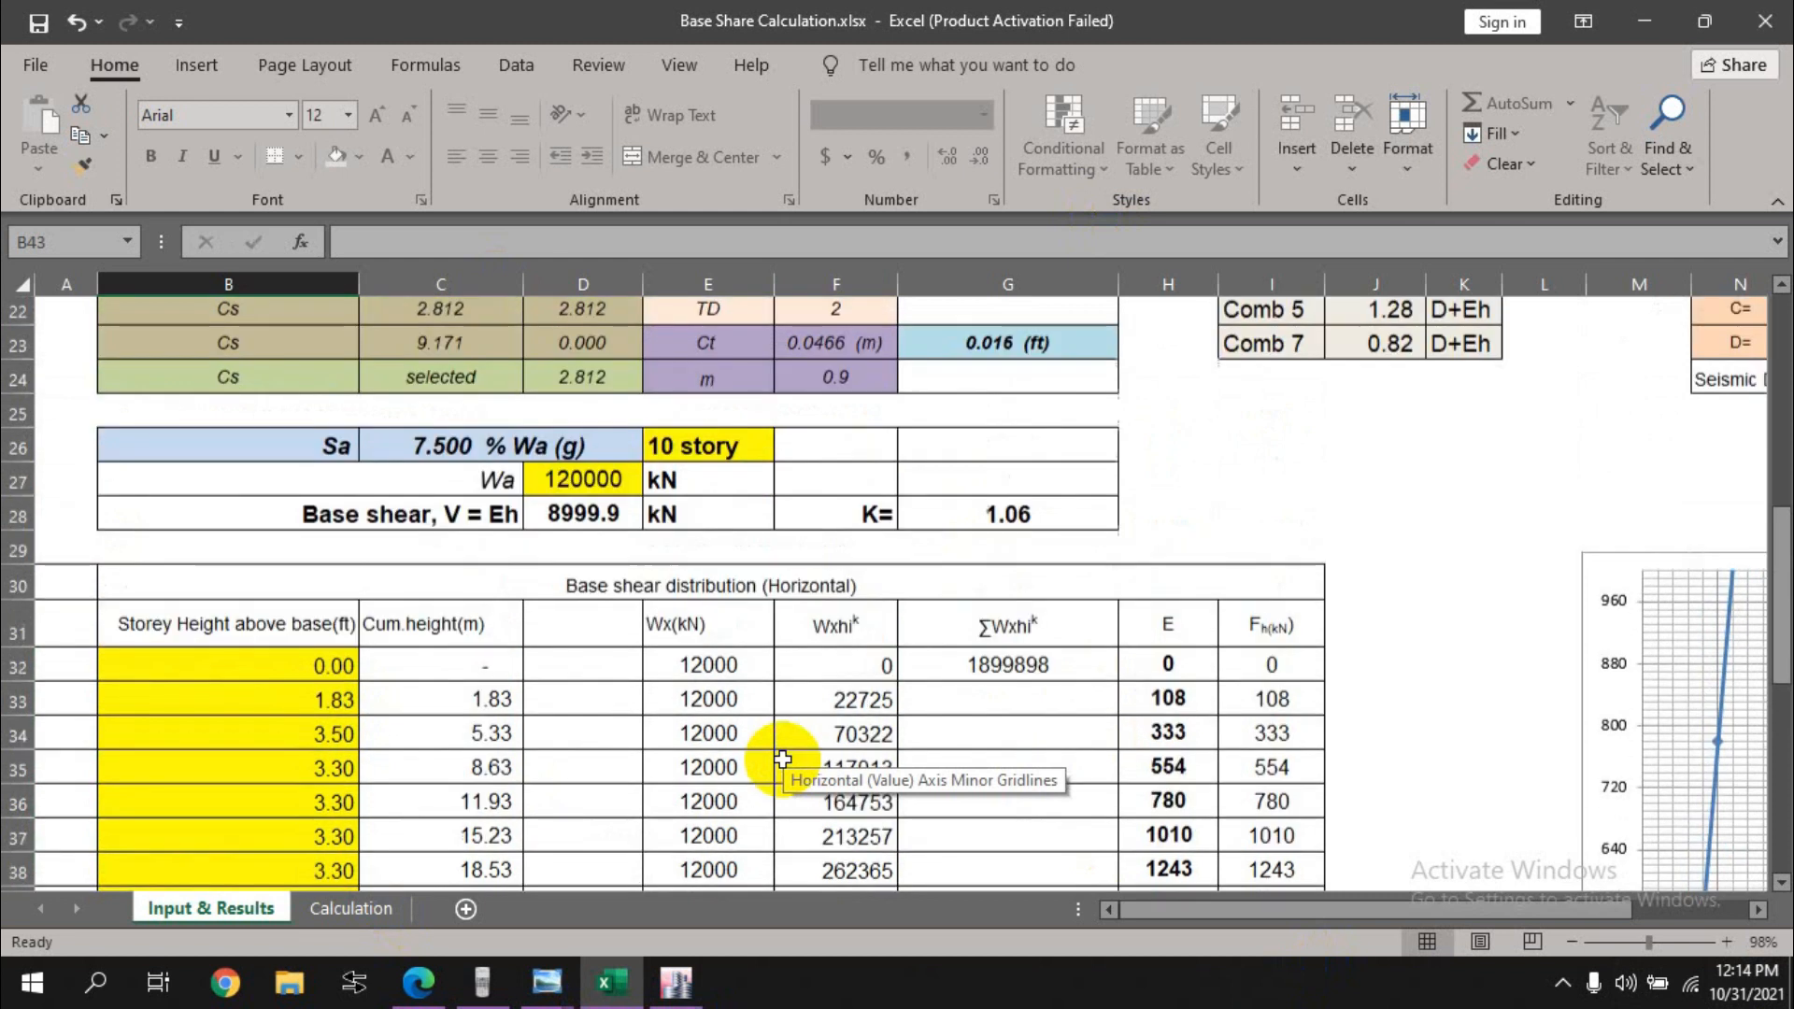
pyautogui.click(534, 488)
pyautogui.scroll(-1, 535, 487)
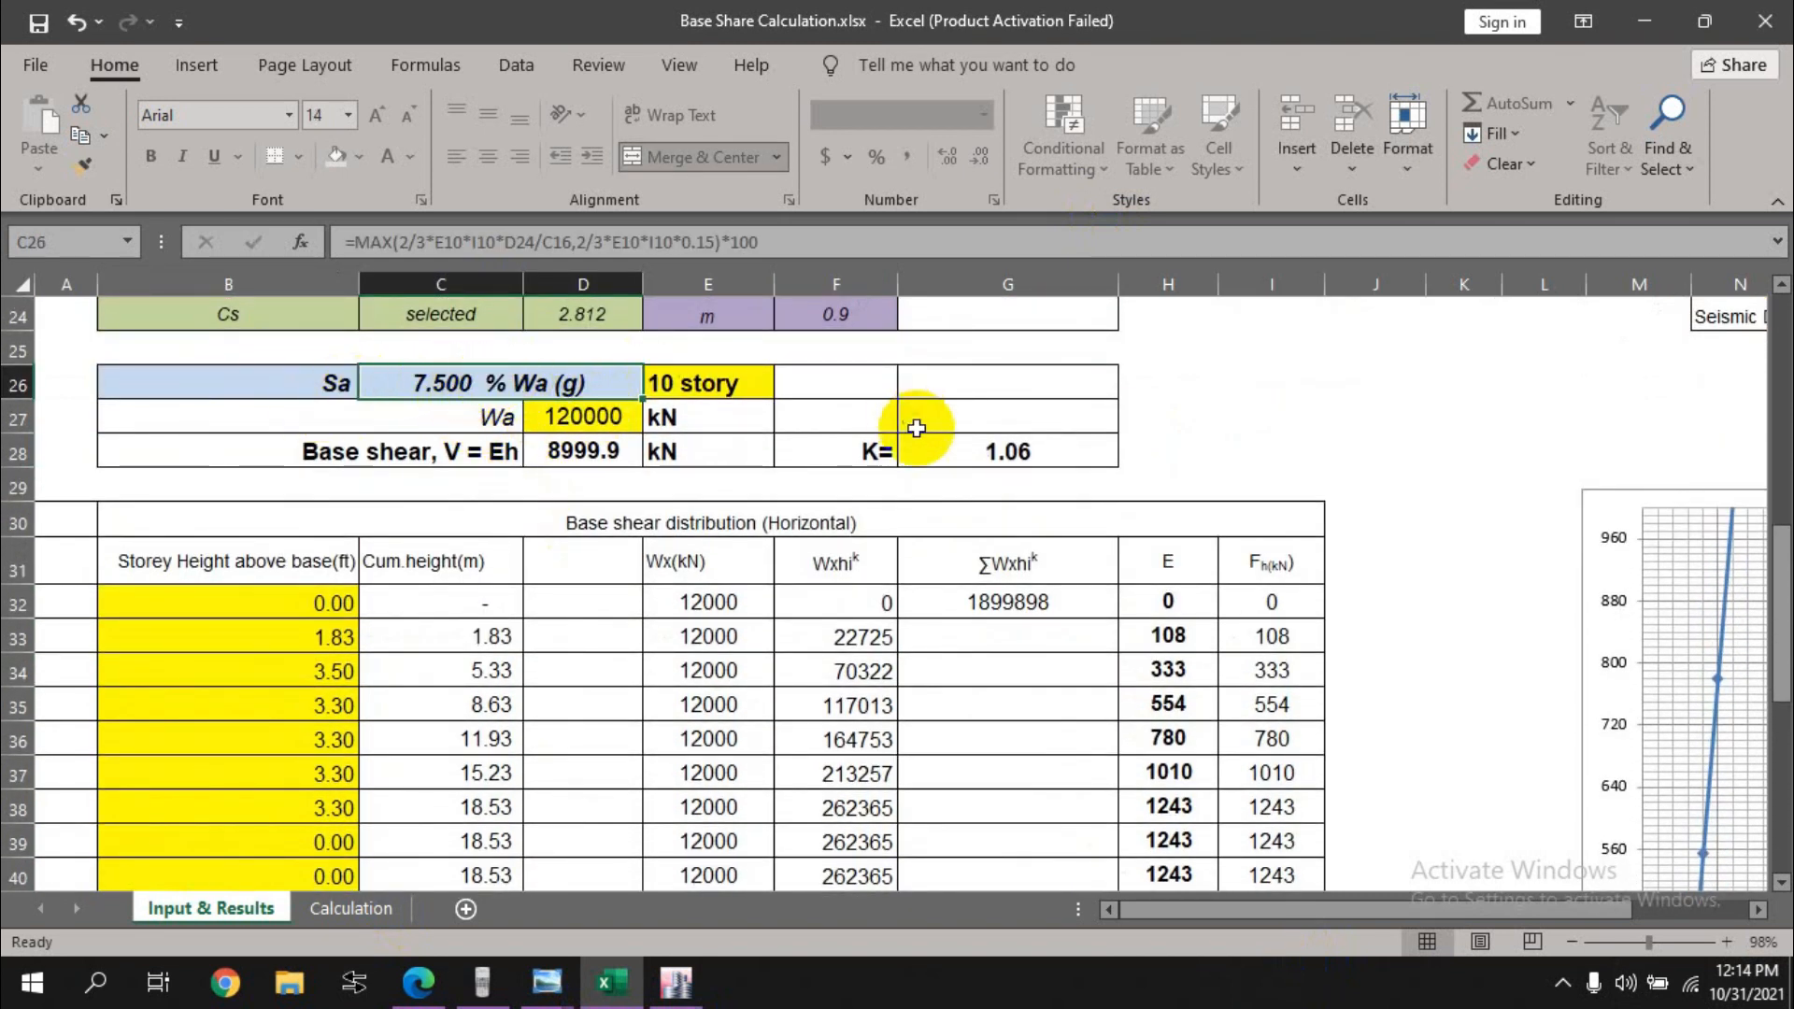
pyautogui.click(991, 450)
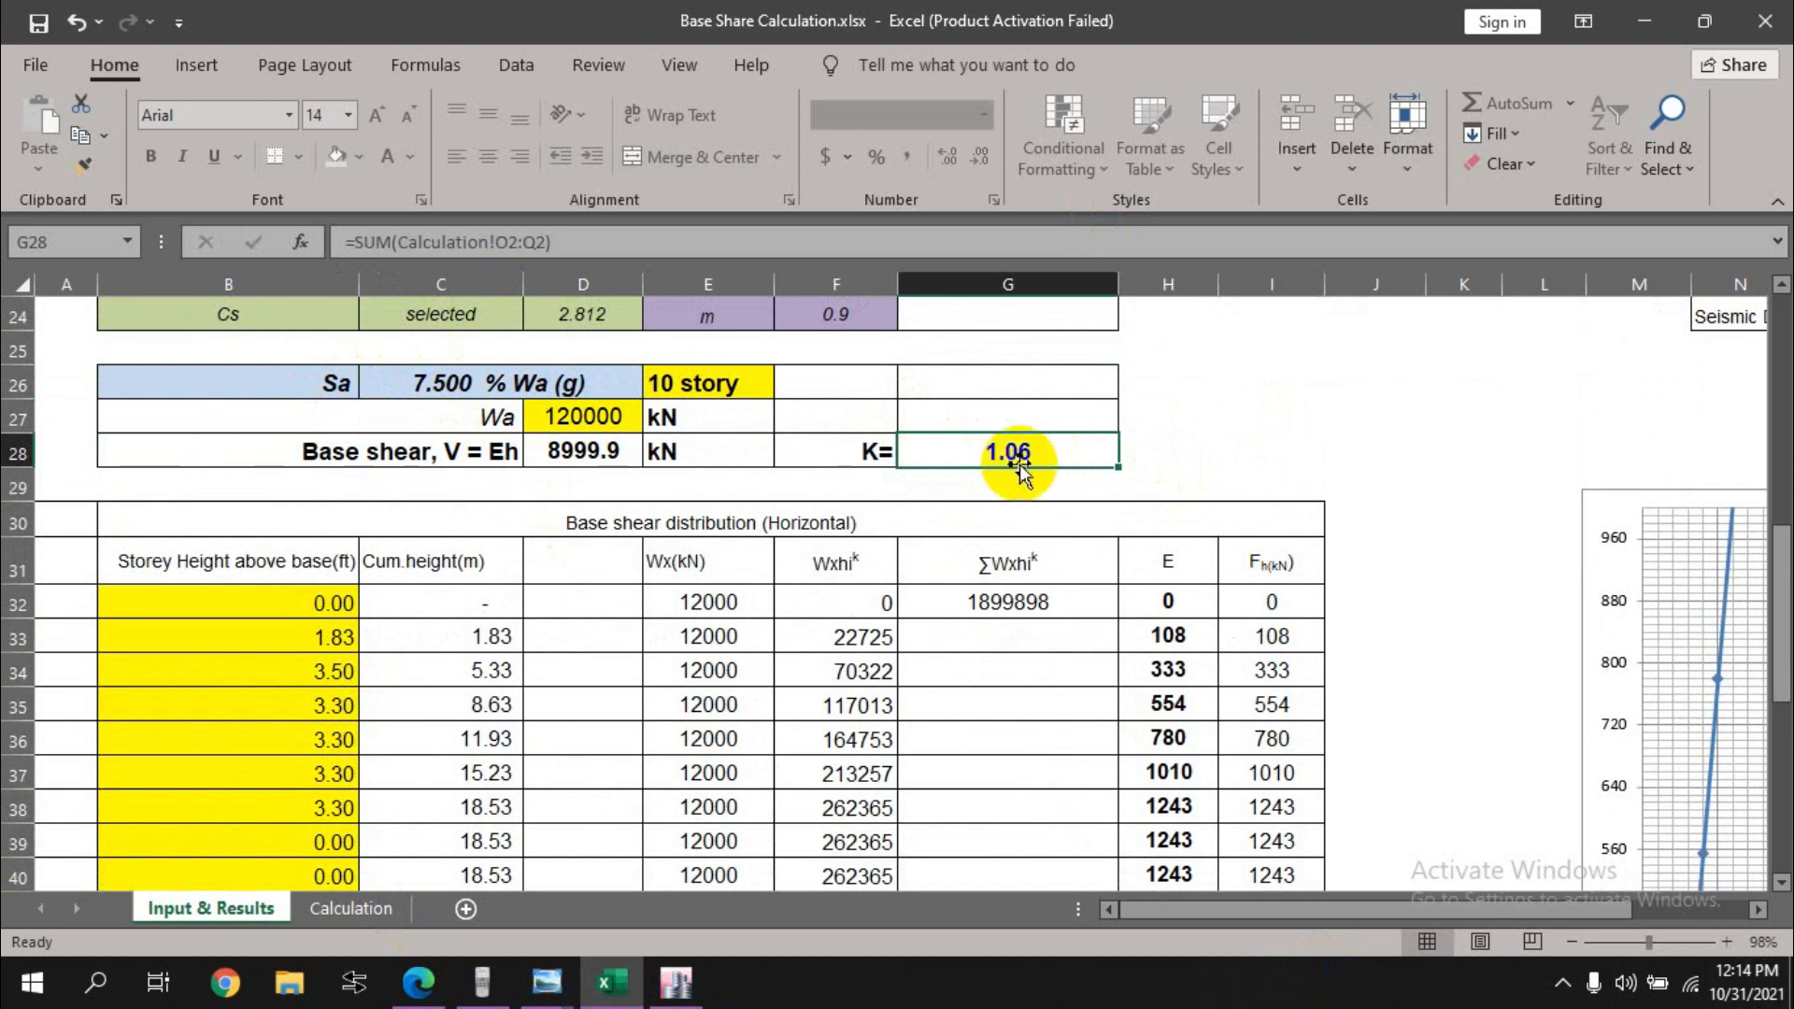
# Step: Switch to ETABS and set the building height exponent K of the EQx Manual load pattern to 1.06
pyautogui.click(420, 986)
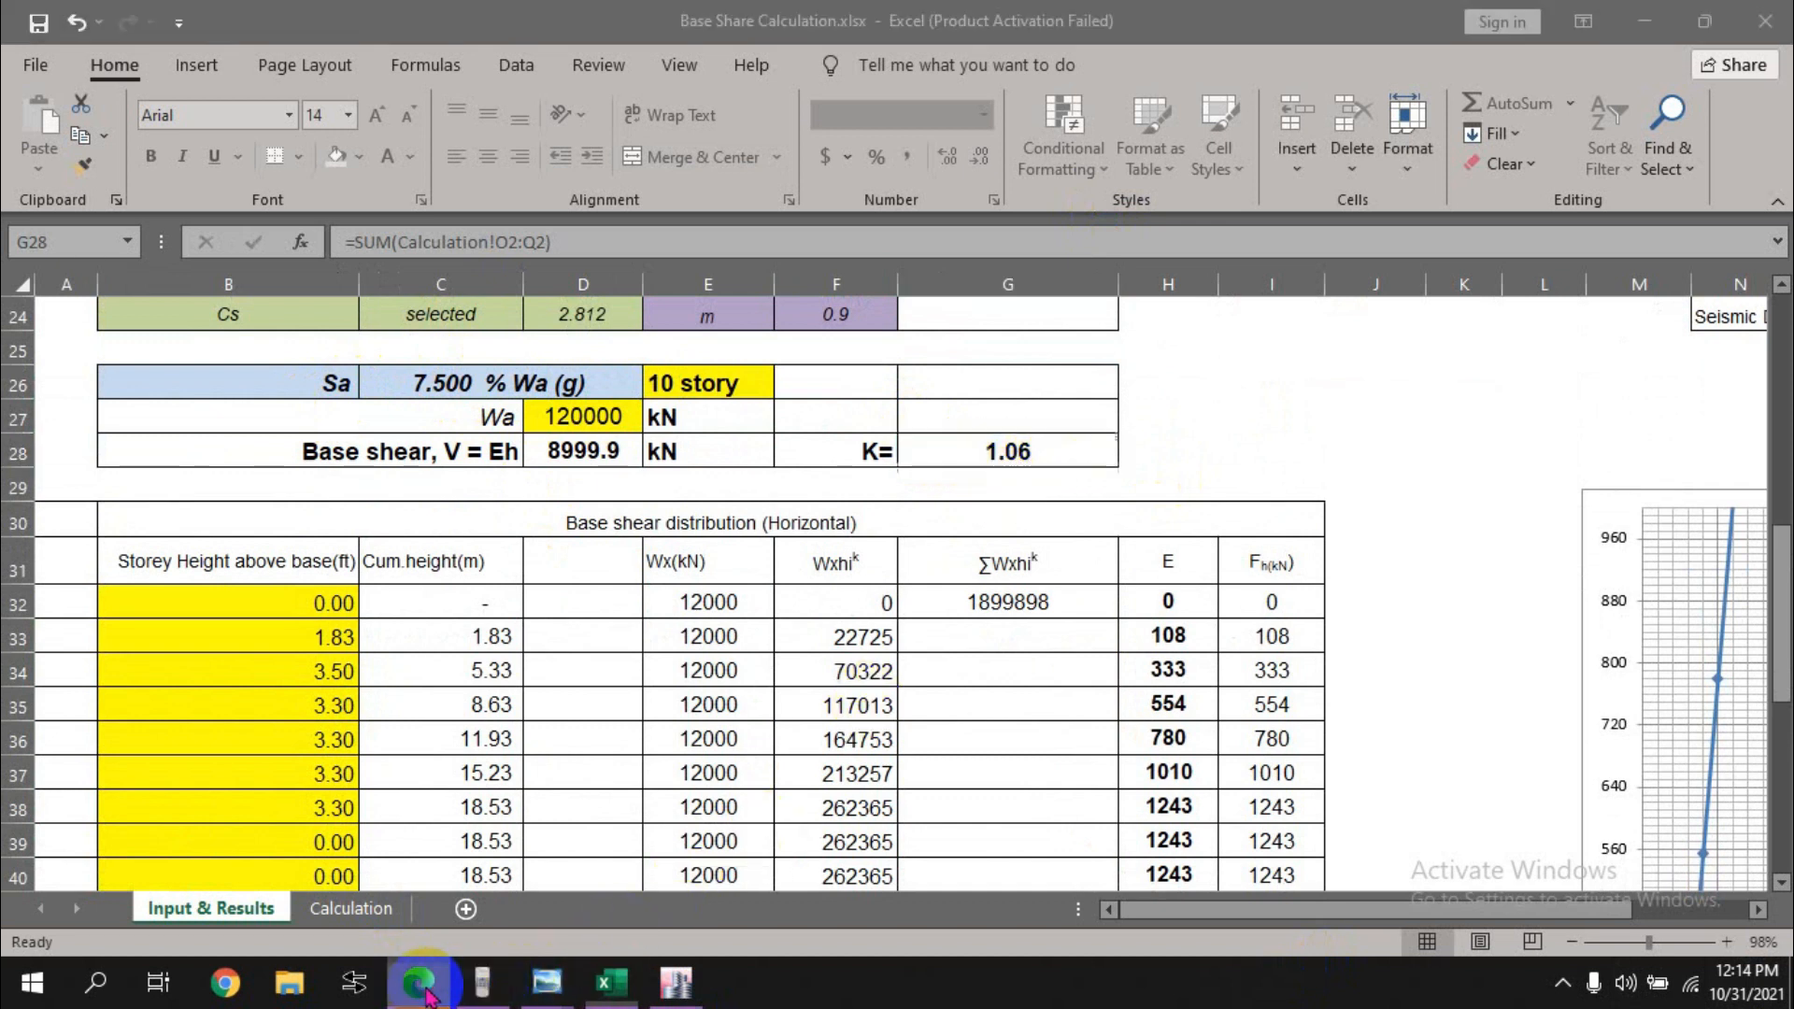
pyautogui.click(606, 981)
pyautogui.click(676, 981)
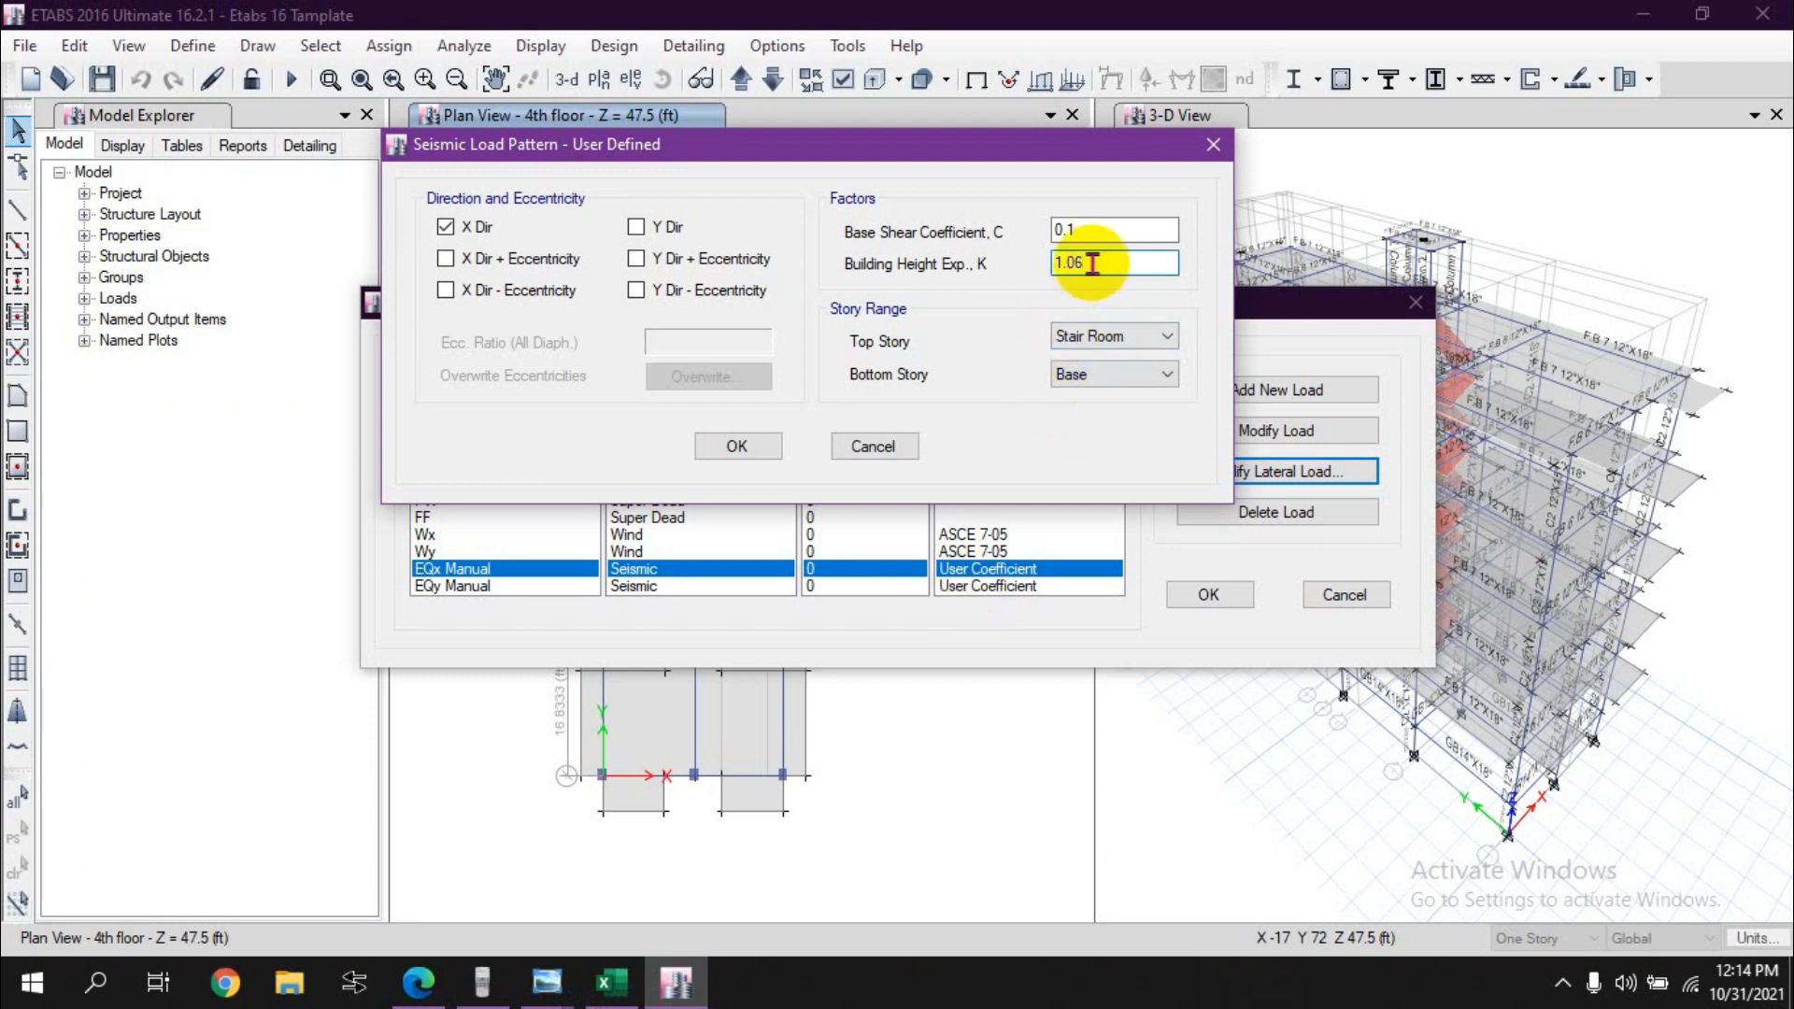
# Step: Recheck the Sa percentage in the Excel workbook and set the base shear coefficient C of EQx Manual to 0.075 in ETABS
pyautogui.click(1096, 232)
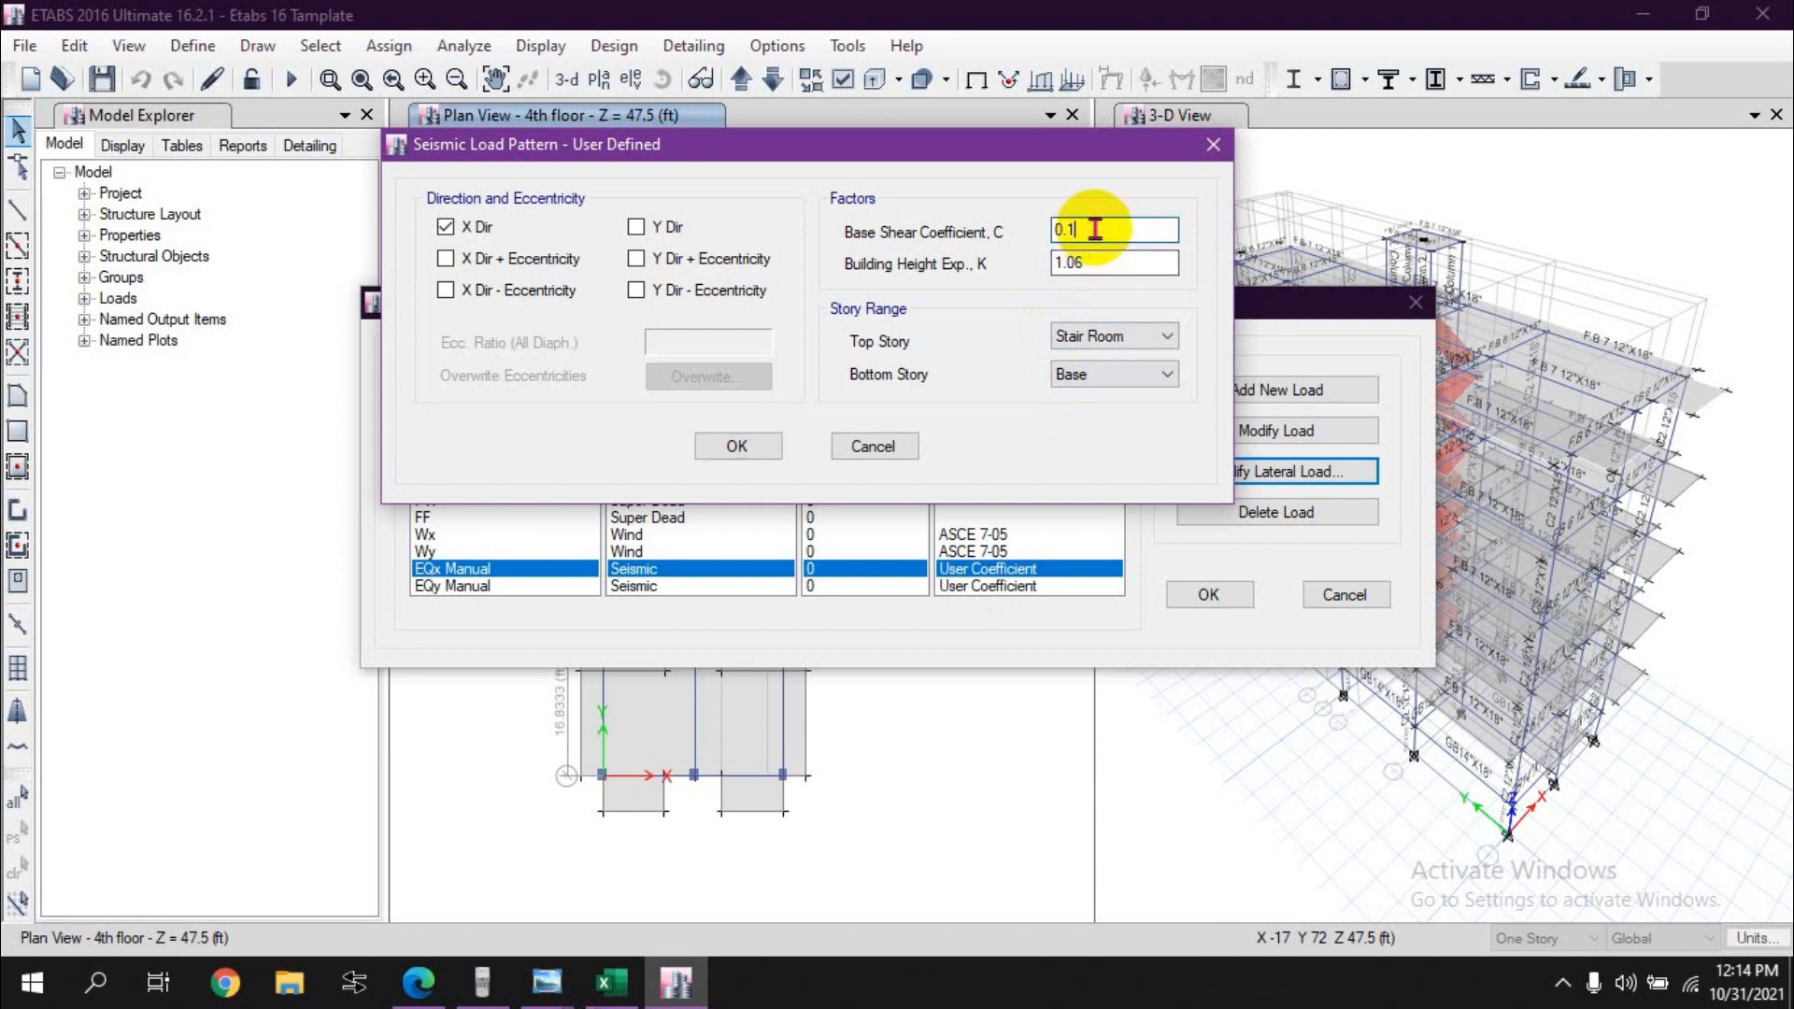
pyautogui.click(611, 982)
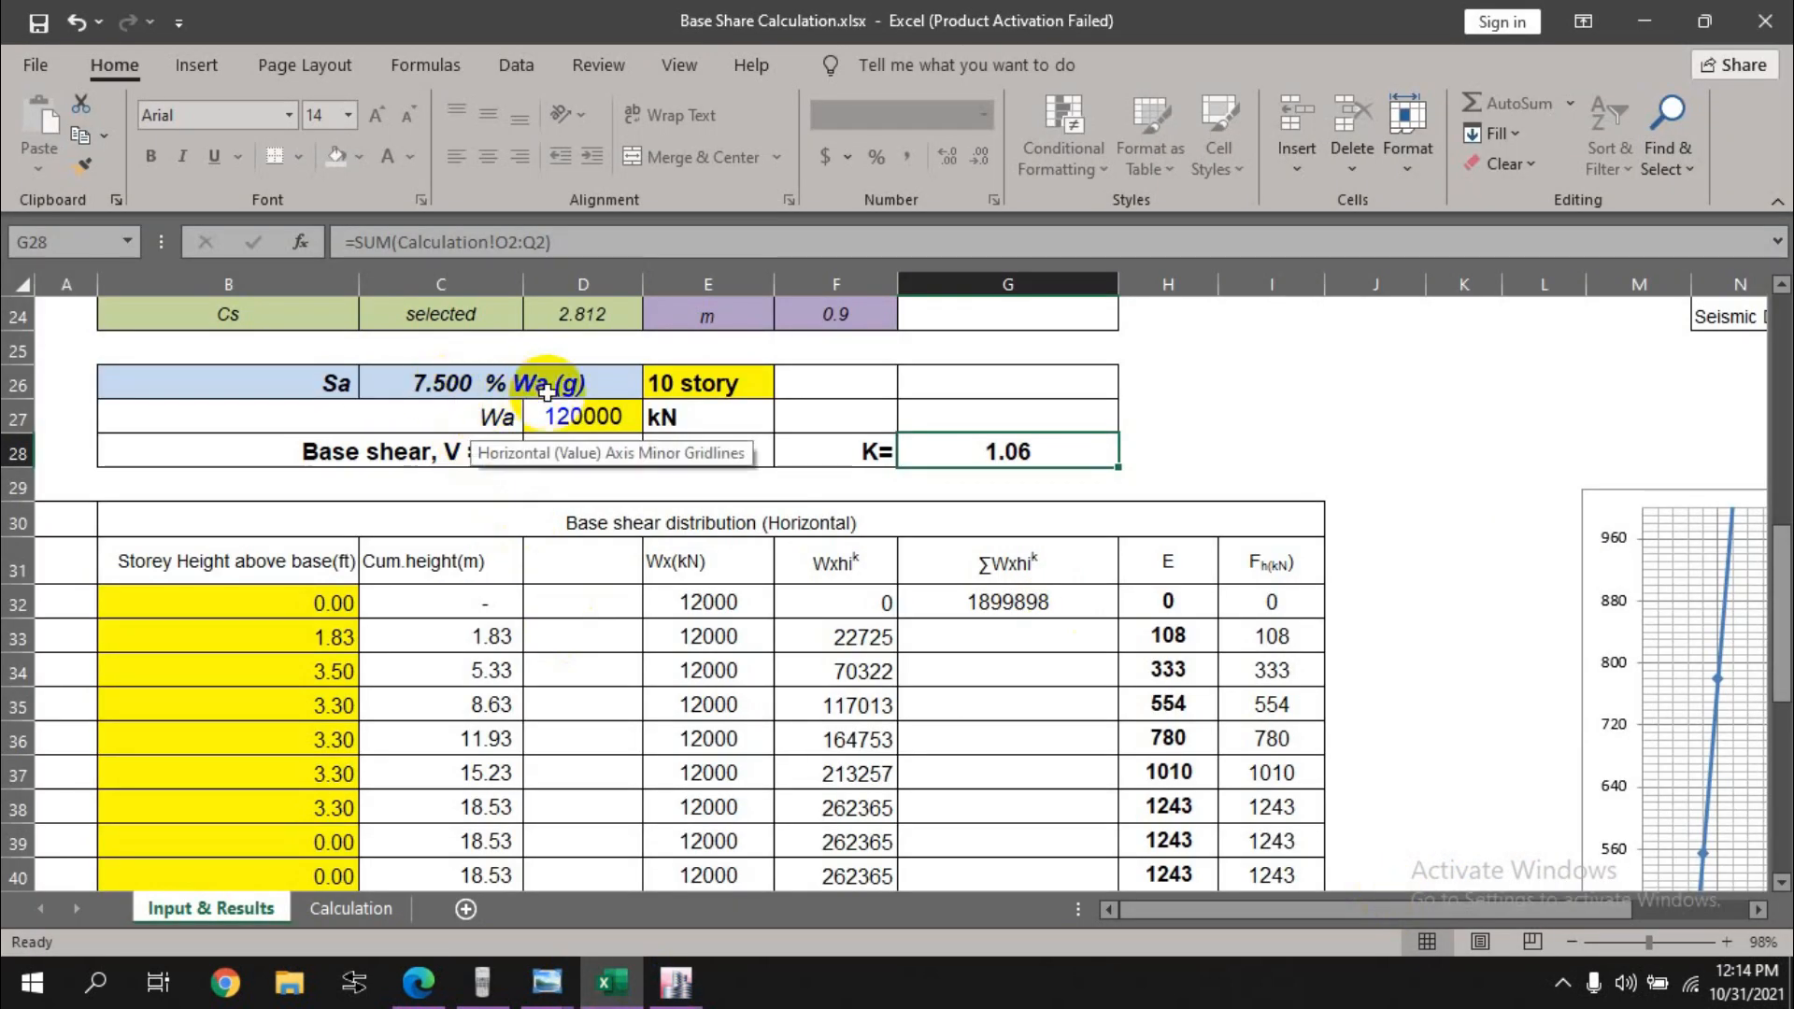
pyautogui.click(1645, 20)
pyautogui.moveTo(1083, 230); pyautogui.dragTo(1035, 245)
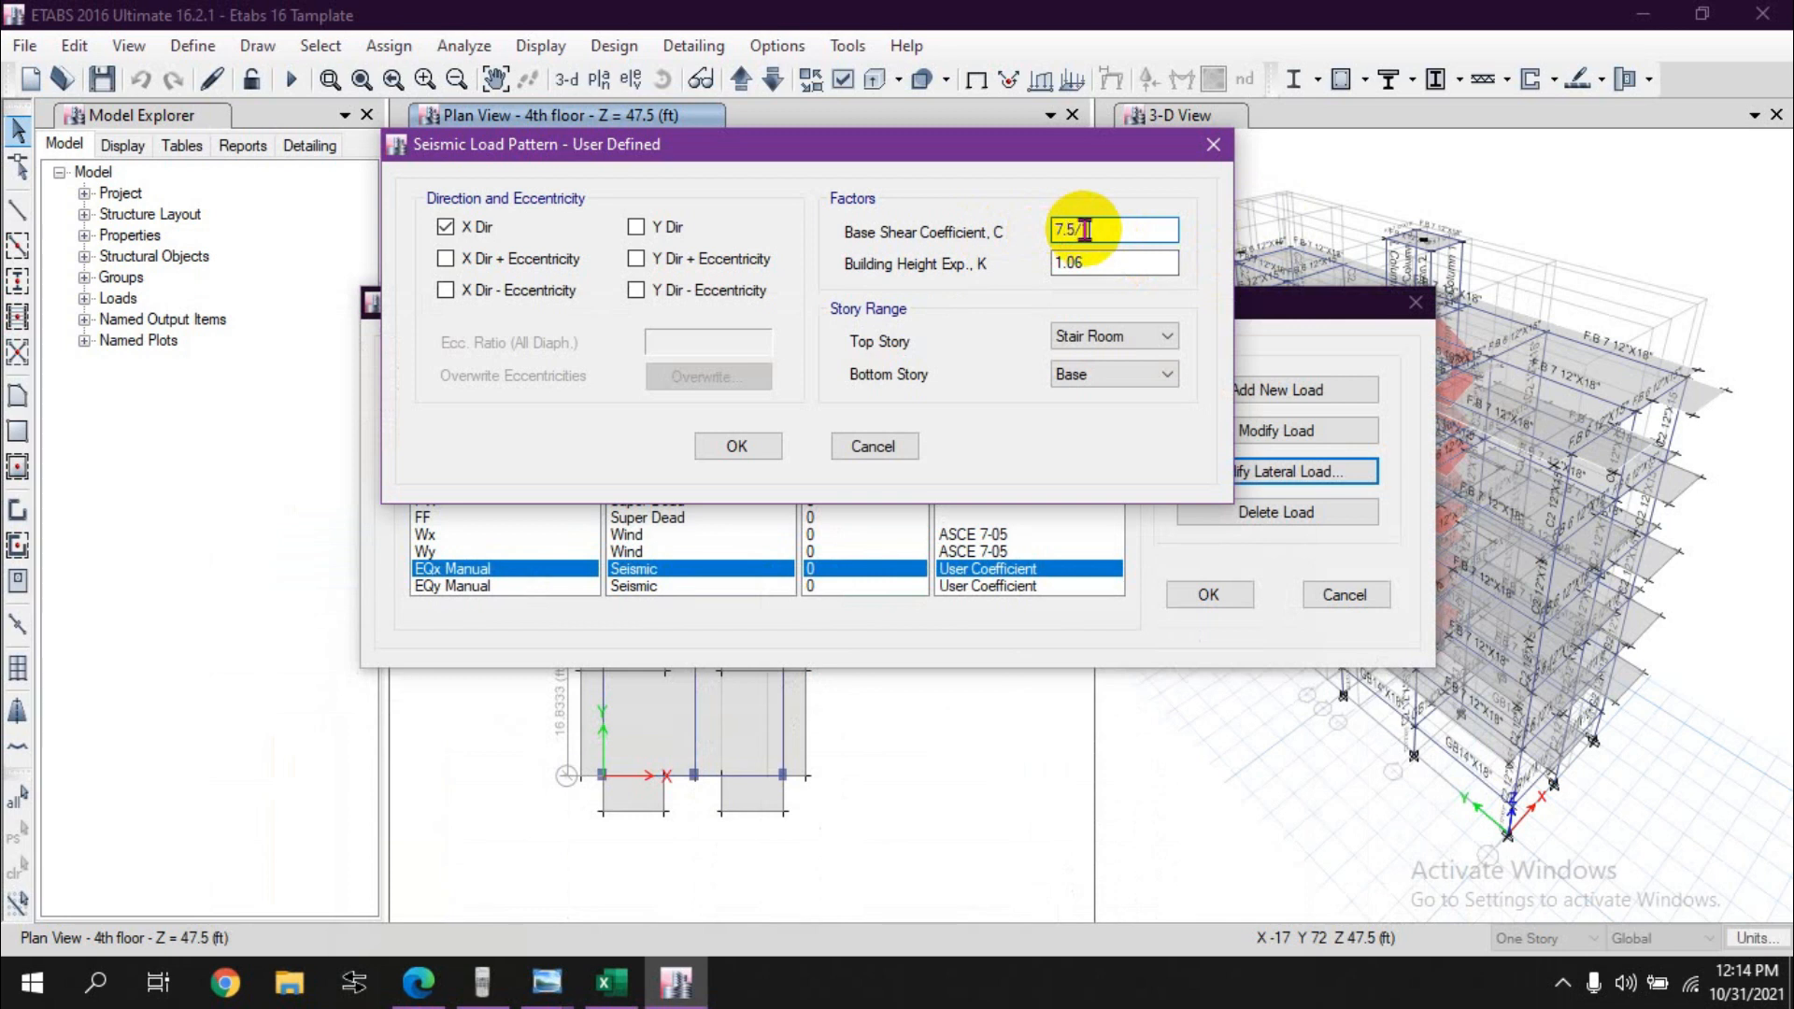
pyautogui.write('0.075')
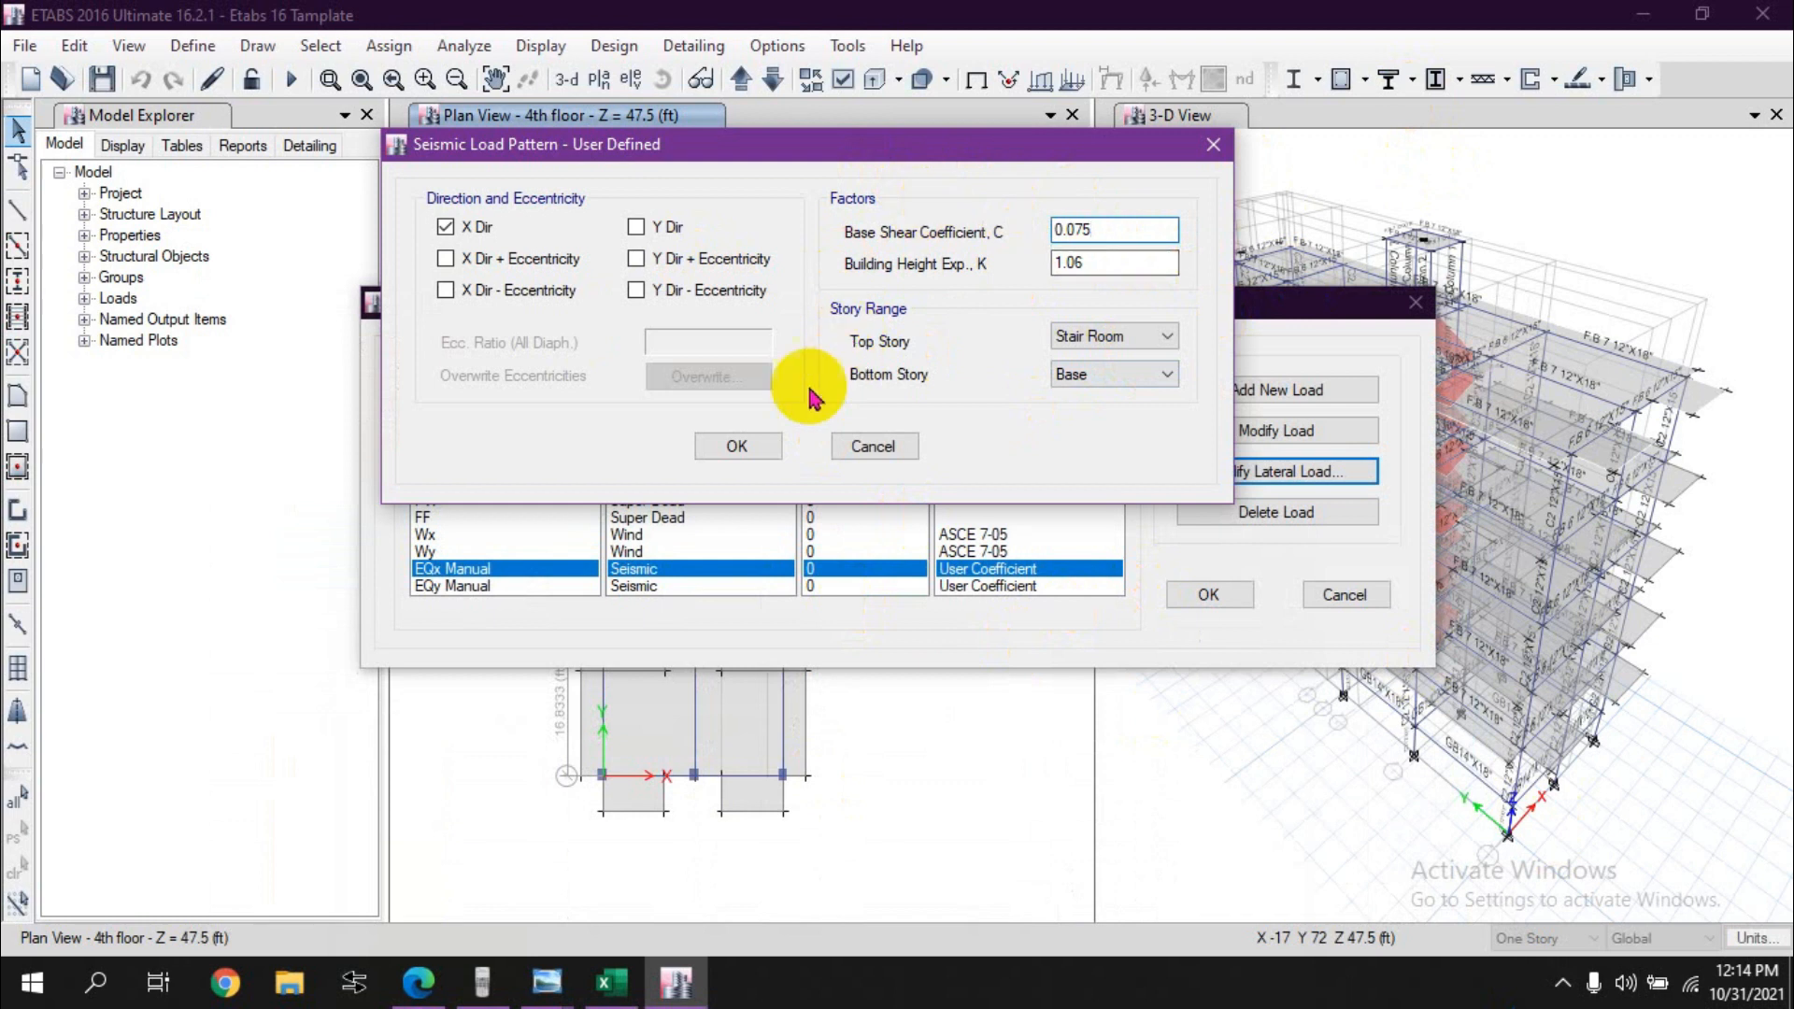
# Step: Copy the base shear coefficient of EQx Manual, set its story range from Roof down to Base, and accept the seismic settings
pyautogui.doubleClick(1068, 230)
pyautogui.rightClick(1072, 227)
pyautogui.click(1112, 311)
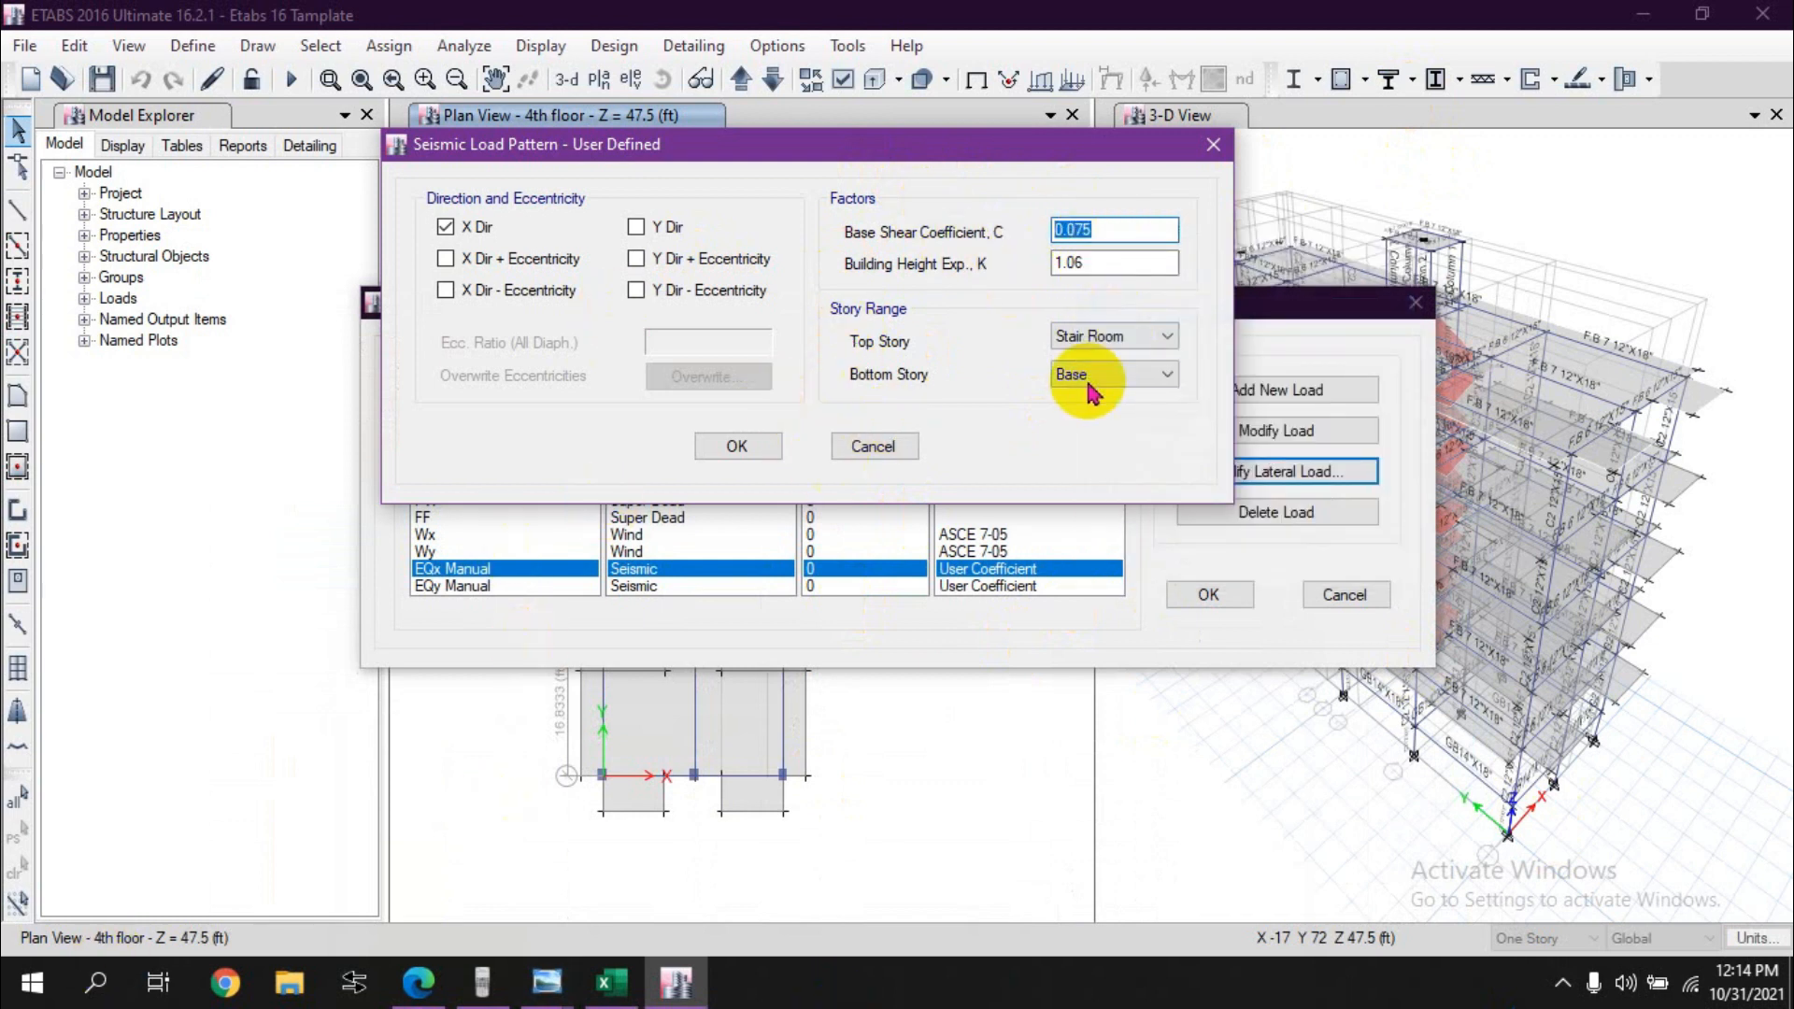
pyautogui.click(1142, 378)
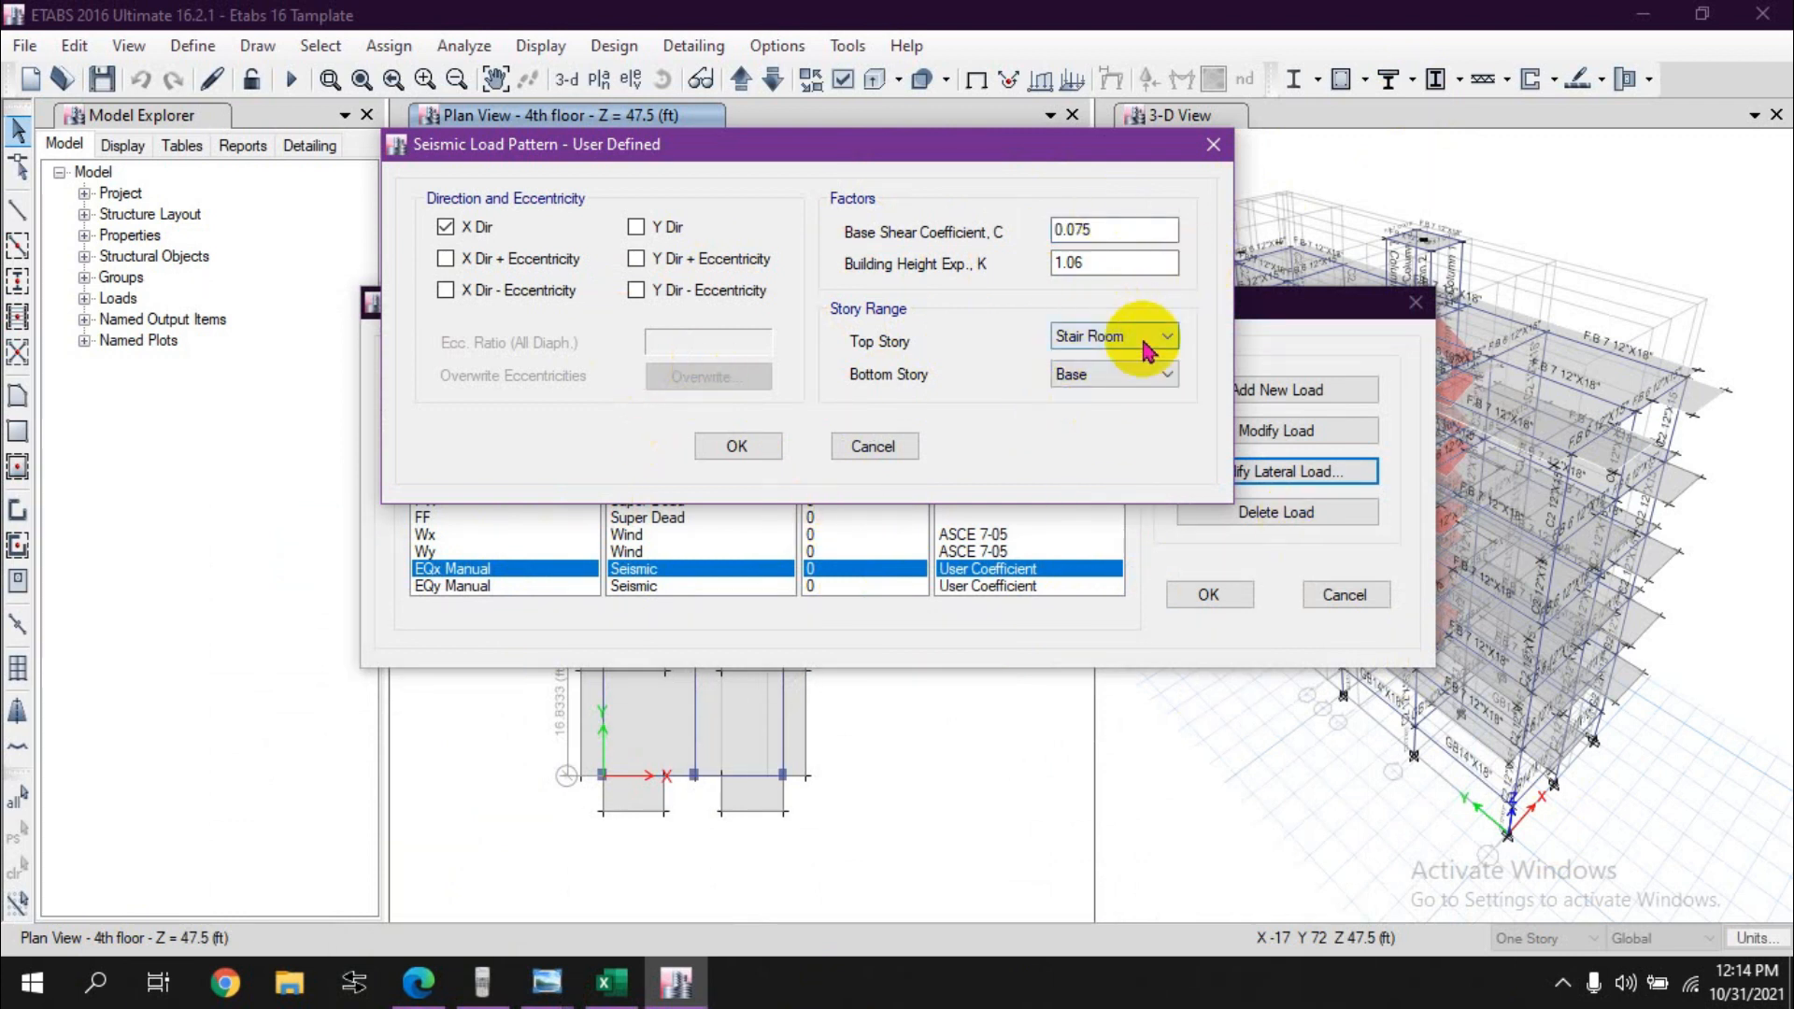
pyautogui.click(1108, 336)
pyautogui.click(1084, 359)
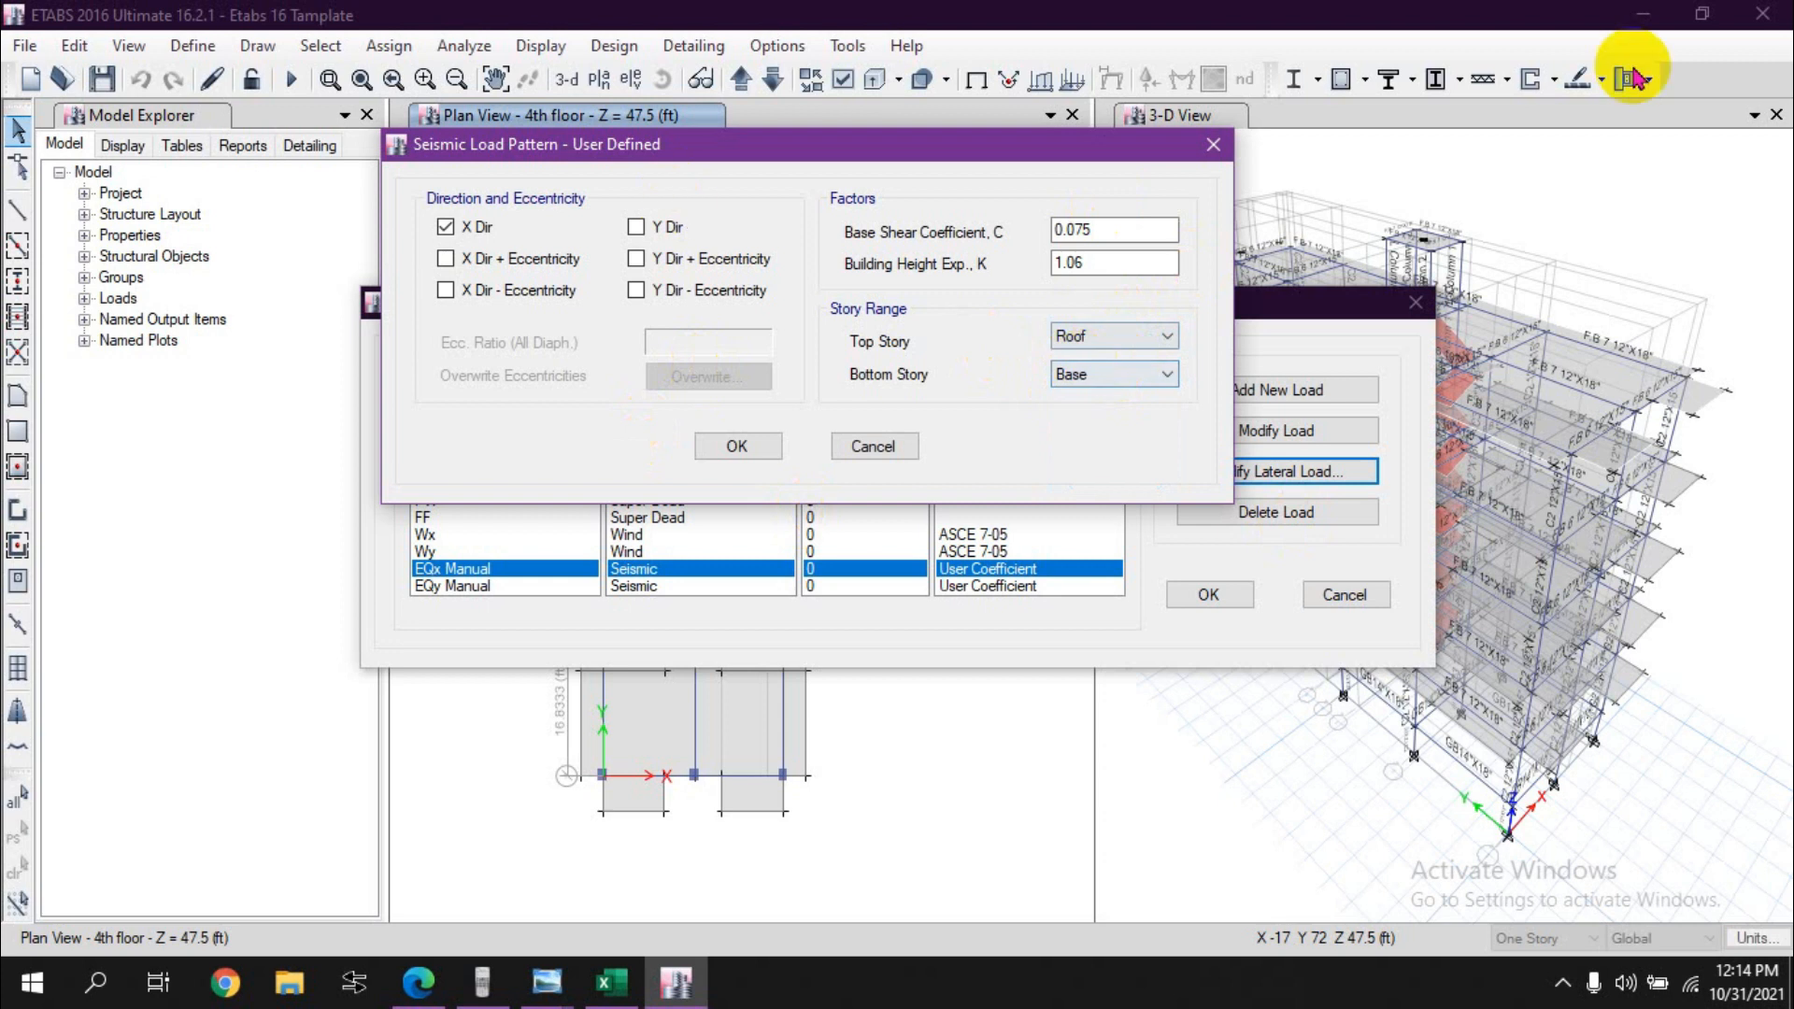
pyautogui.click(738, 446)
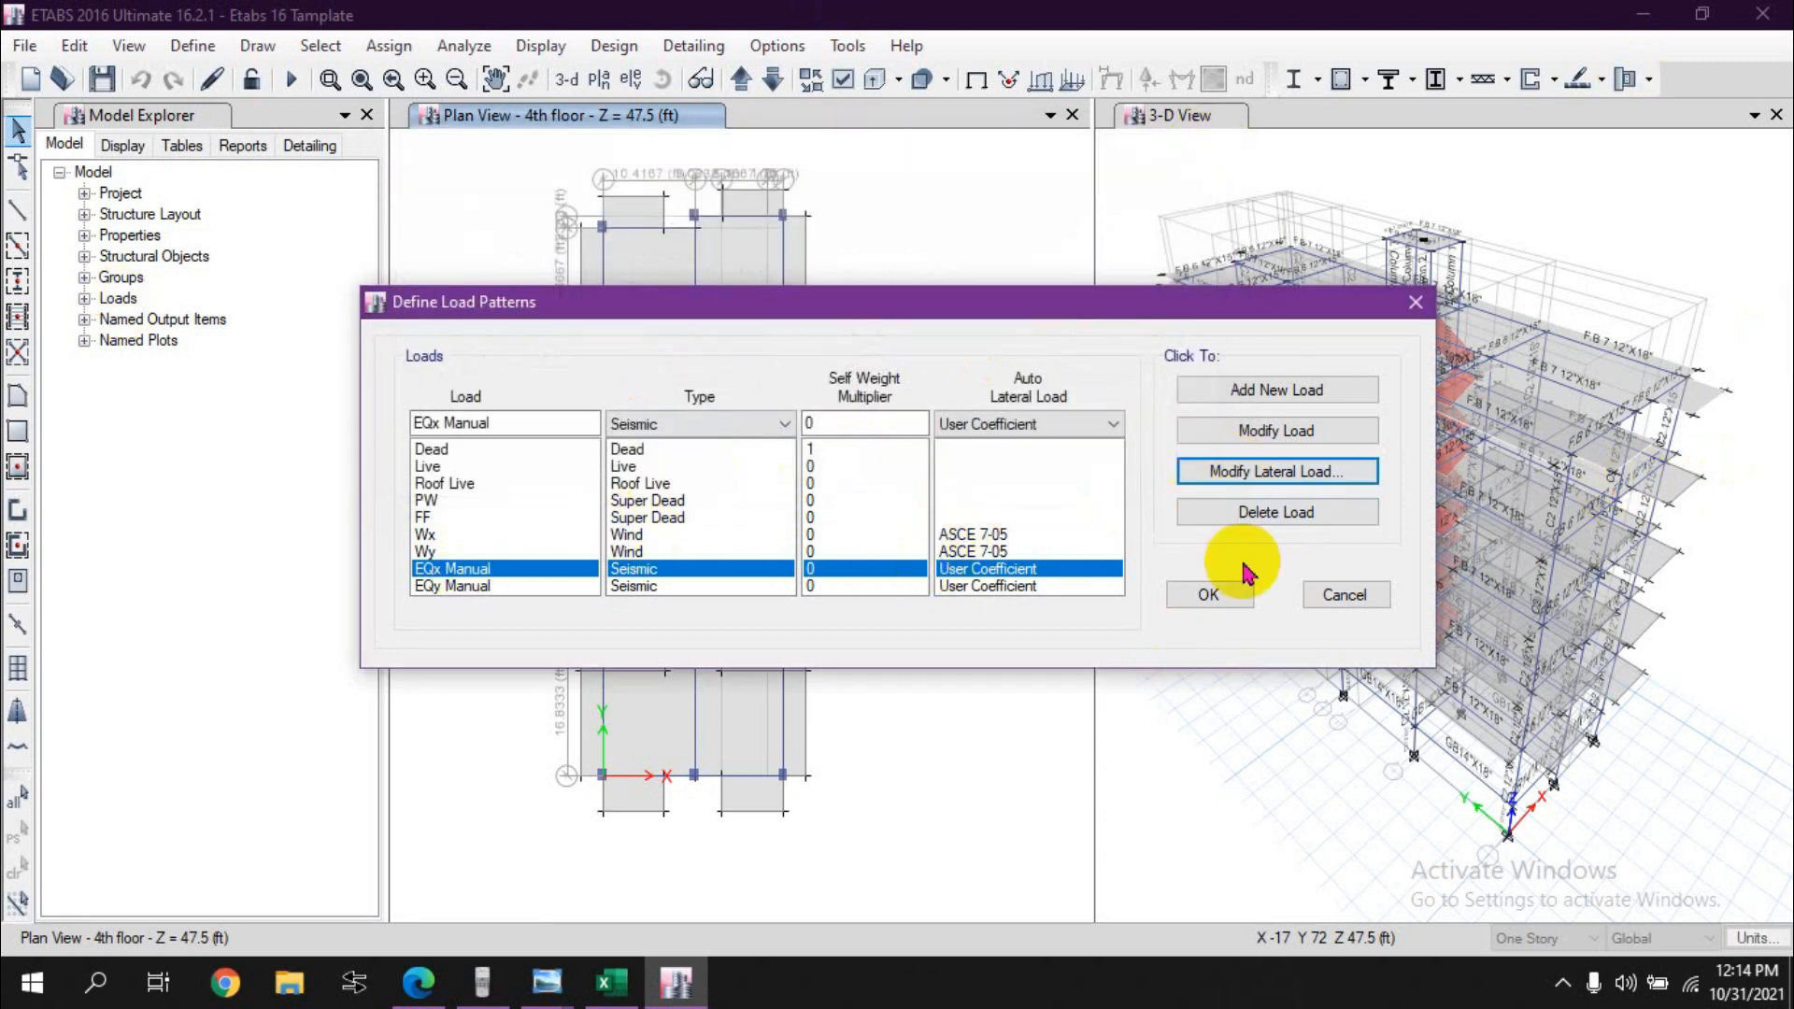
# Step: Open the lateral load settings of EQy Manual and turn off the X direction and both X eccentricity options
pyautogui.click(561, 585)
pyautogui.click(1271, 472)
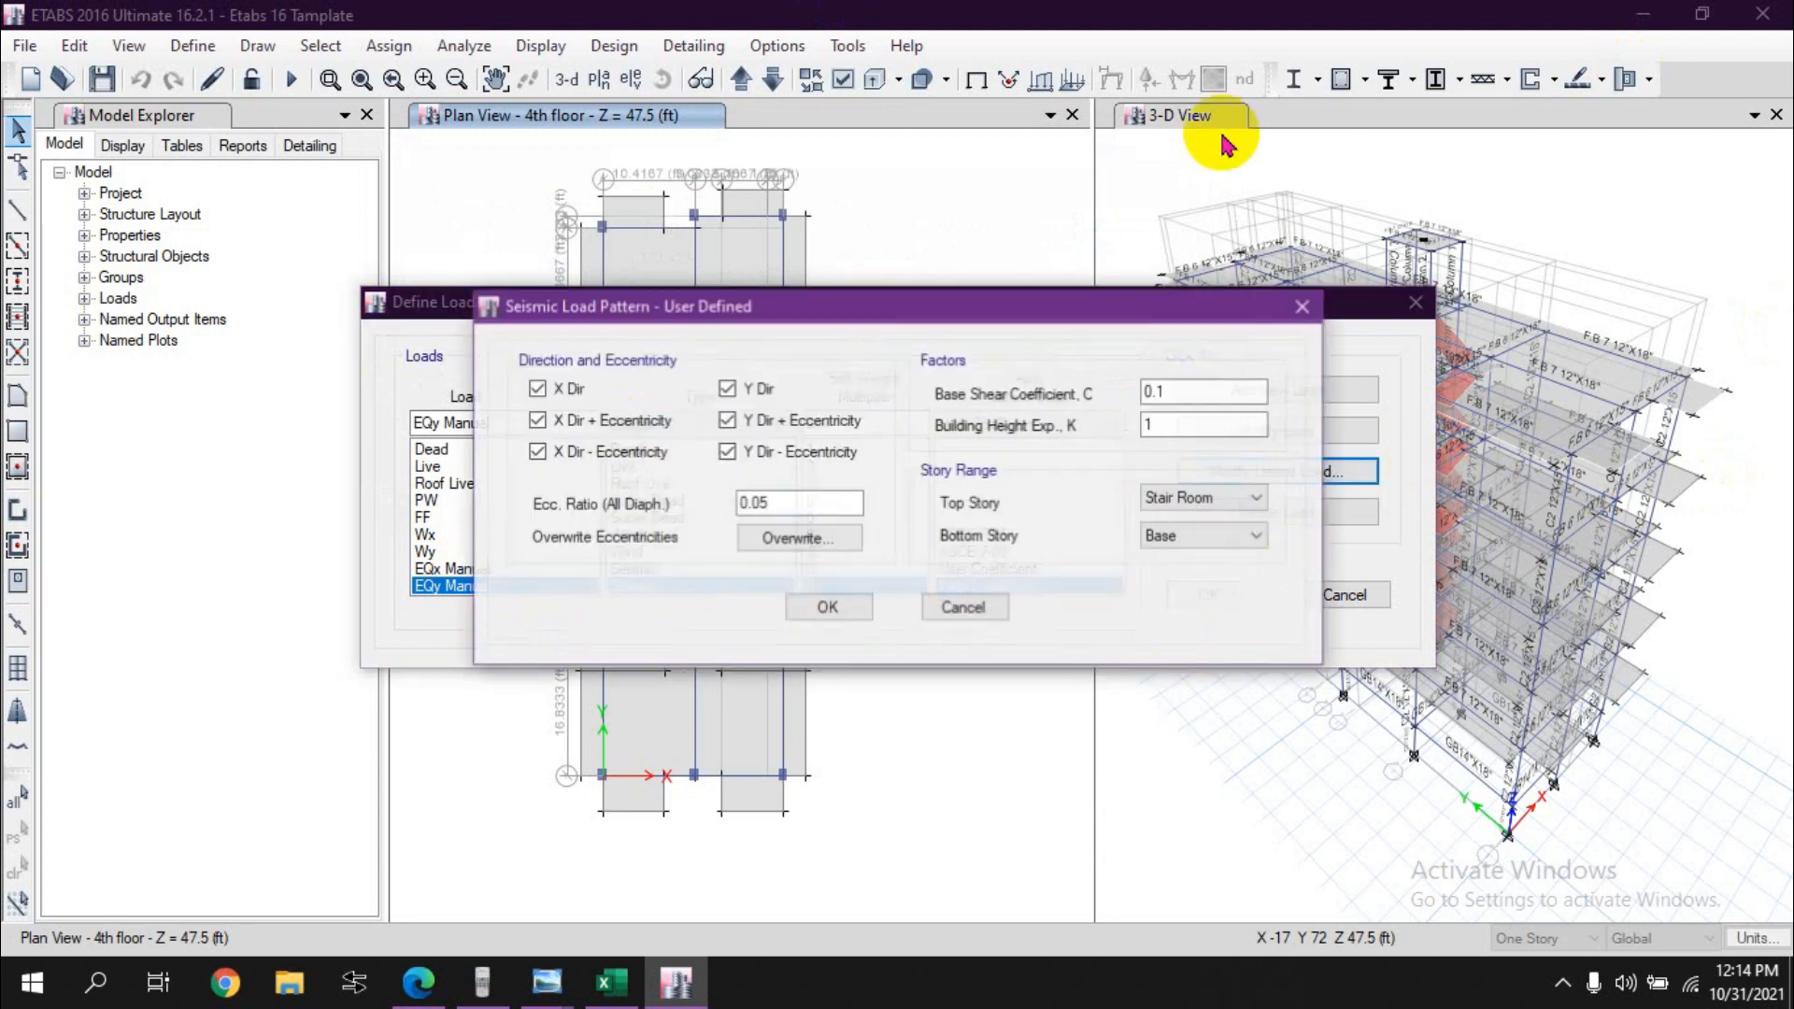
pyautogui.click(568, 390)
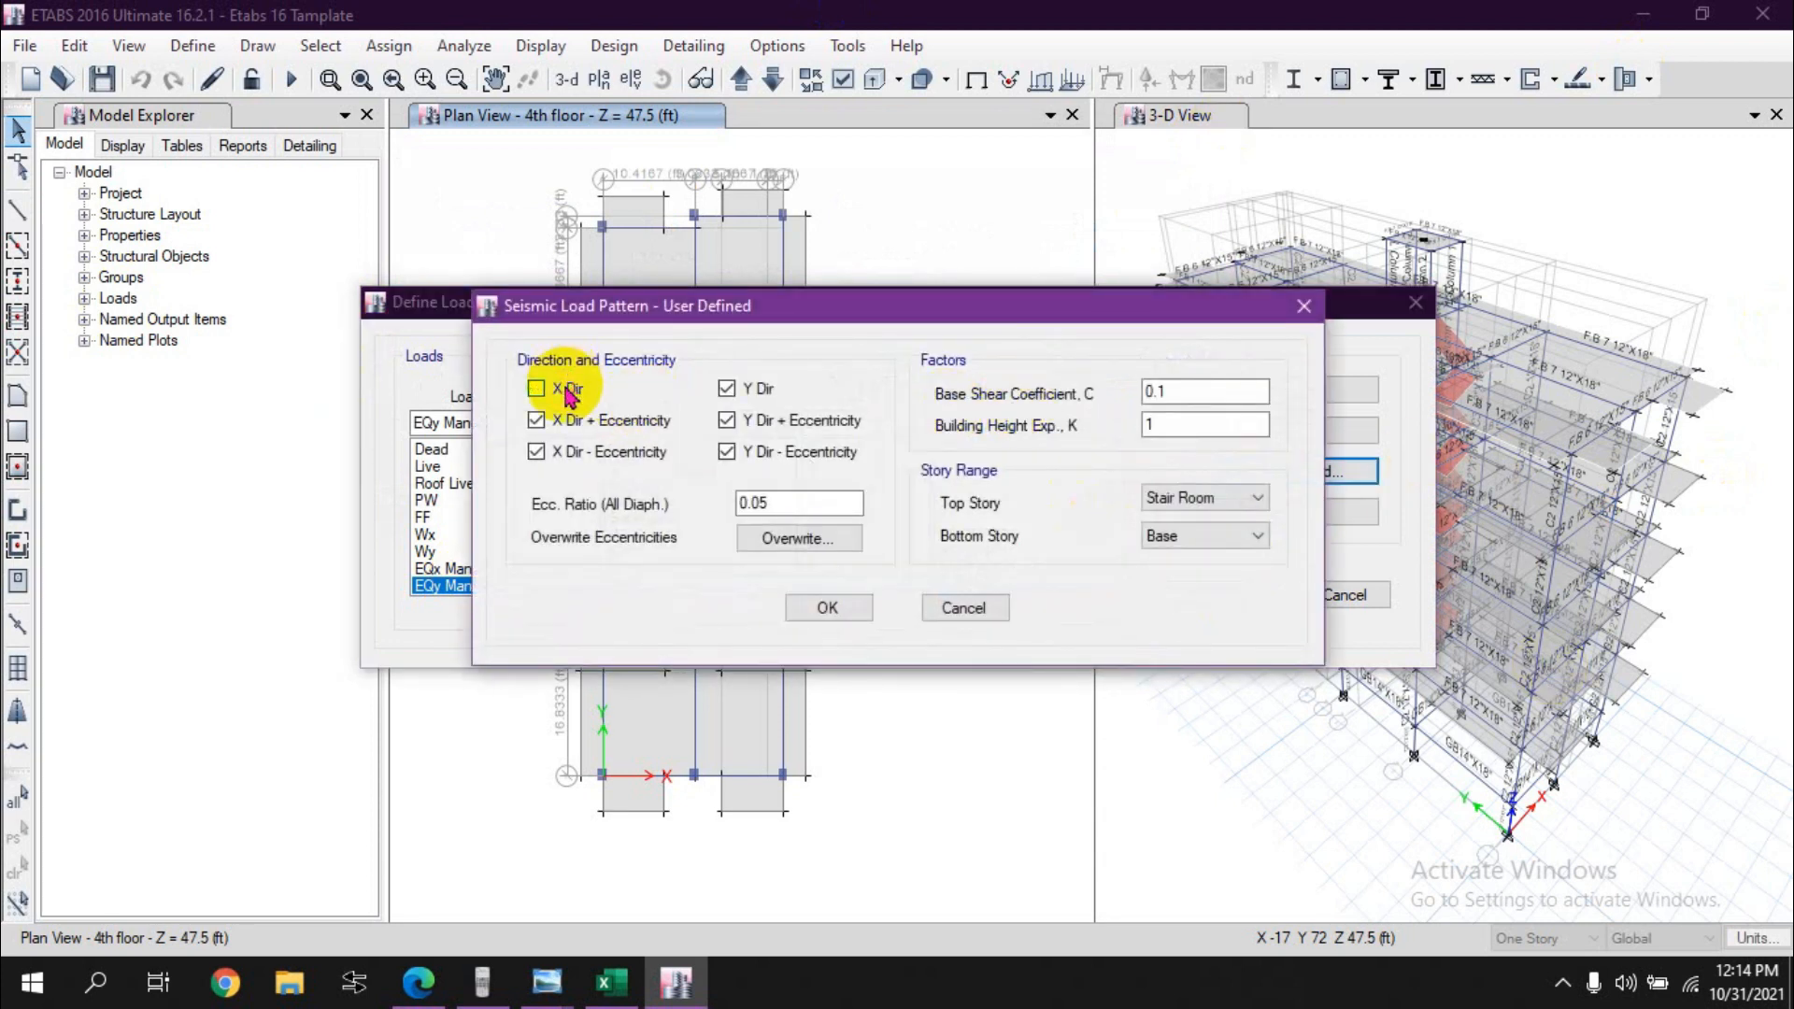
pyautogui.click(535, 454)
# Step: Give EQy Manual a height exponent K of 1.06 and base shear coefficient C of 0.075, excluding Y Dir - Eccentricity
pyautogui.click(1180, 424)
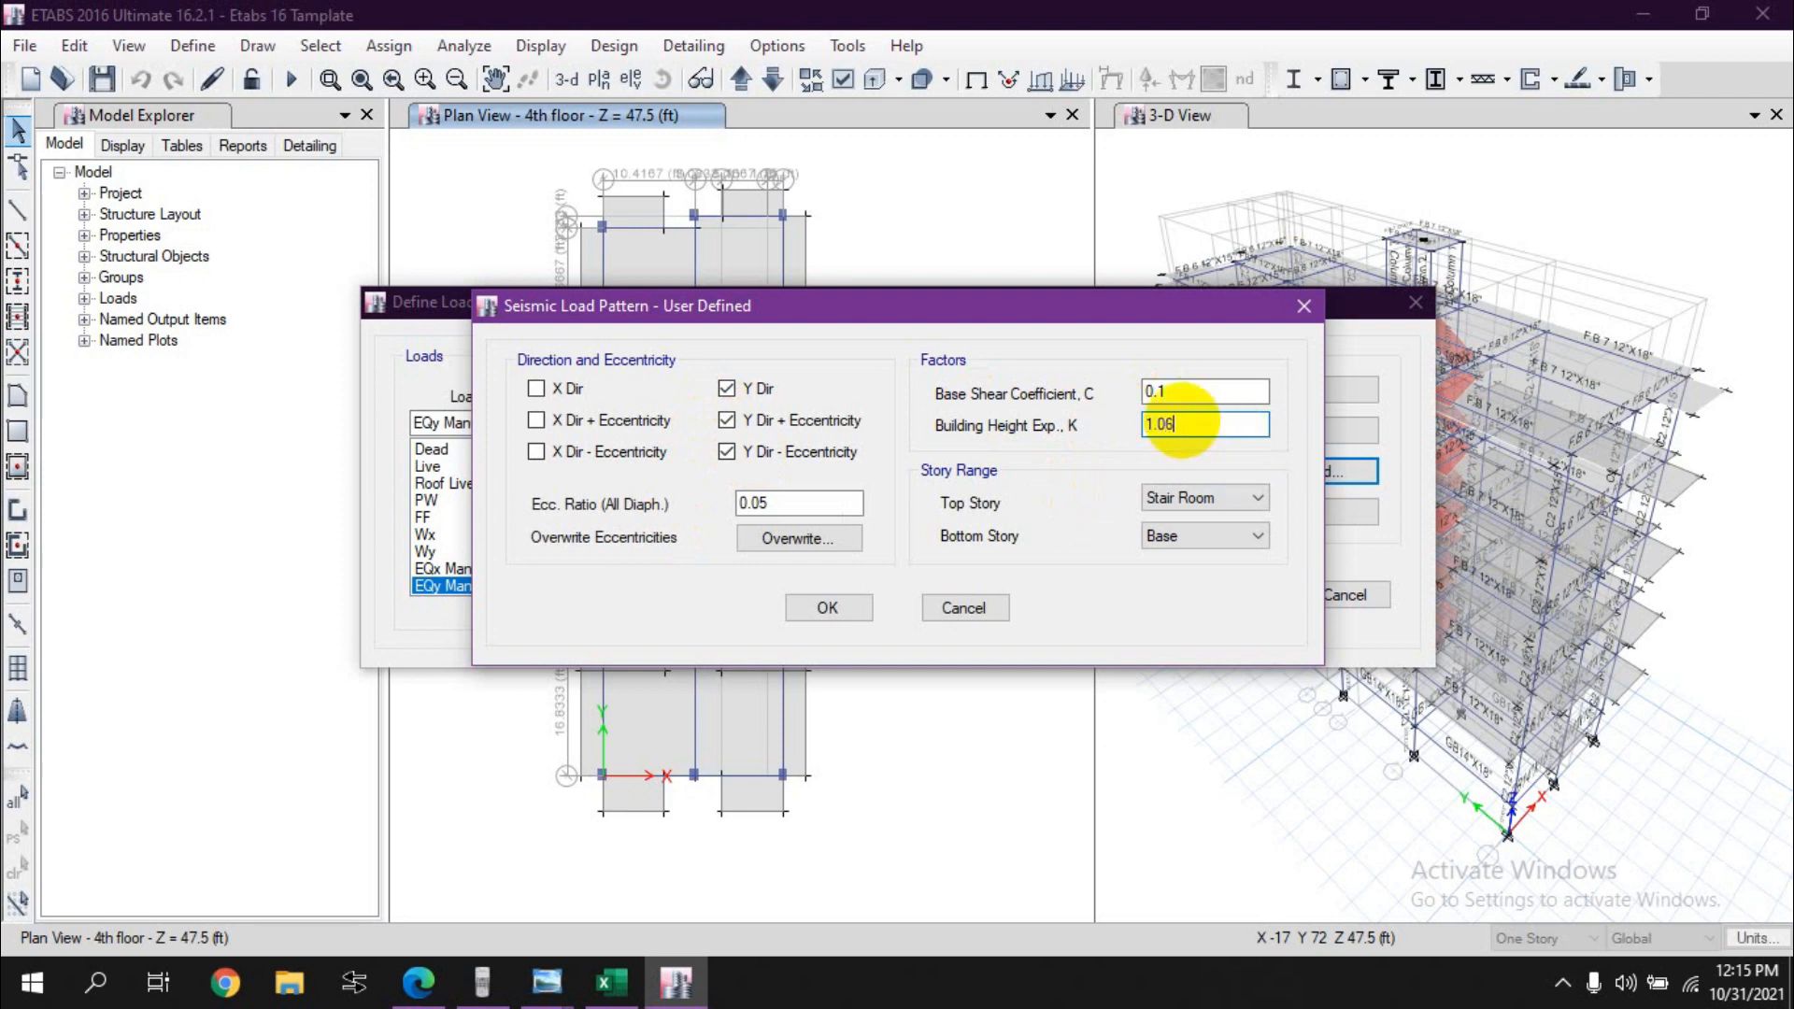
pyautogui.doubleClick(1163, 392)
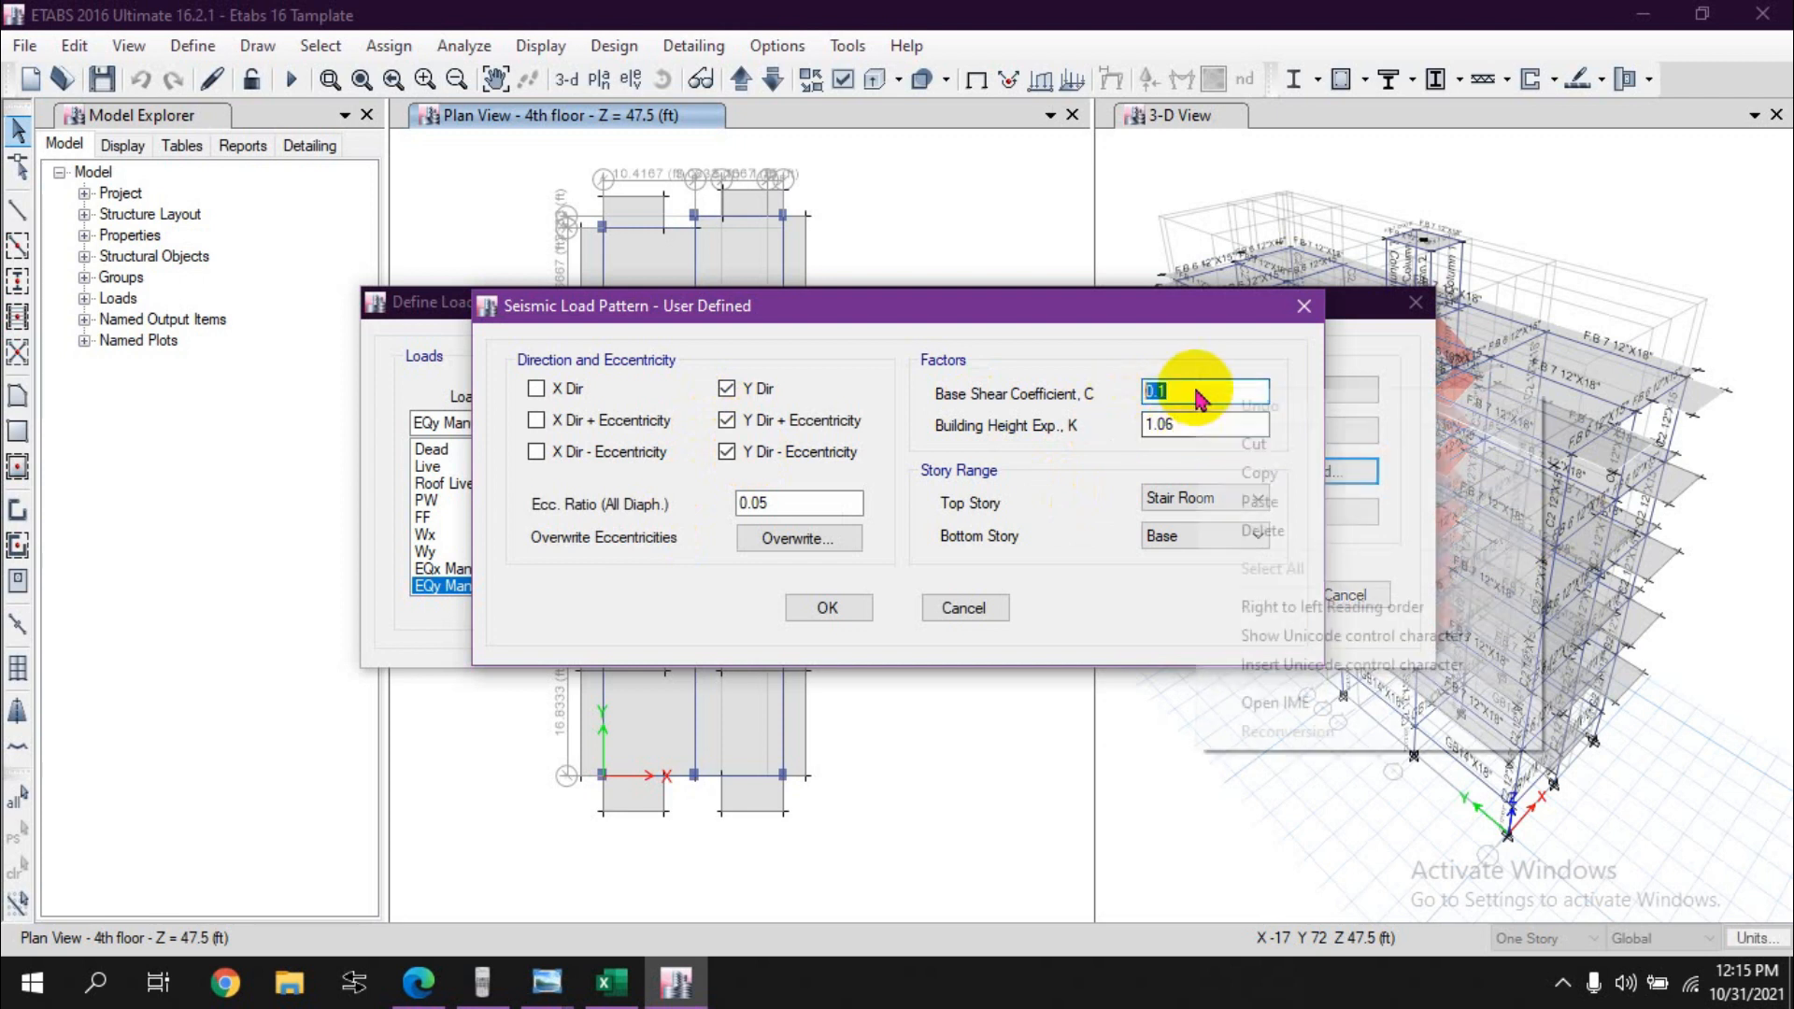
pyautogui.rightClick(1198, 391)
pyautogui.click(1246, 505)
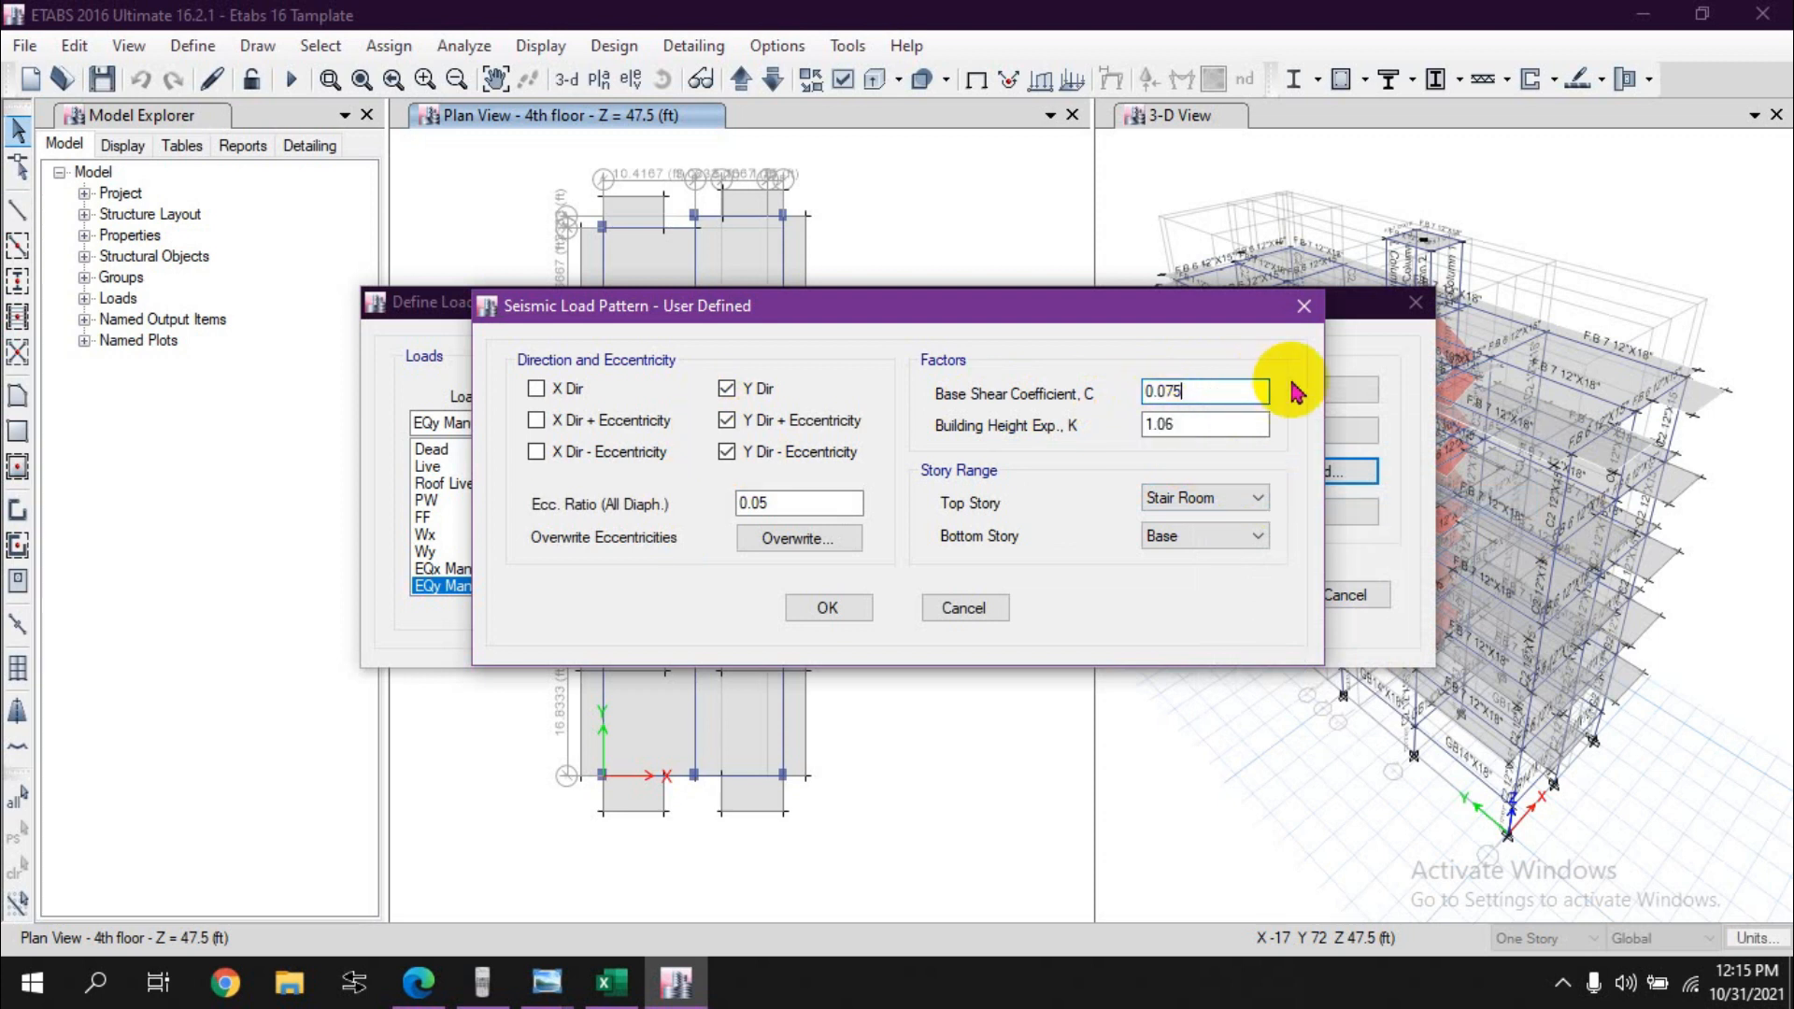
pyautogui.click(1206, 400)
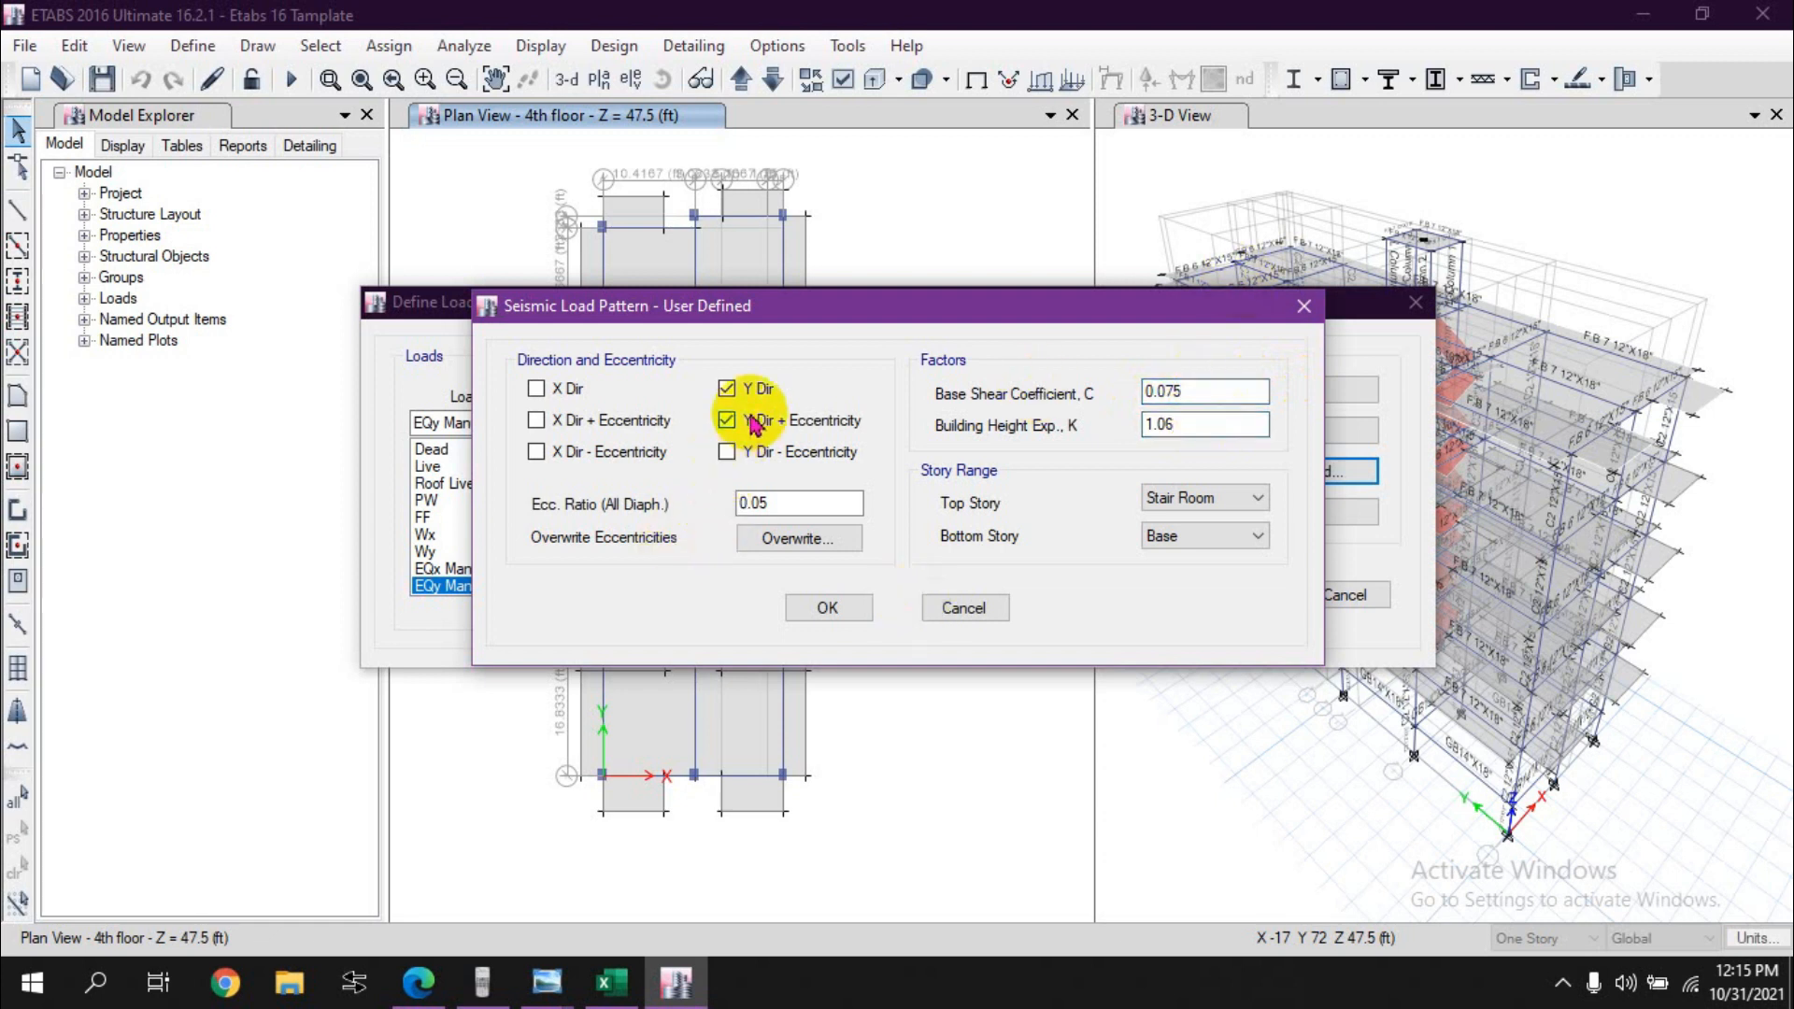
pyautogui.click(818, 608)
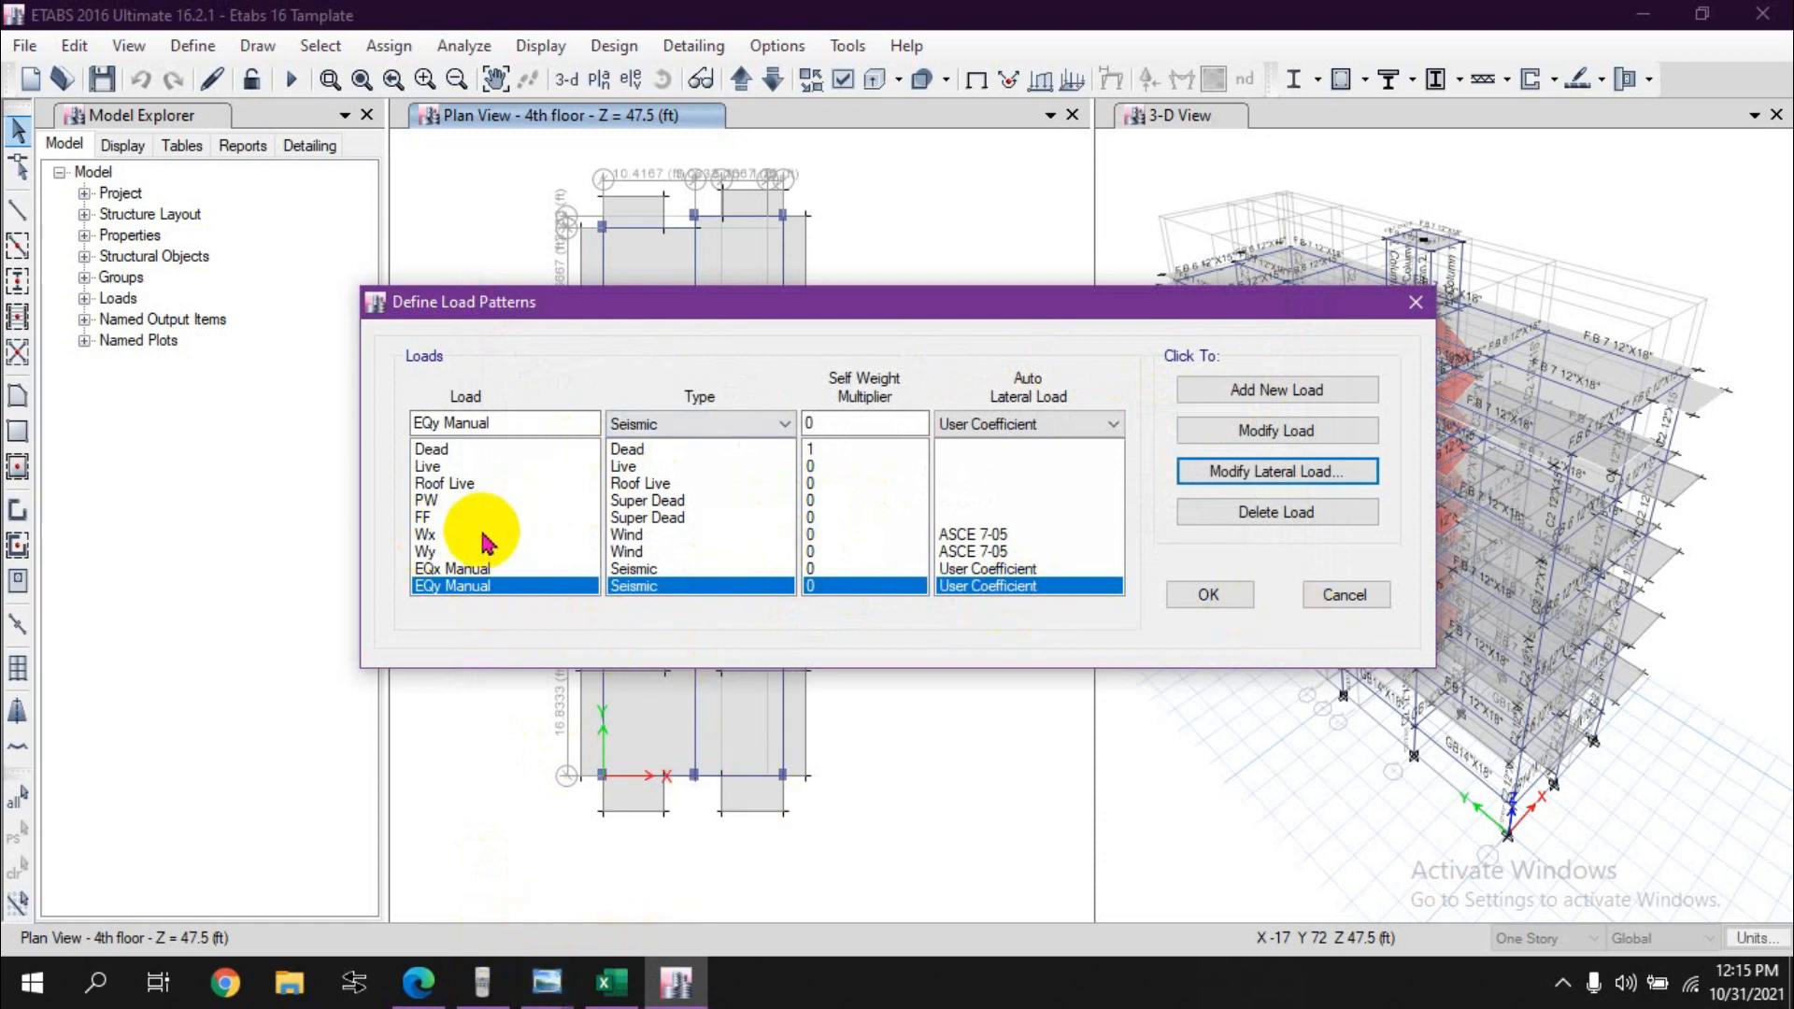
# Step: Switch to the Excel workbook and find the seismic coefficients marked as ETABS input
pyautogui.click(603, 981)
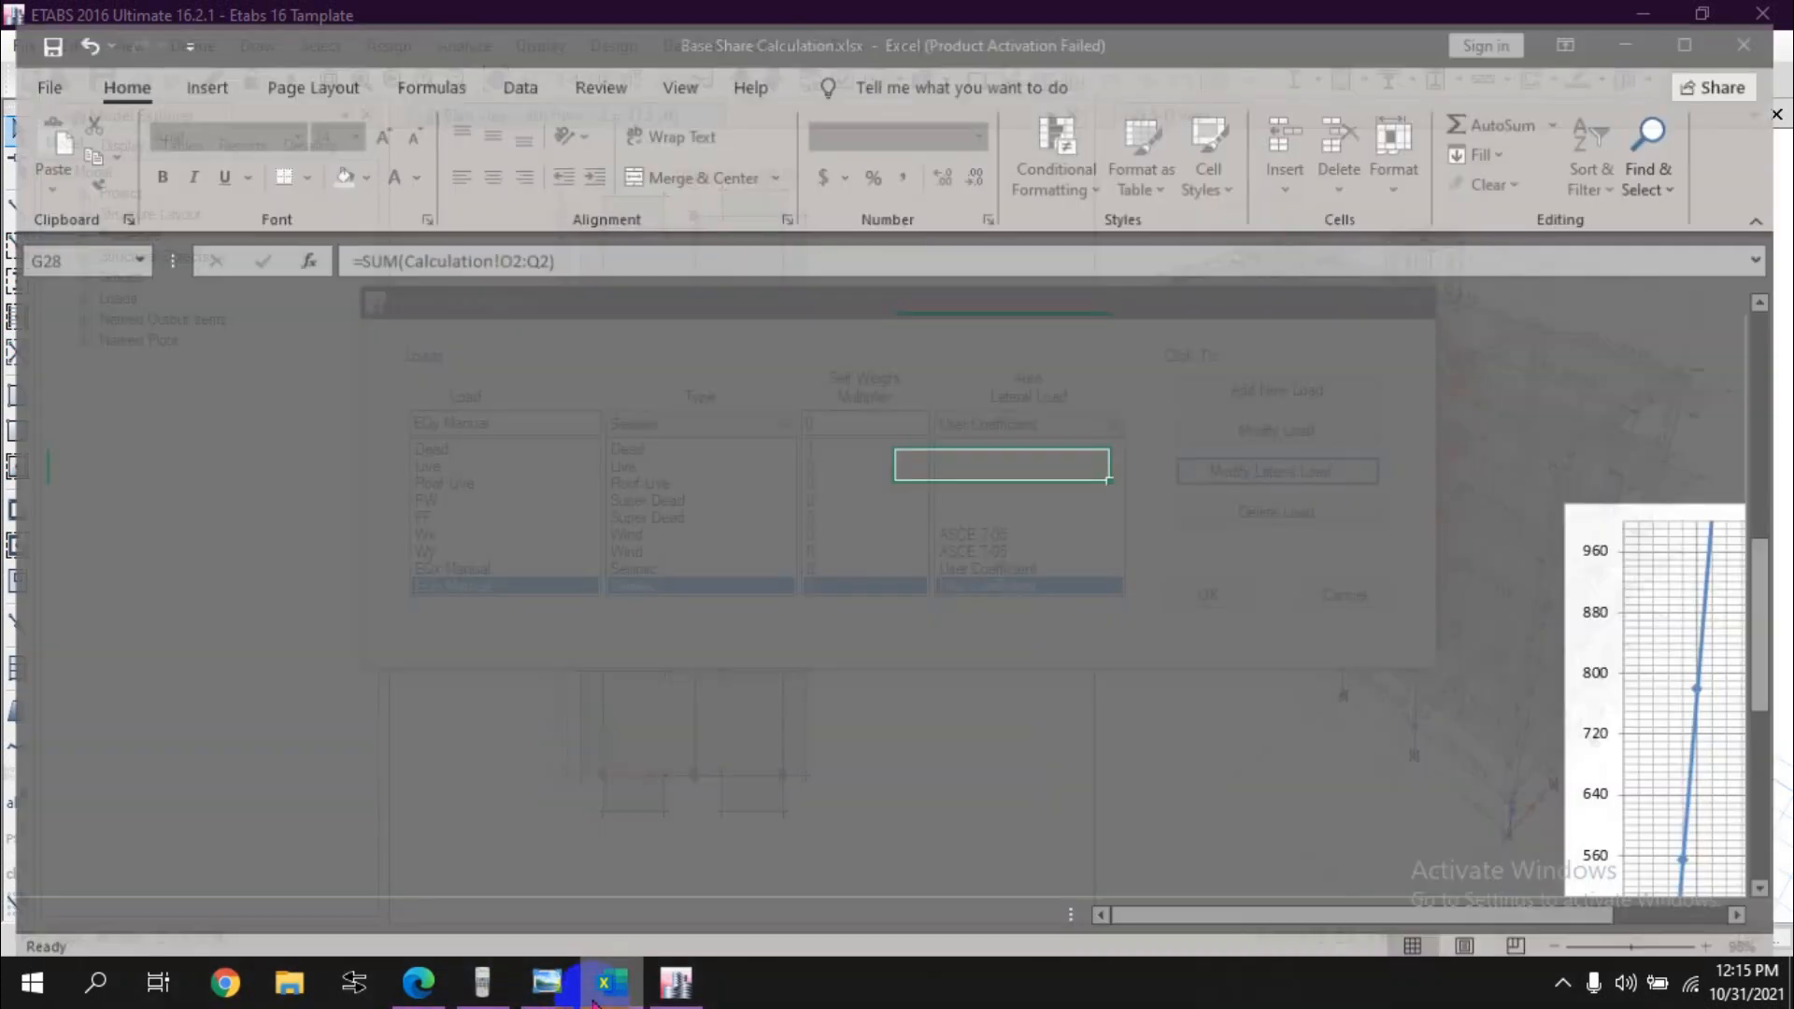
pyautogui.scroll(4, 708, 654)
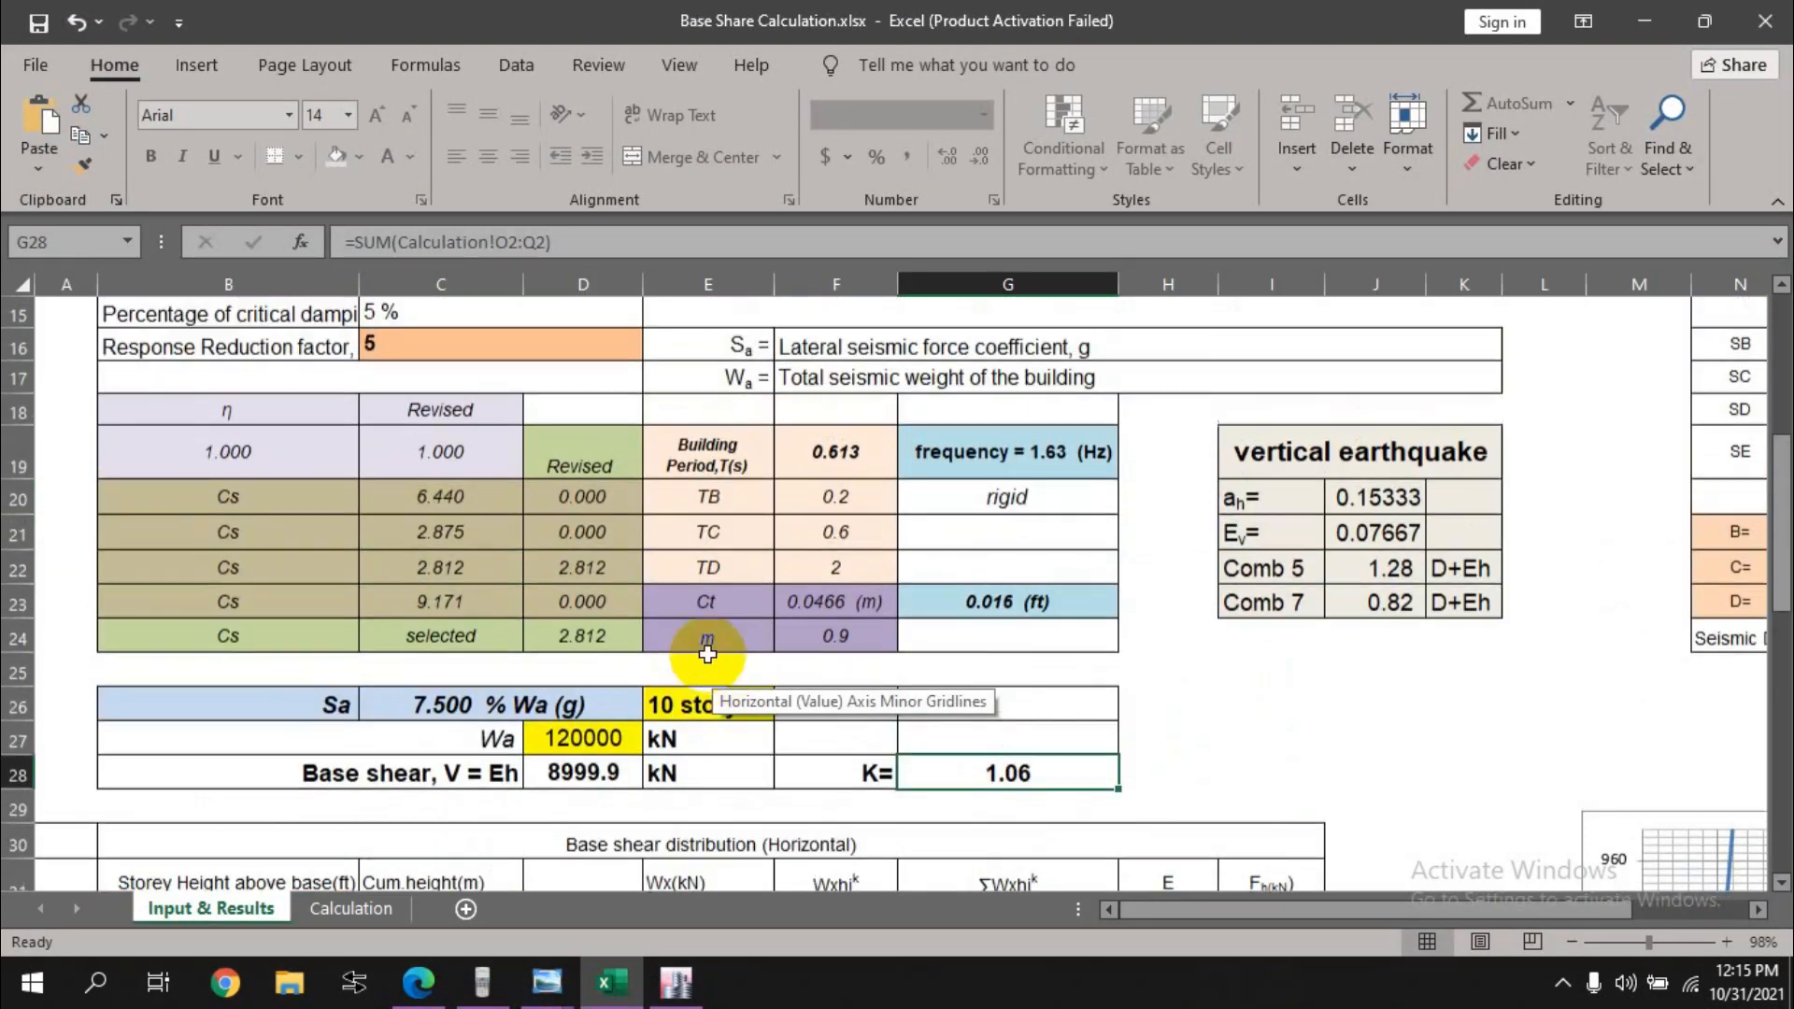
pyautogui.scroll(1, 707, 654)
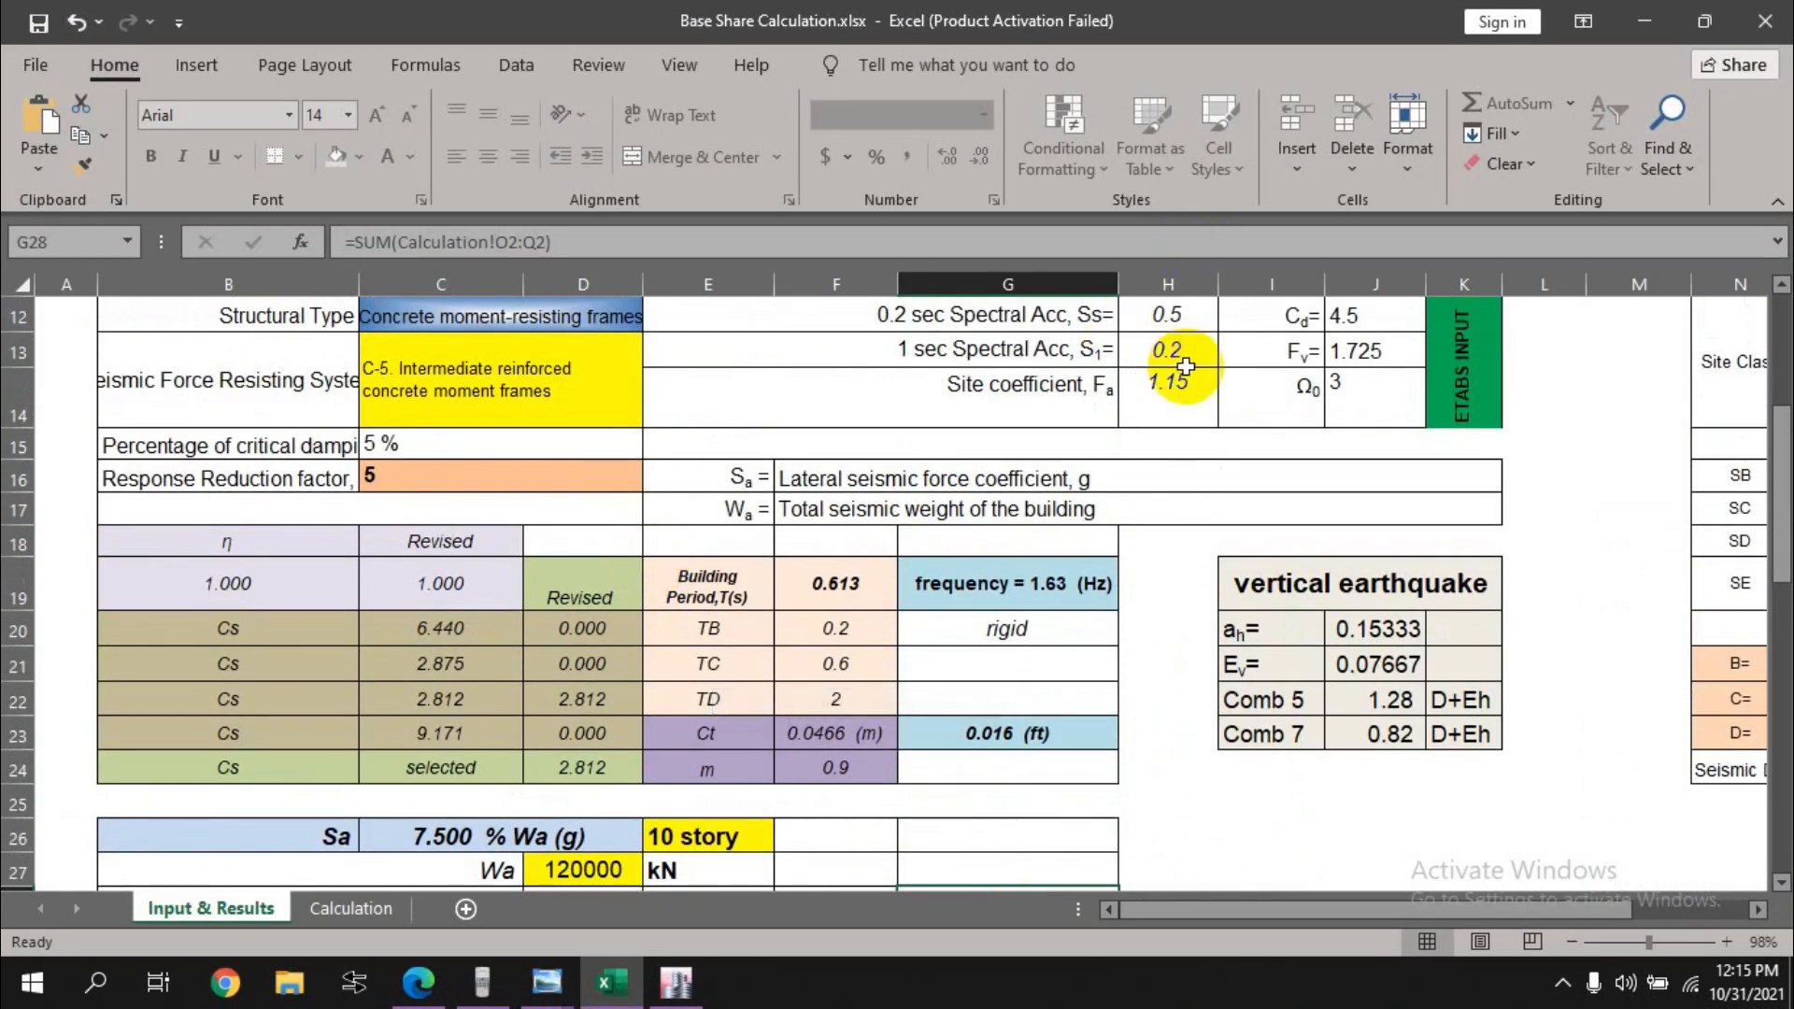
pyautogui.scroll(1, 1185, 366)
pyautogui.scroll(-1, 1168, 378)
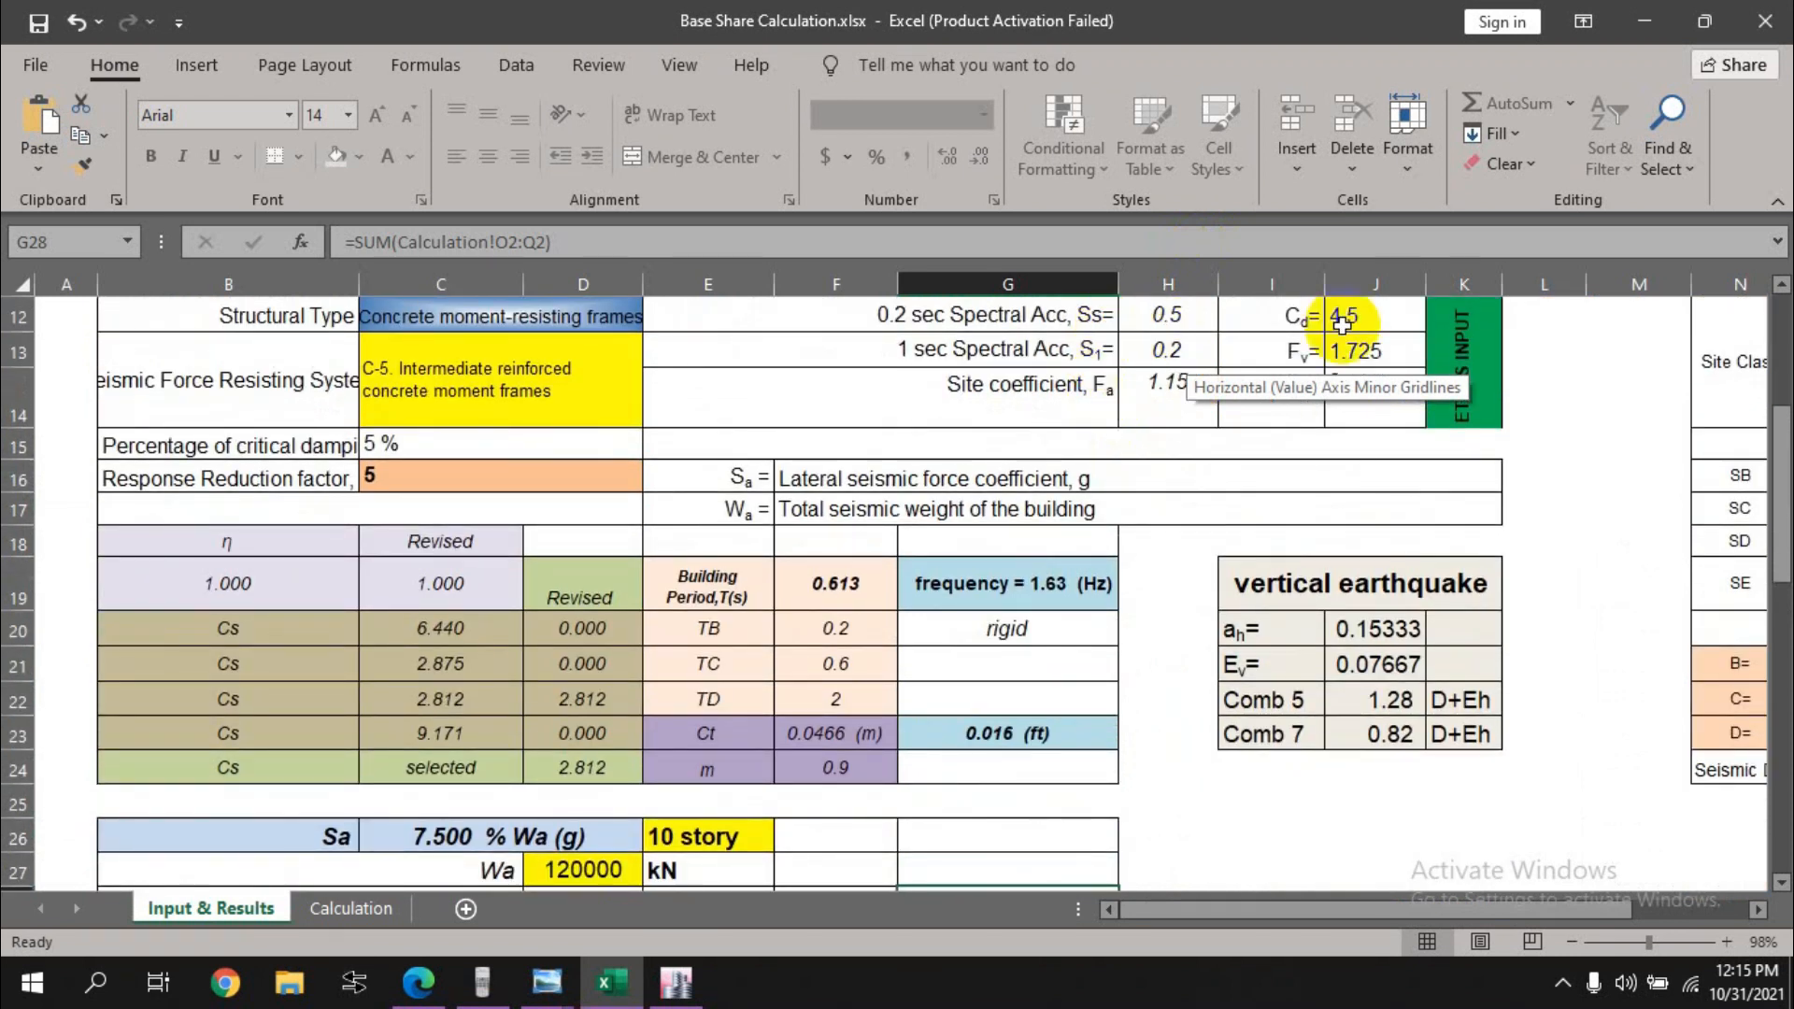
pyautogui.click(676, 981)
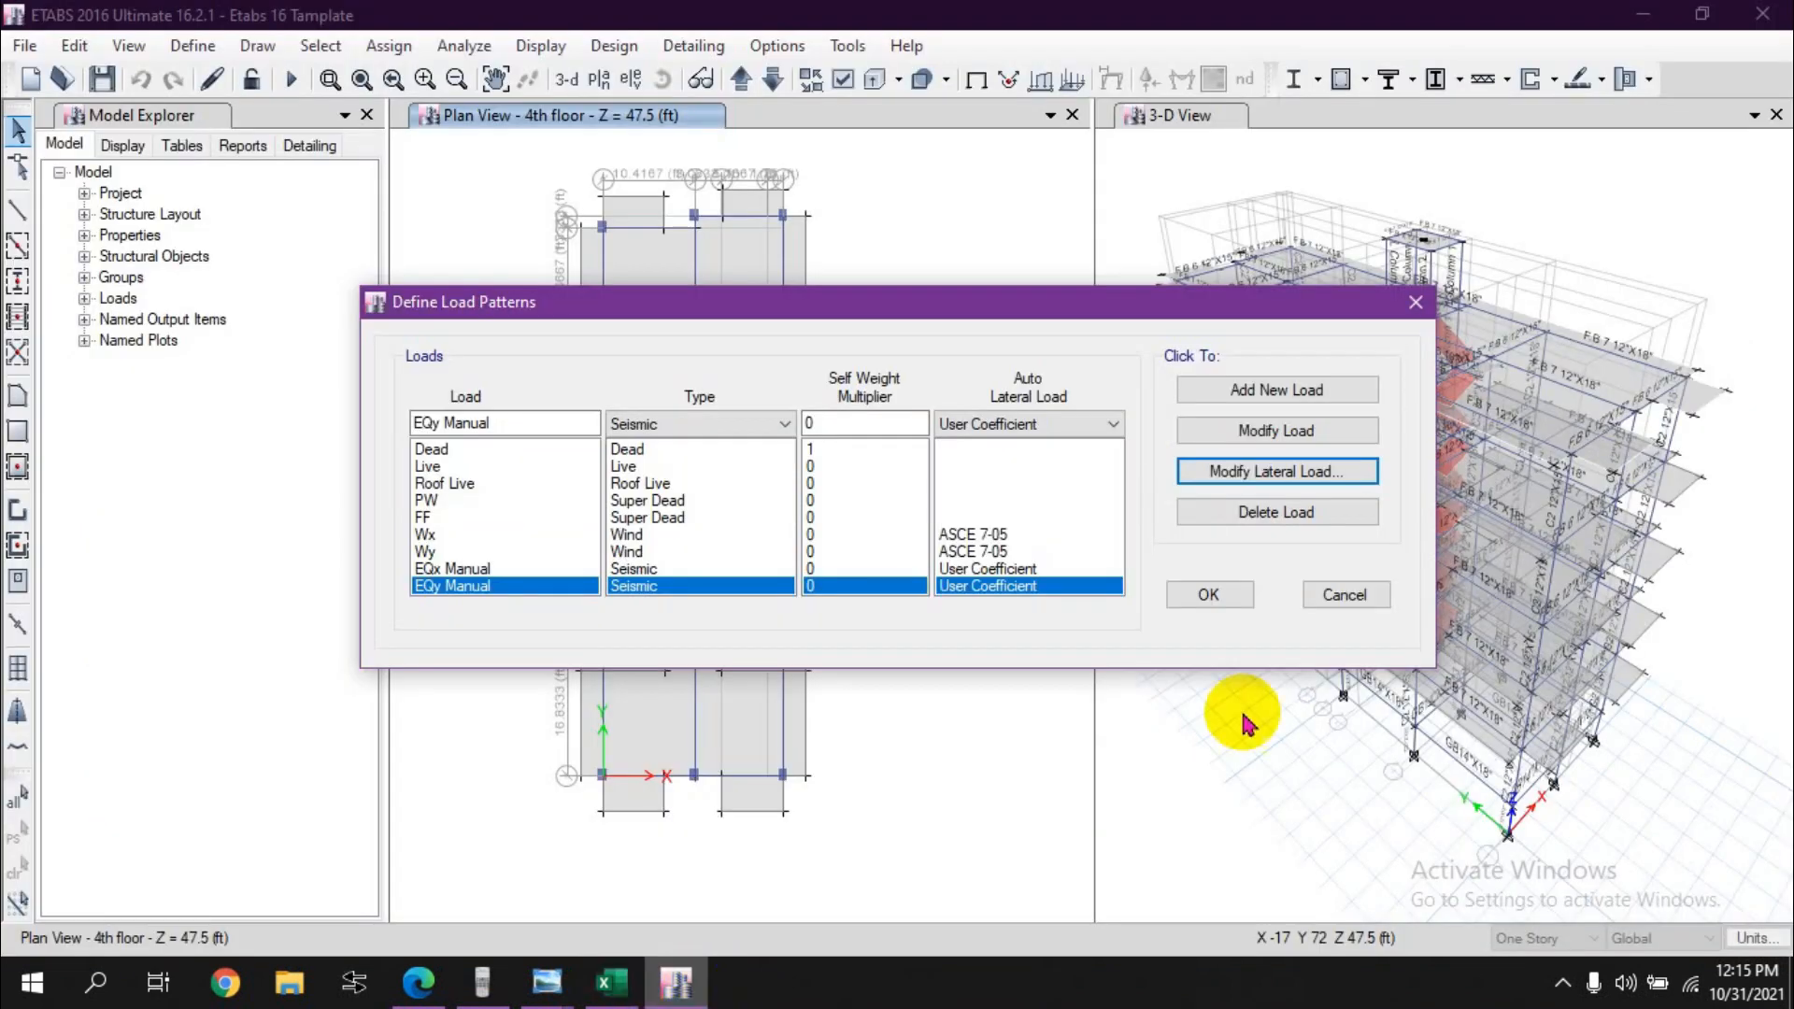
pyautogui.hotkey('alt', 'Tab')
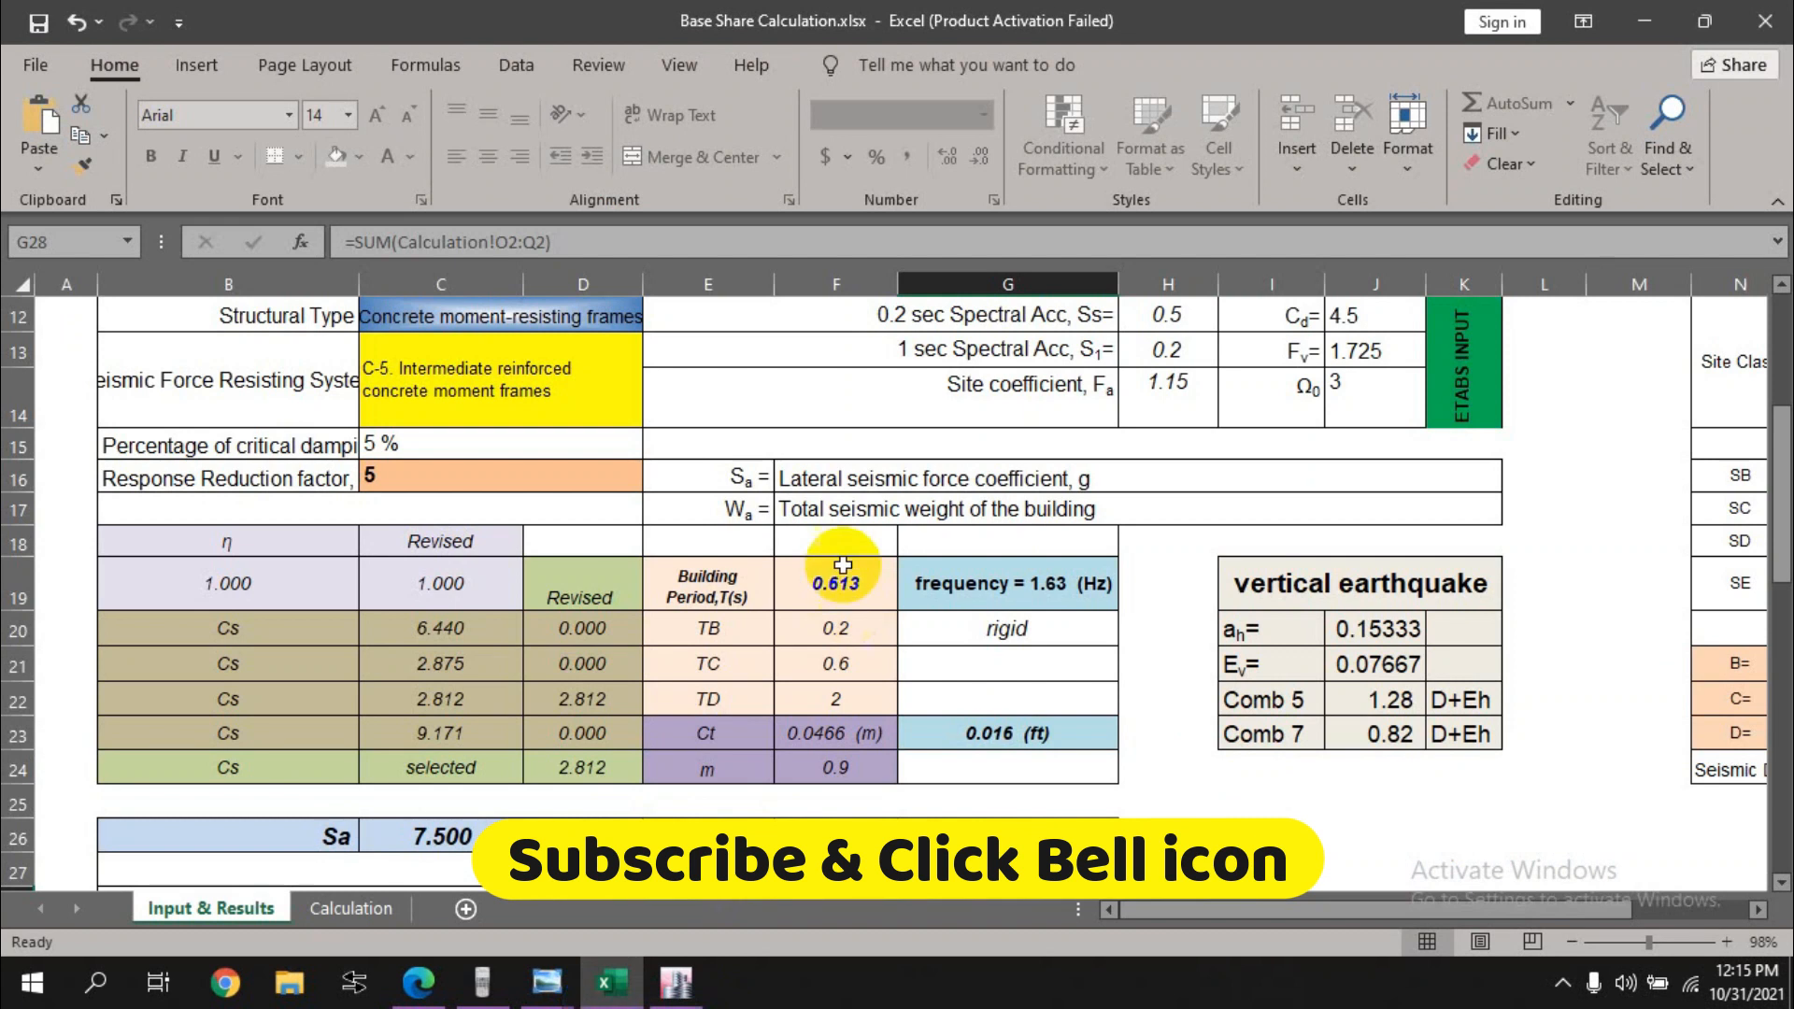
# Step: Go through the spectral accelerations, site coefficients, Cd and overstrength factor cells, and the period exponent m, in the workbook
pyautogui.click(1145, 409)
pyautogui.click(1174, 320)
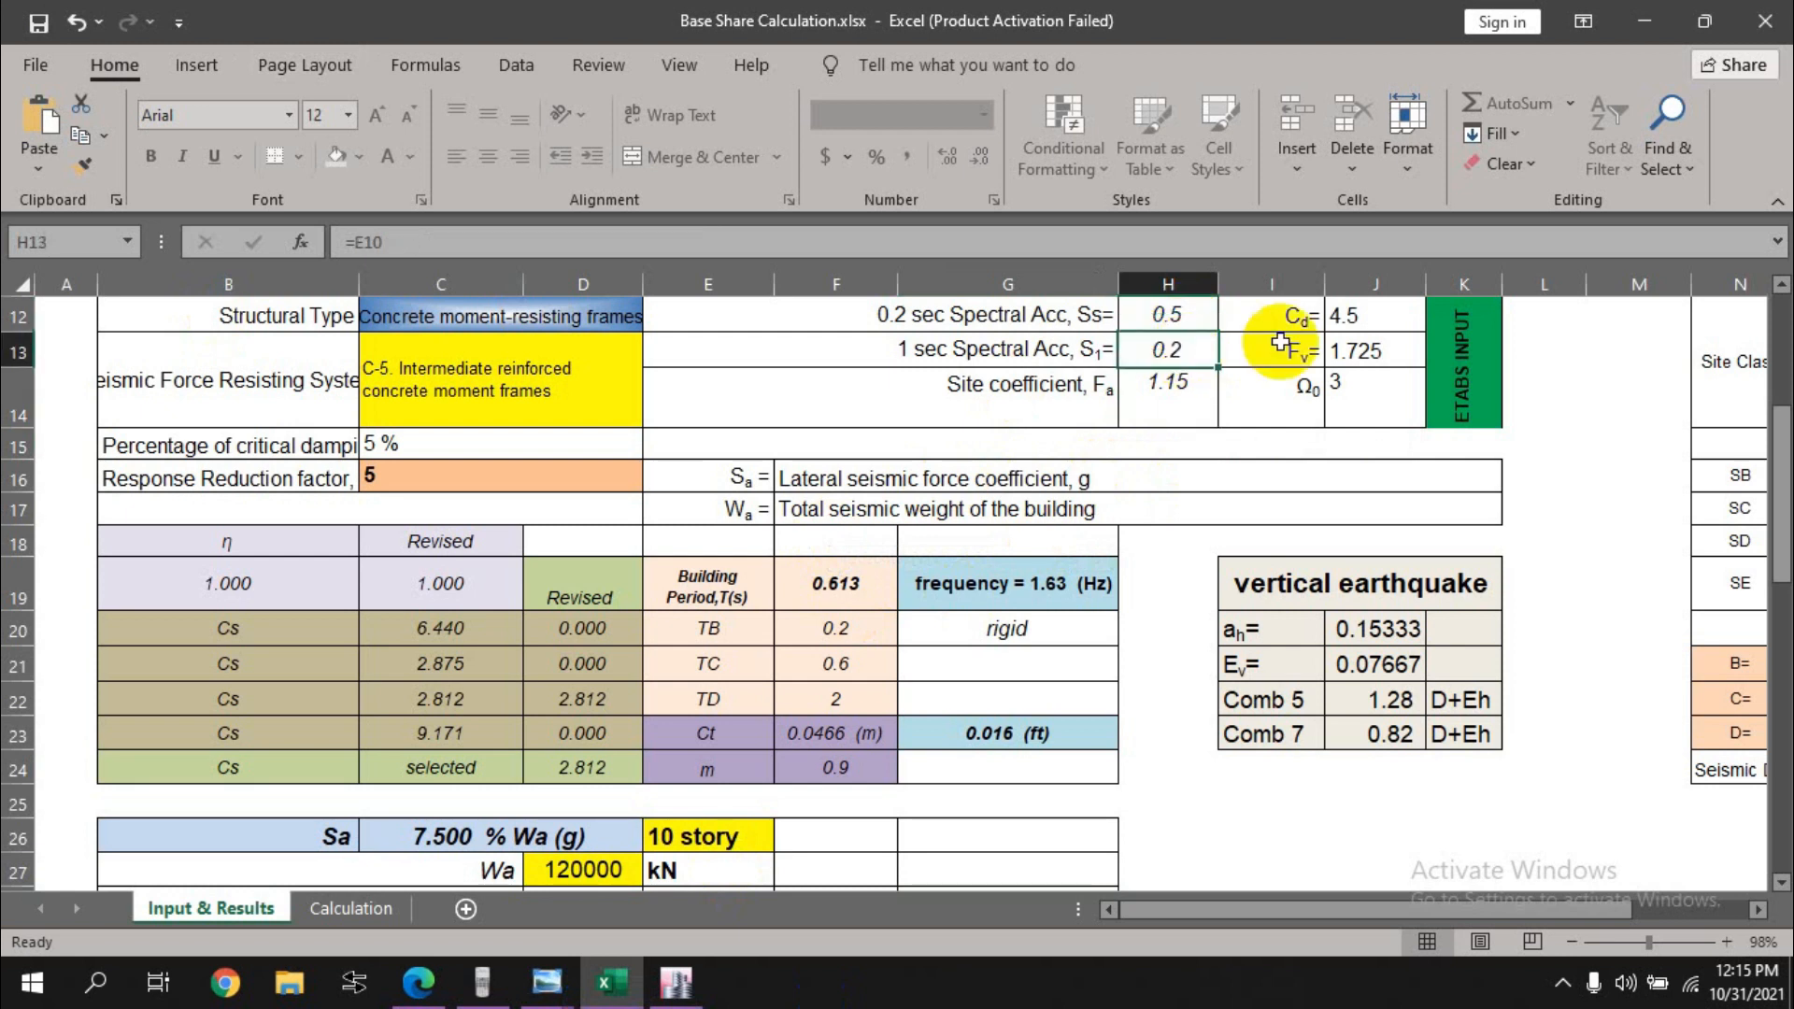
pyautogui.click(1353, 318)
pyautogui.click(1395, 360)
pyautogui.click(1406, 387)
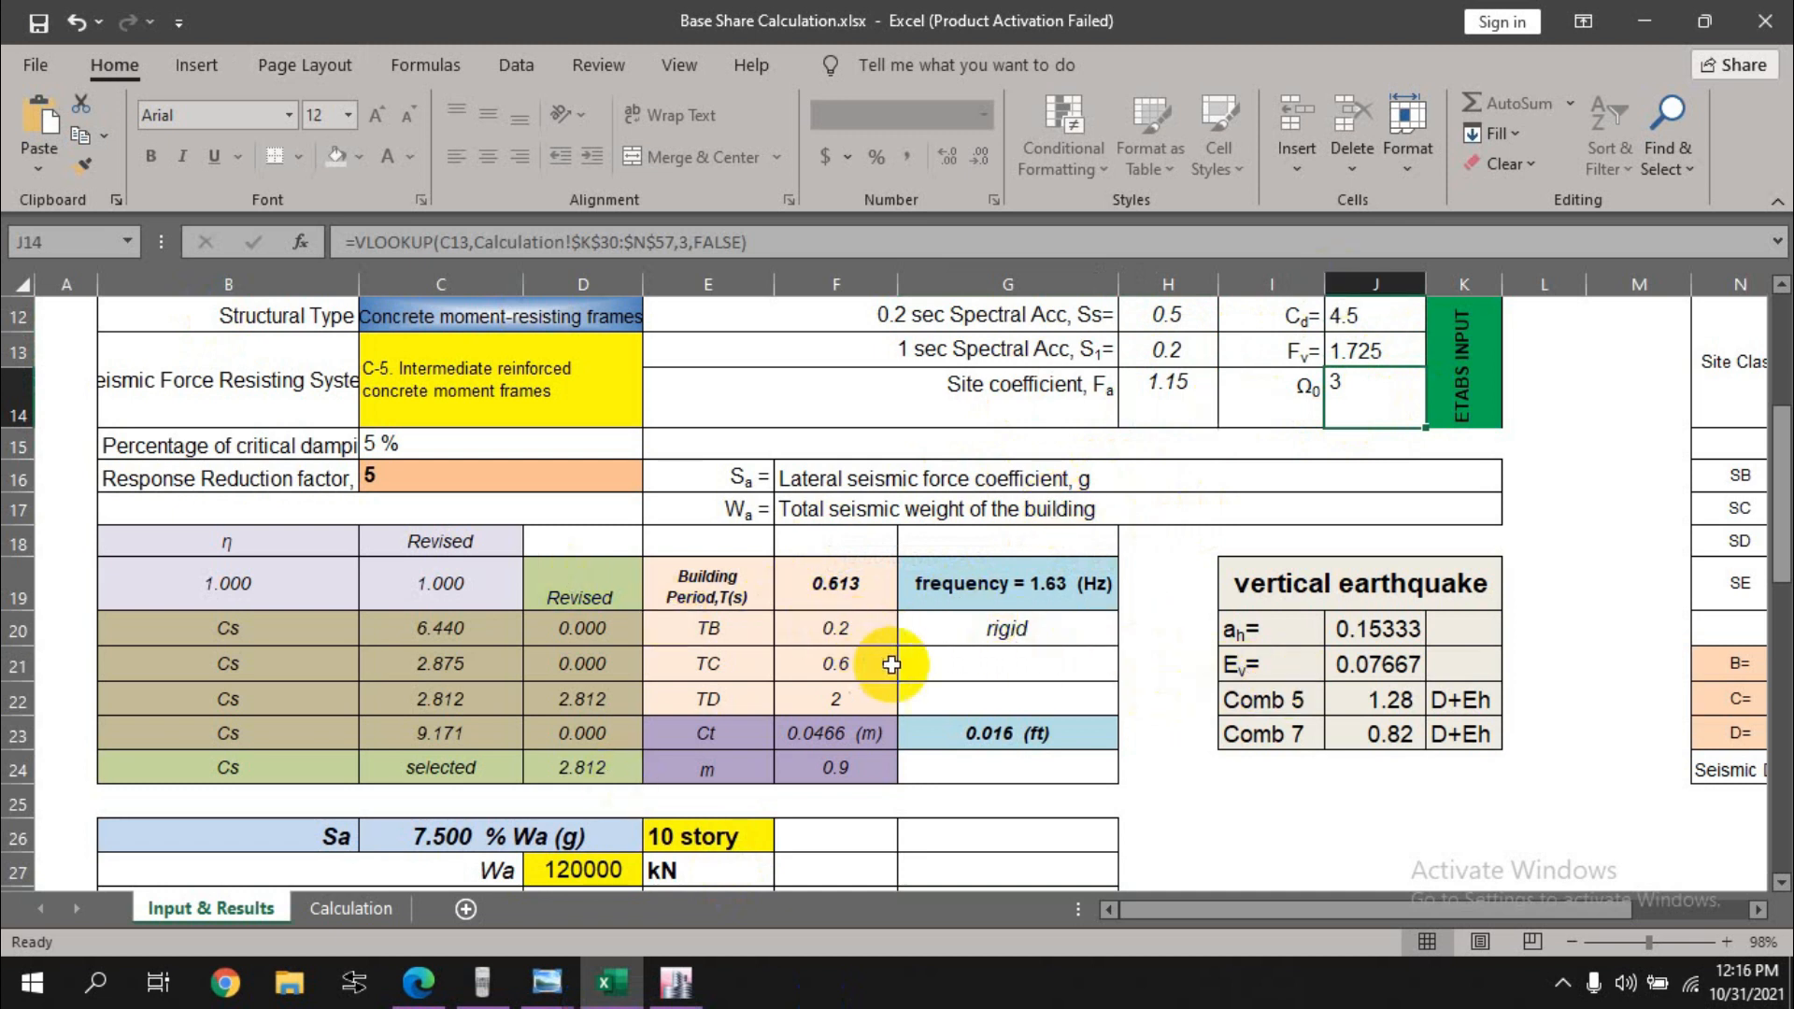
pyautogui.click(844, 761)
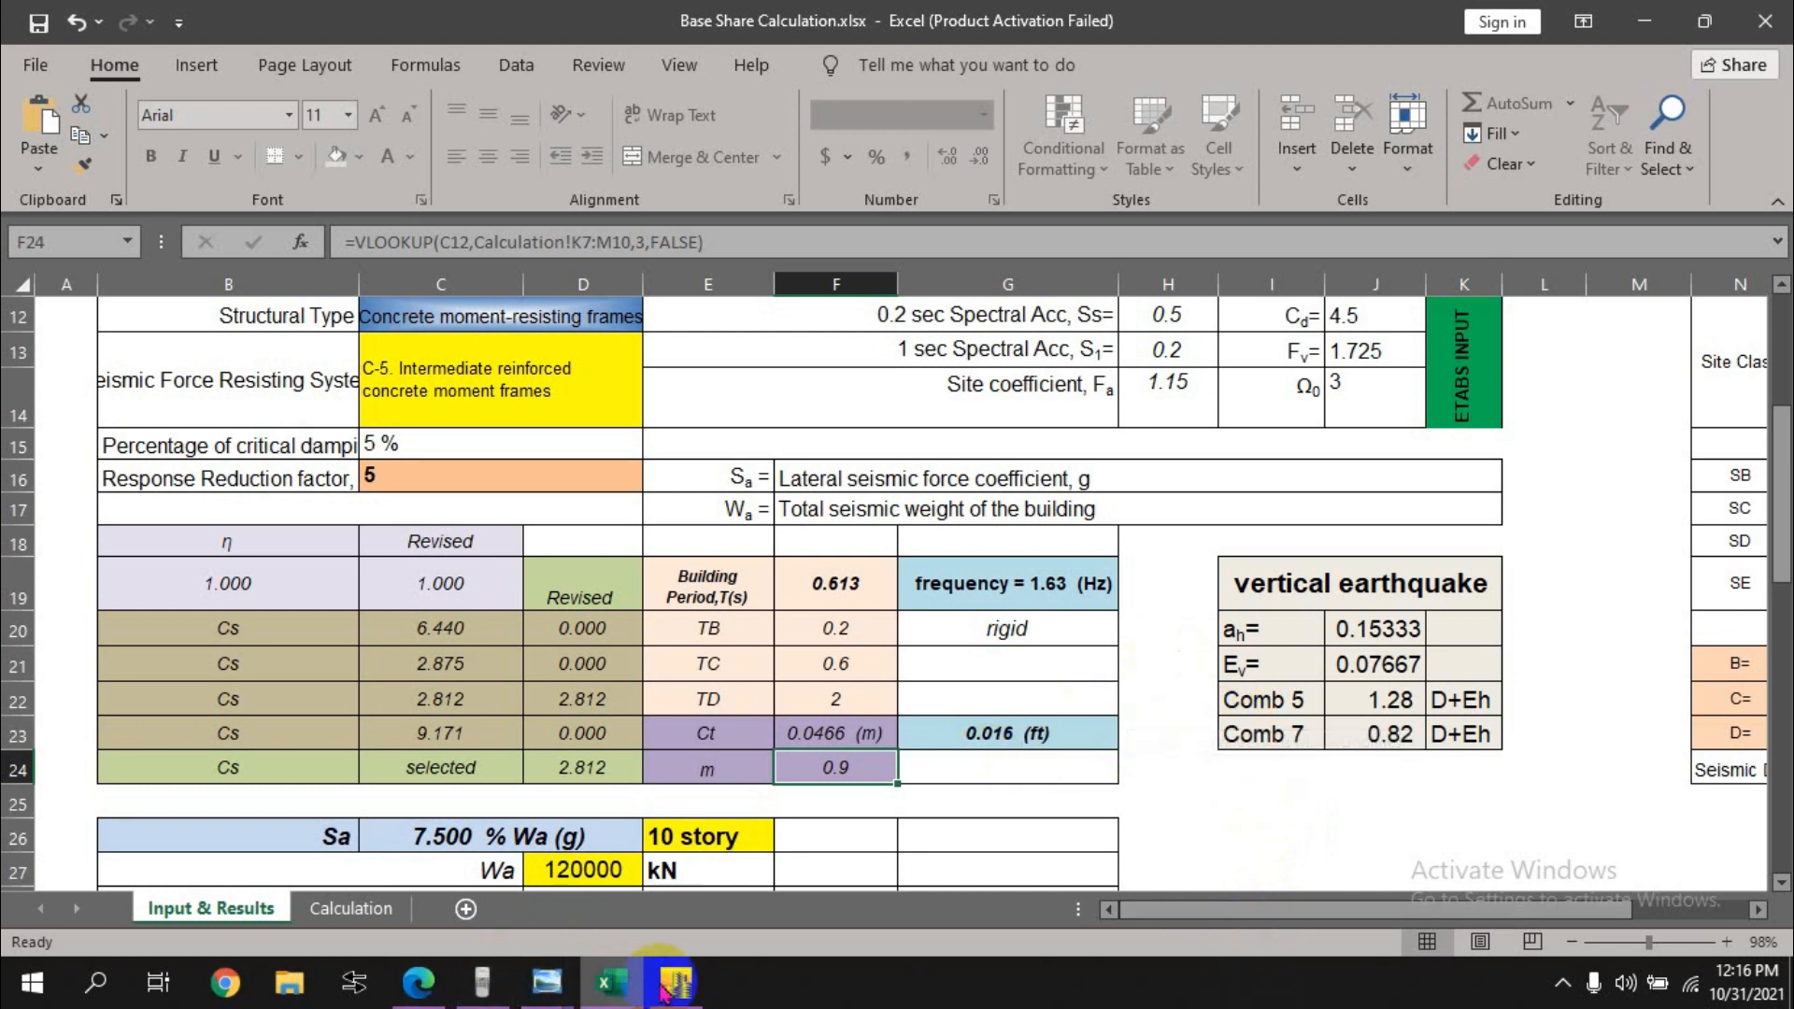
# Step: Switch to ETABS and add seismic load patterns EQx ASCE and EQy ASCE with ASCE 7-05 as the auto lateral load
pyautogui.click(706, 983)
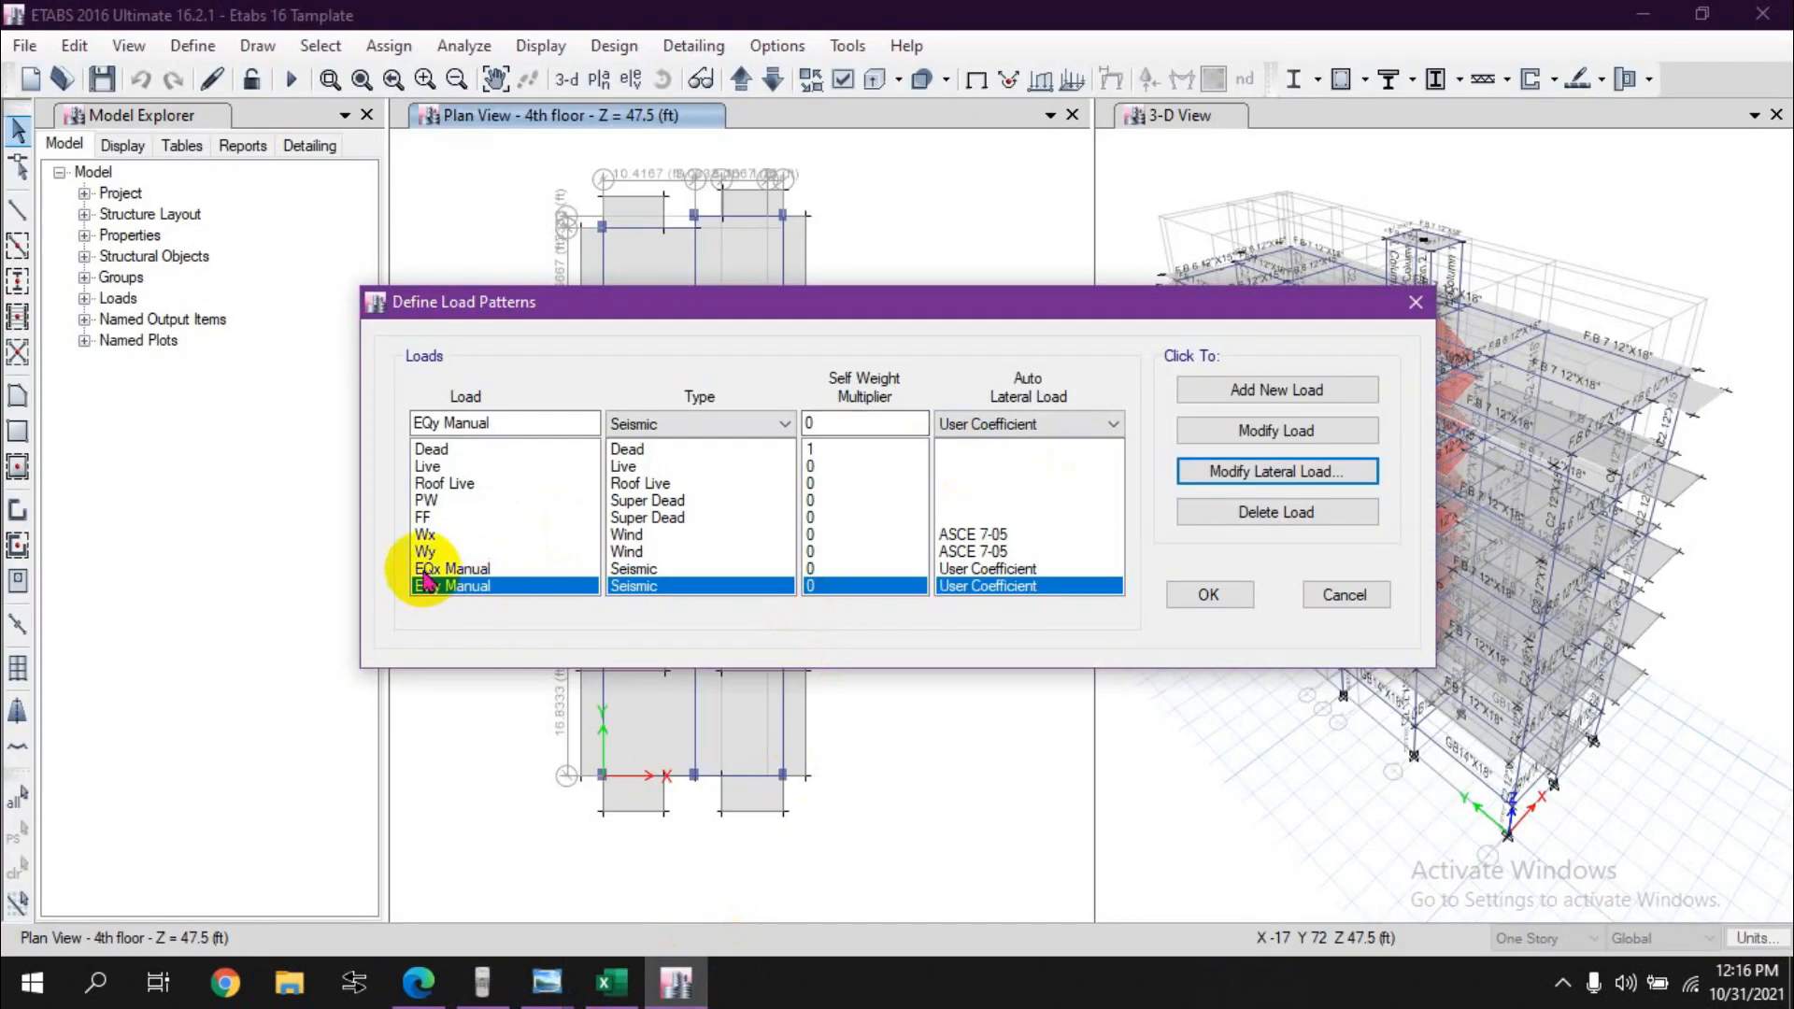
pyautogui.click(1003, 566)
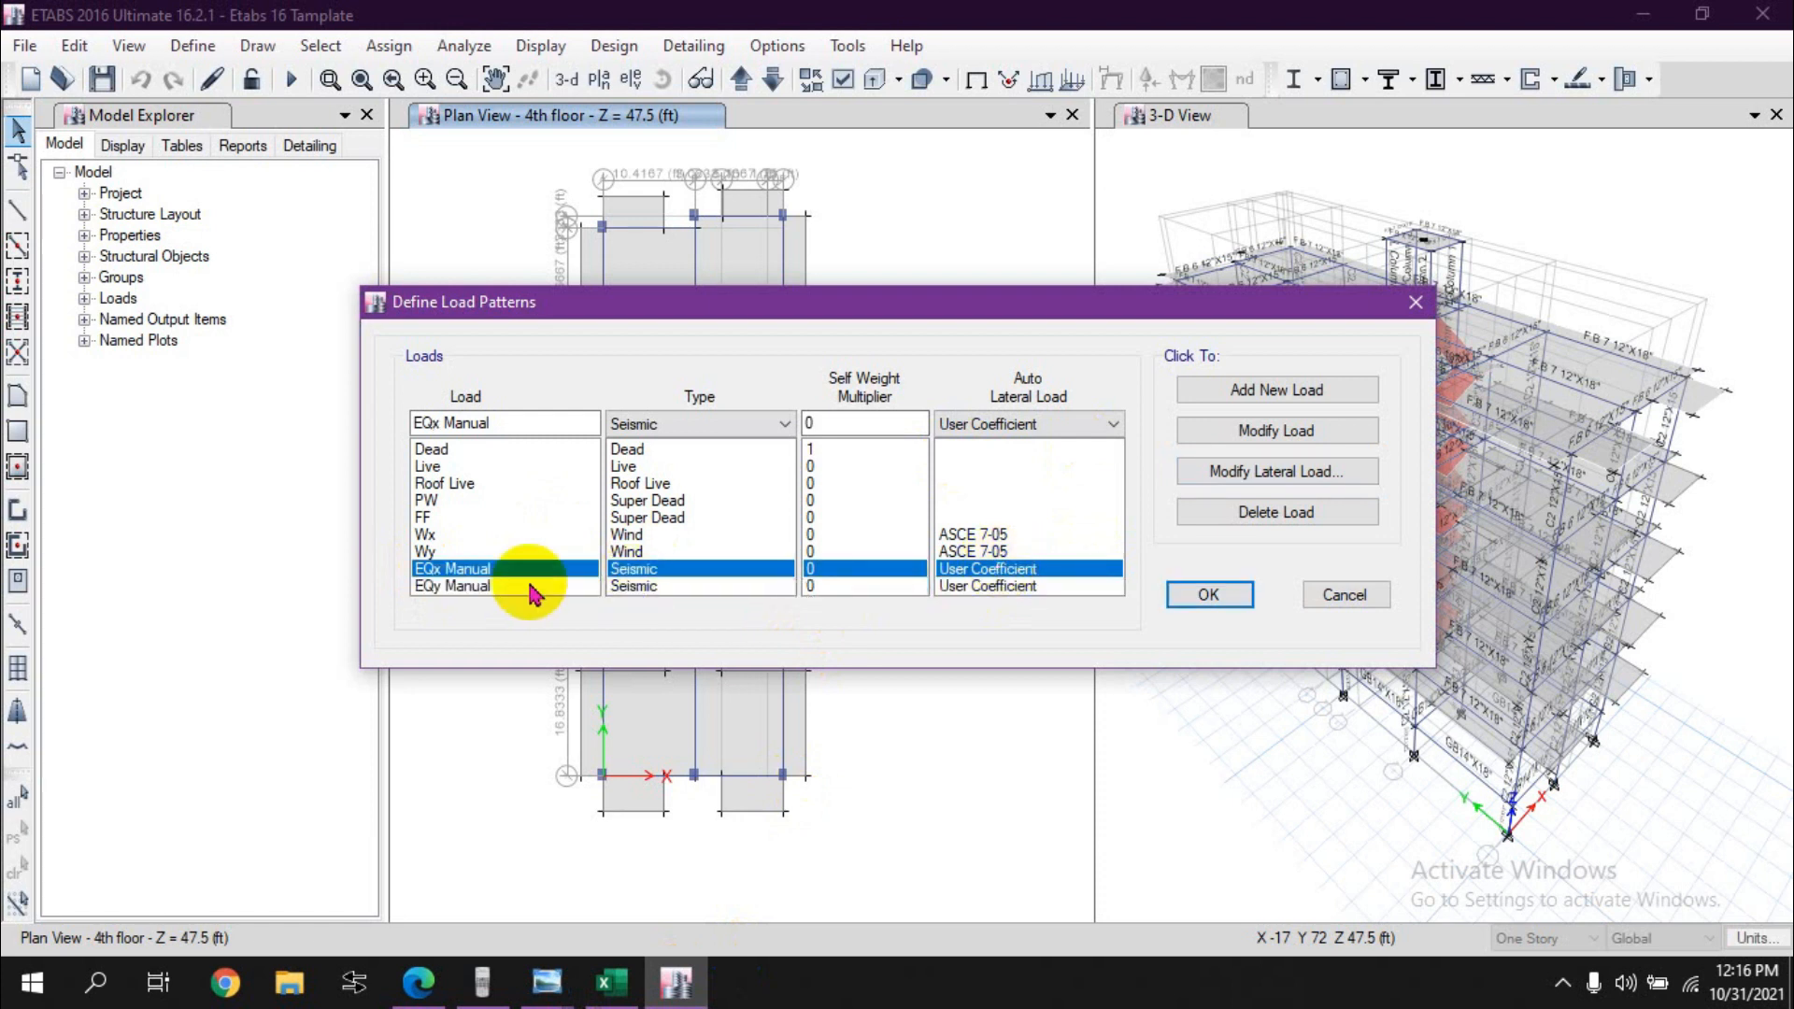
pyautogui.moveTo(524, 425); pyautogui.dragTo(423, 427)
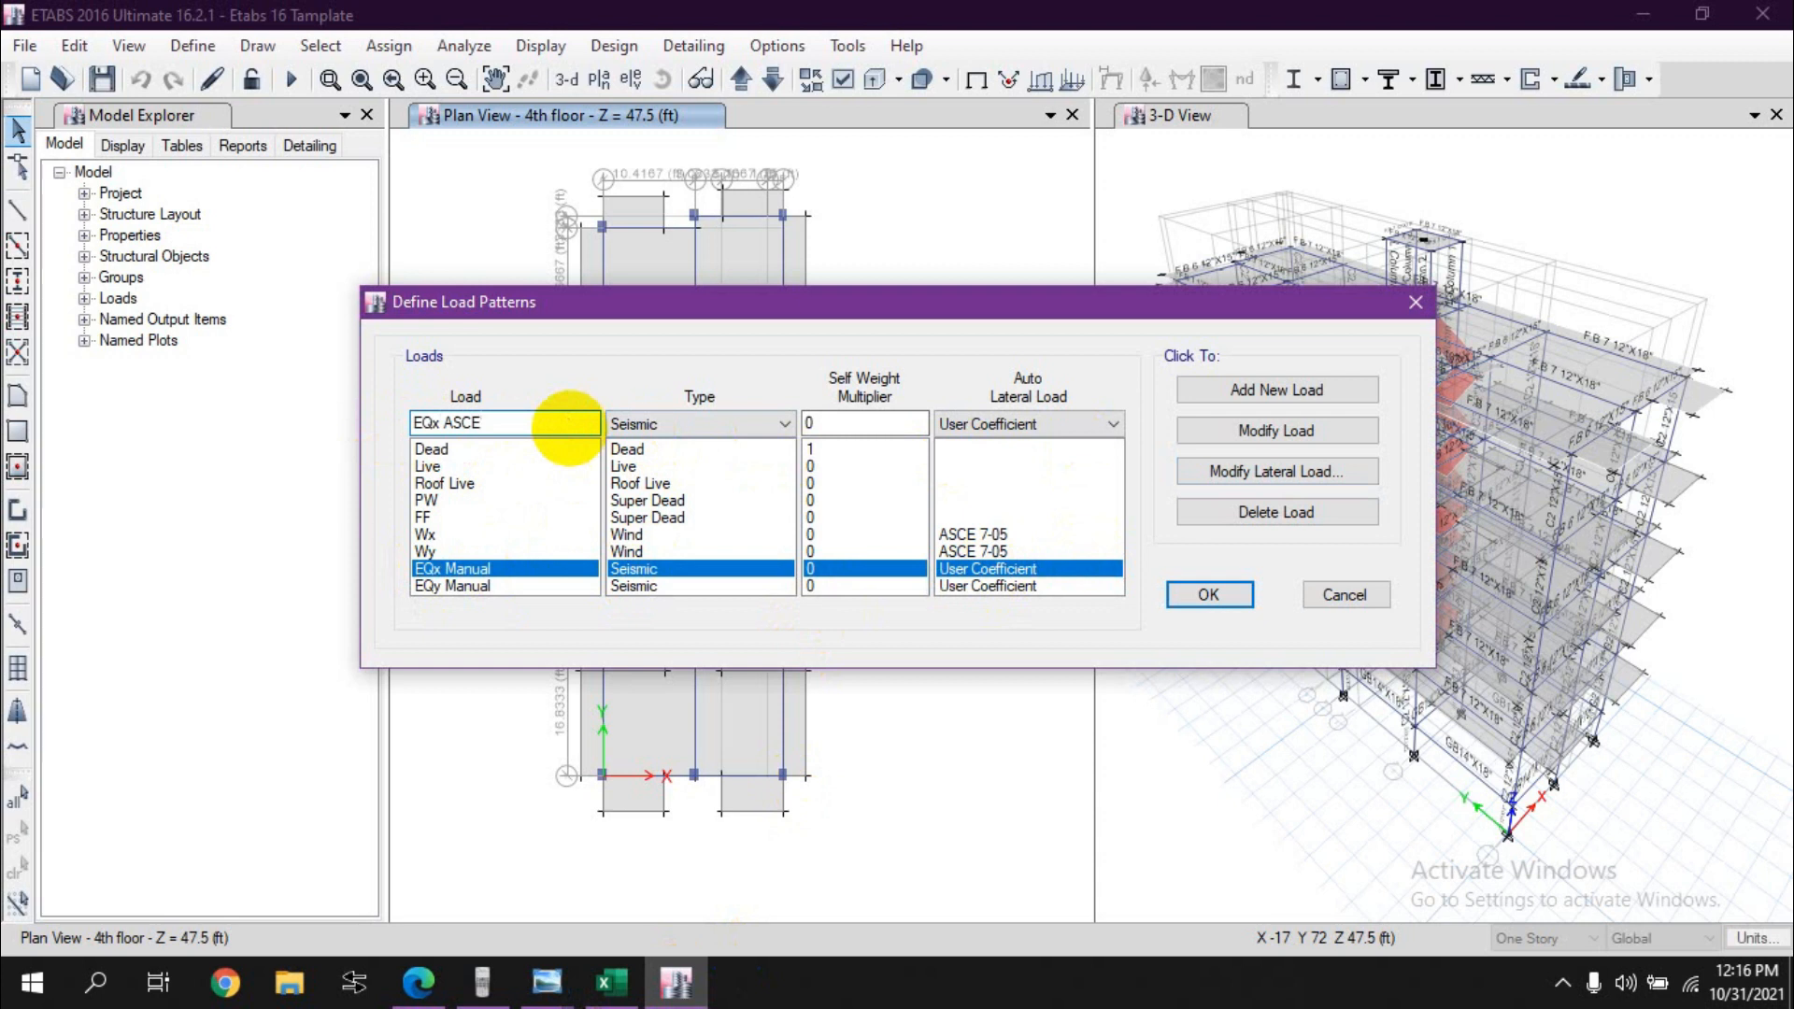
pyautogui.click(1112, 424)
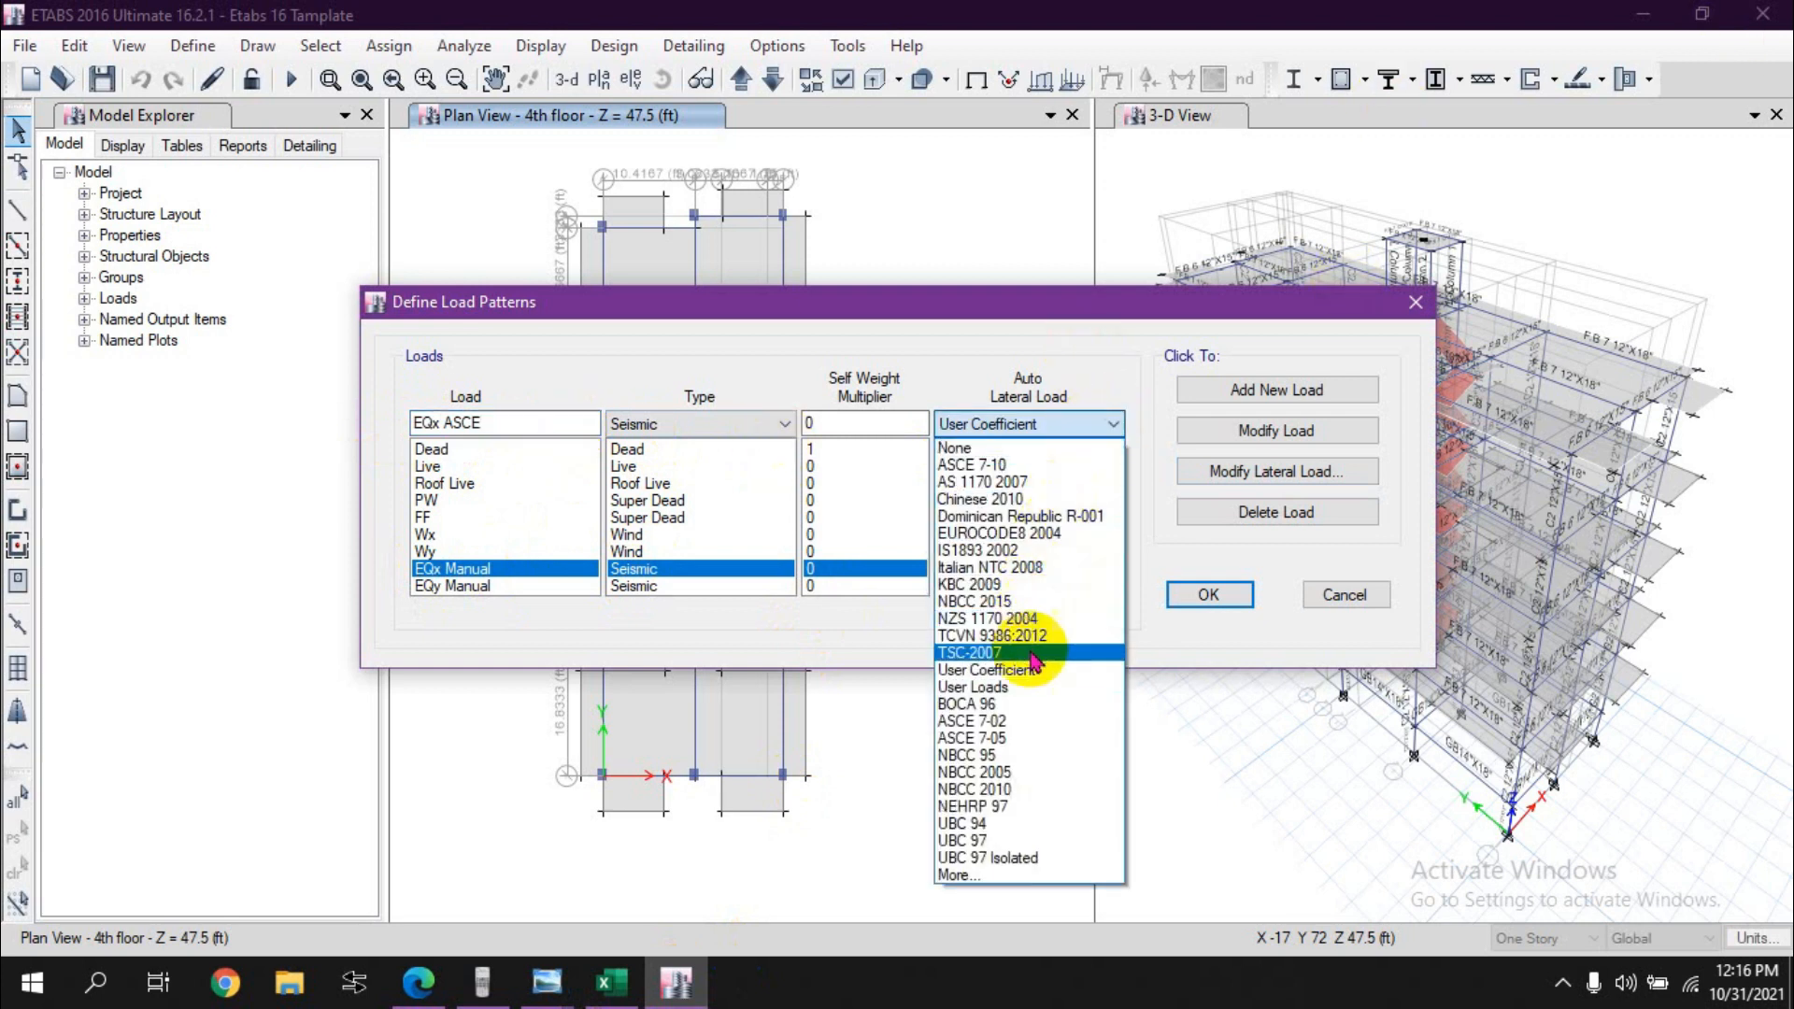
pyautogui.click(1033, 736)
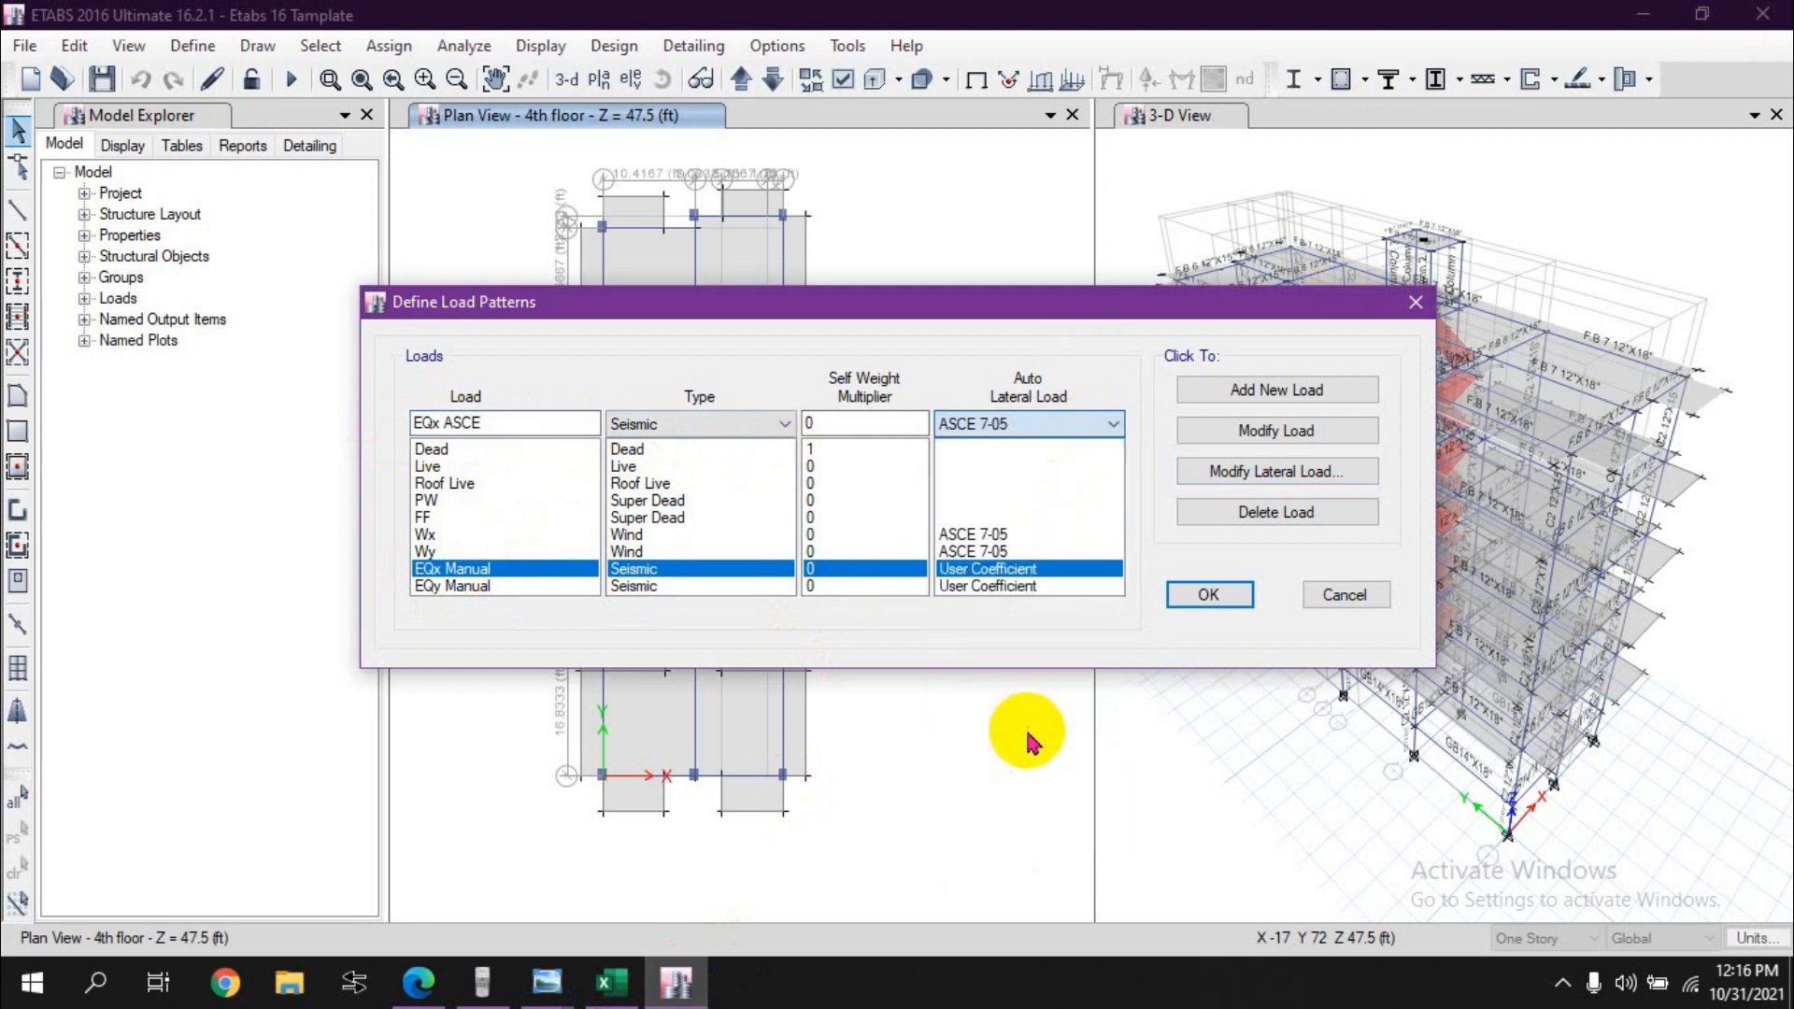
pyautogui.click(1301, 402)
pyautogui.click(436, 422)
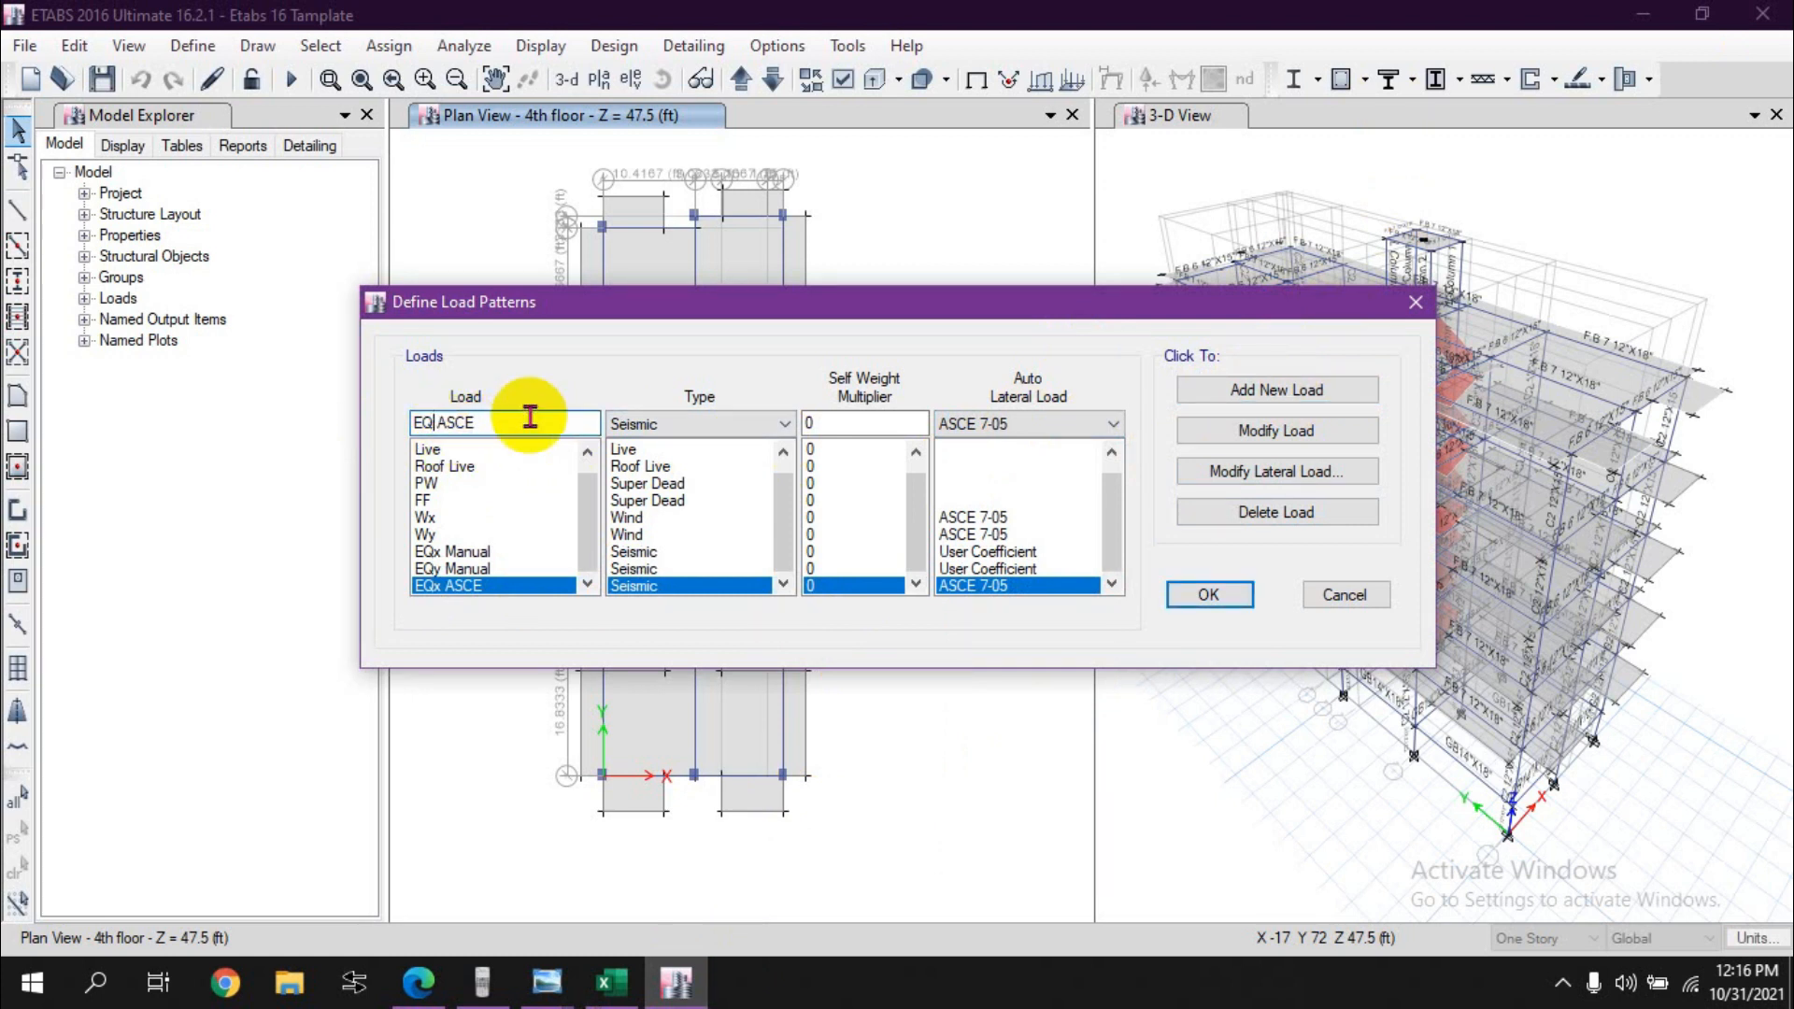
pyautogui.click(1322, 398)
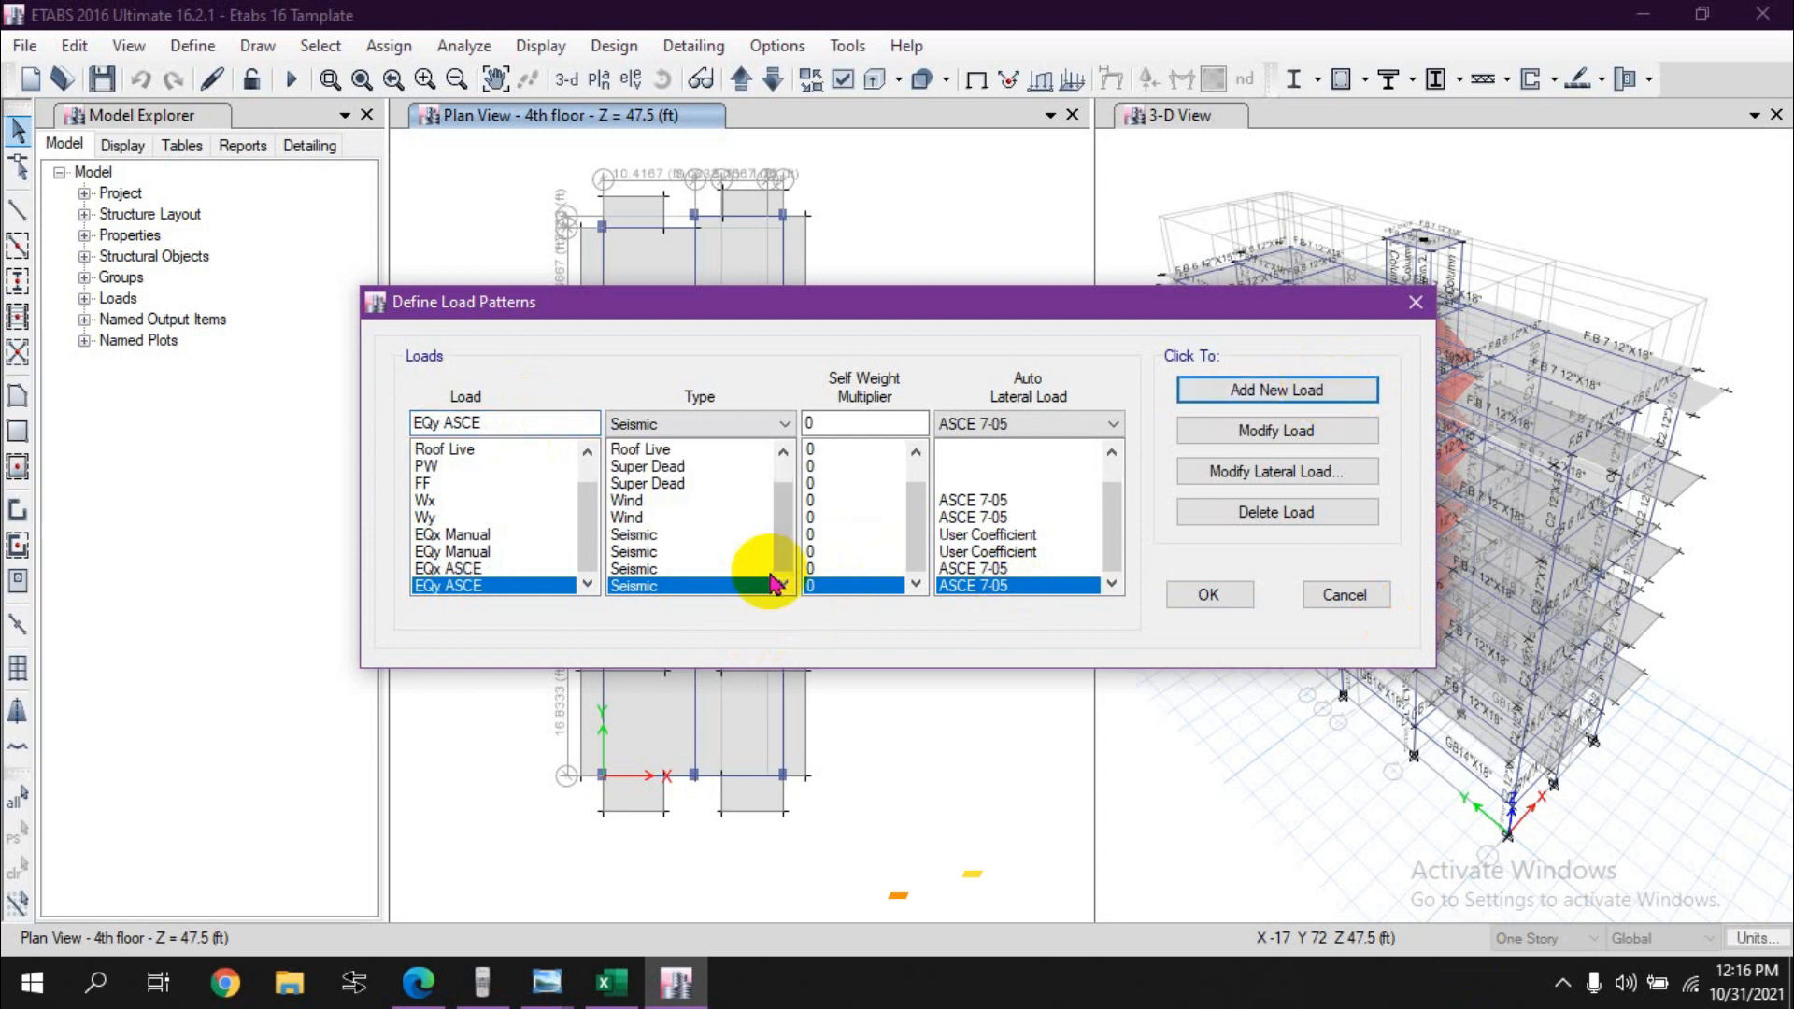
# Step: Open the lateral load settings of EQx ASCE and turn off the Y direction and both Y eccentricity options
pyautogui.click(872, 569)
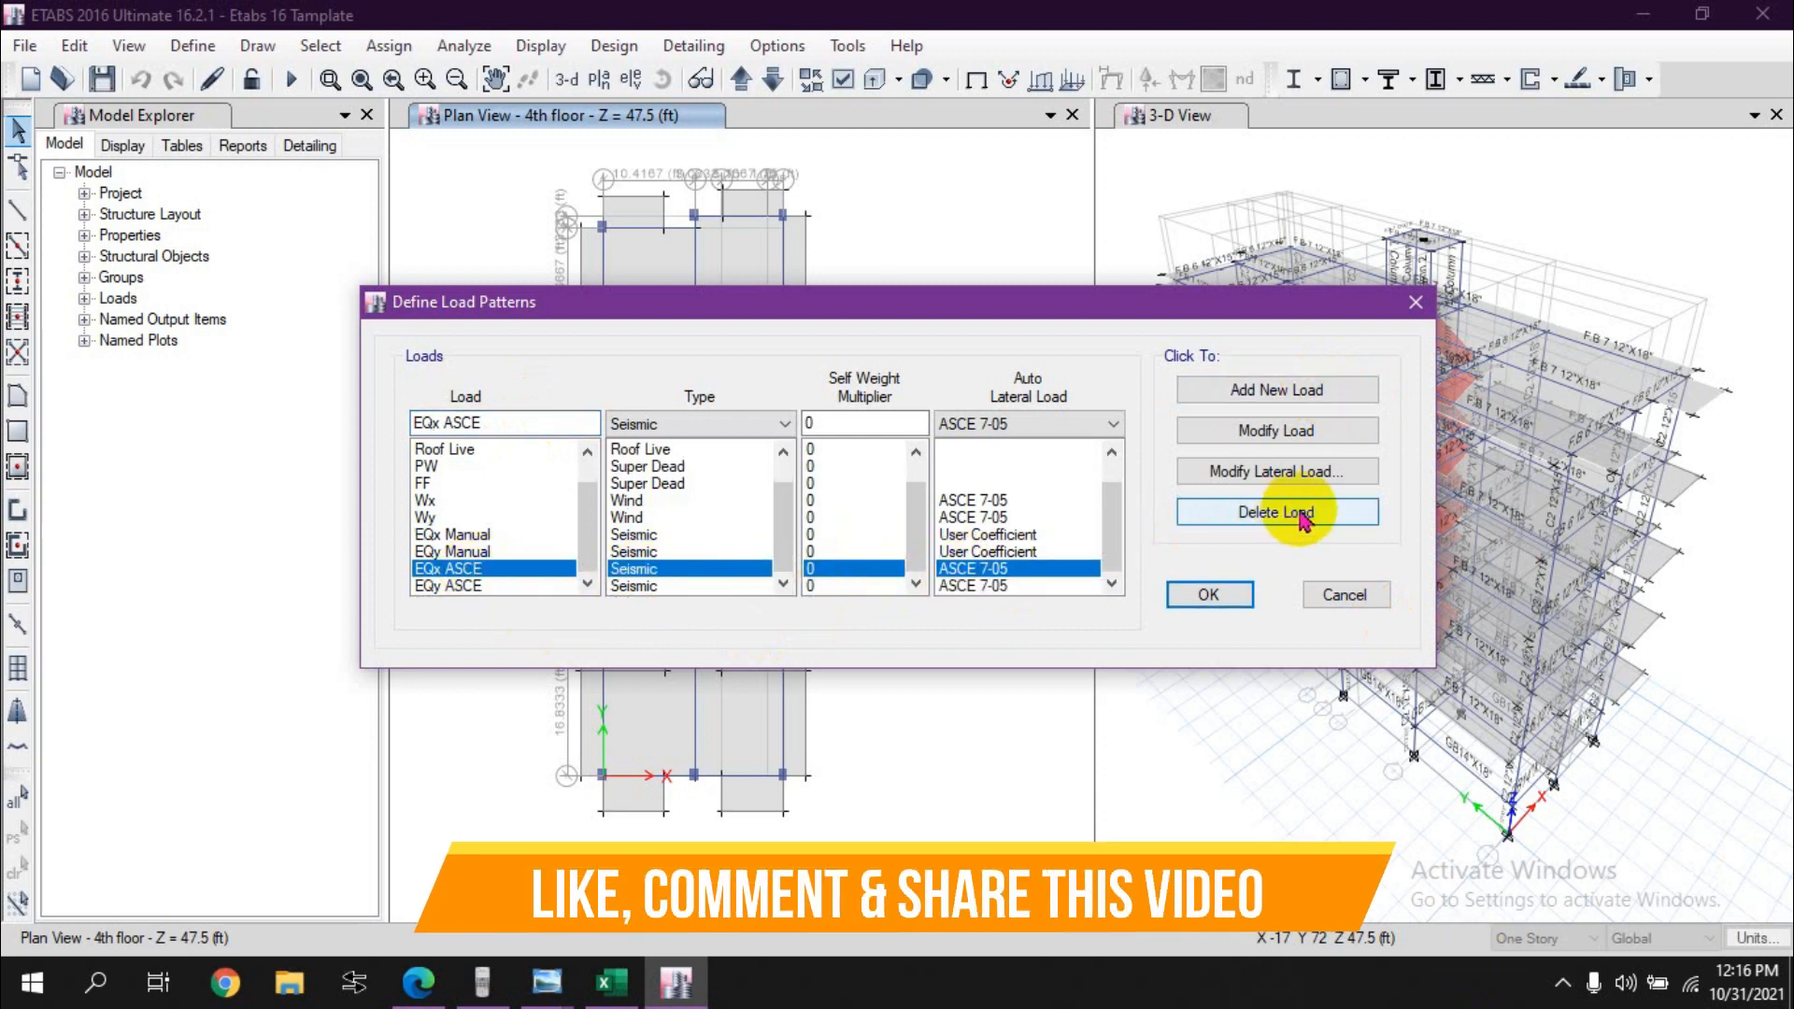
pyautogui.click(1318, 472)
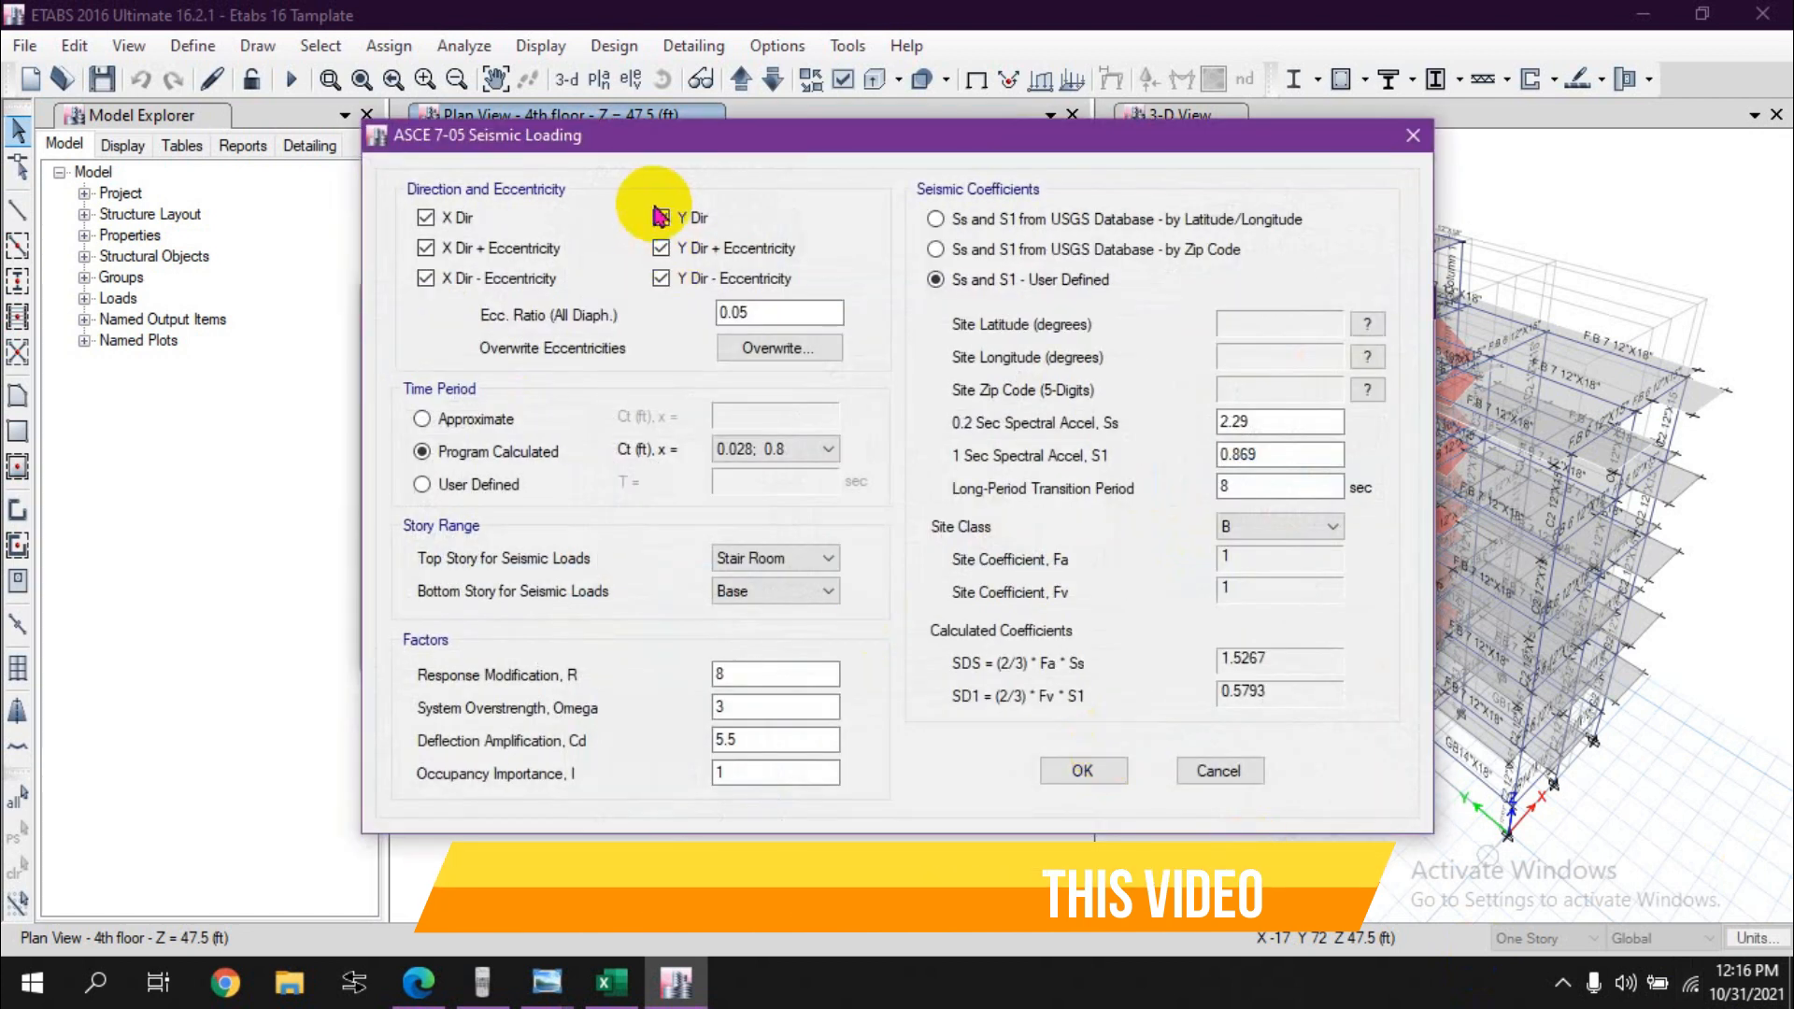
pyautogui.click(680, 277)
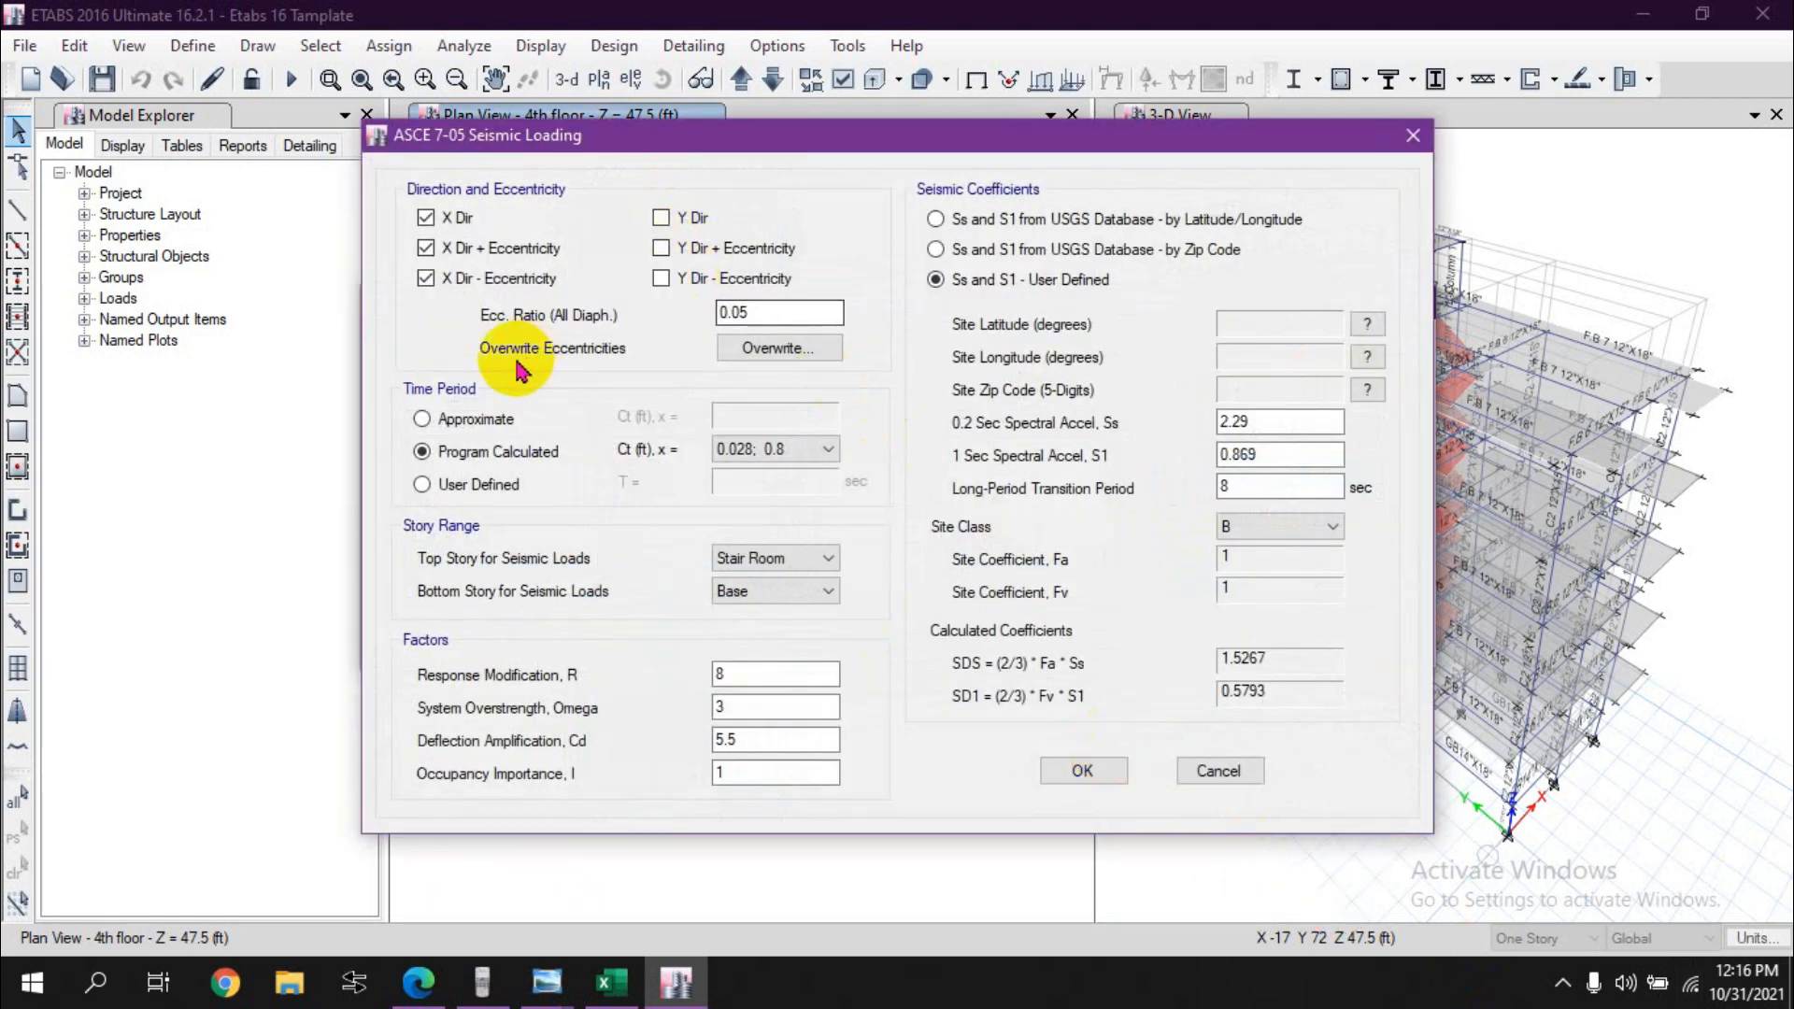
# Step: Set the EQx ASCE time period to Approximate with Ct and x of 0.016; 0.9 from the workbook, keeping Base as bottom story
pyautogui.click(446, 424)
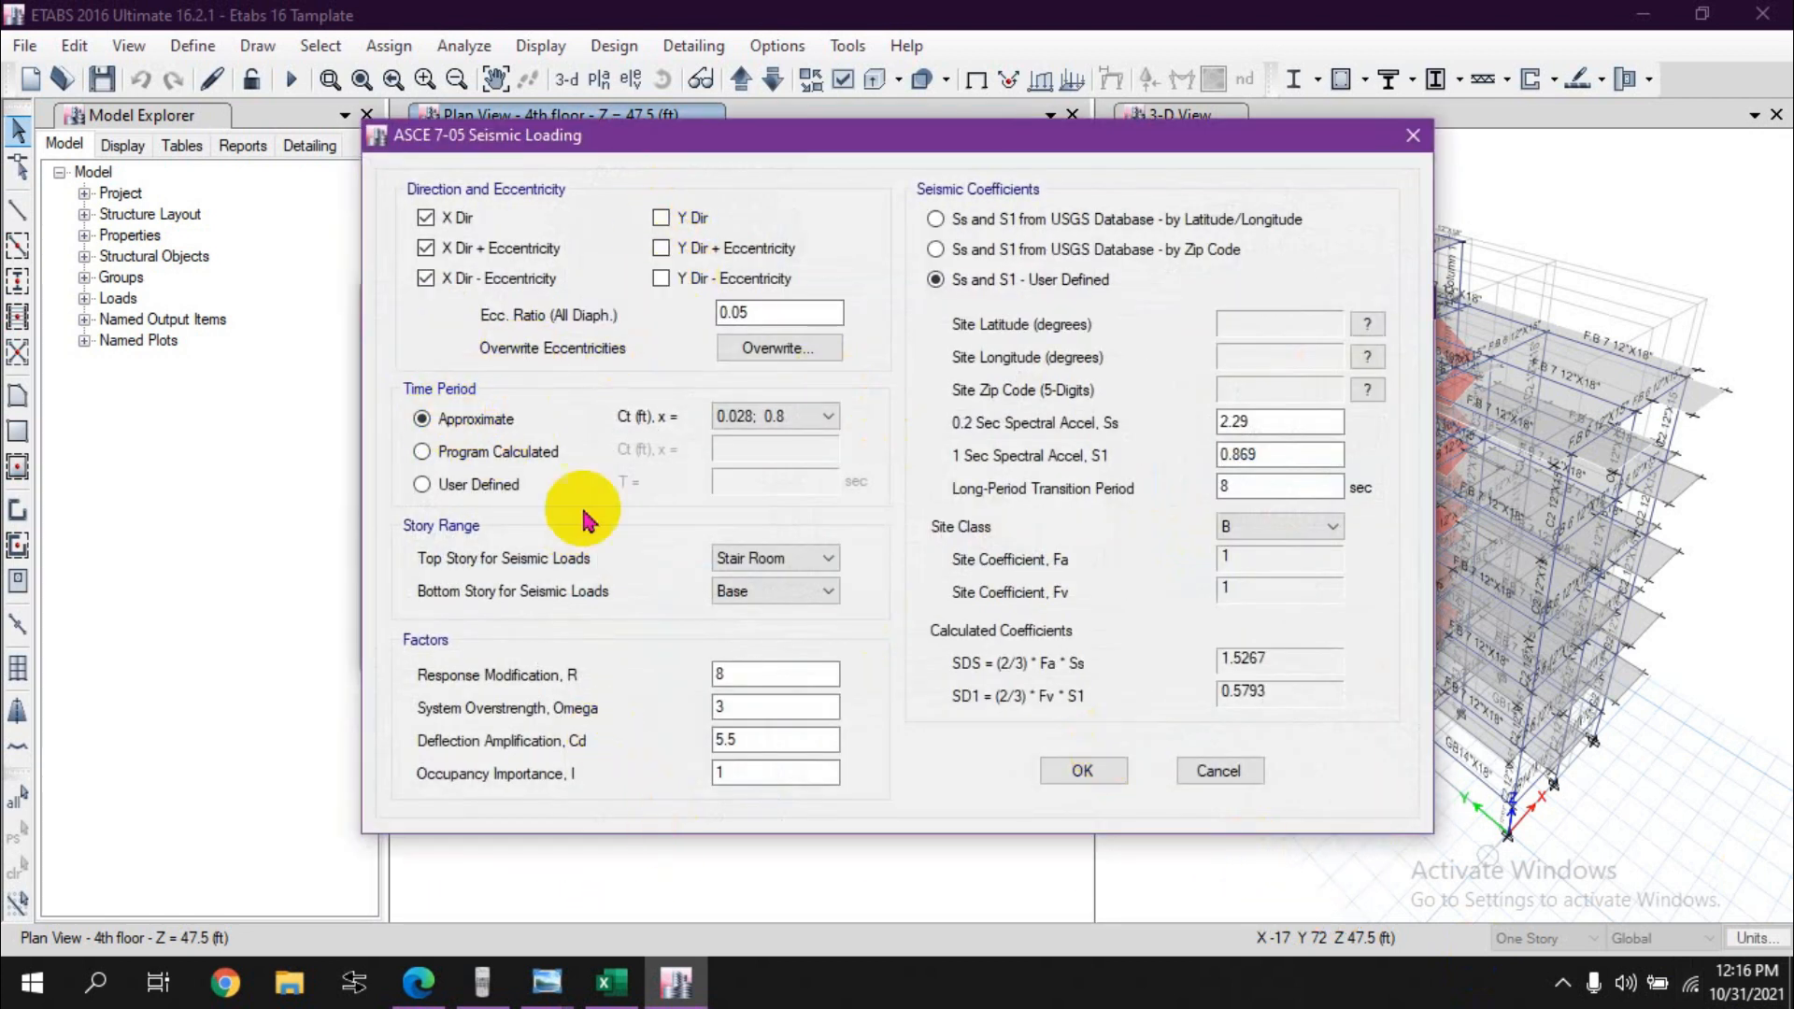
pyautogui.click(611, 982)
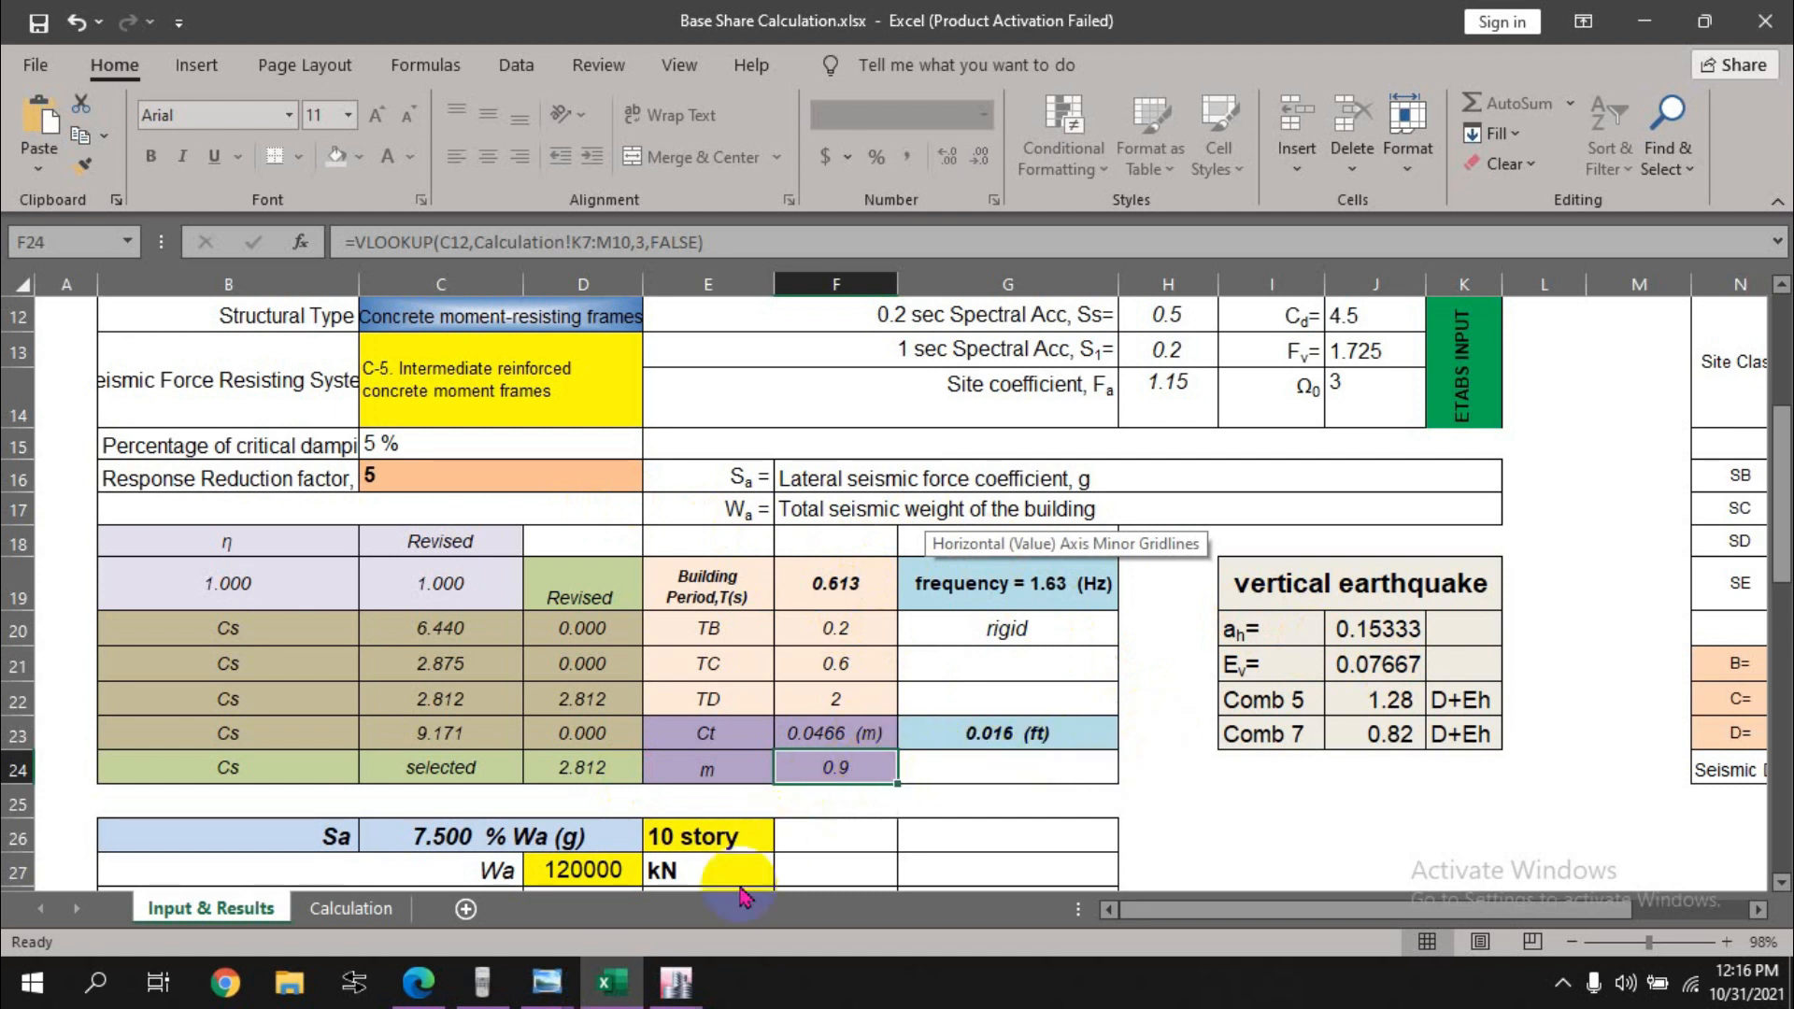
pyautogui.click(675, 982)
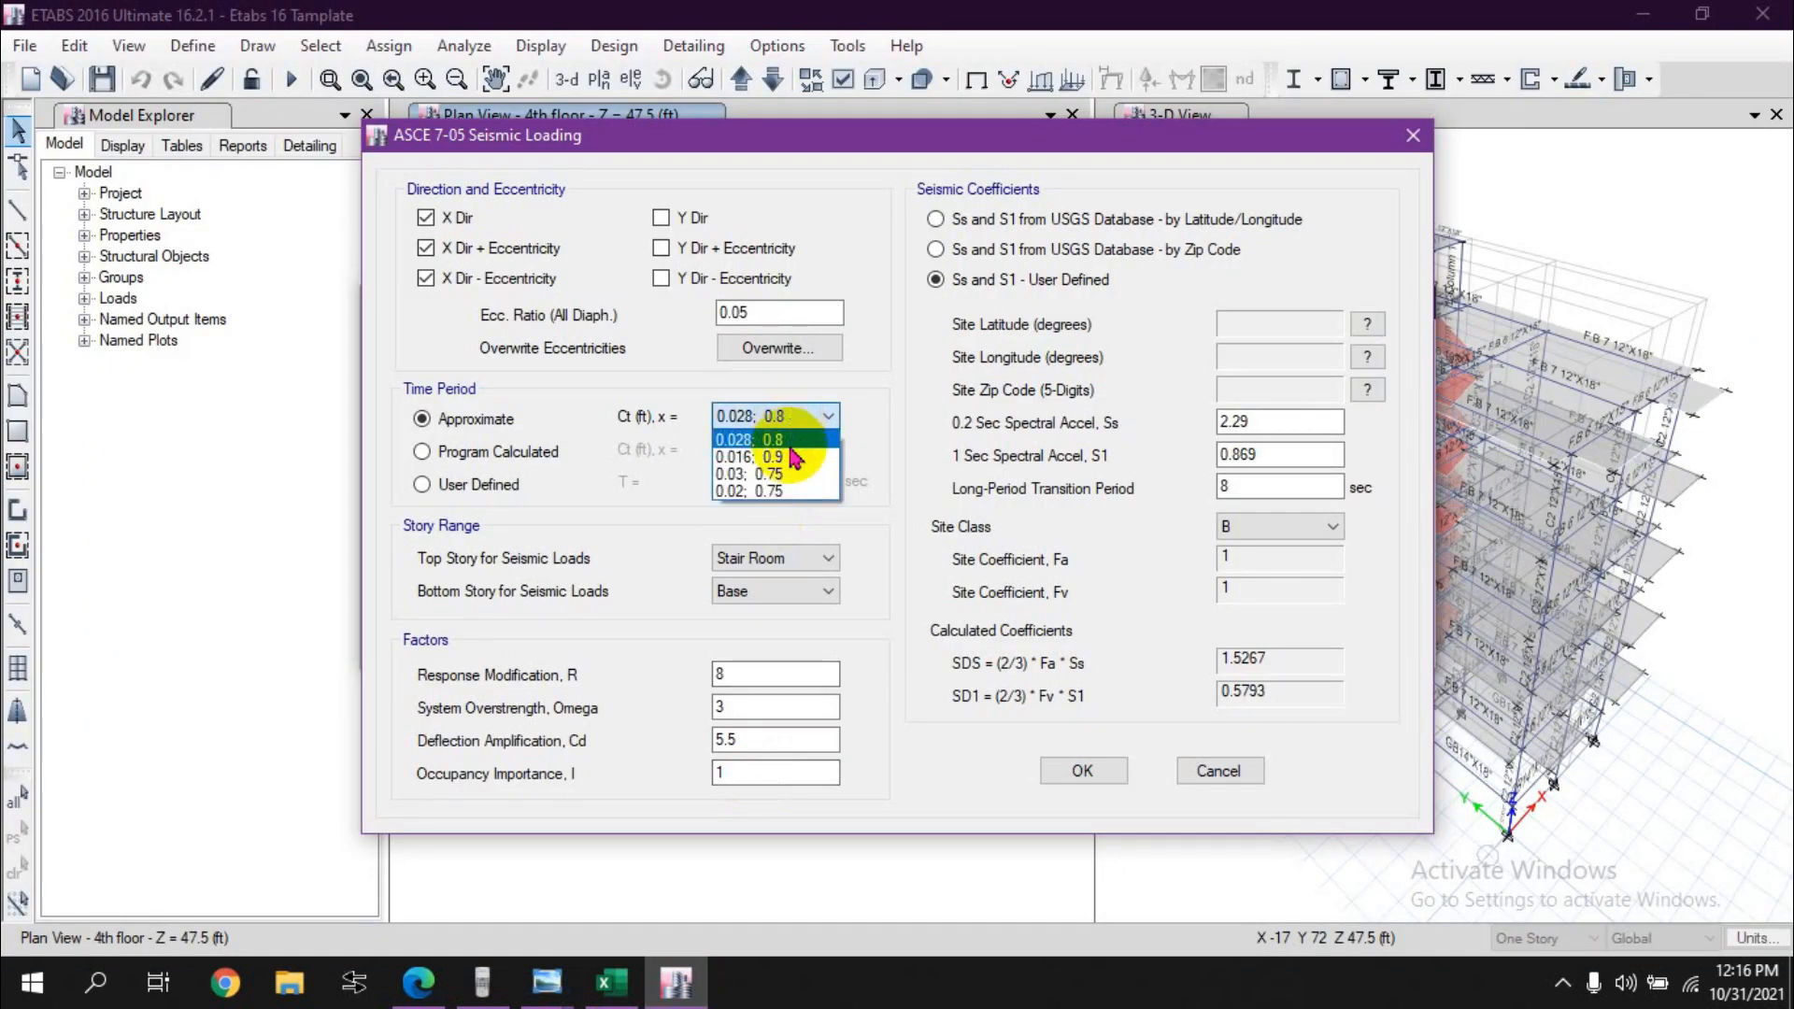
pyautogui.click(791, 456)
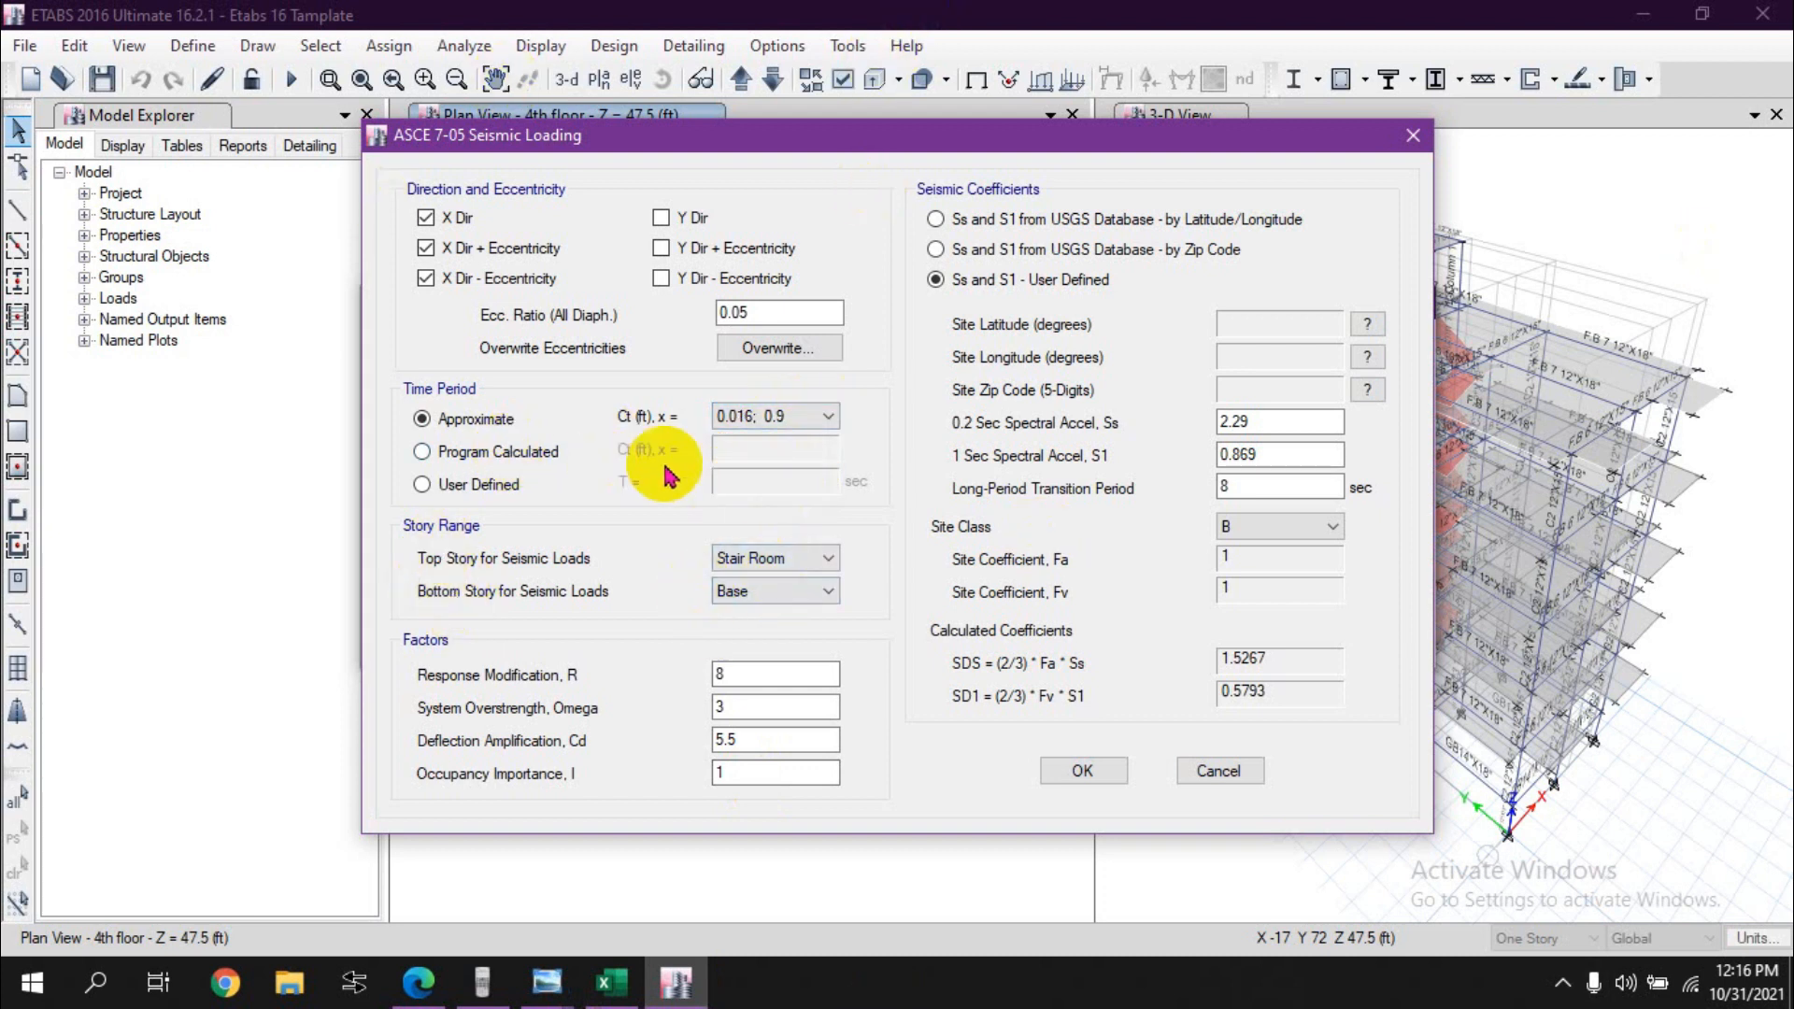
pyautogui.click(782, 591)
pyautogui.click(781, 593)
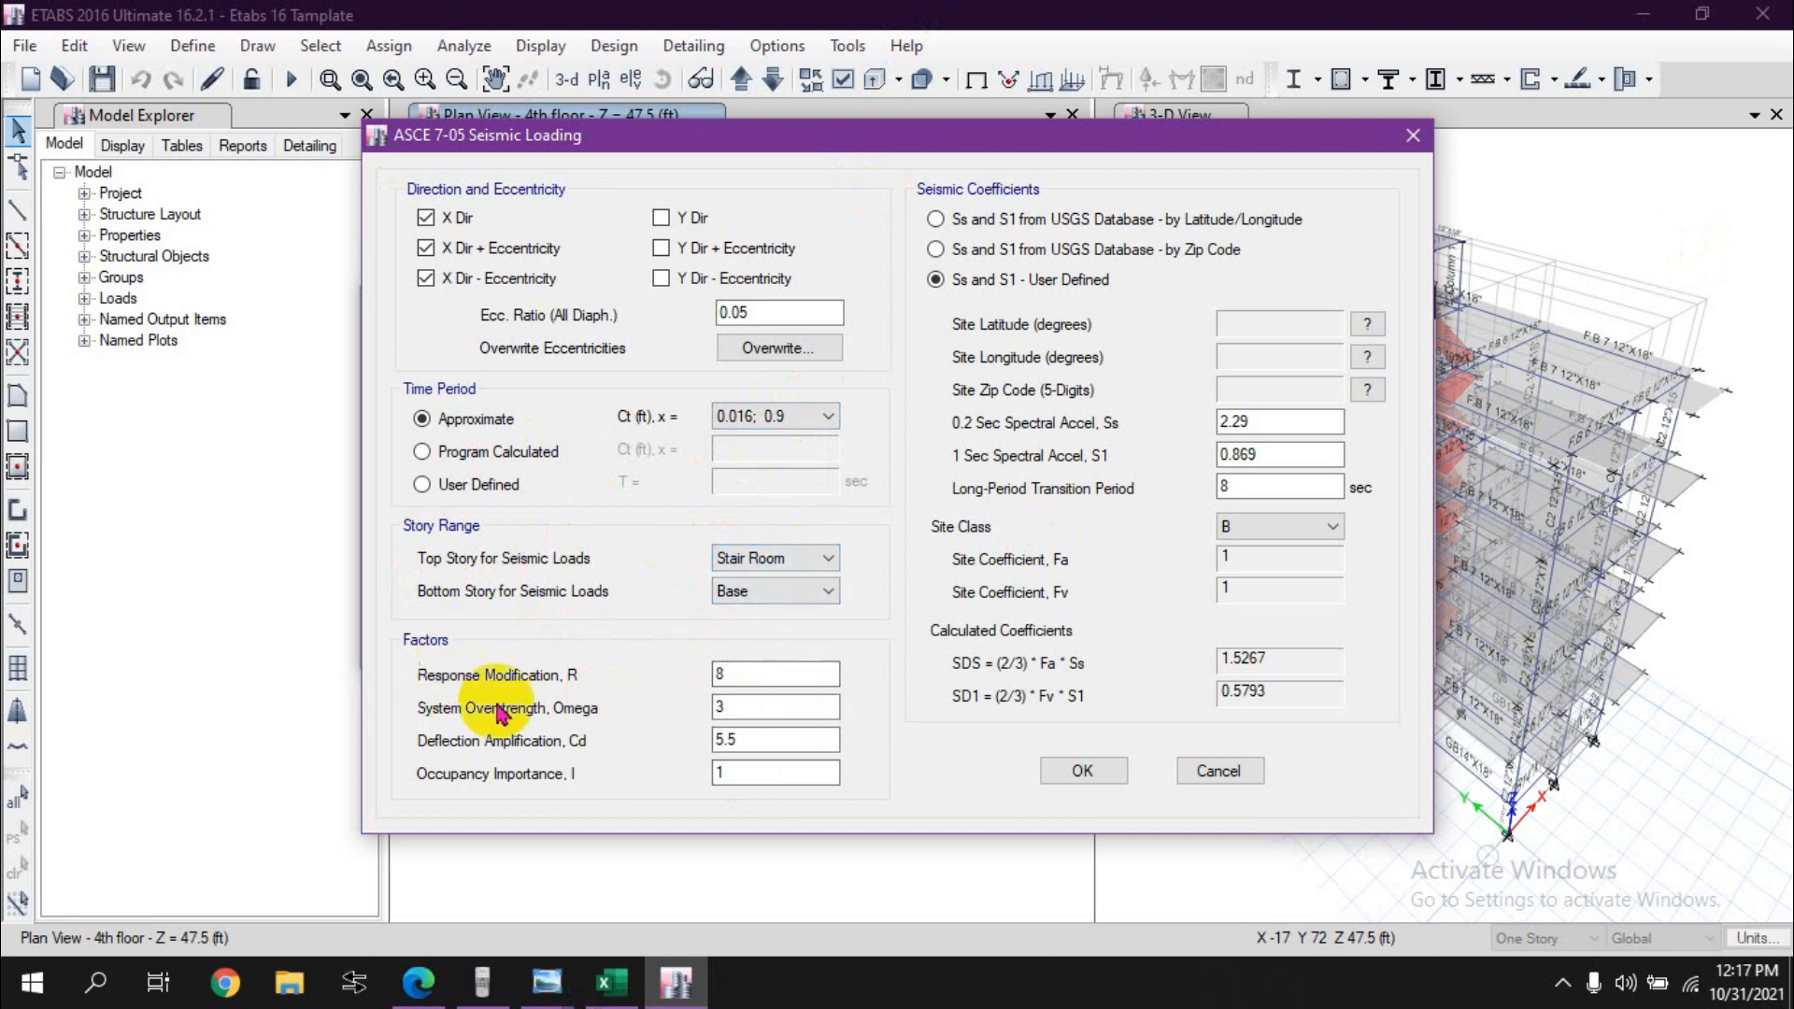
# Step: Check the response reduction factor in the workbook and set Response Modification, R of EQx ASCE to 5 in ETABS
pyautogui.click(608, 984)
pyautogui.click(486, 476)
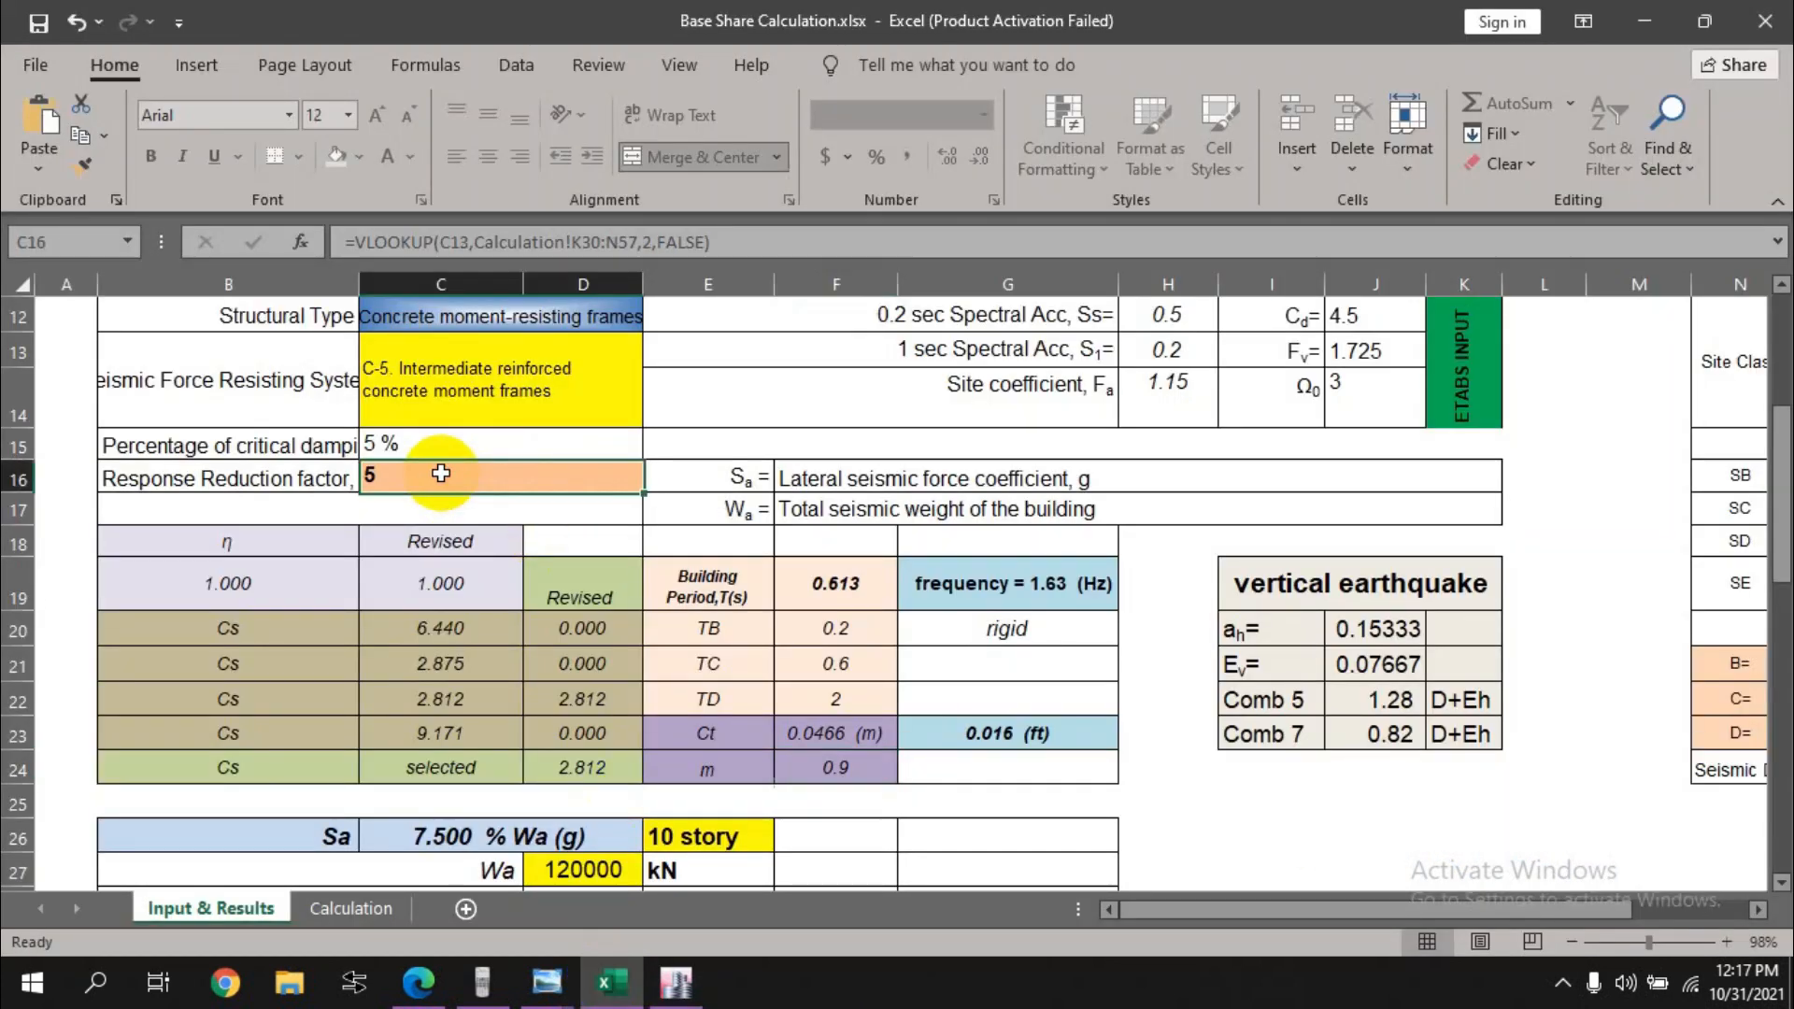
pyautogui.click(679, 981)
pyautogui.doubleClick(774, 673)
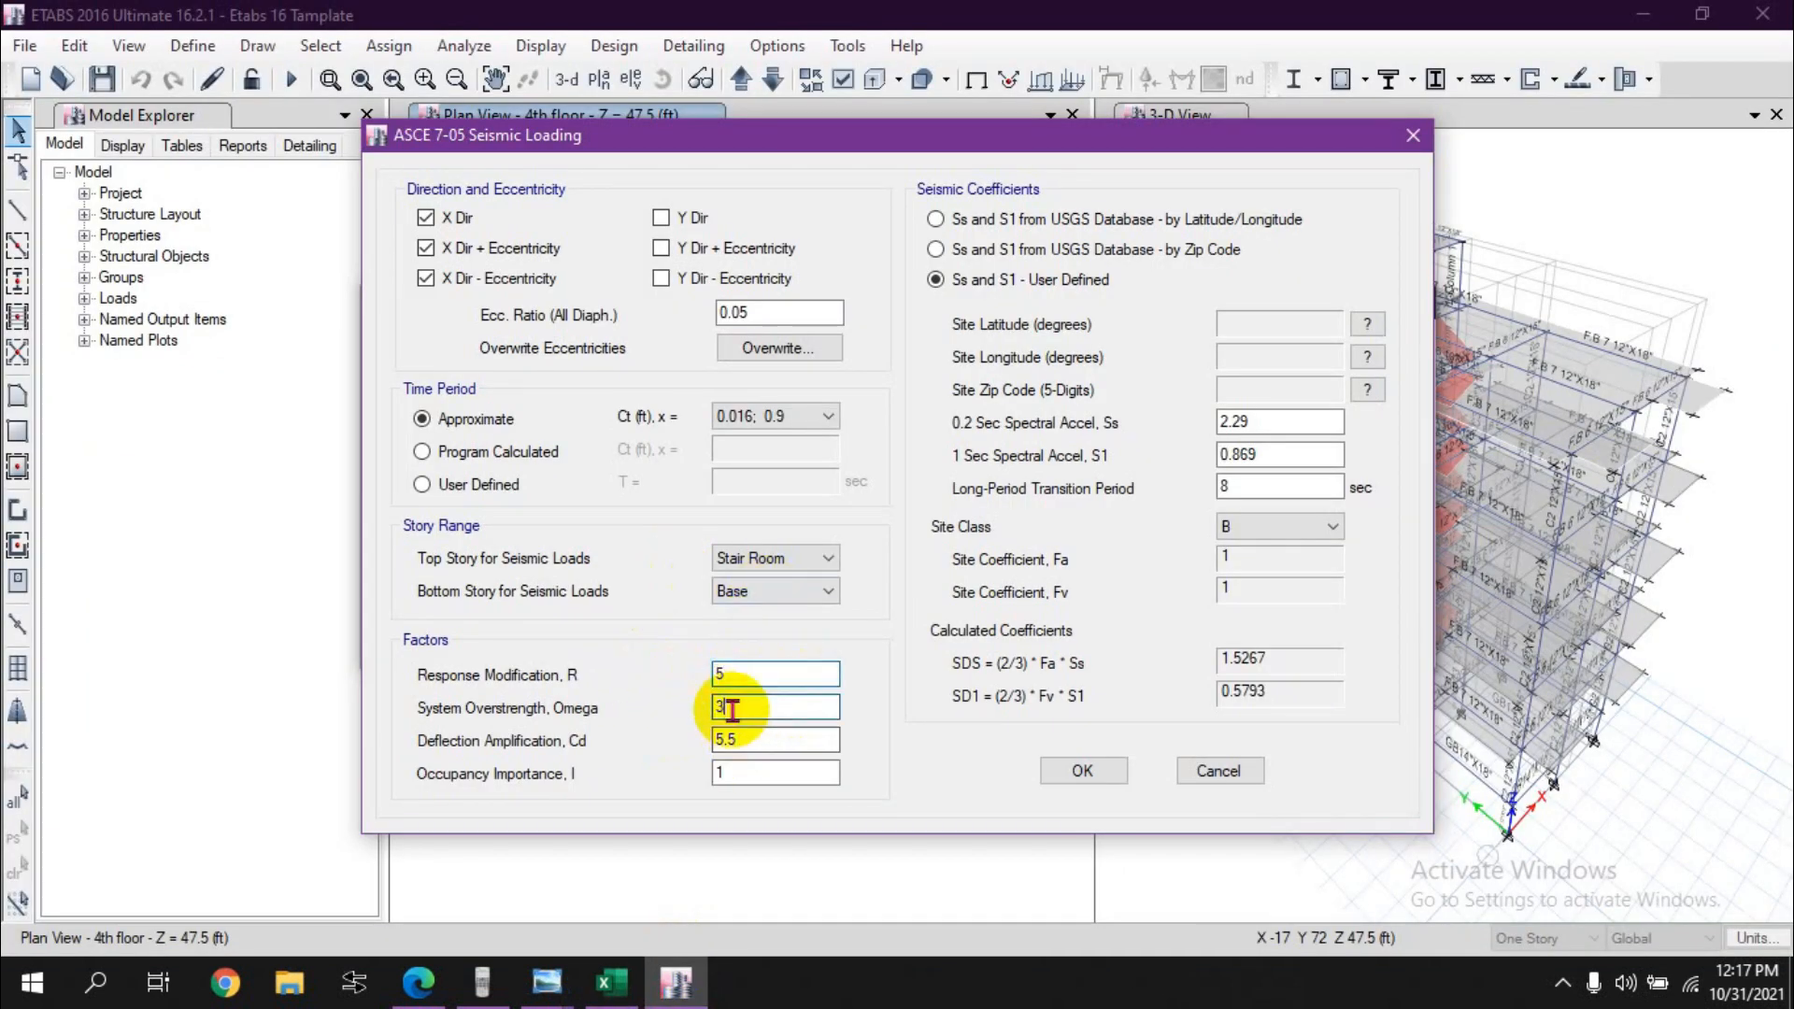
# Step: Match the remaining EQx ASCE factors to the workbook: System Overstrength 3 and Deflection Amplification Cd 4.5, with Occupancy Importance at 1
pyautogui.click(617, 984)
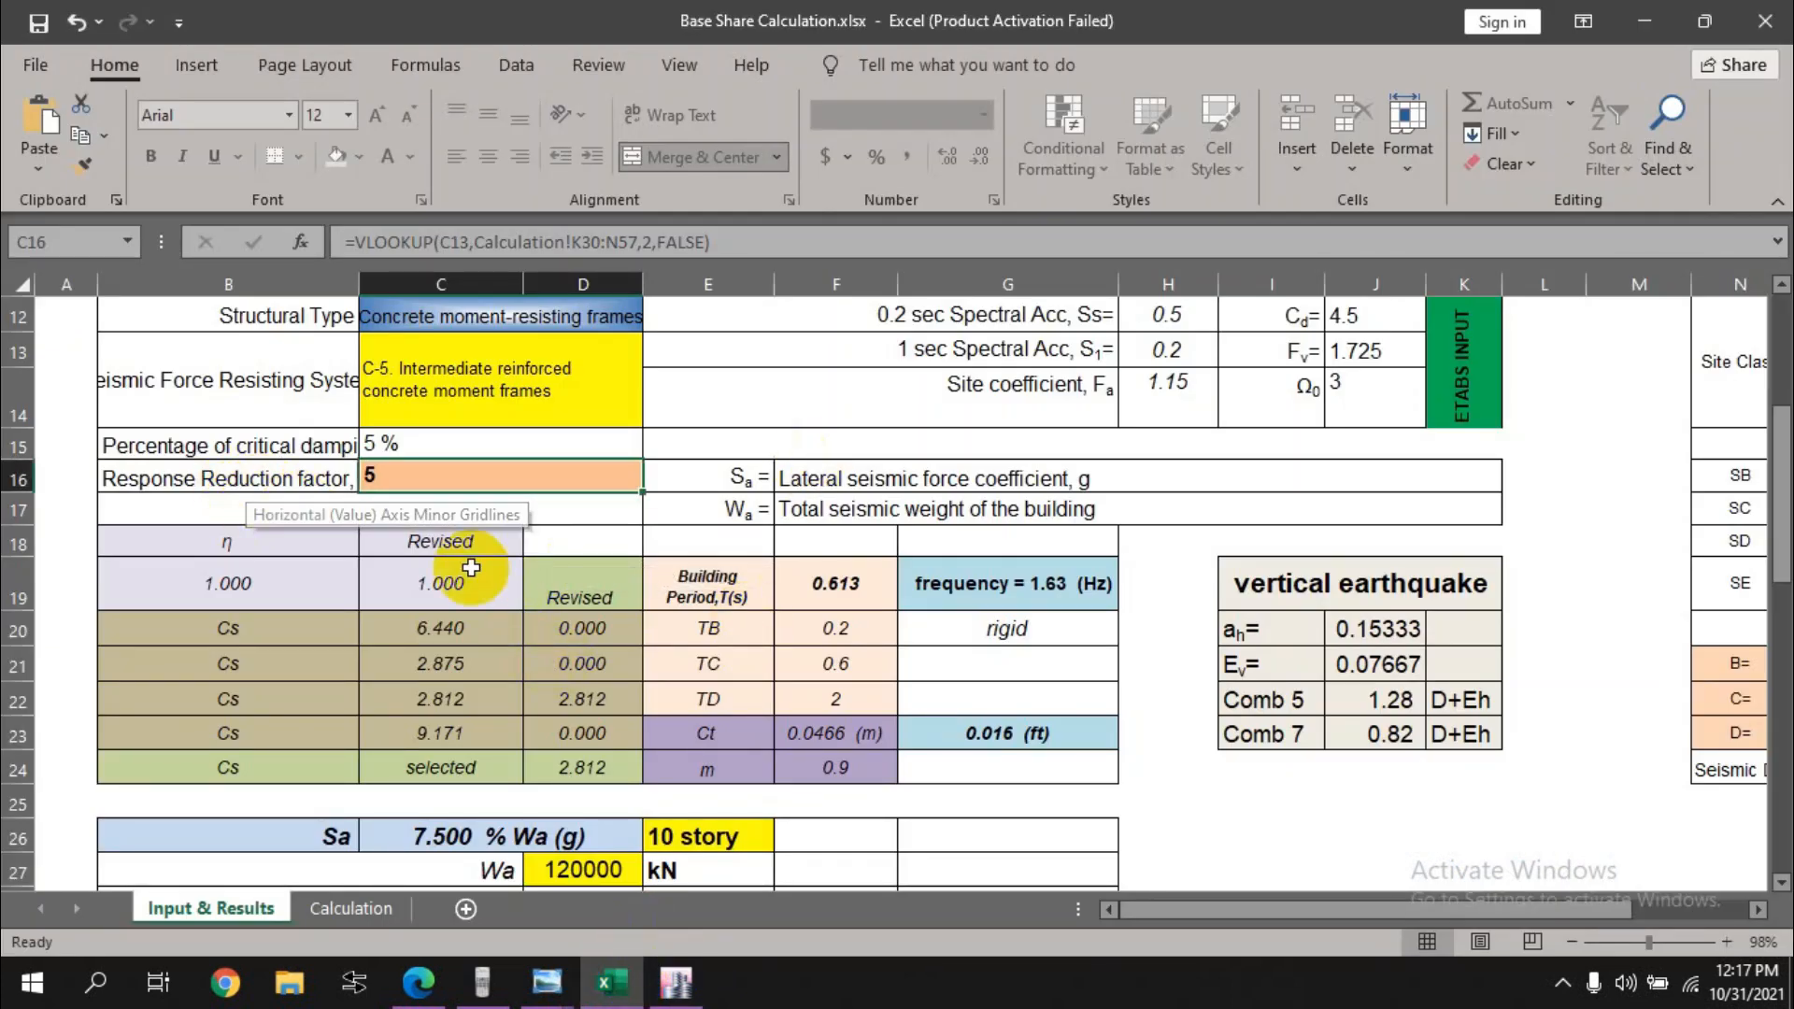
pyautogui.click(1644, 21)
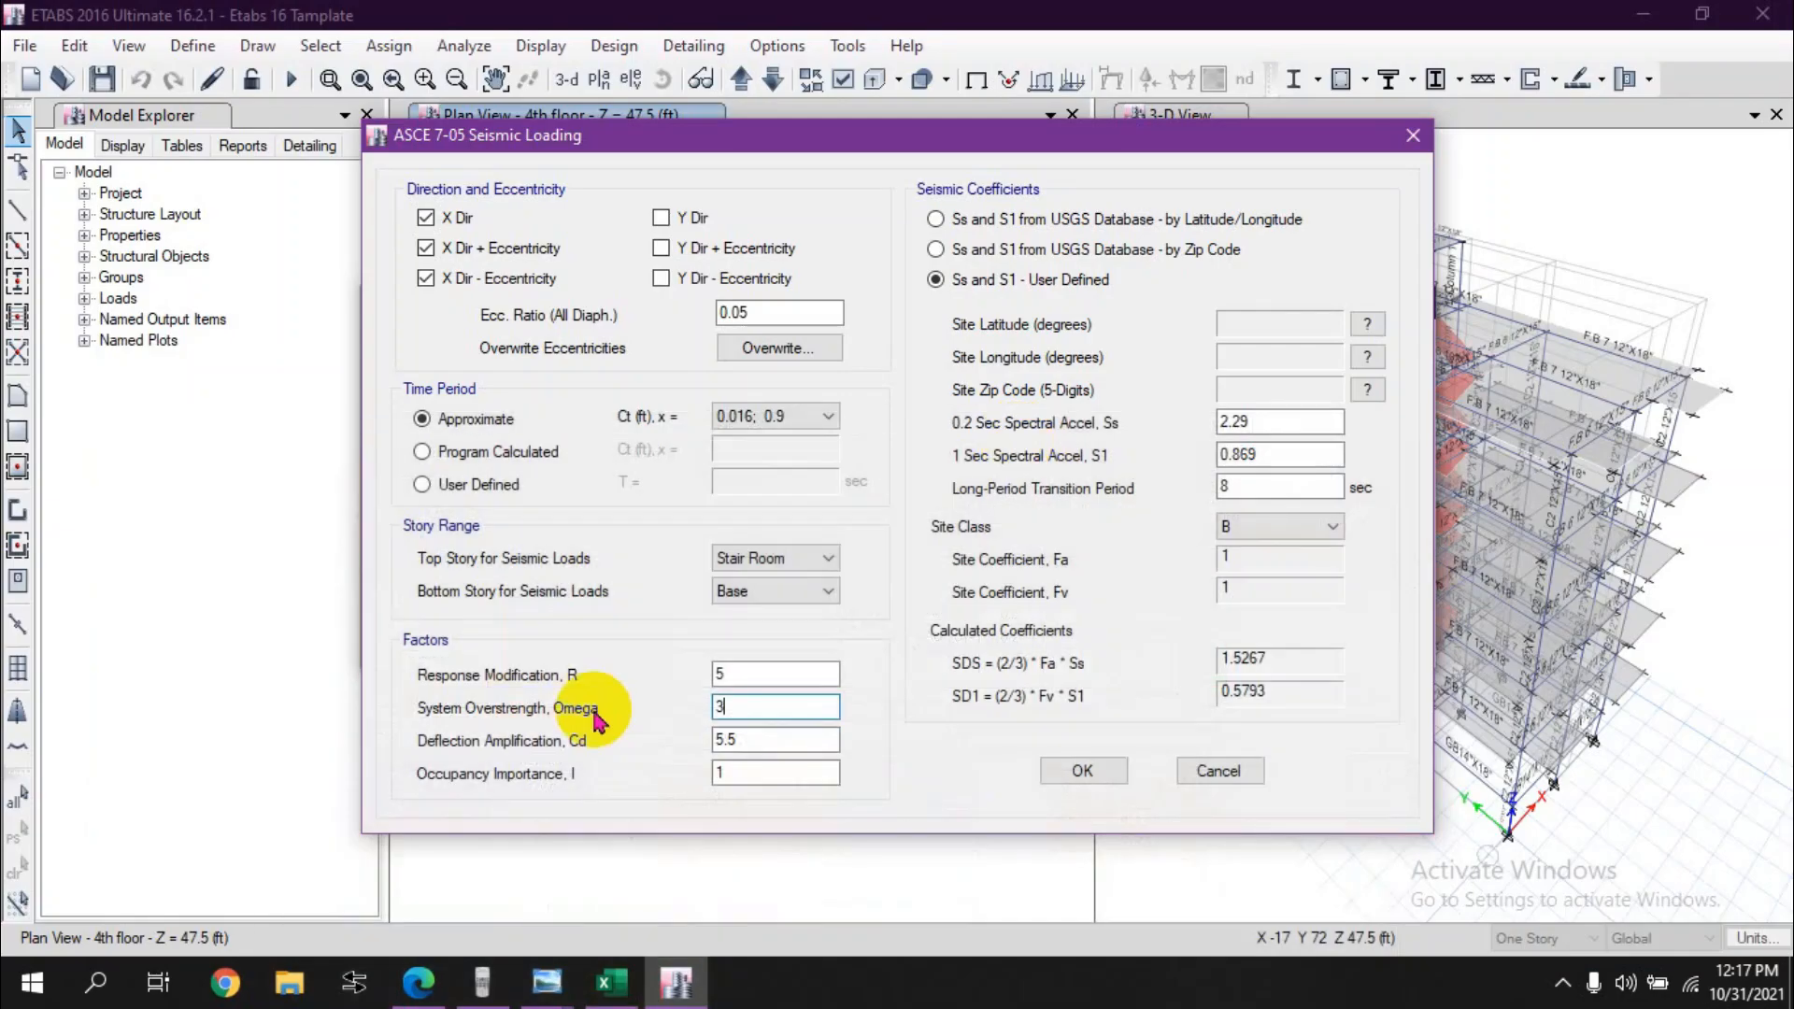
pyautogui.click(611, 982)
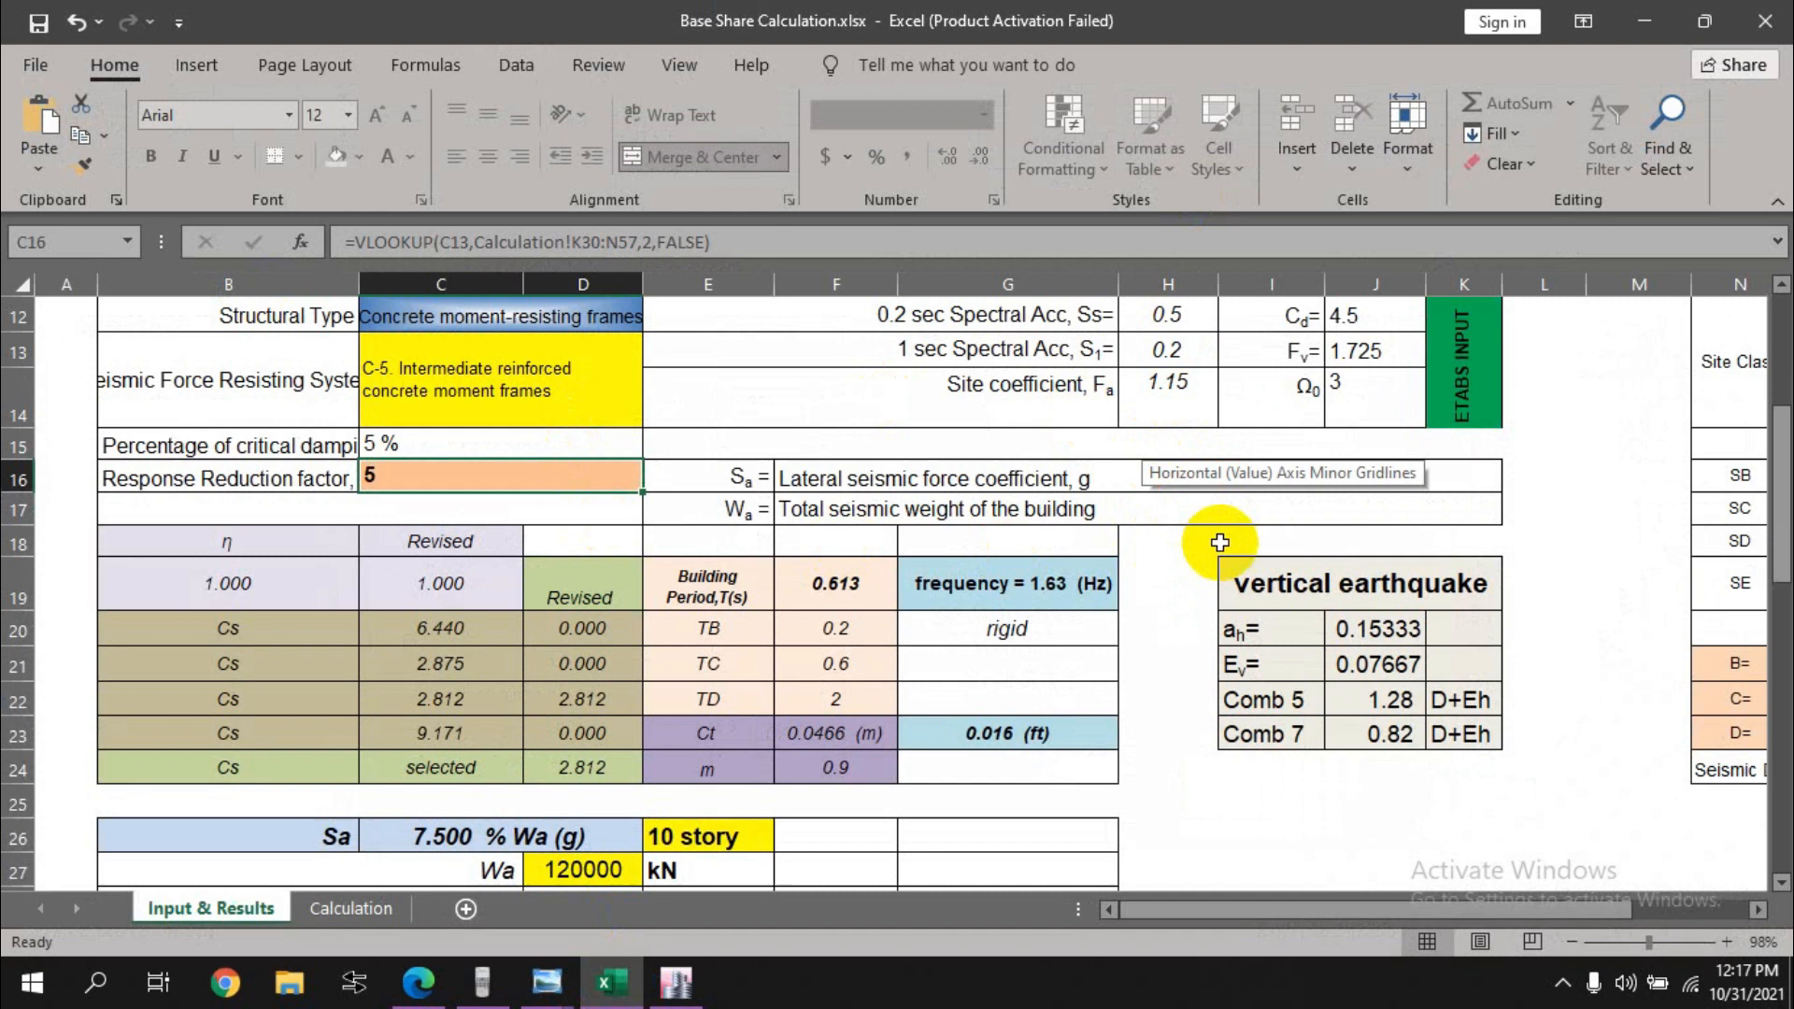
pyautogui.click(1645, 21)
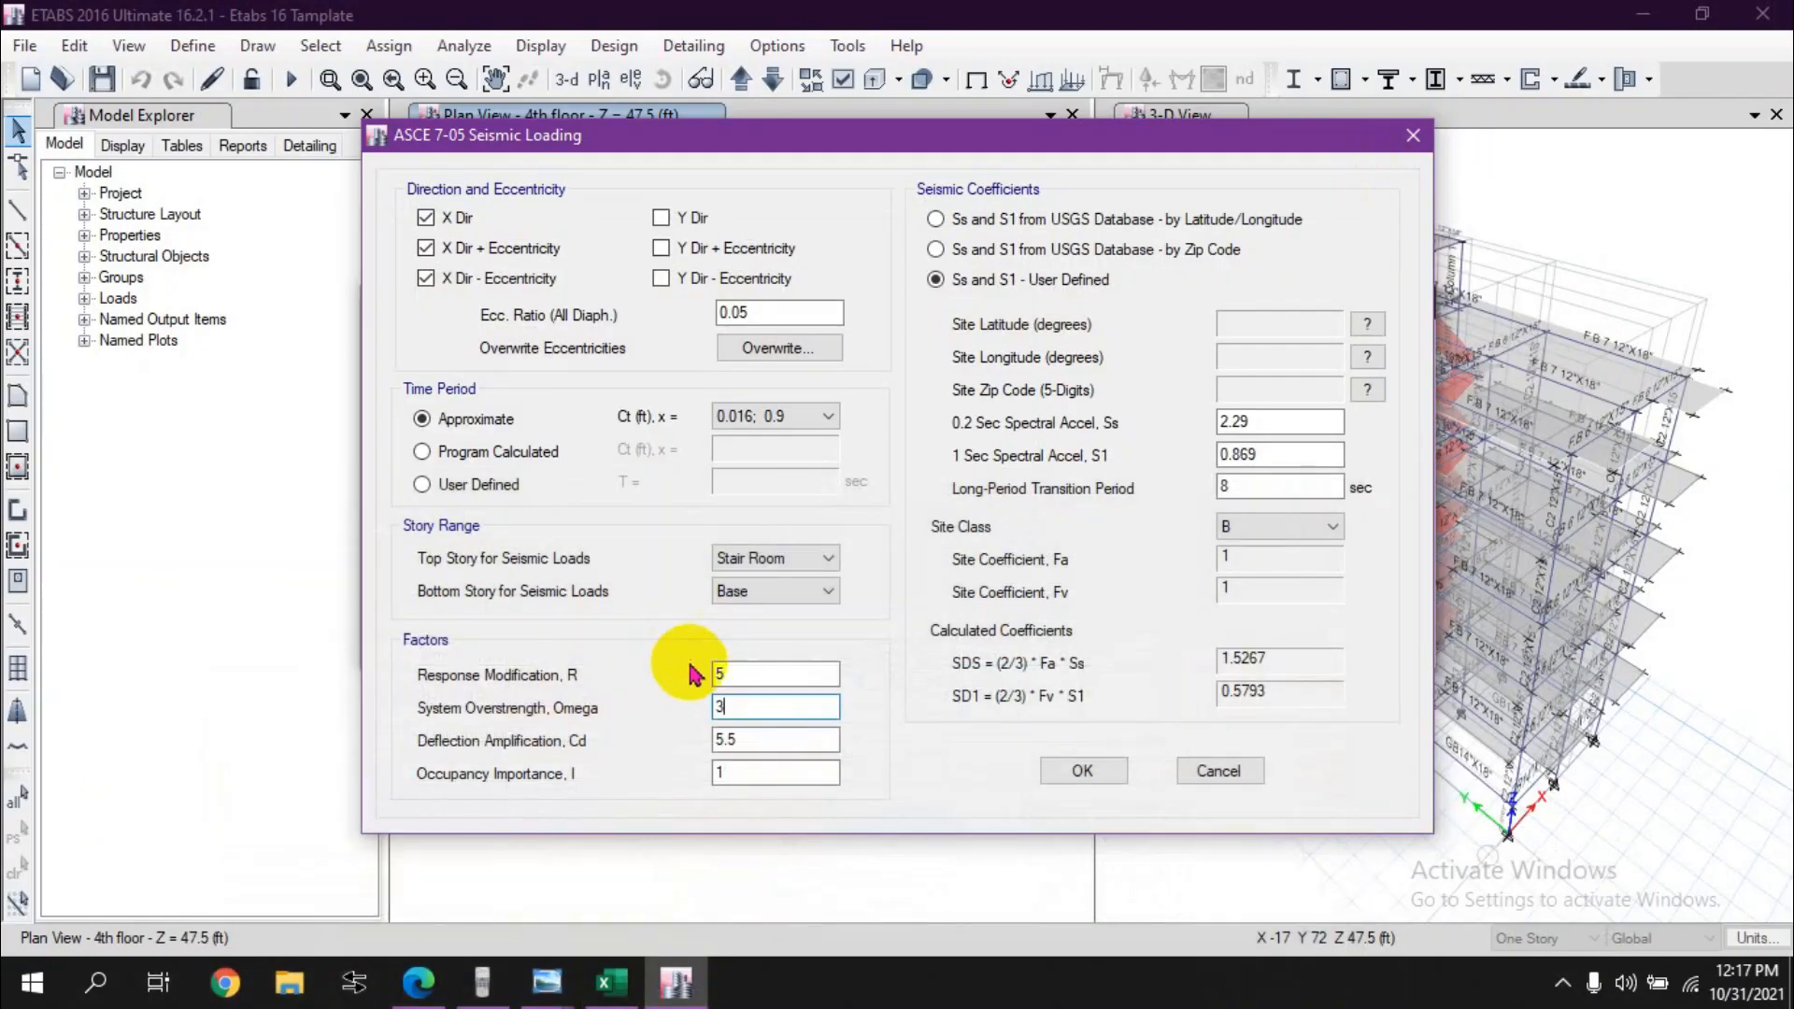
pyautogui.click(722, 739)
pyautogui.write('4')
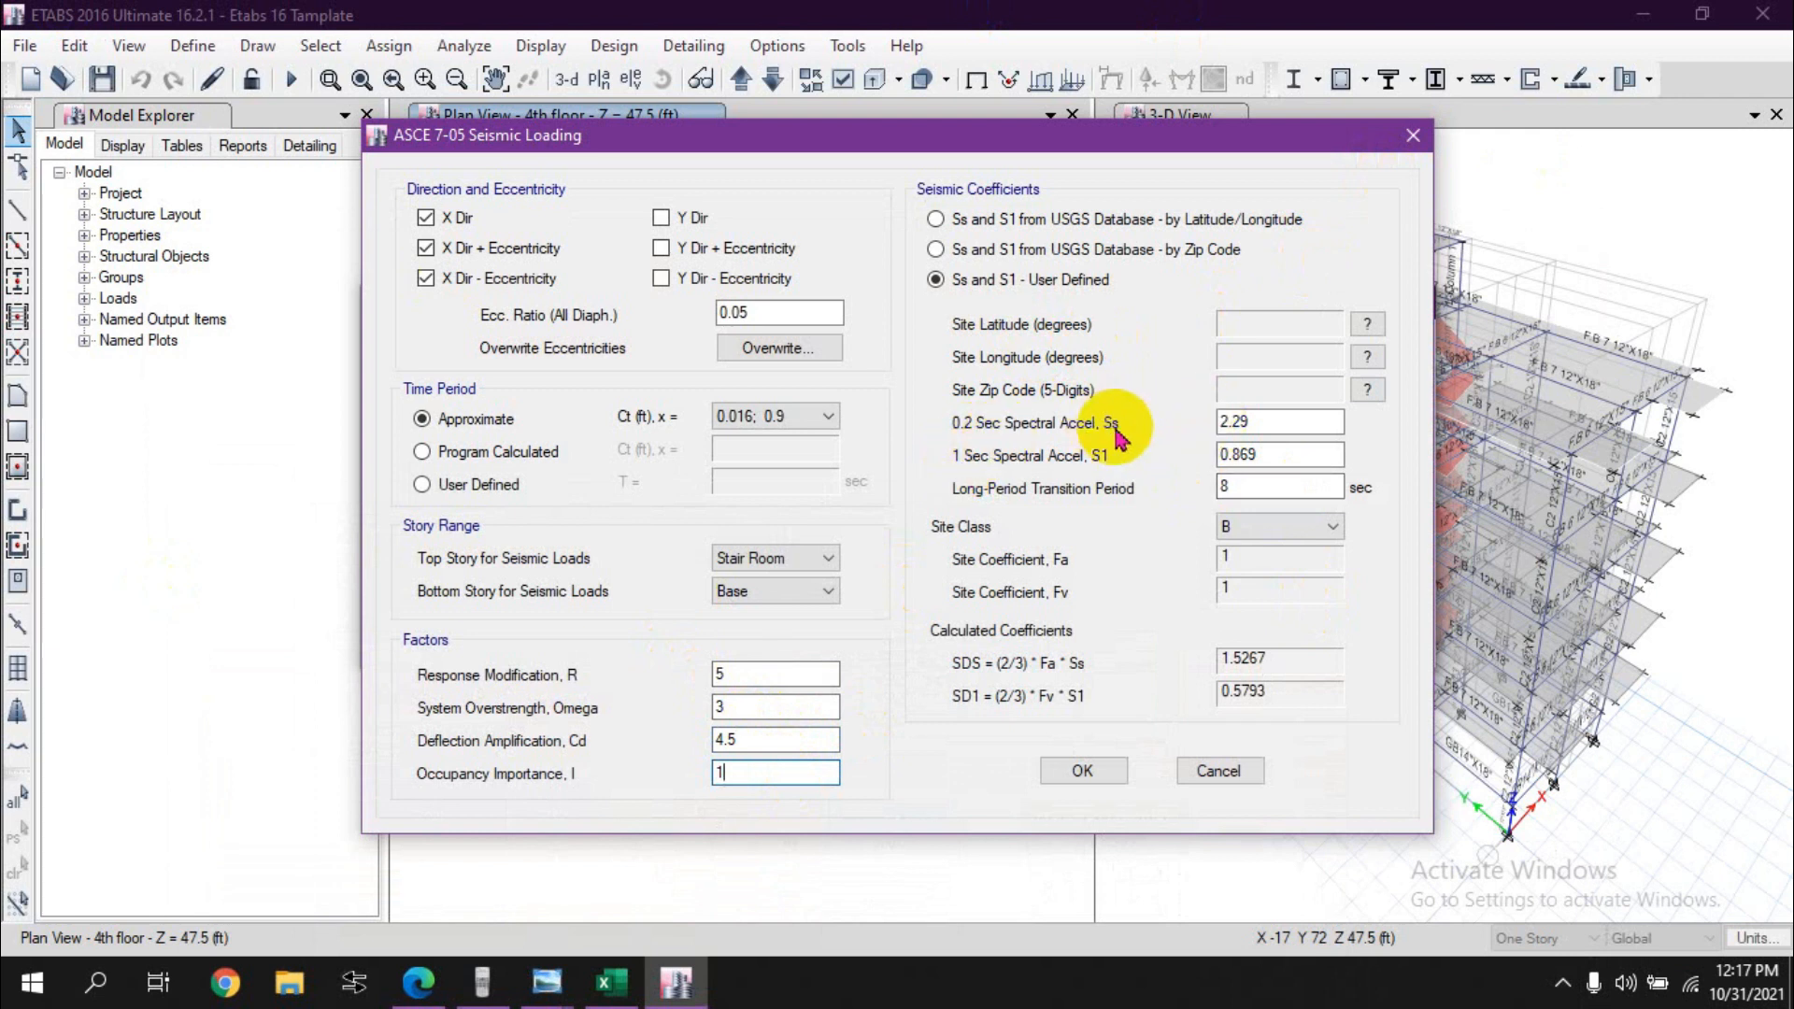
# Step: Enter the workbook's spectral accelerations for EQx ASCE, with Ss as 0.5 and S1 as 0.2
pyautogui.click(609, 981)
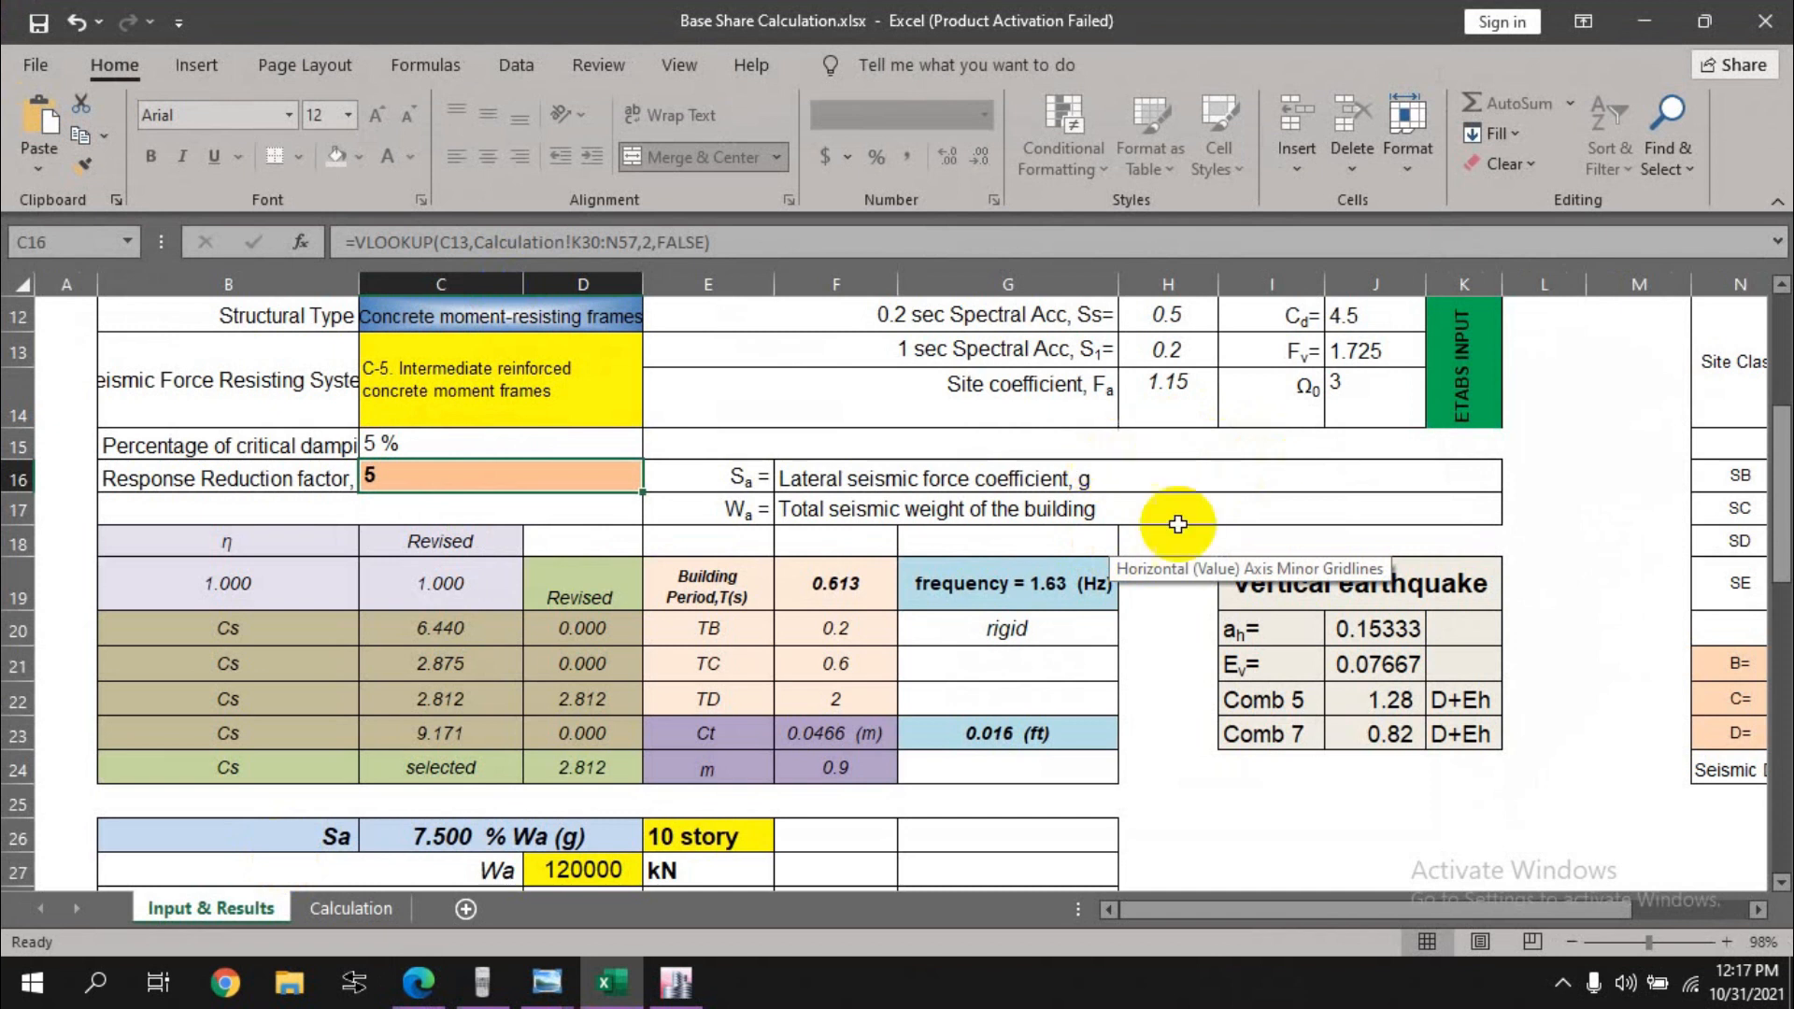
pyautogui.click(1645, 21)
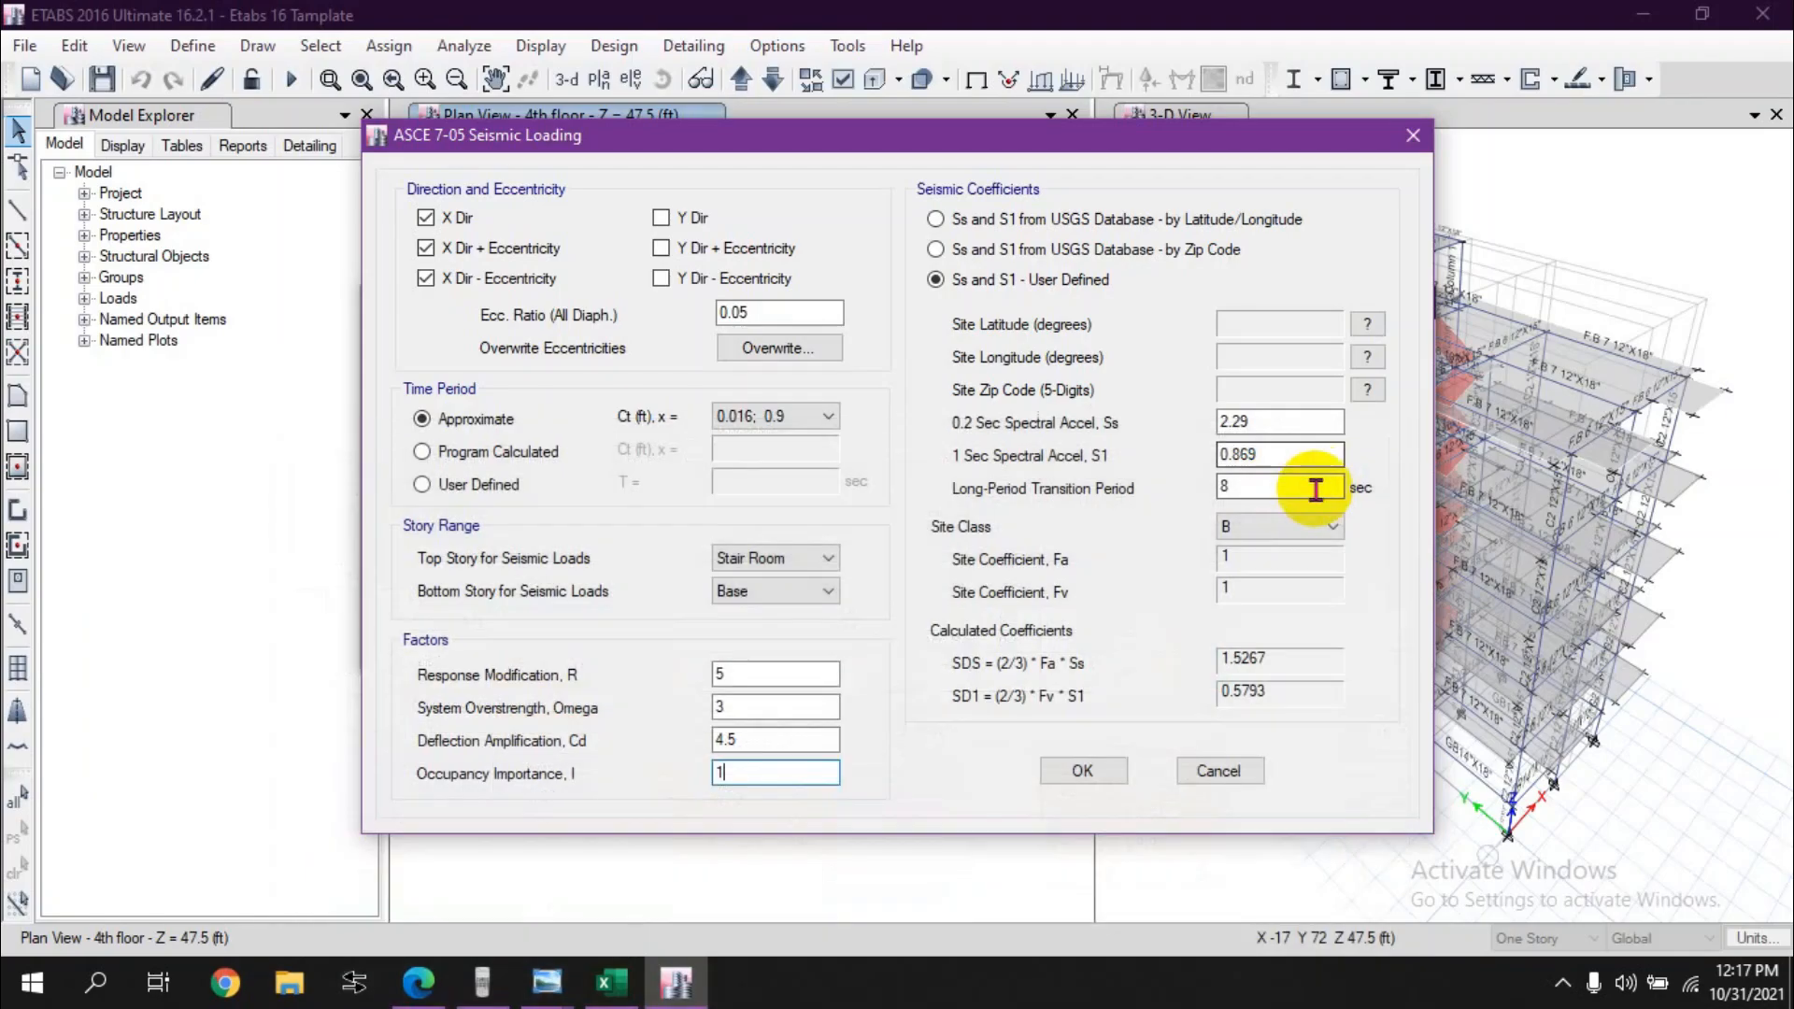
pyautogui.click(609, 981)
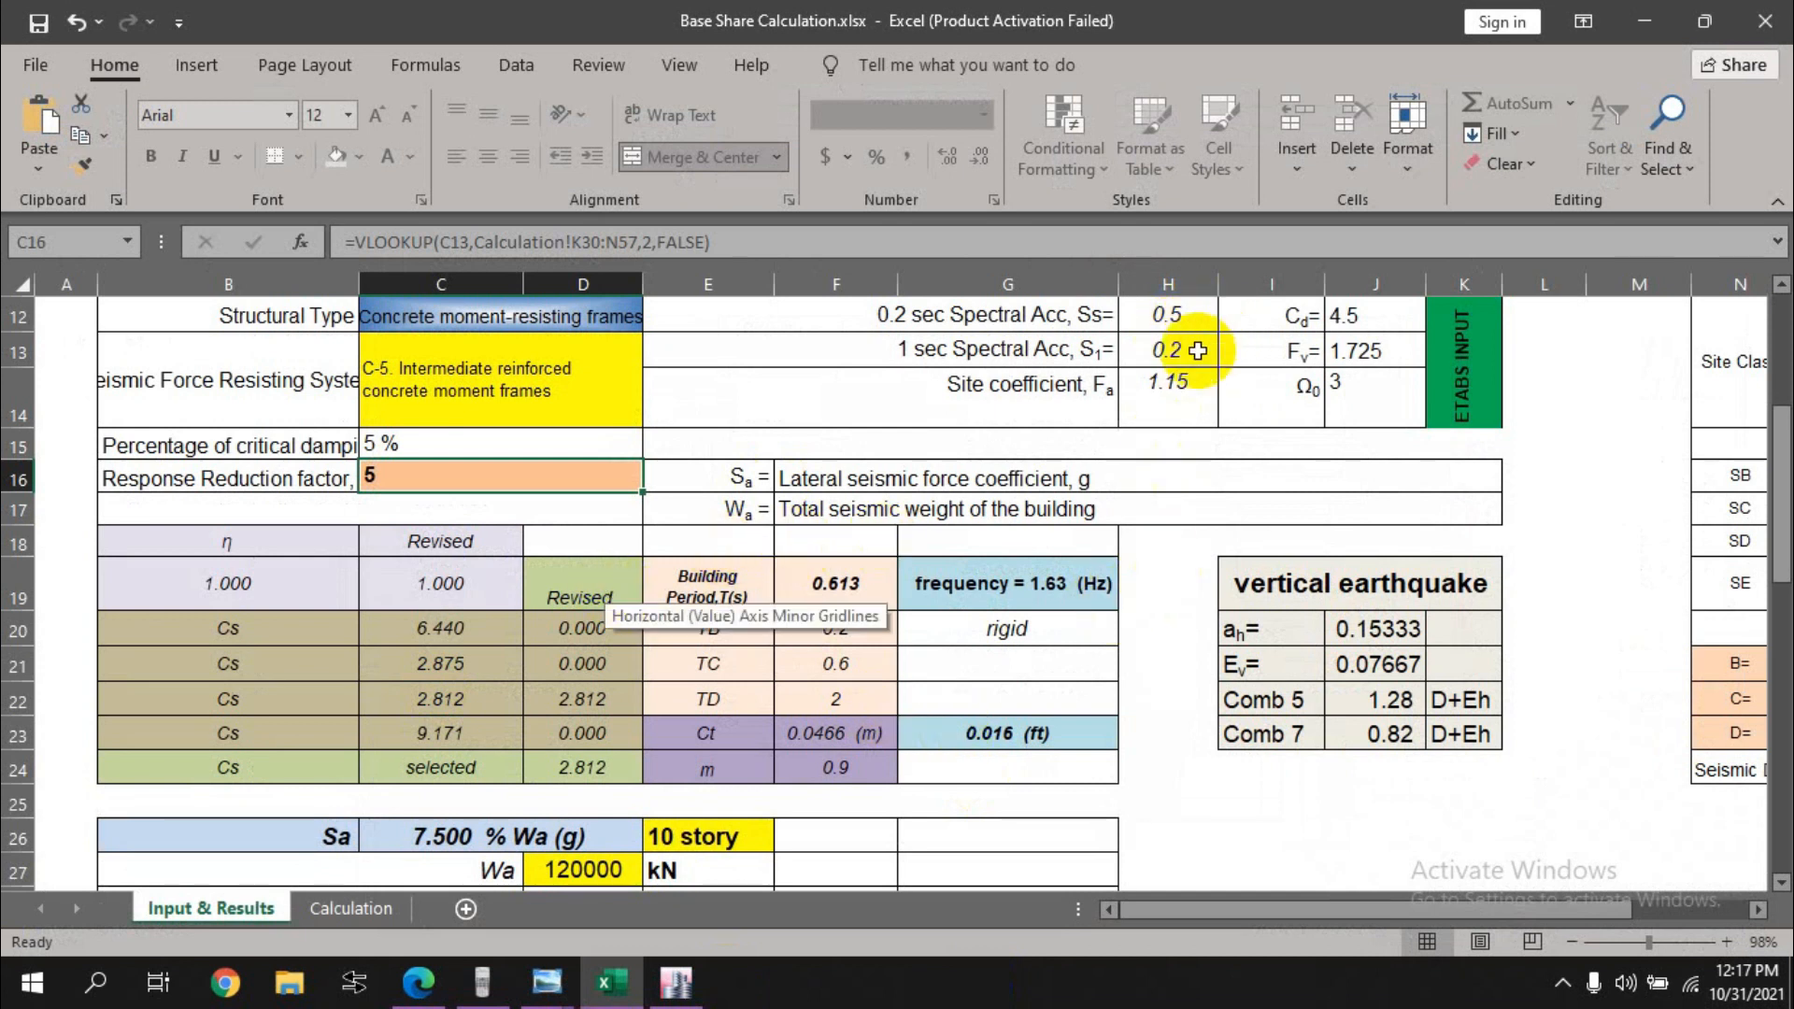
pyautogui.click(1661, 36)
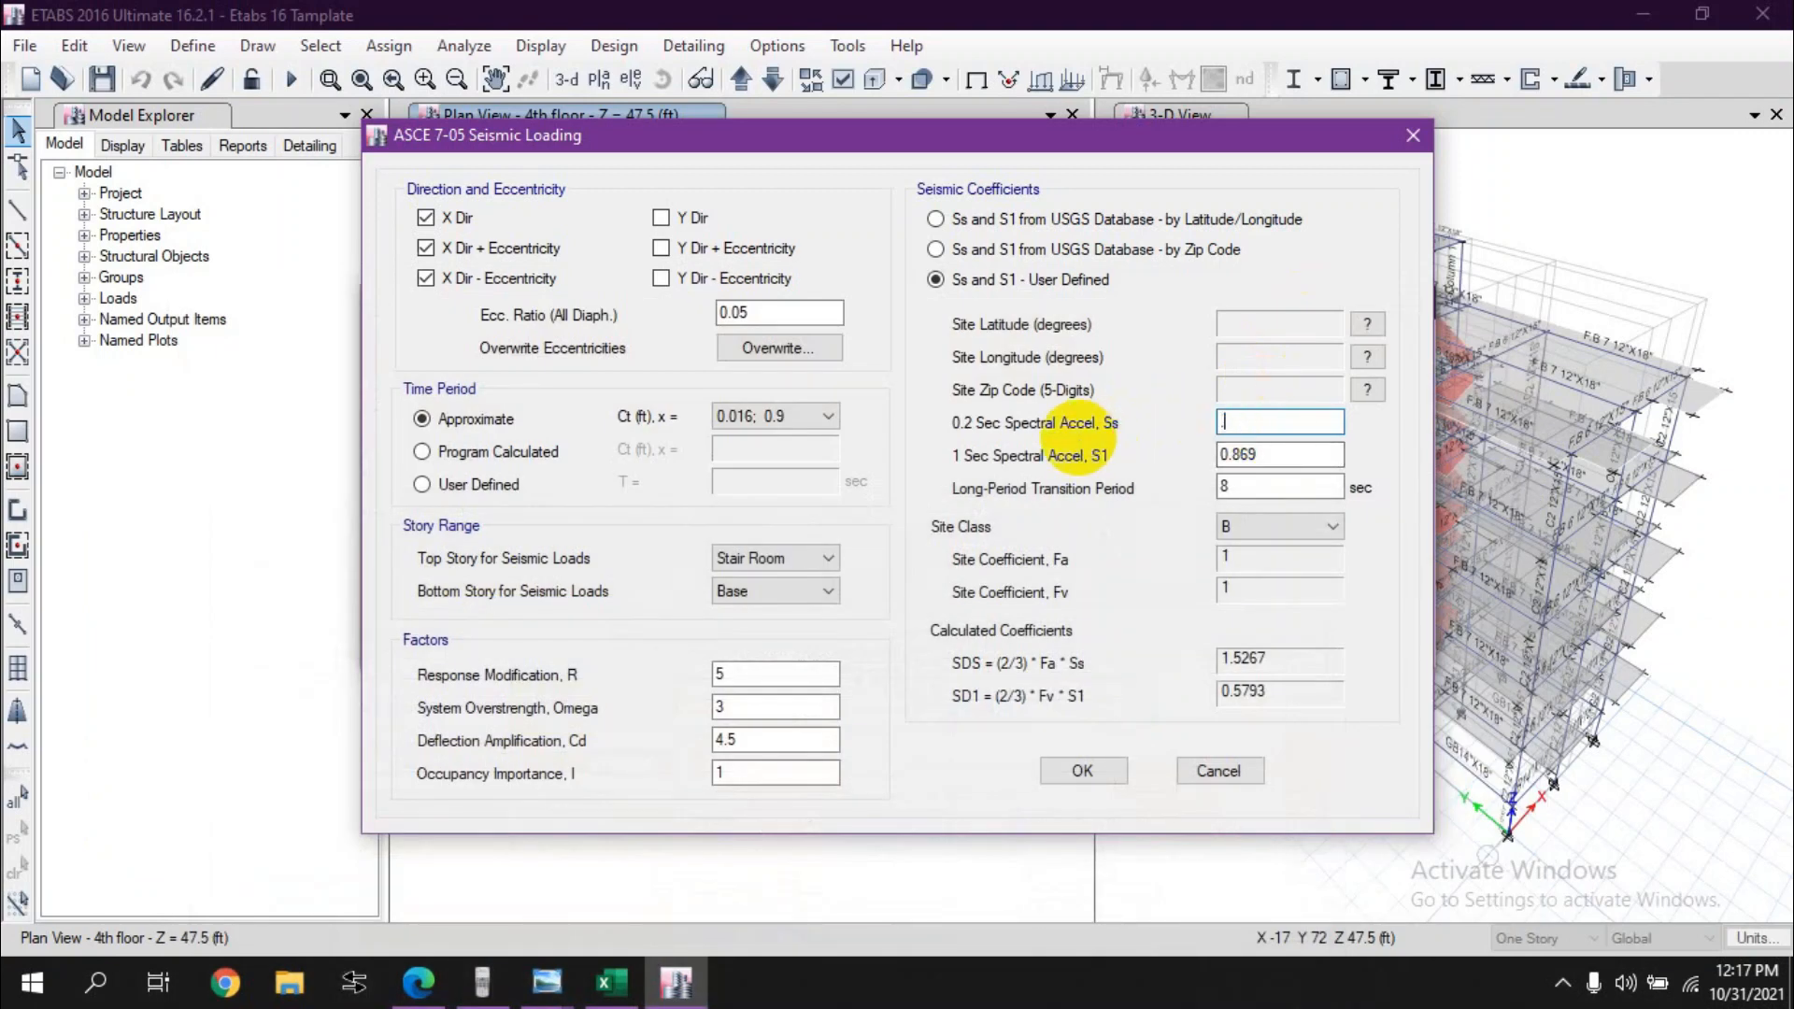
pyautogui.write('.5')
pyautogui.press('Tab')
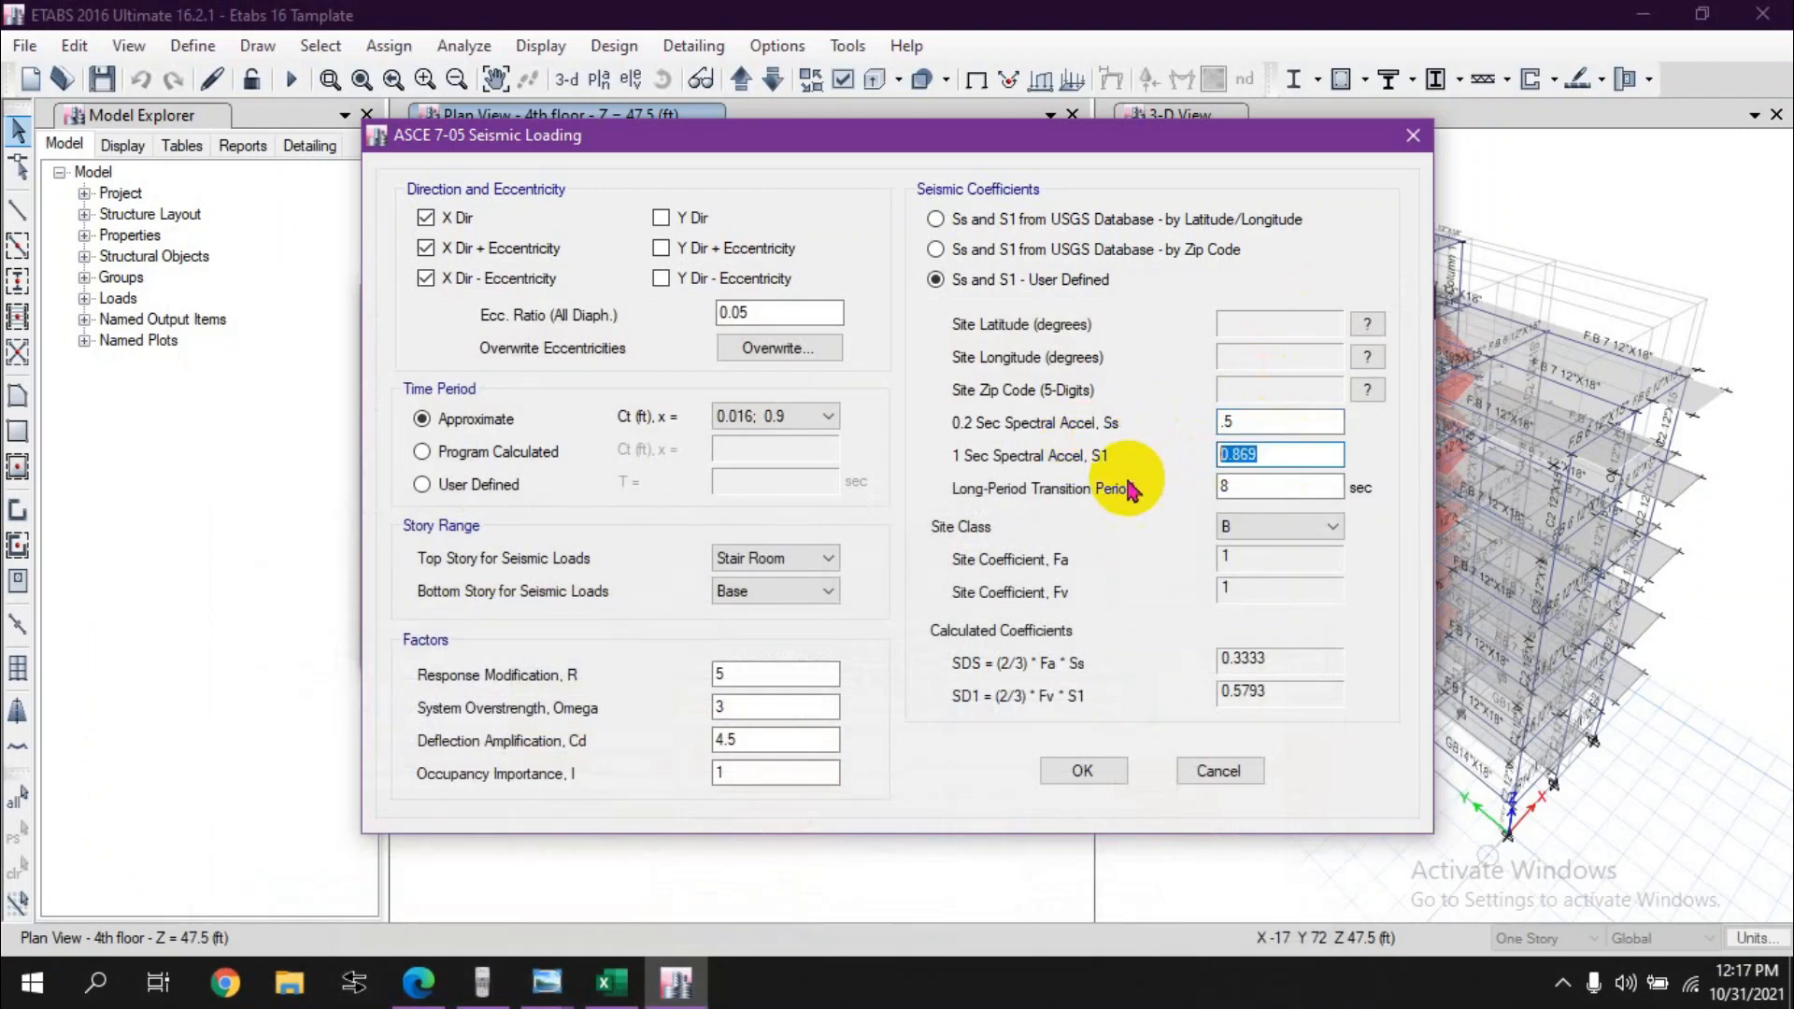
pyautogui.write('.2')
pyautogui.press('Tab')
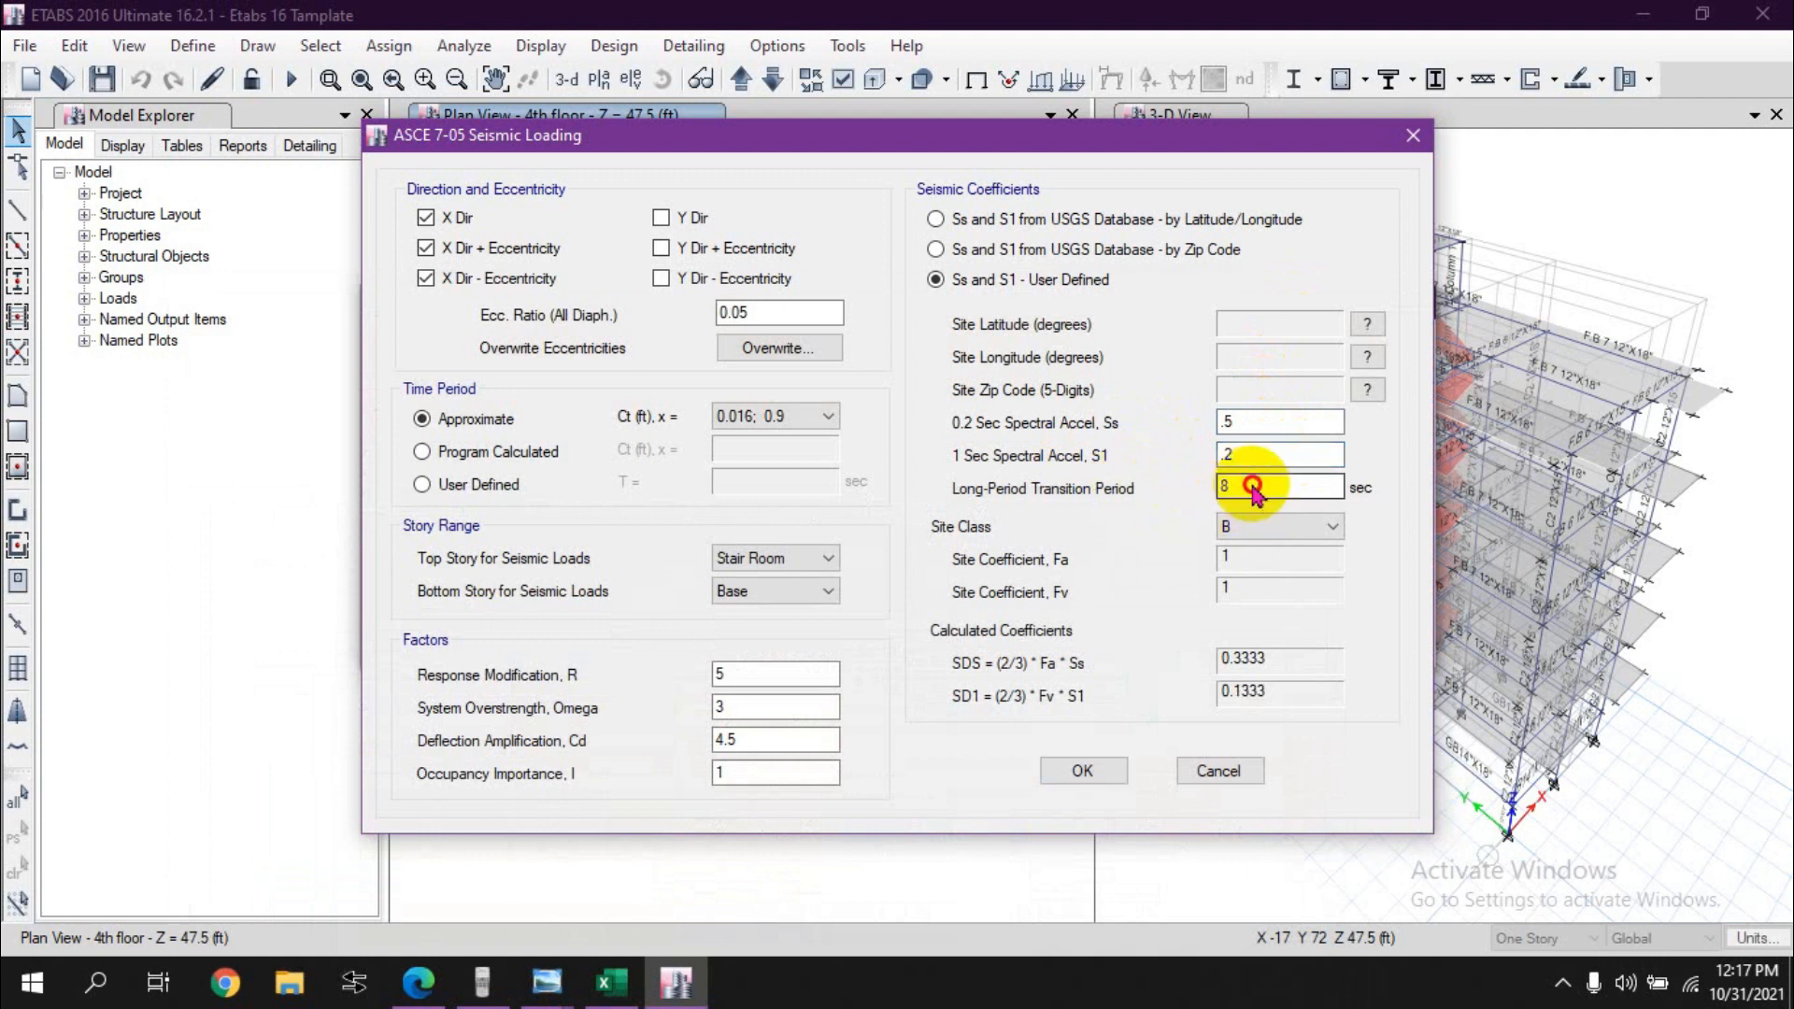
# Step: Look up TD in the workbook and set the EQx ASCE long-period transition period to 2 sec
pyautogui.click(611, 982)
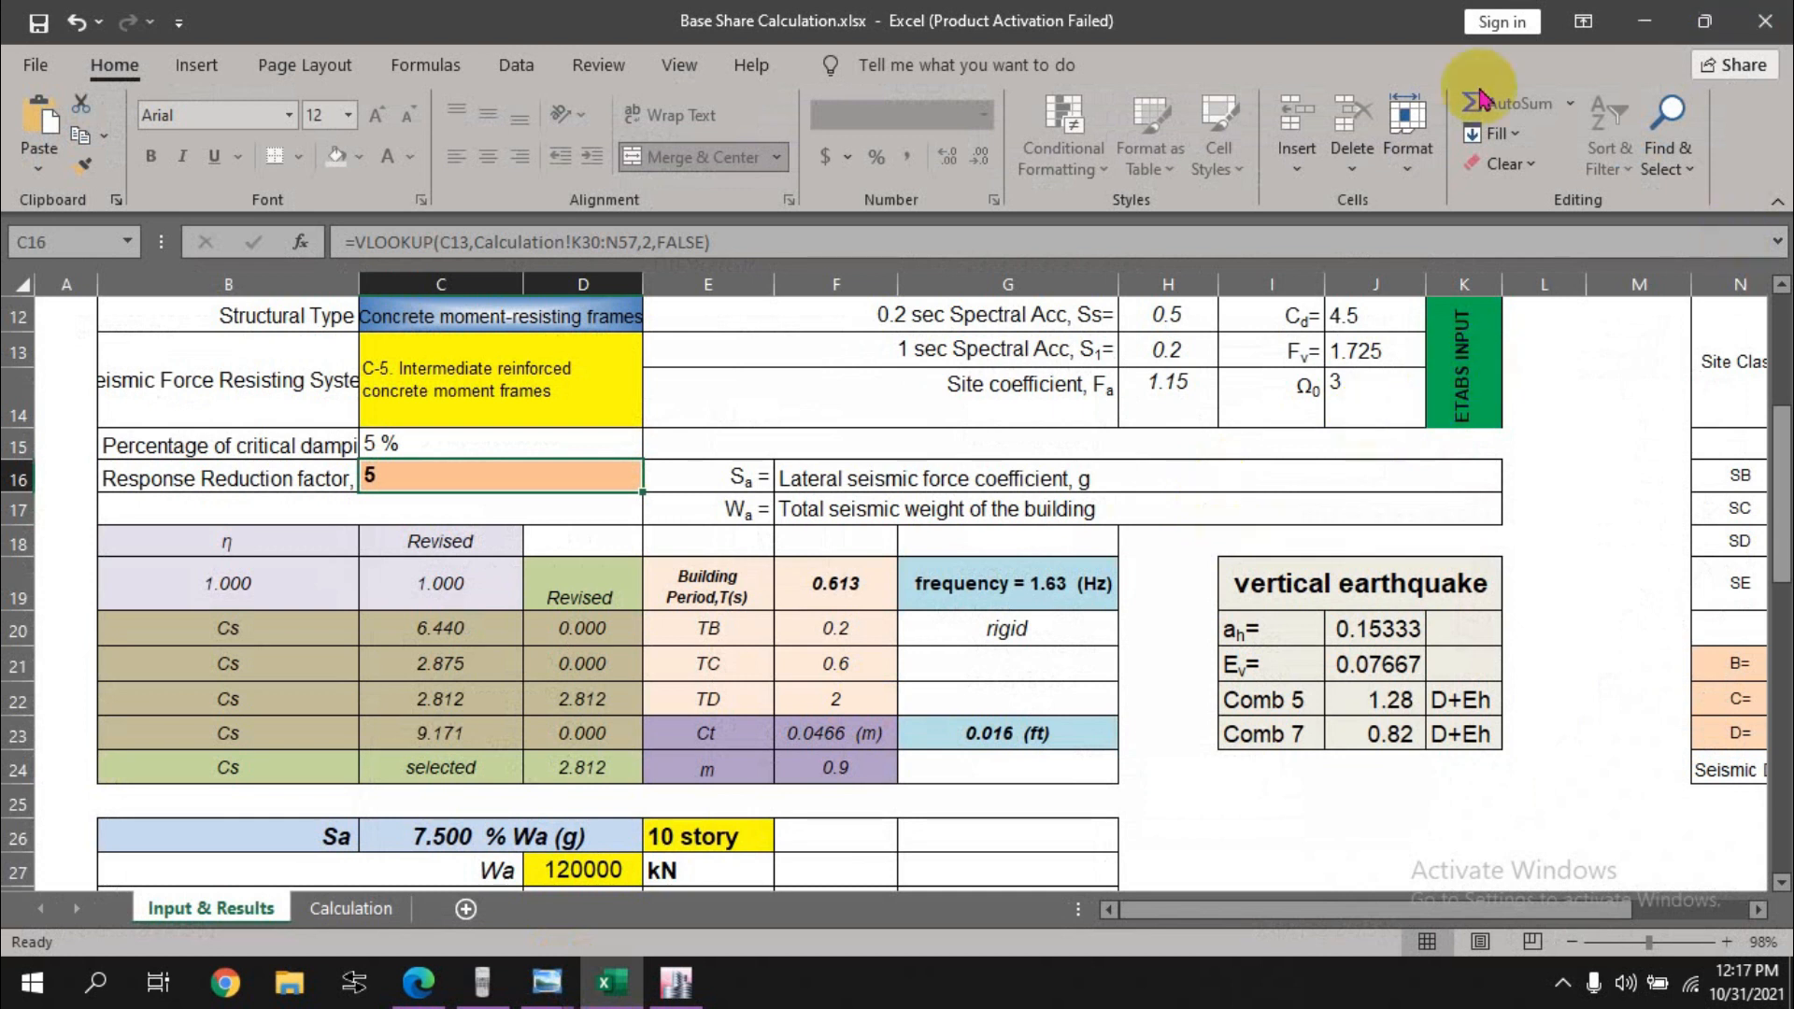
pyautogui.click(854, 733)
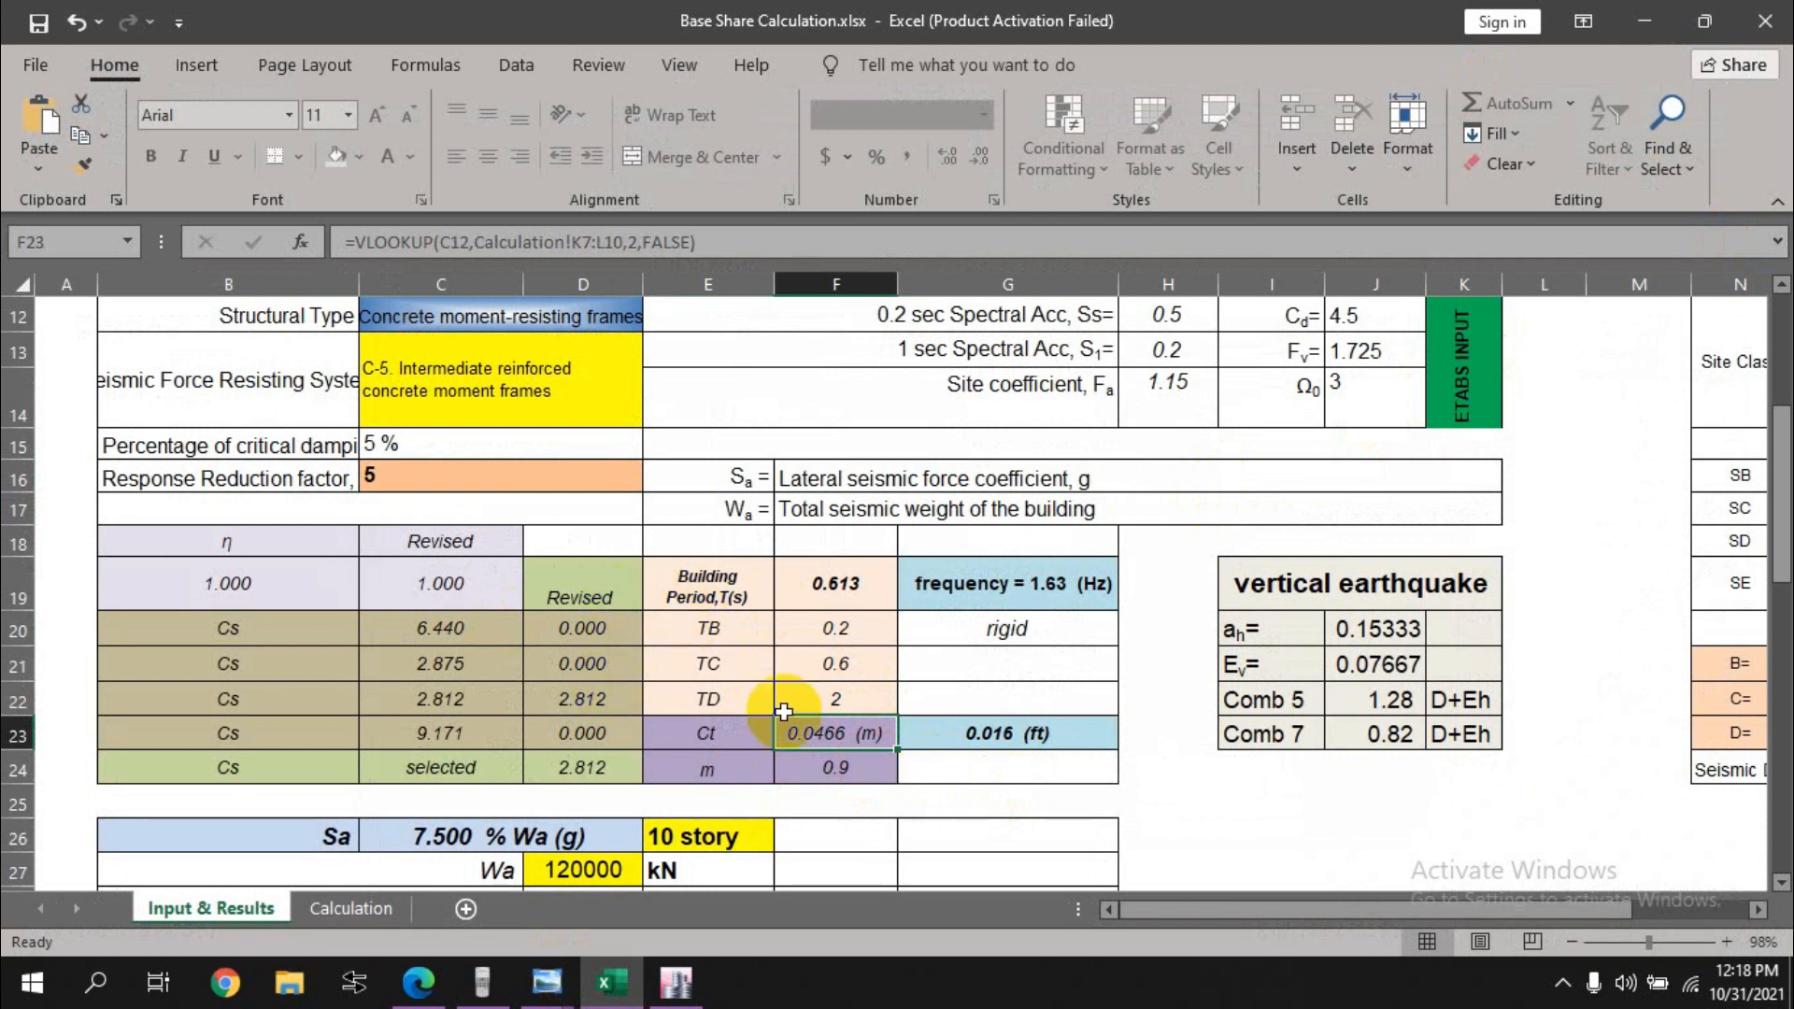
pyautogui.click(949, 768)
pyautogui.click(1609, 26)
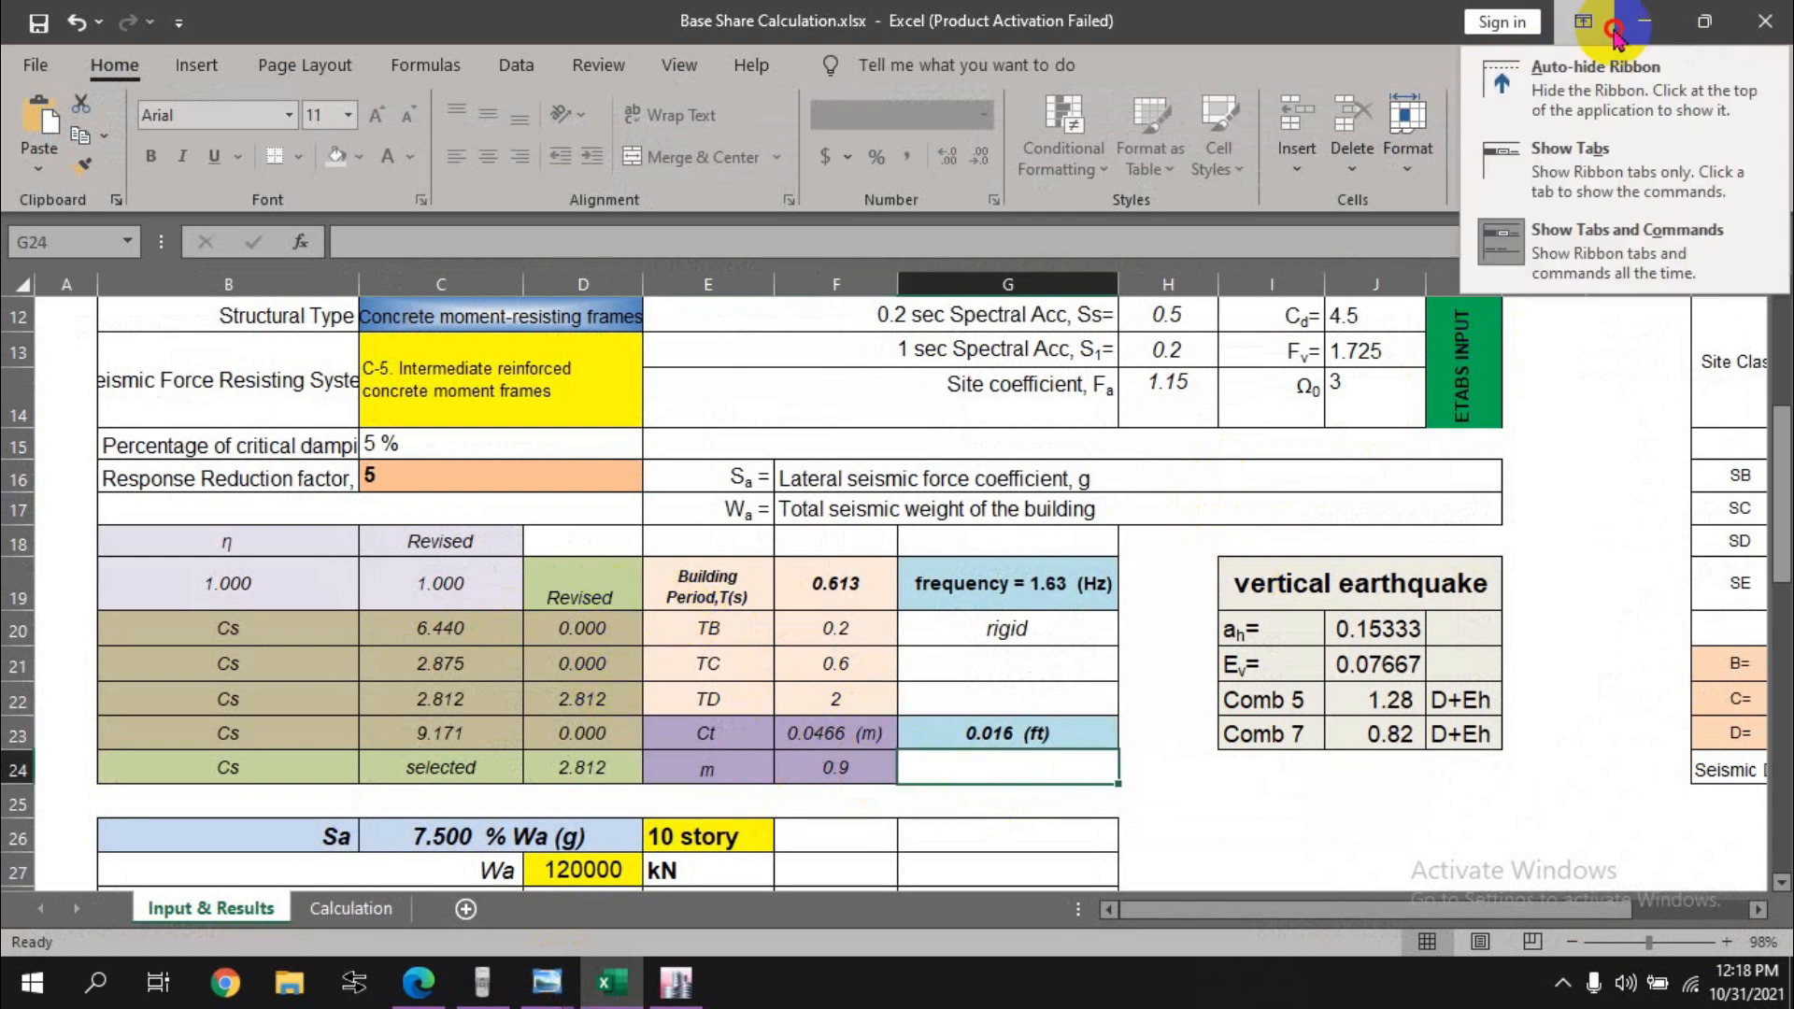
pyautogui.click(1645, 26)
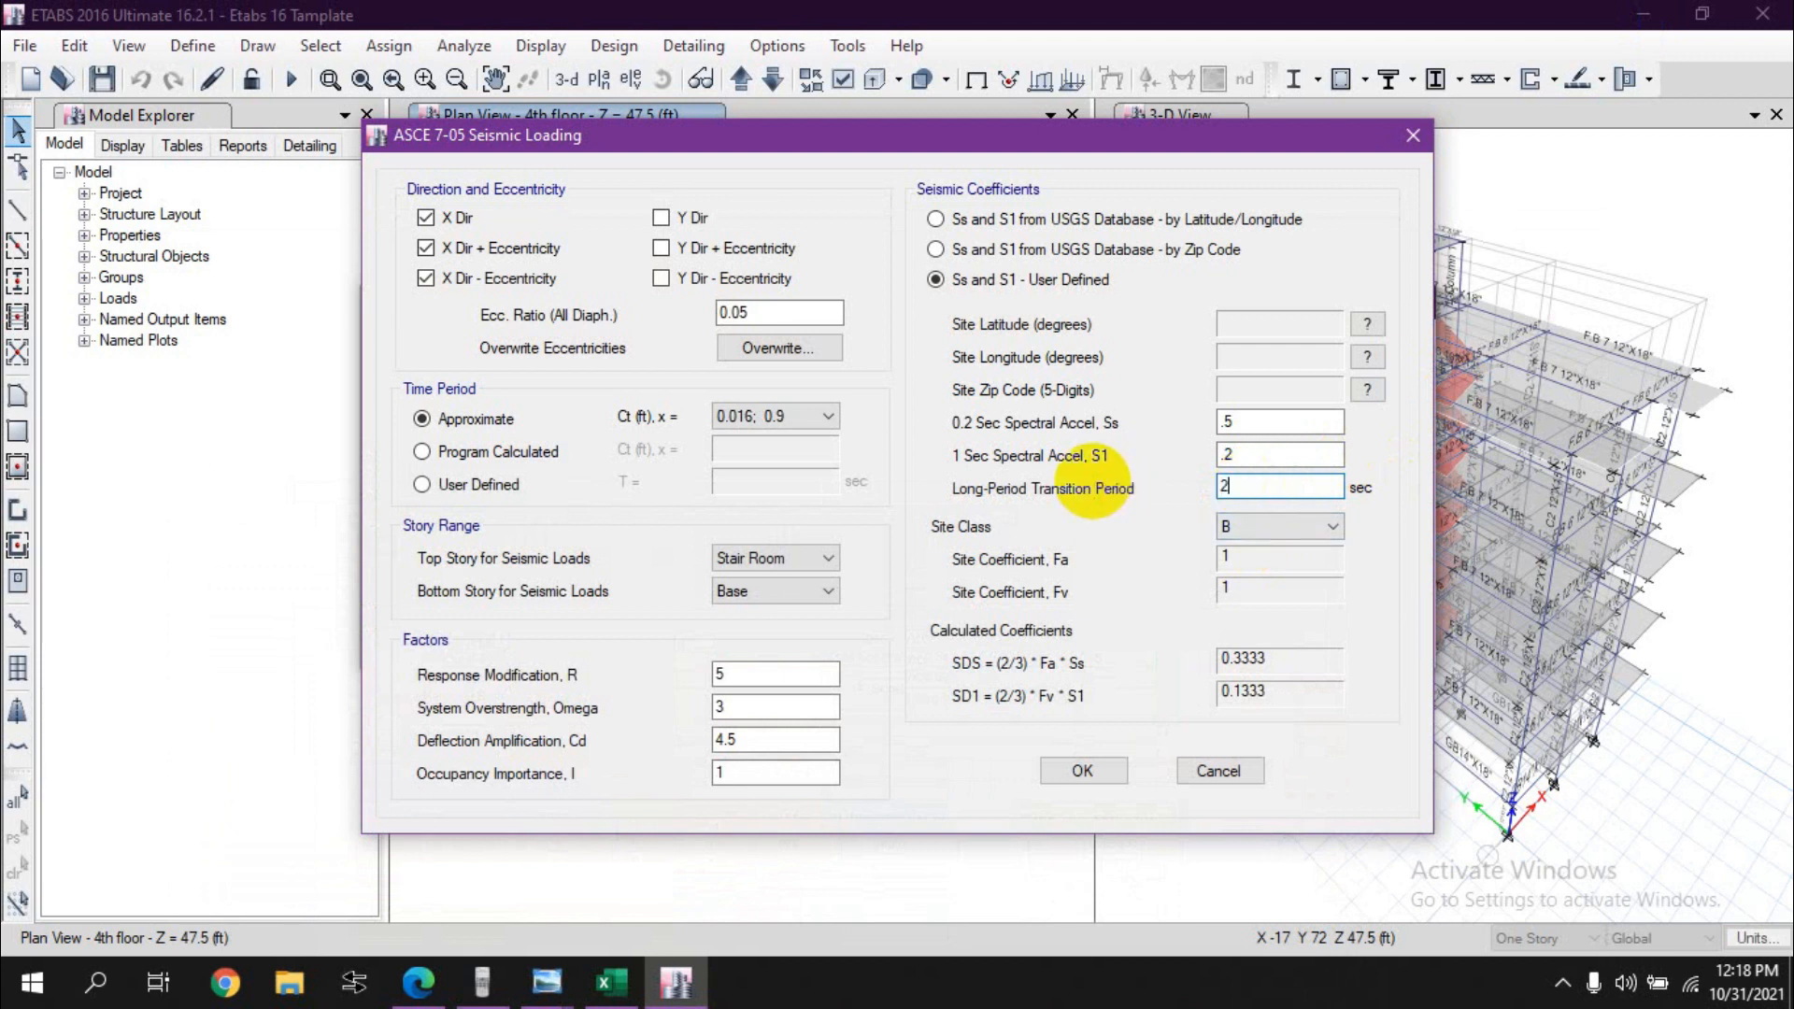
# Step: Set the EQx ASCE site class to F so that the site coefficients can be entered manually
pyautogui.click(1260, 529)
pyautogui.click(1255, 637)
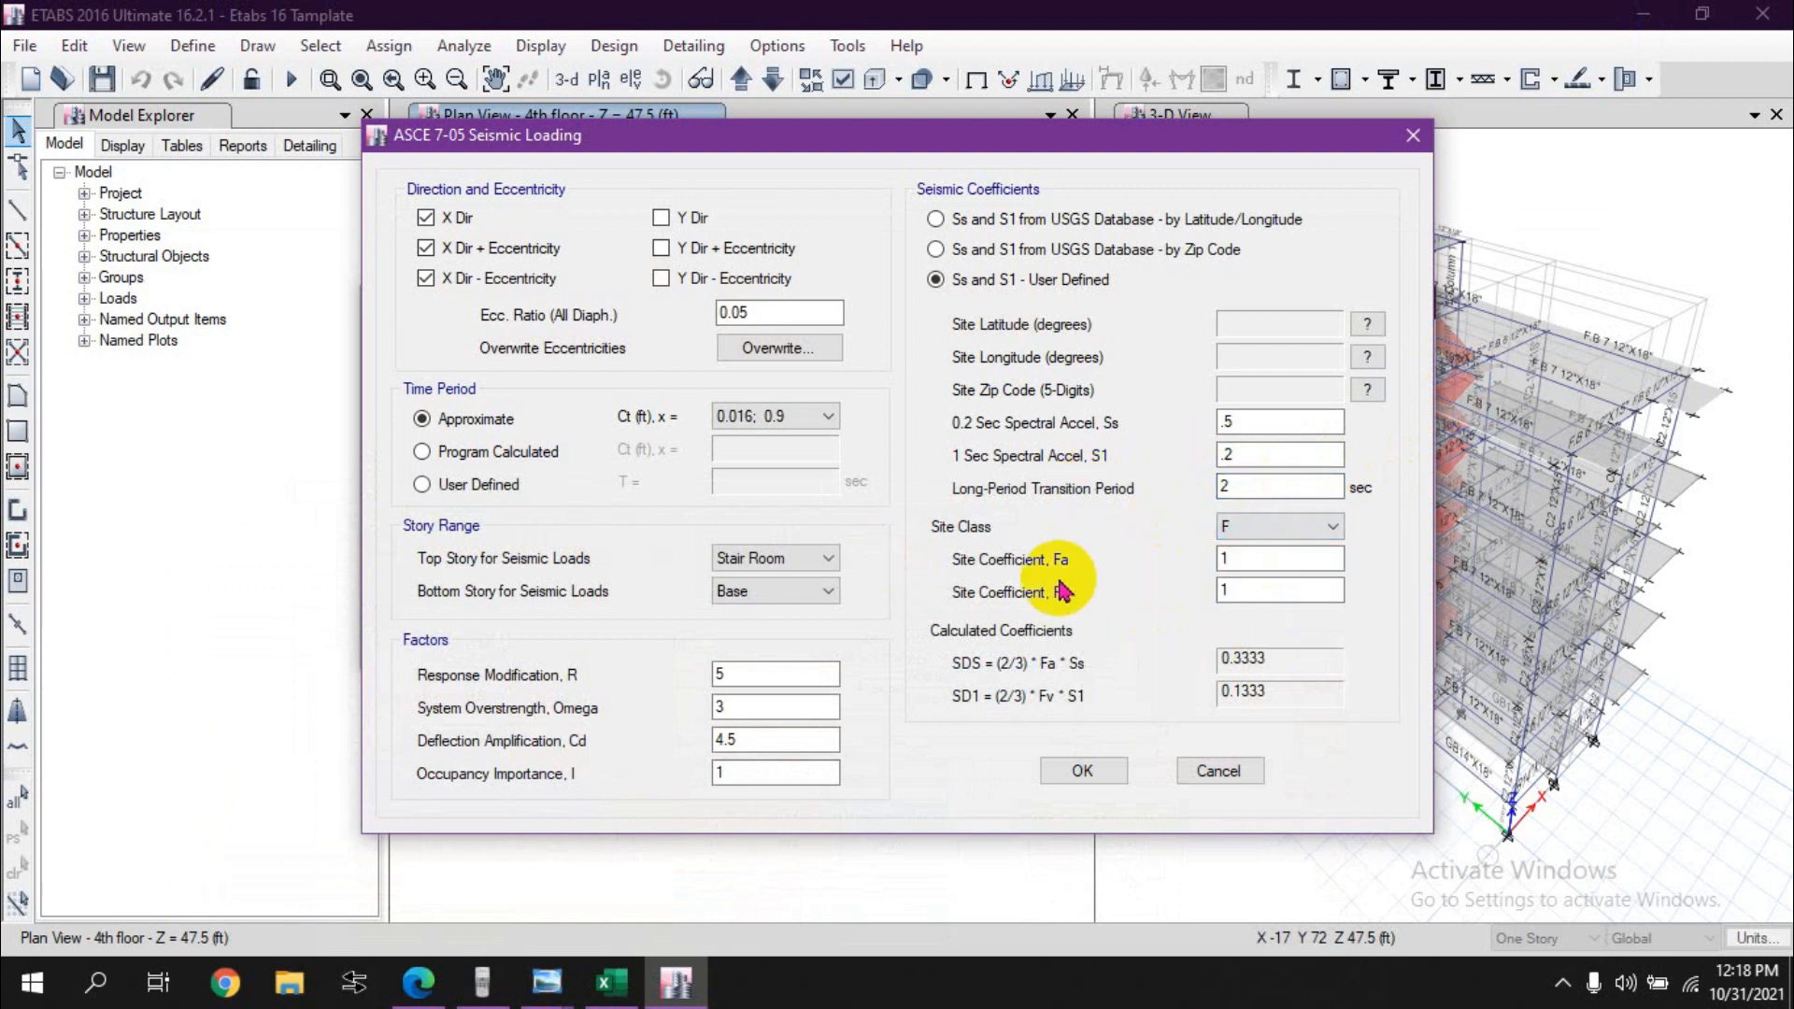
pyautogui.click(1256, 534)
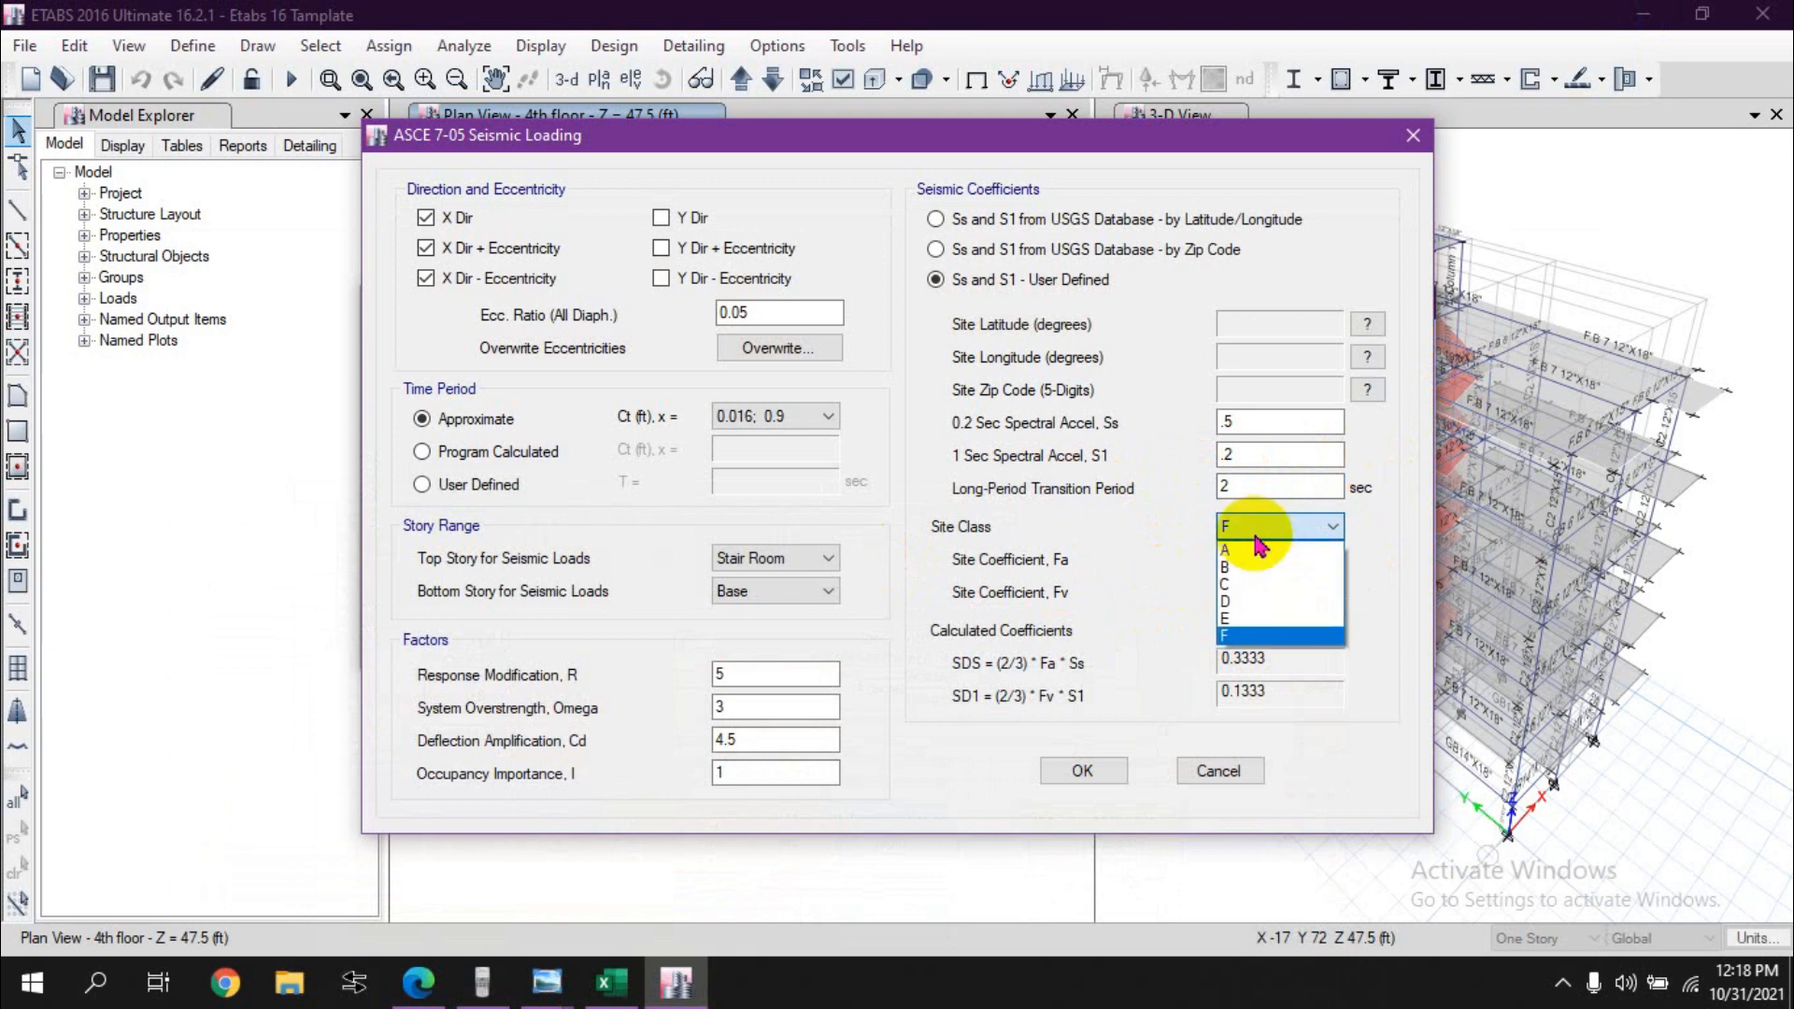
pyautogui.click(1253, 635)
pyautogui.click(1269, 532)
pyautogui.click(1263, 550)
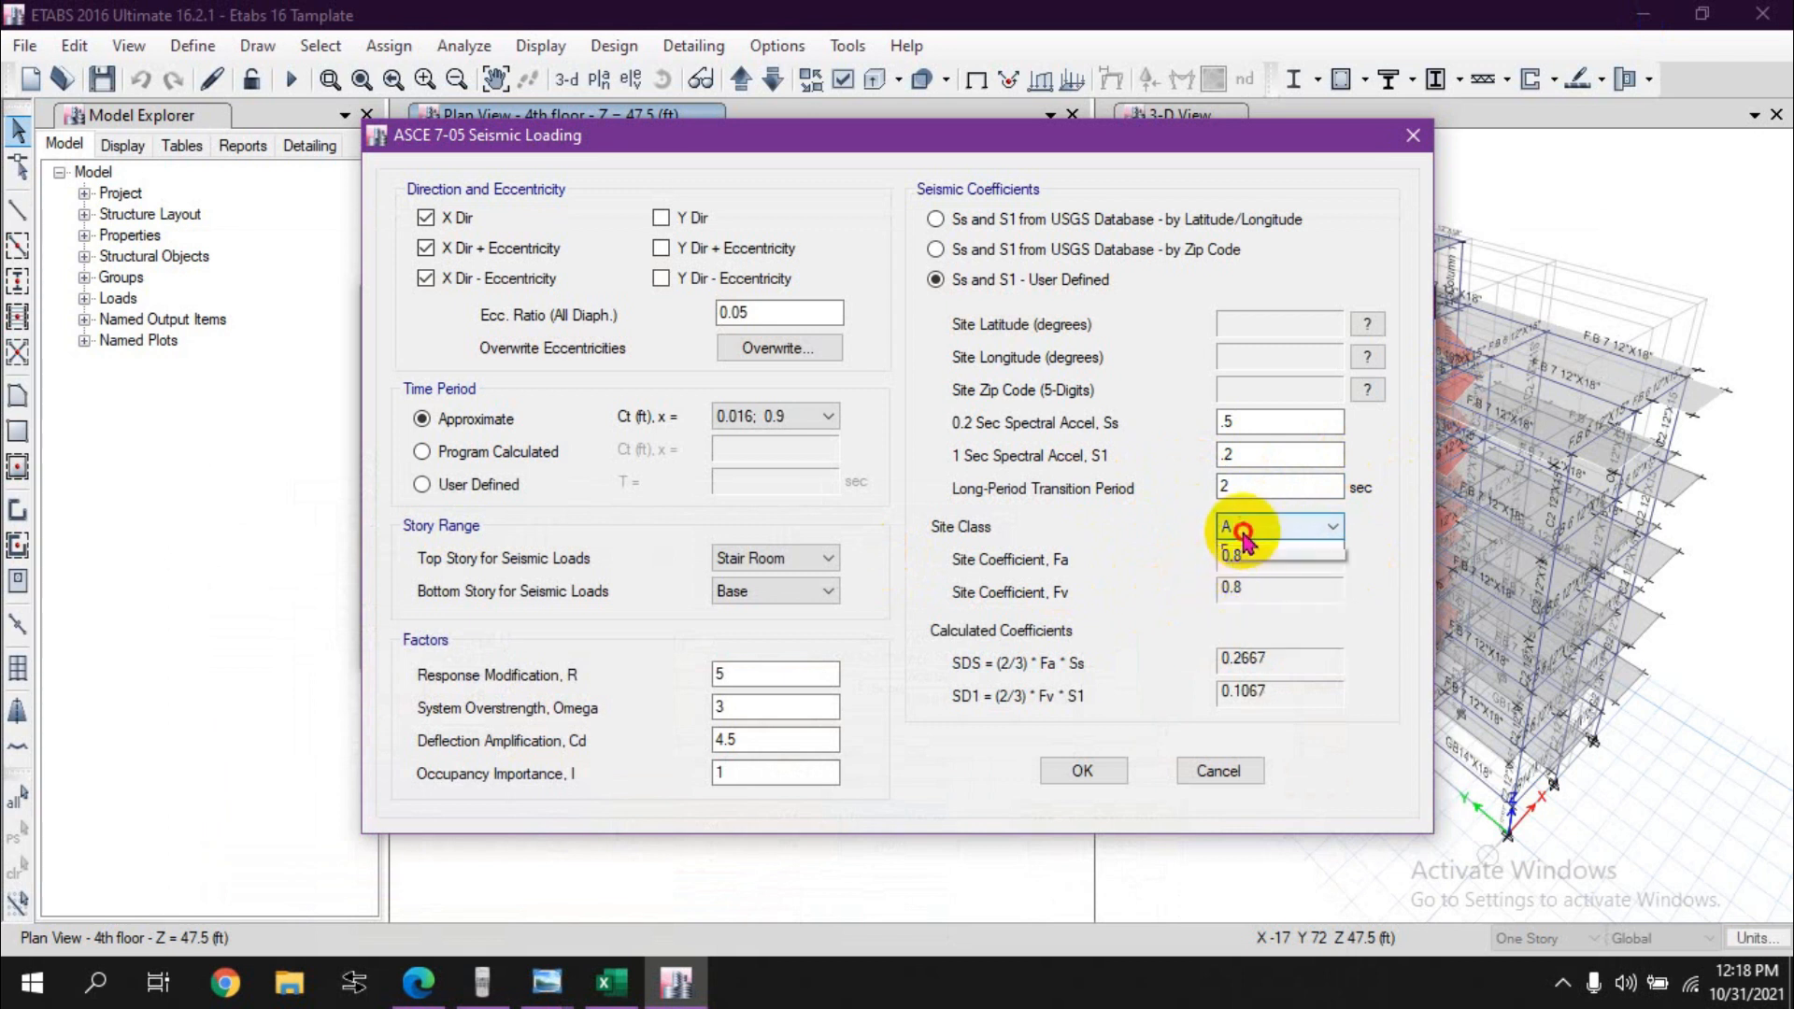
pyautogui.click(1244, 530)
pyautogui.click(1232, 635)
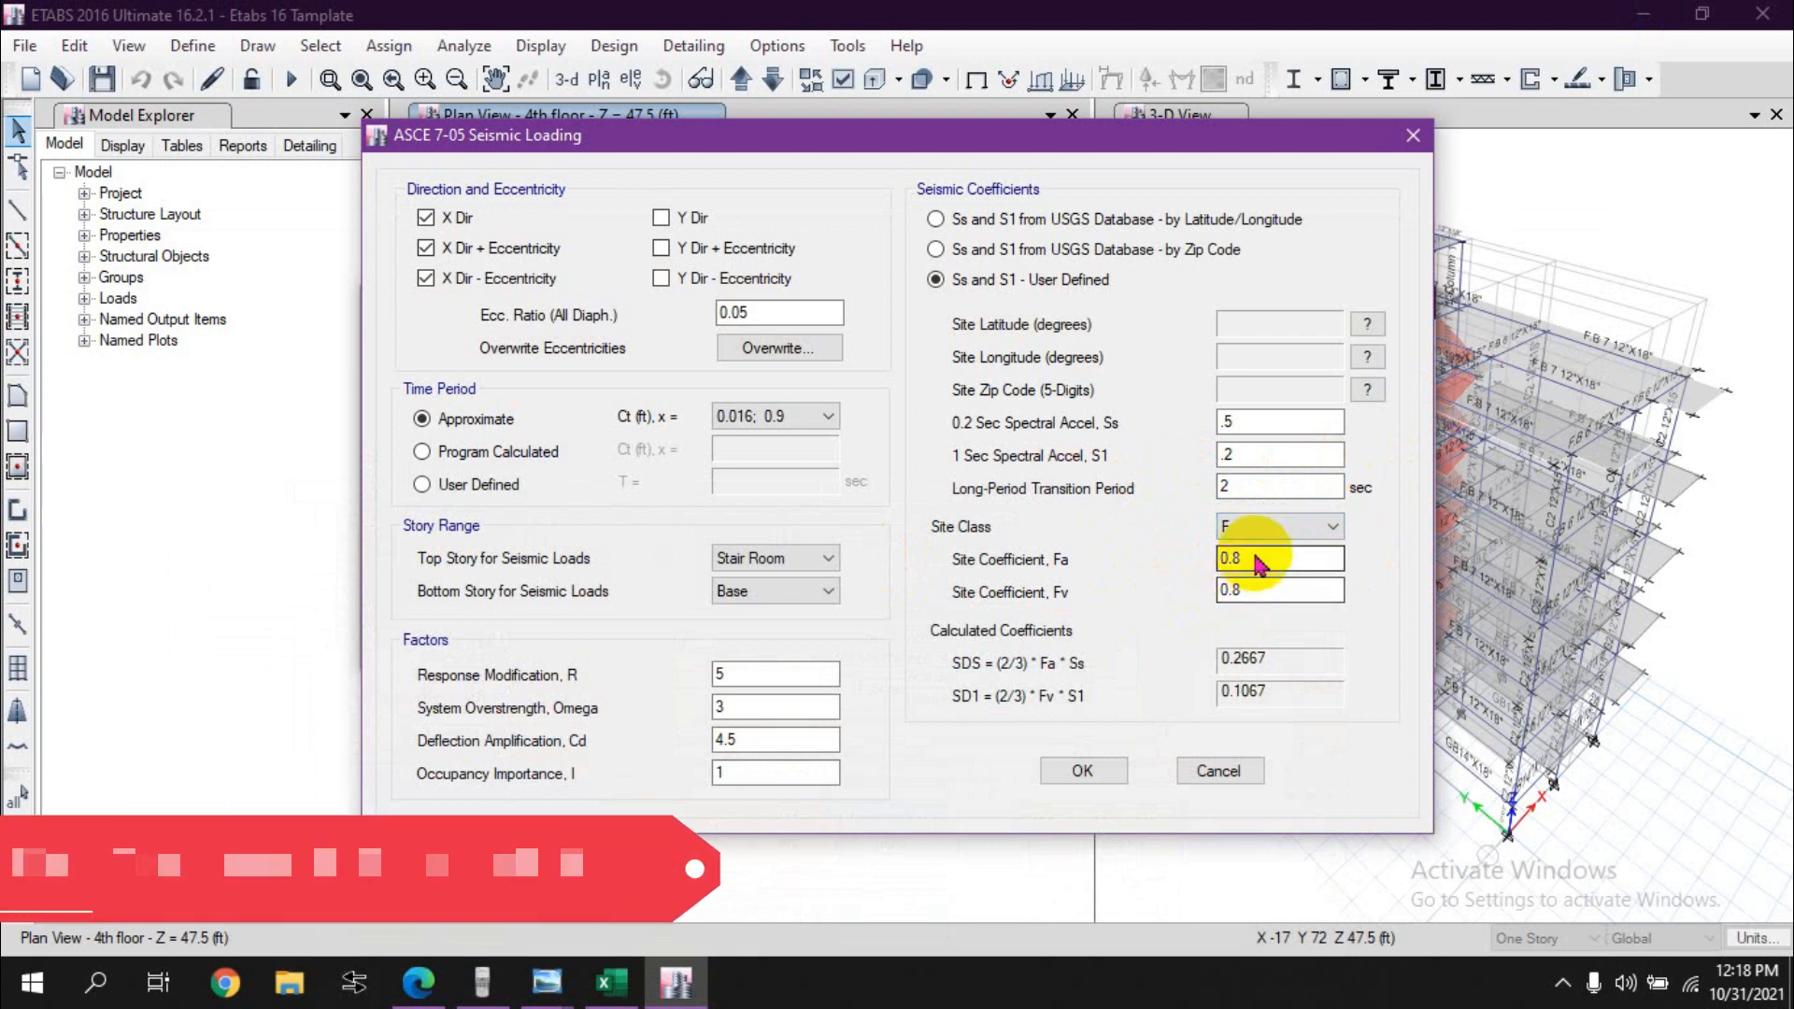
# Step: Read the site coefficients from the workbook, enter Fa as 1.15 and Fv as 1.724, and accept the EQx ASCE seismic loading
pyautogui.click(605, 981)
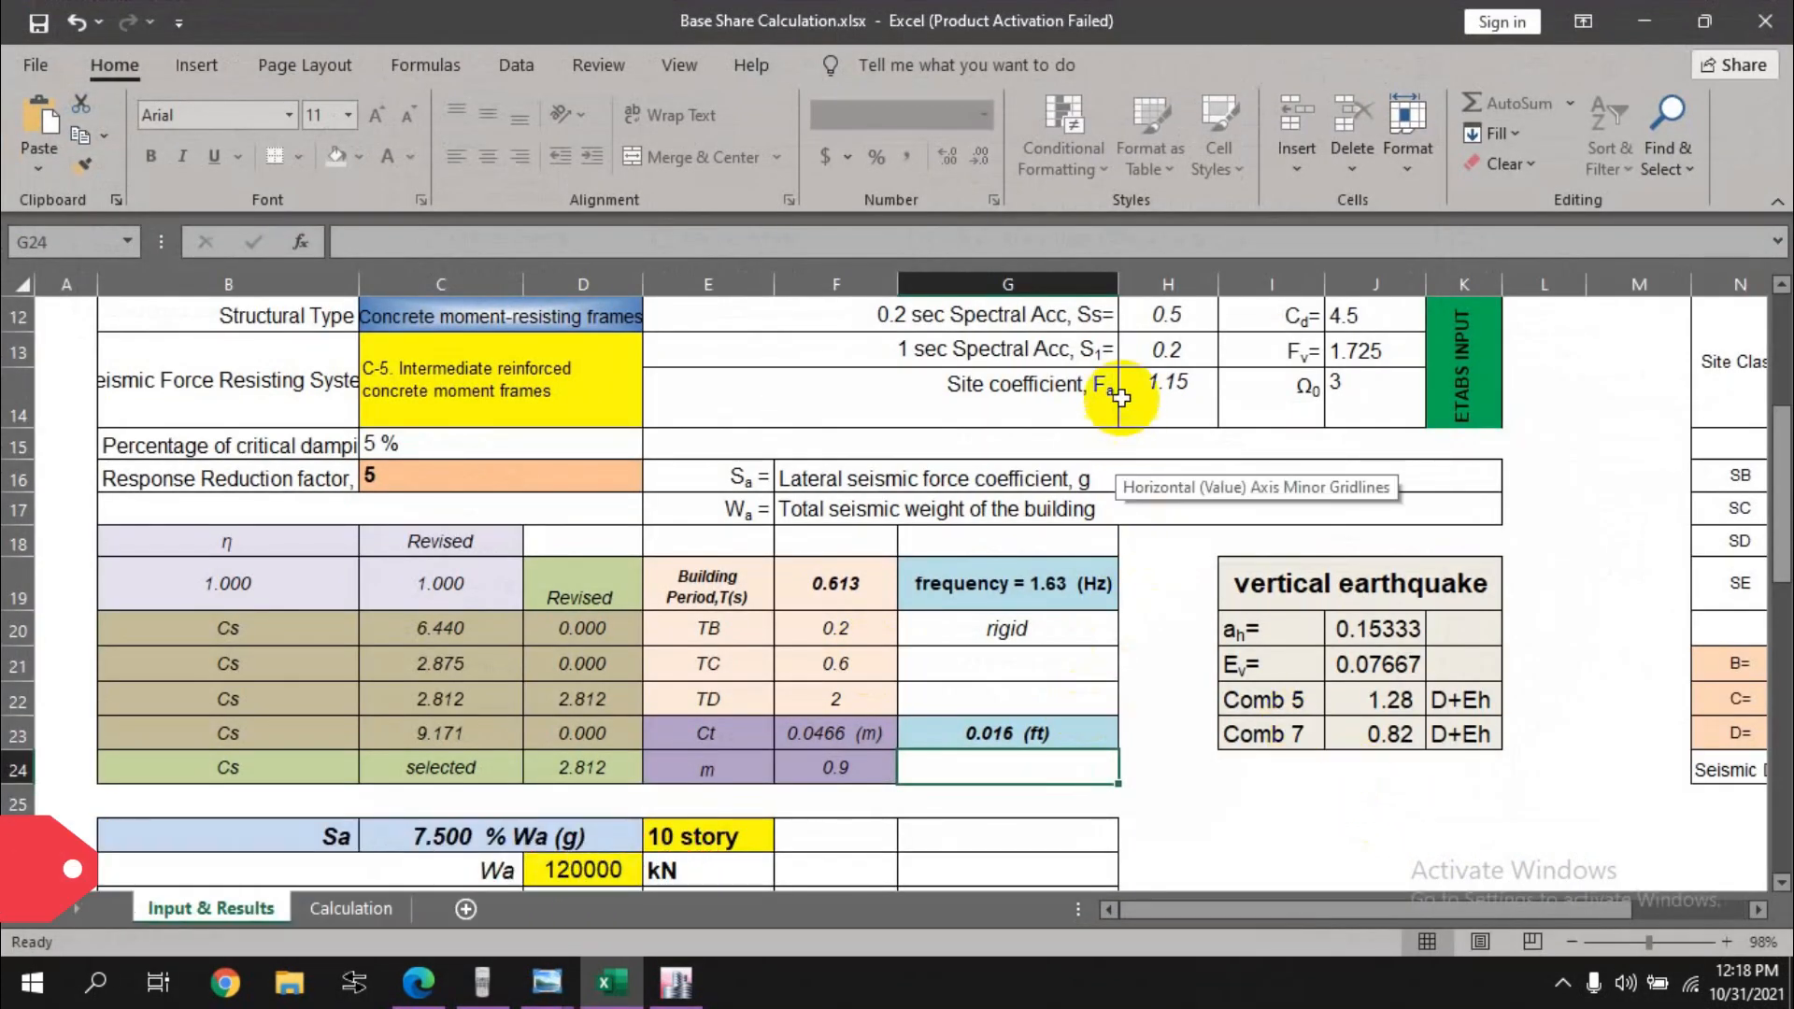
pyautogui.click(1643, 17)
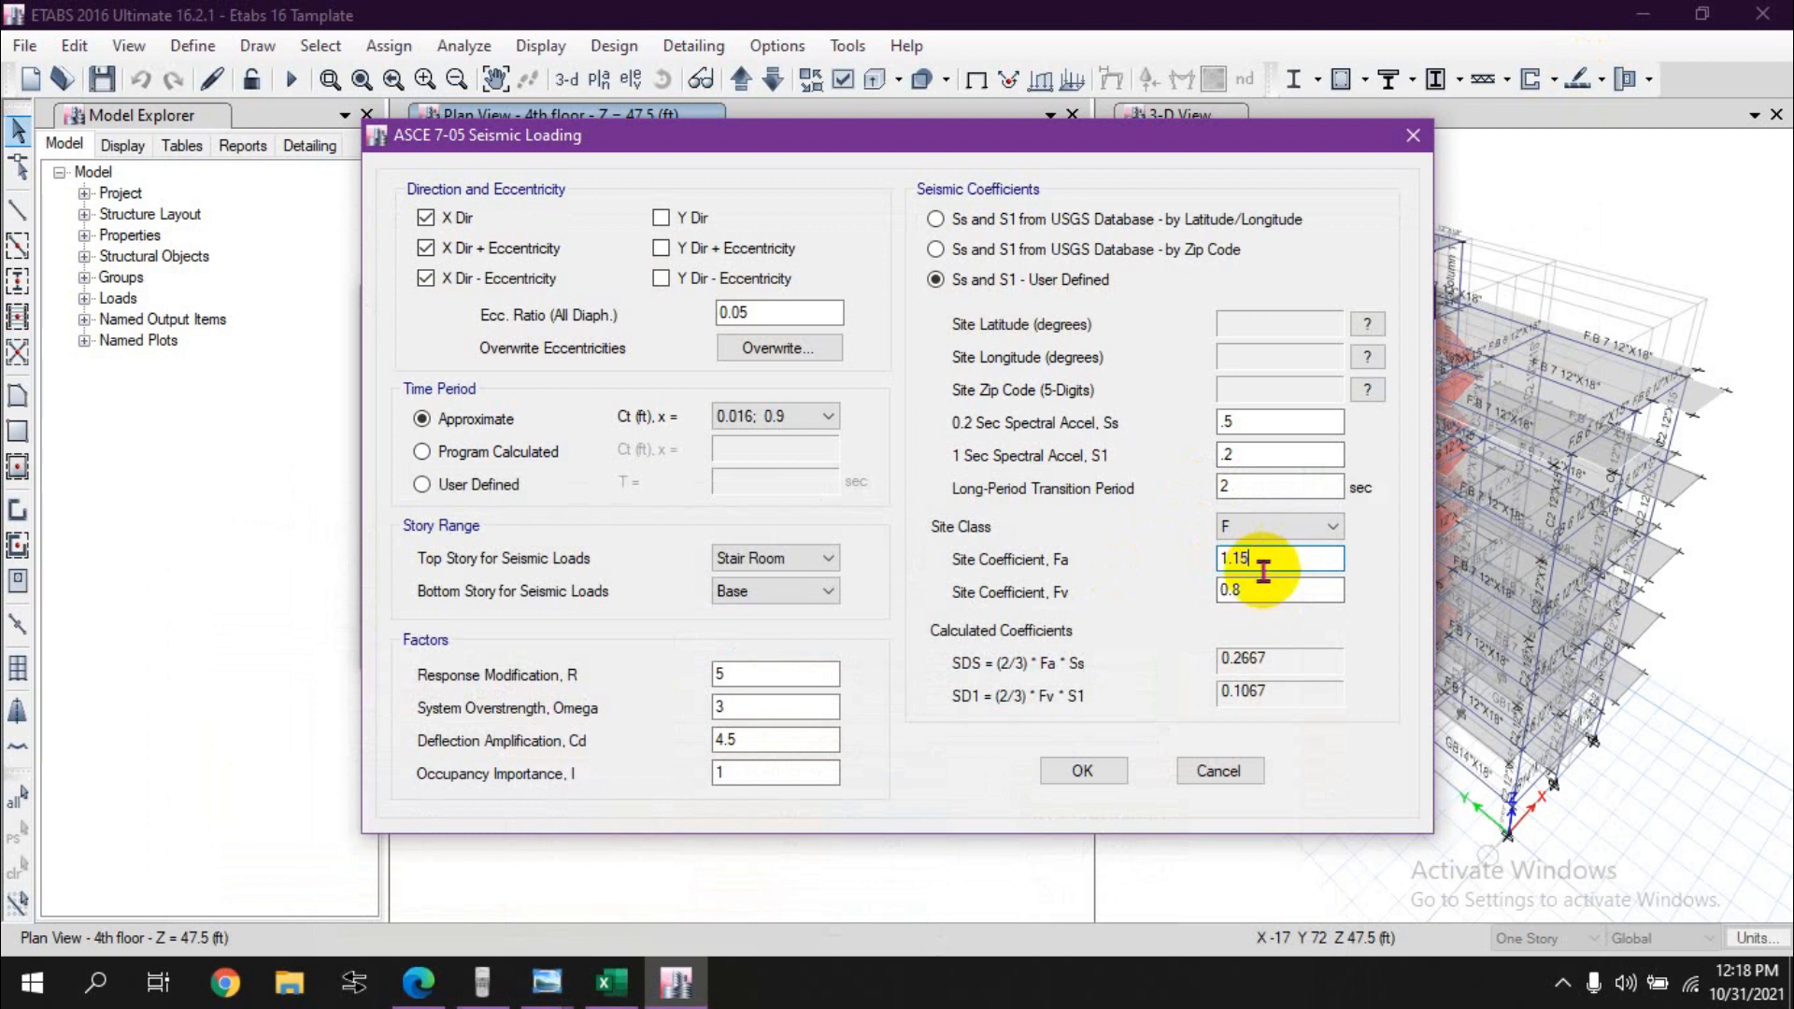
pyautogui.press('Tab')
pyautogui.click(611, 982)
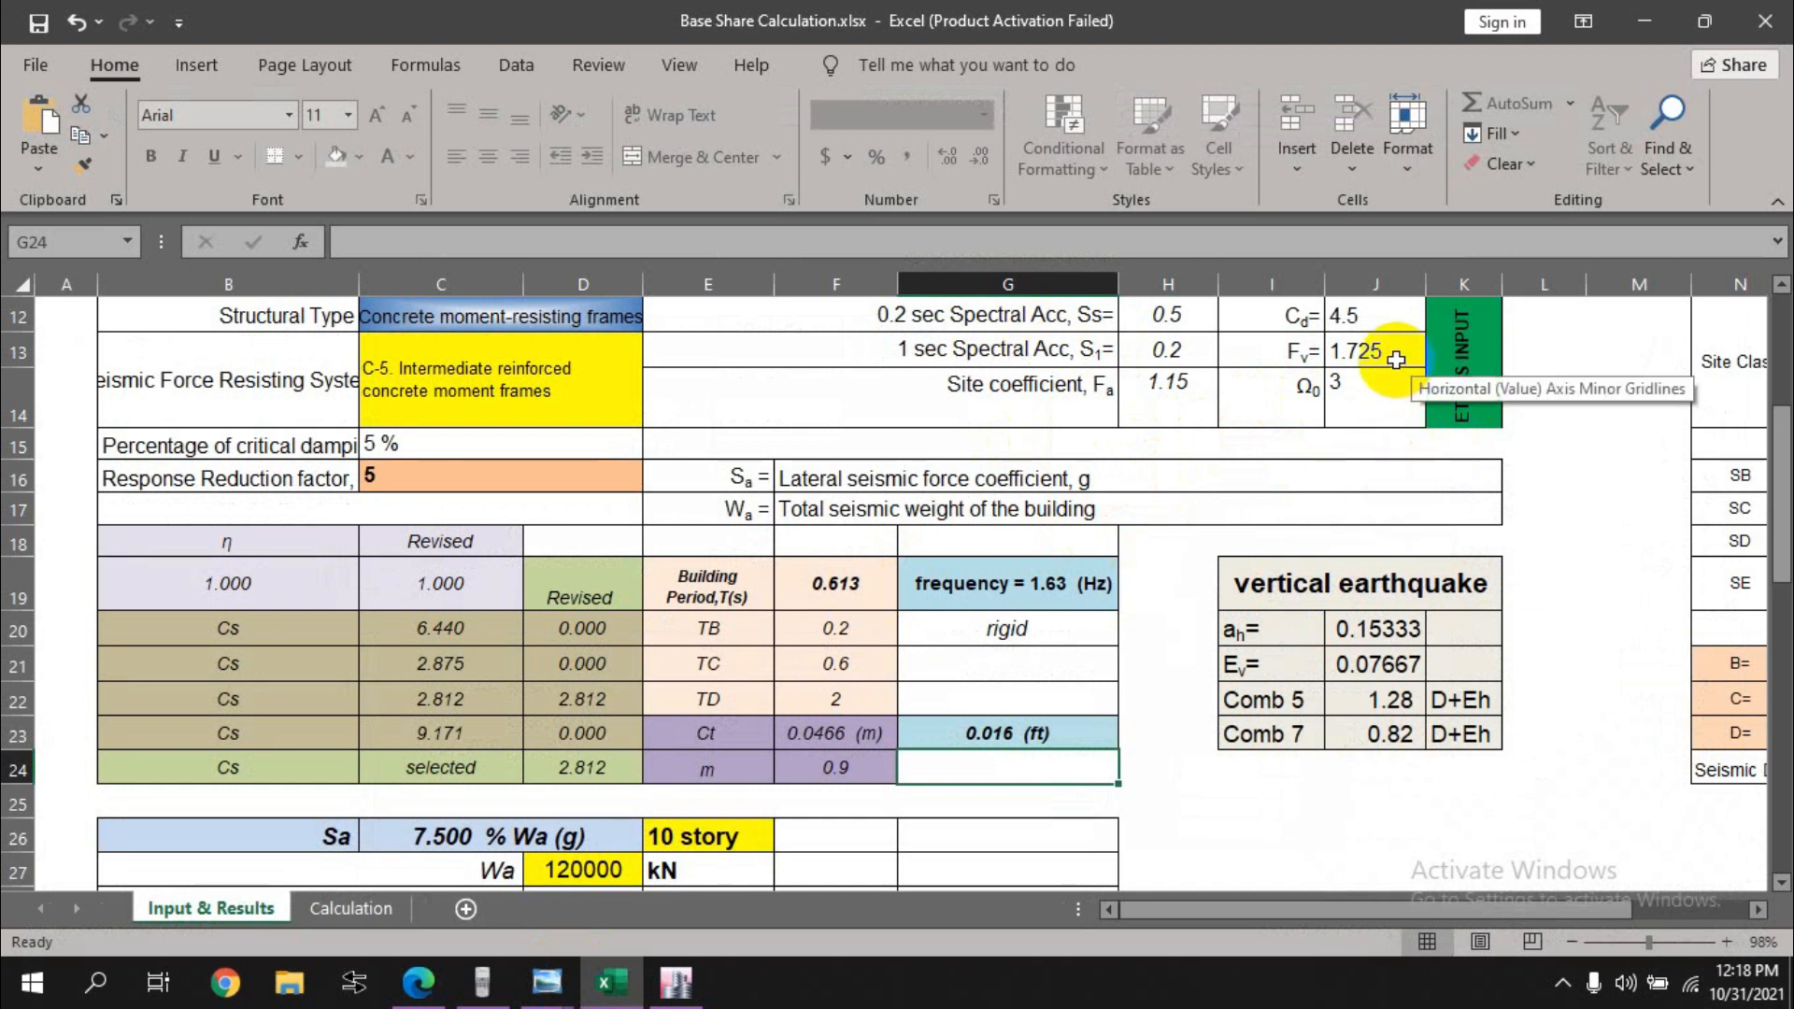
pyautogui.click(1643, 20)
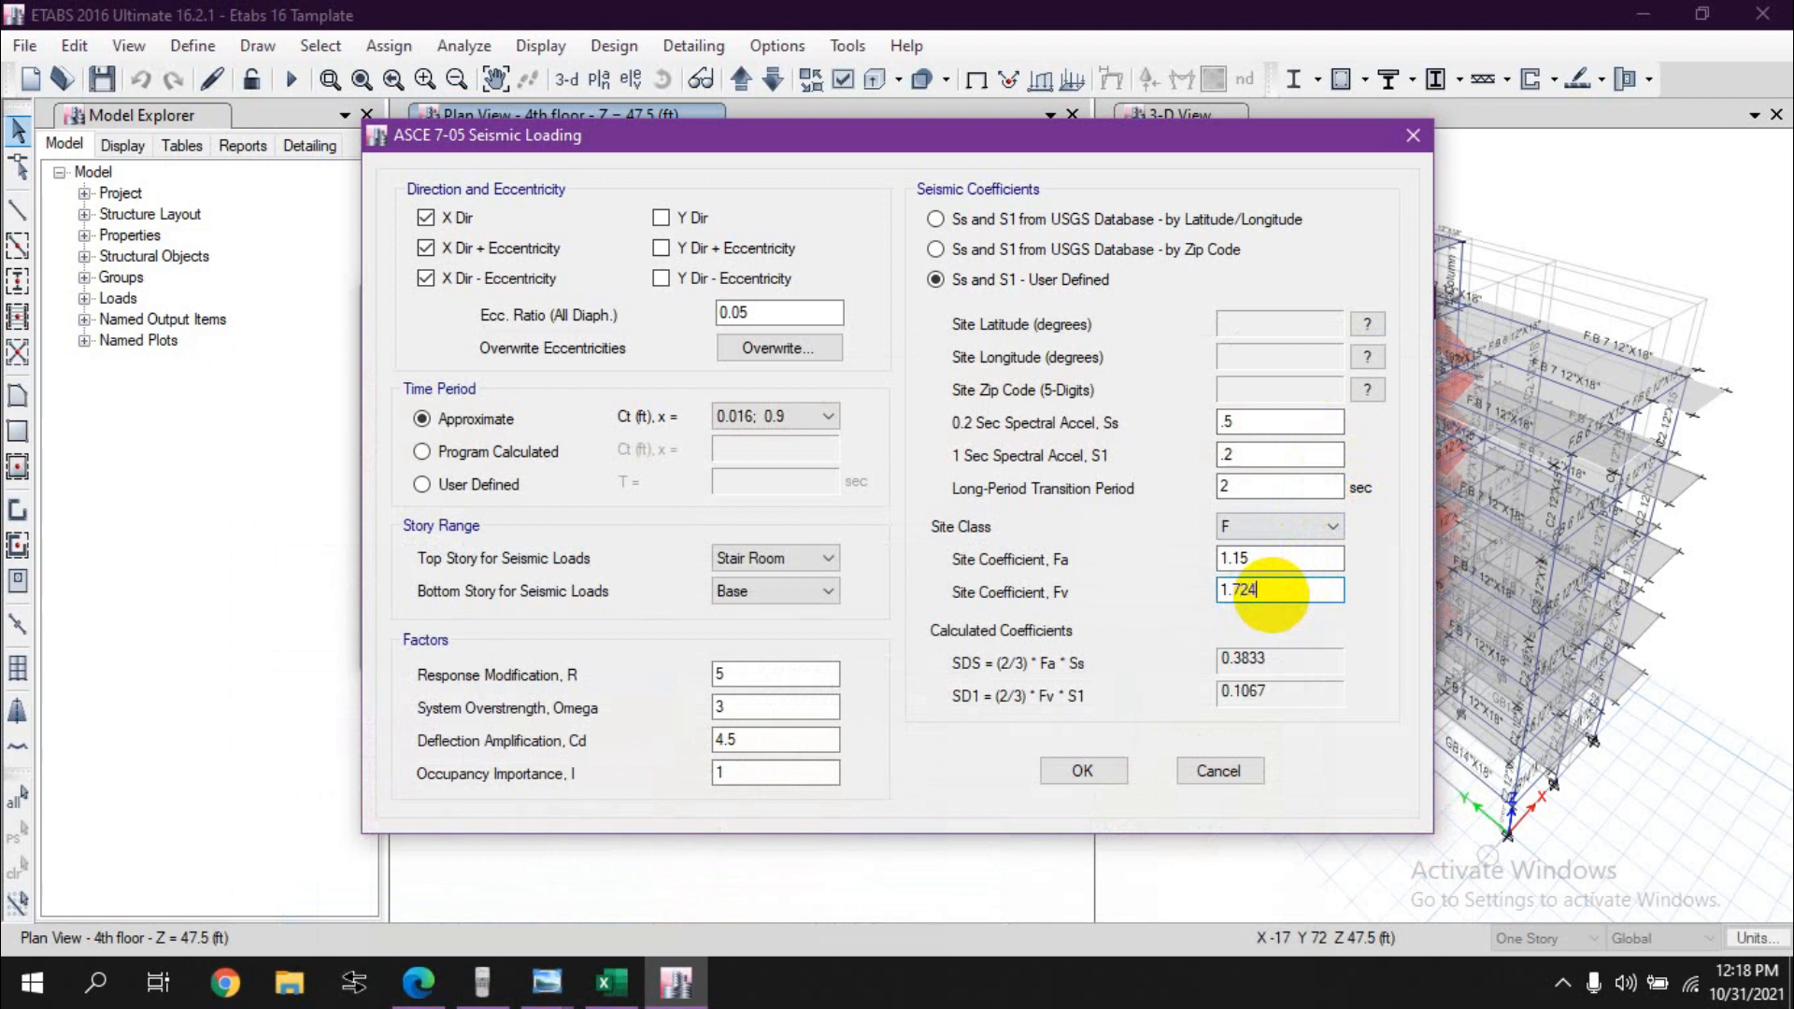
pyautogui.click(1086, 772)
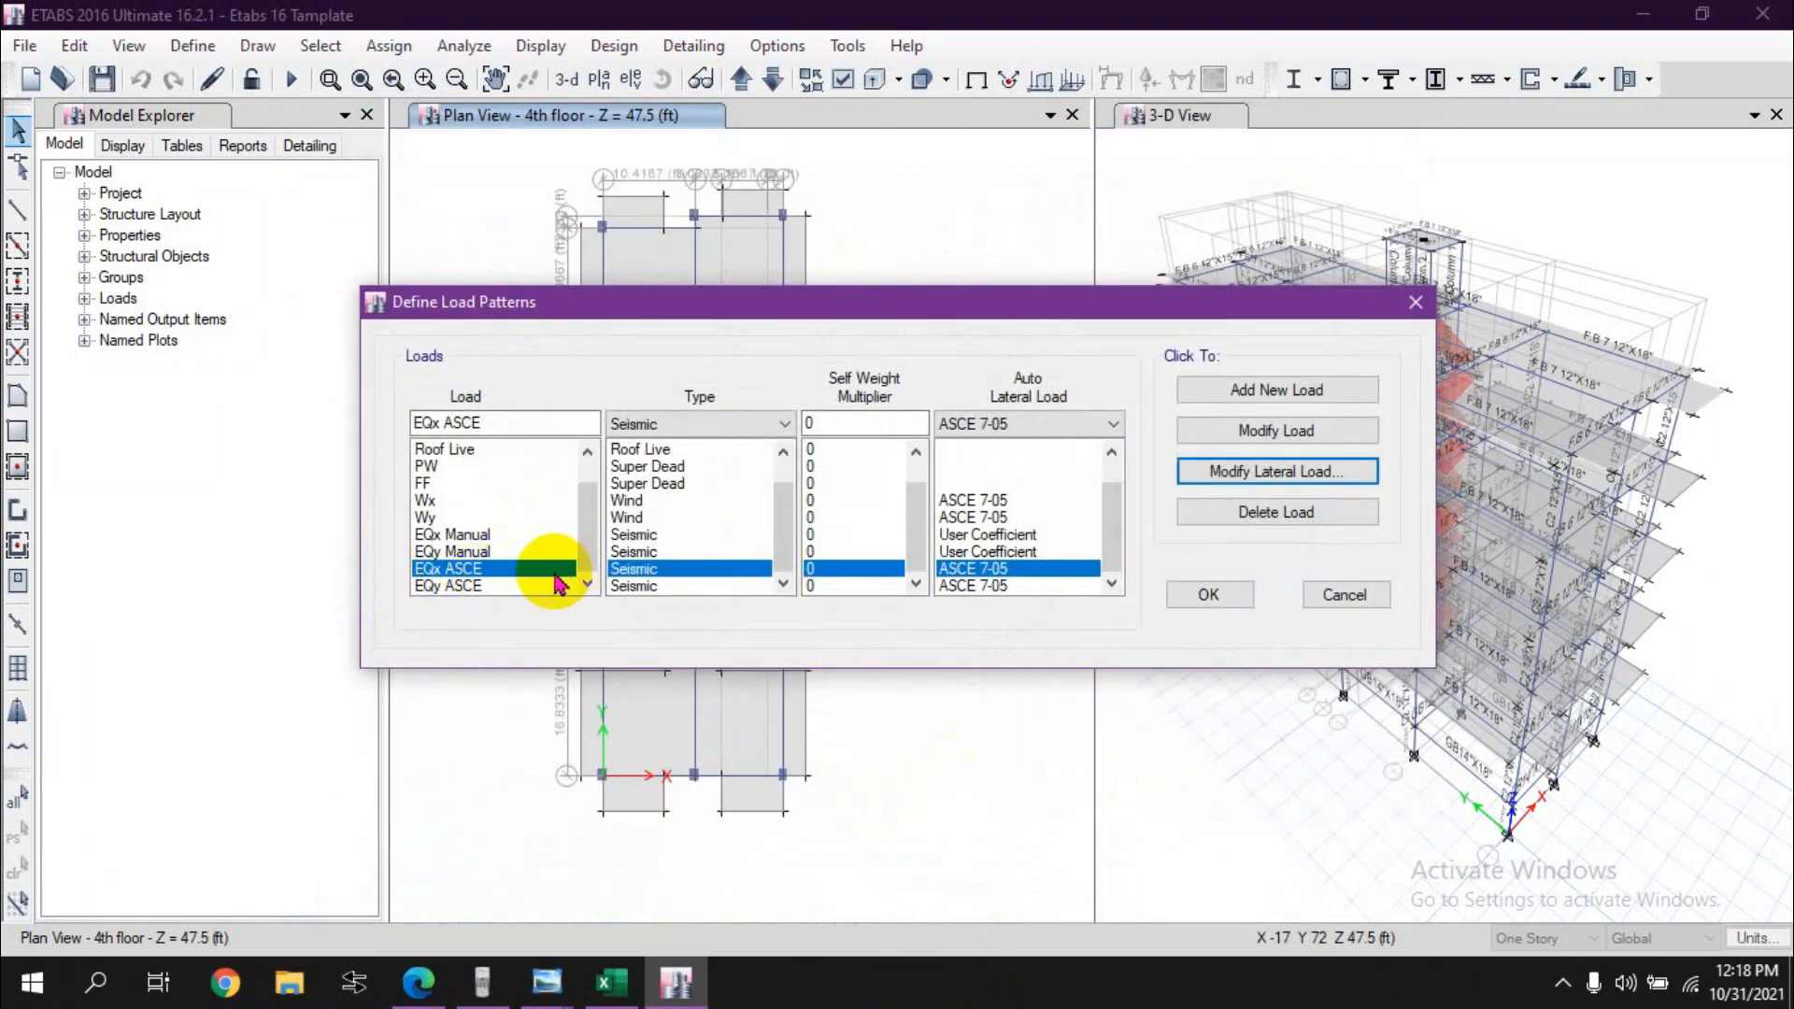
# Step: Compare the auto lateral load assignments of the manual and ASCE seismic patterns in the load pattern list
pyautogui.click(997, 538)
pyautogui.click(496, 568)
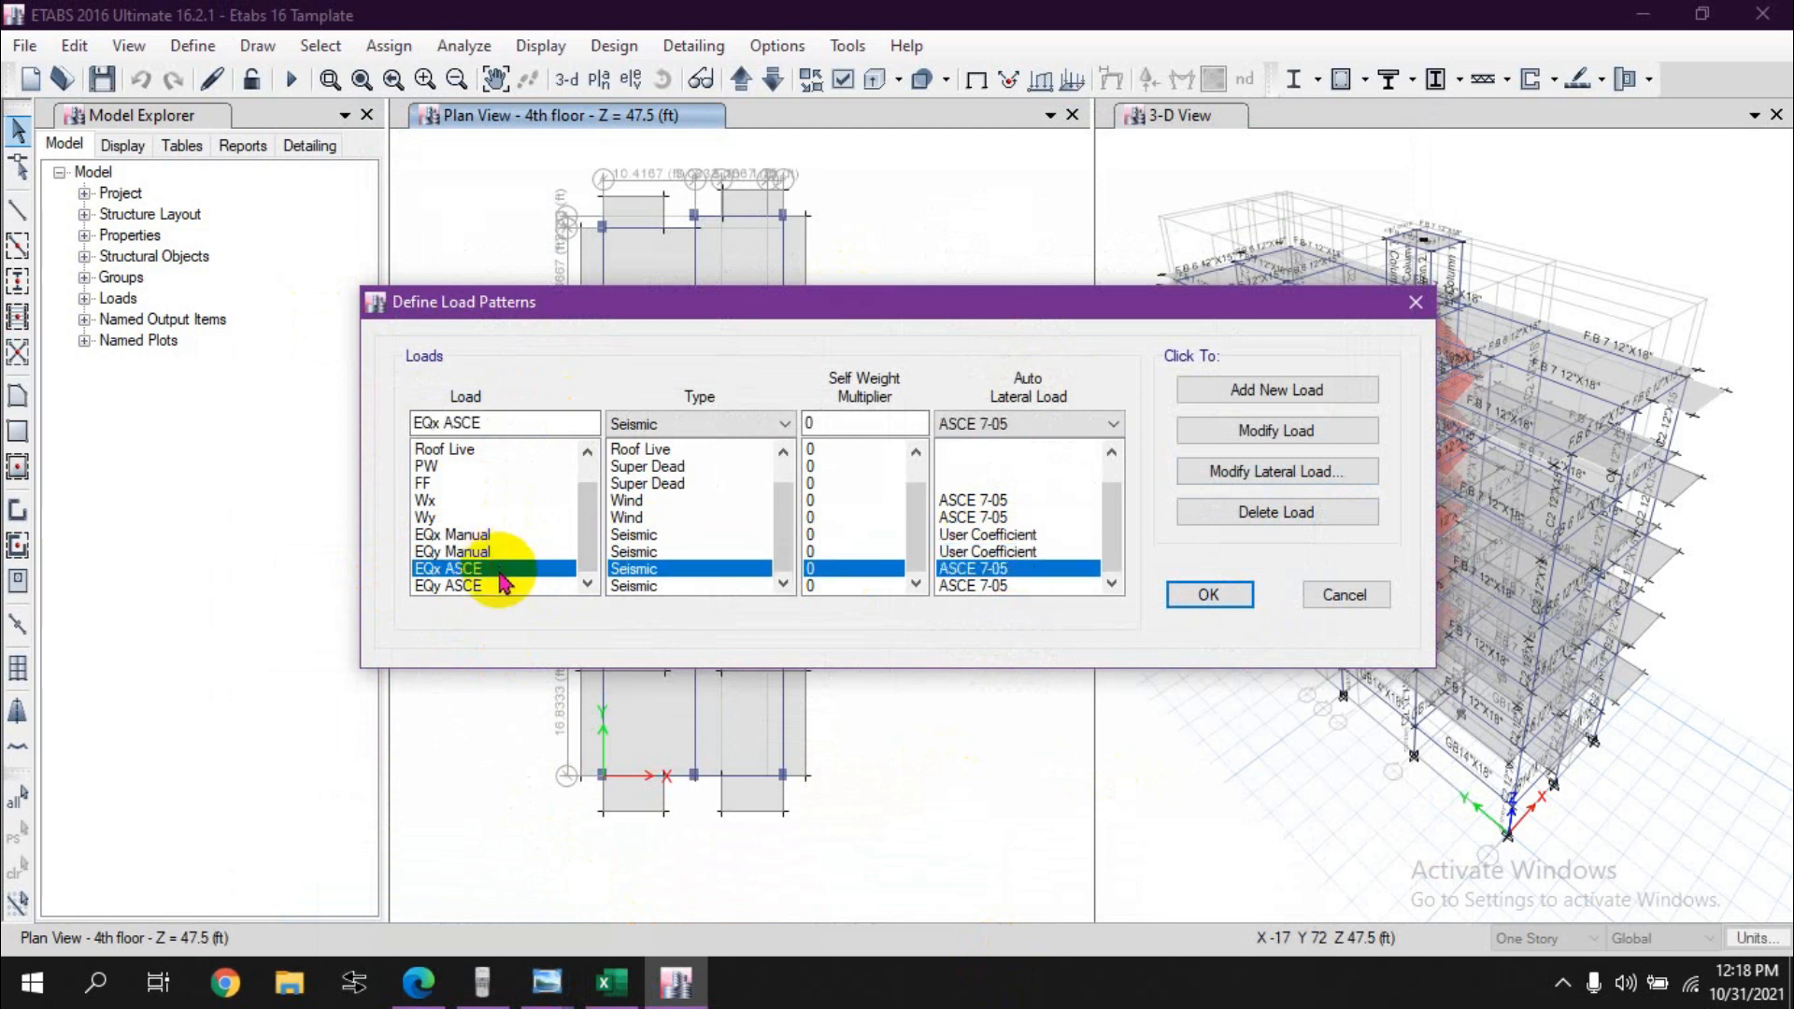
pyautogui.click(990, 585)
pyautogui.click(1000, 552)
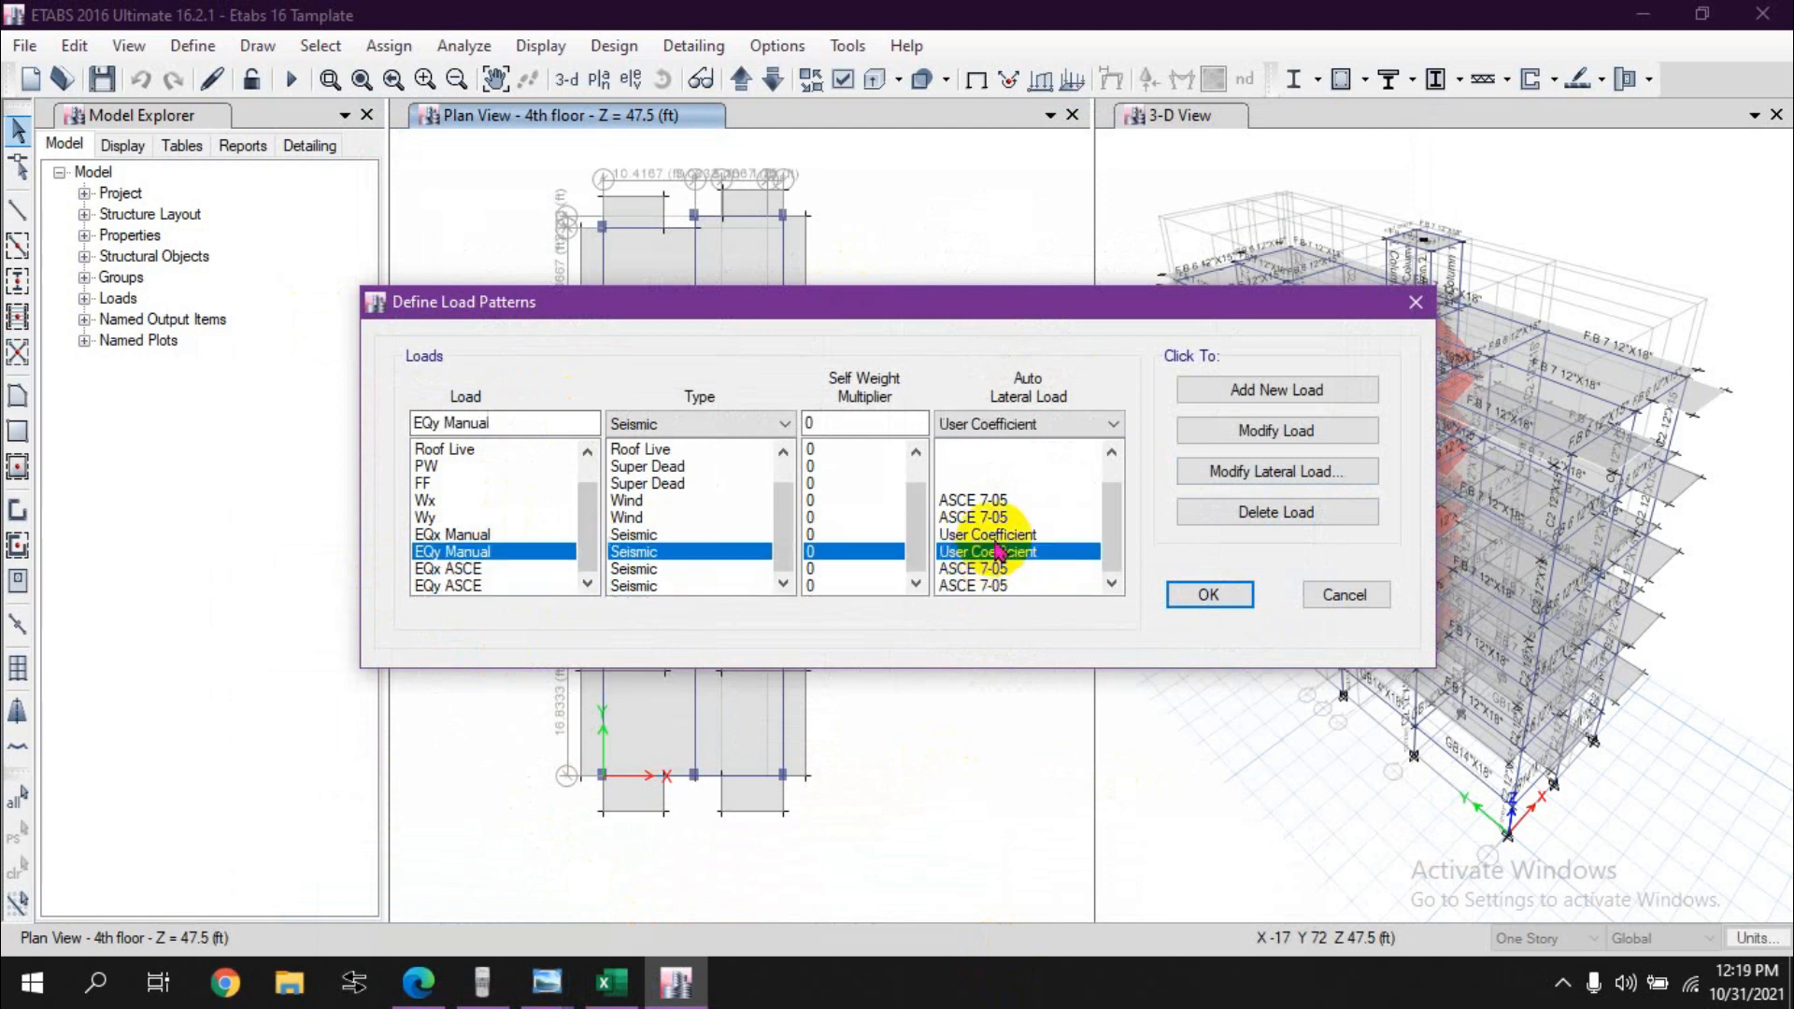
pyautogui.click(1004, 537)
pyautogui.click(991, 570)
pyautogui.click(991, 586)
pyautogui.click(984, 571)
pyautogui.click(996, 536)
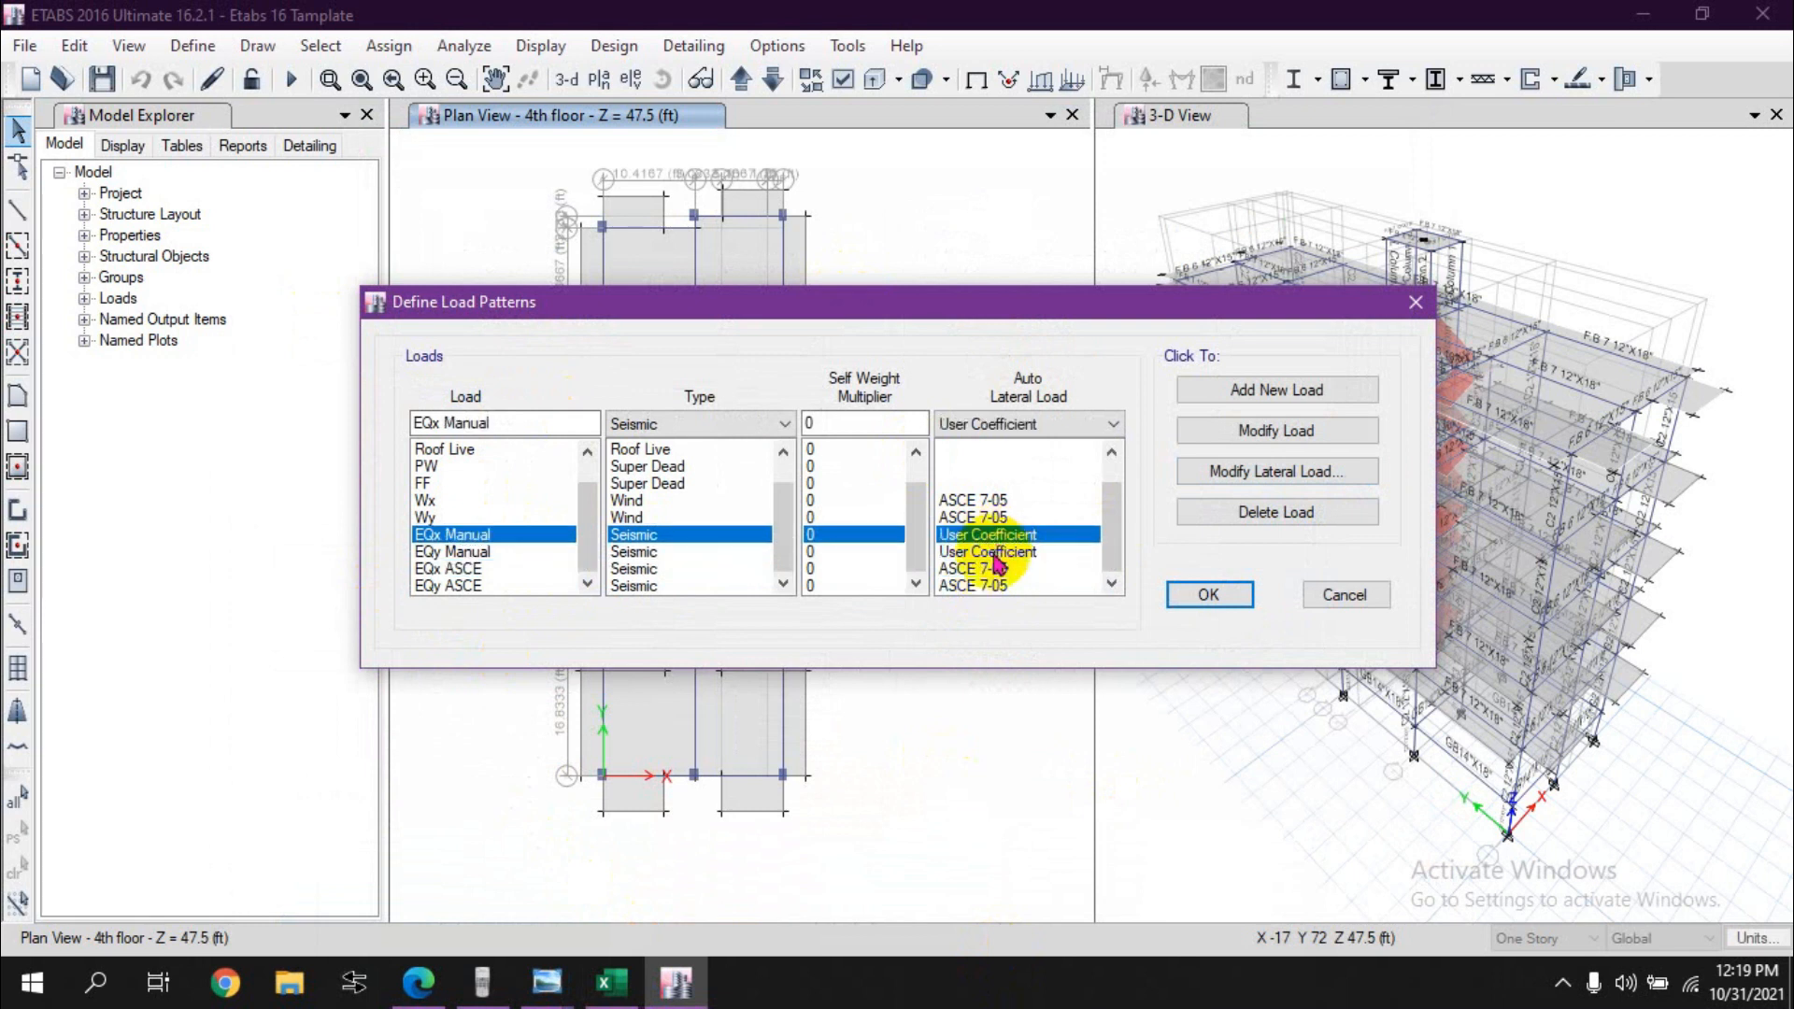
pyautogui.click(541, 551)
pyautogui.click(475, 521)
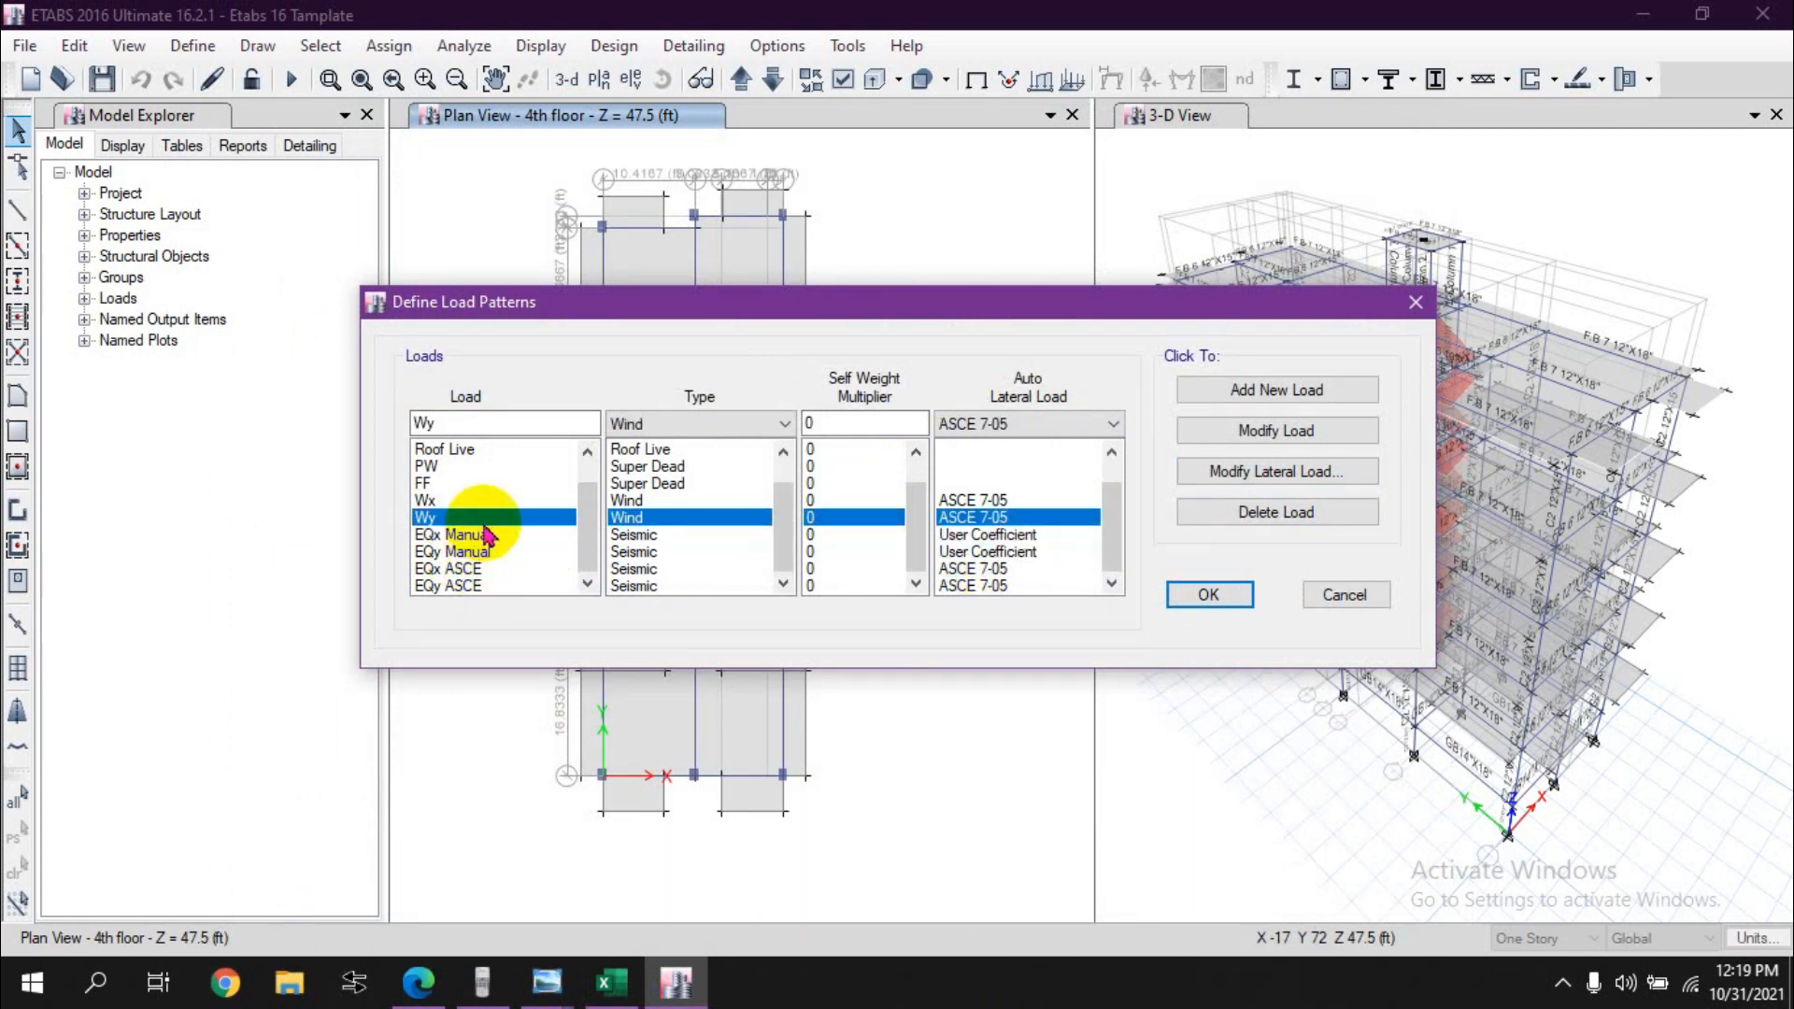
pyautogui.click(483, 535)
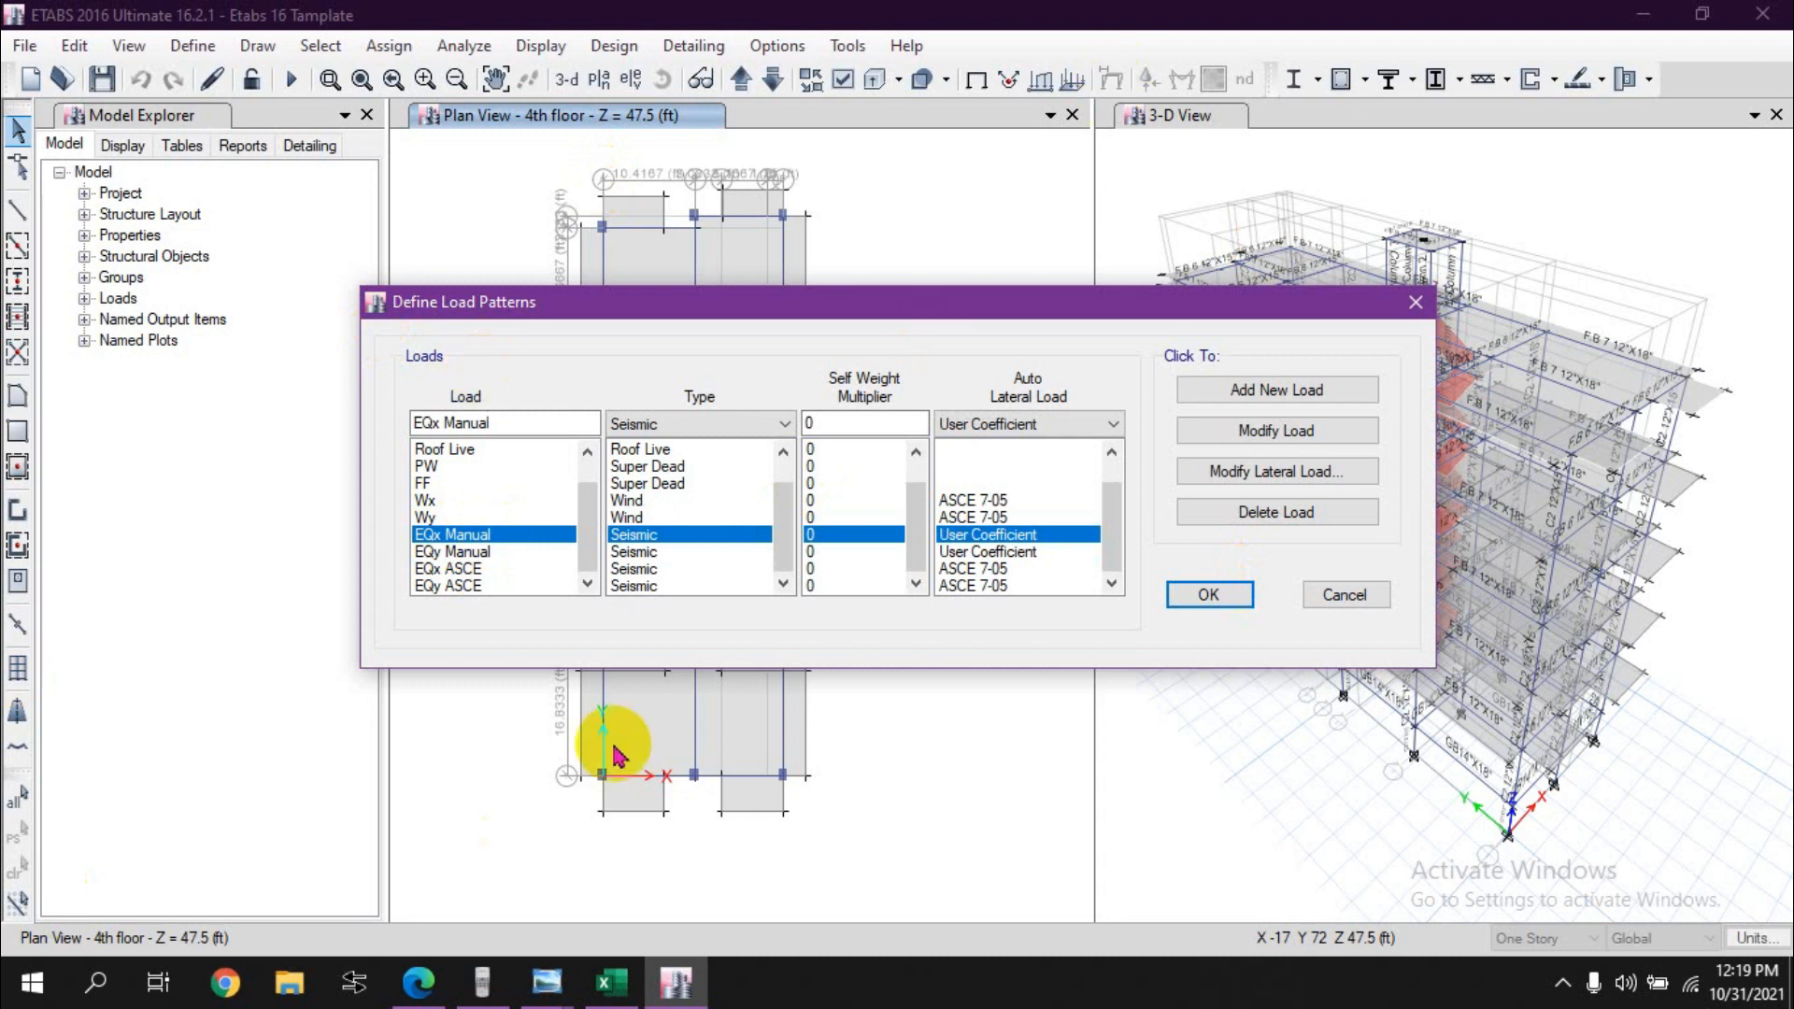
# Step: Switch to the earthquake load manual calculation PDF in Edge and find the base shear calculation based on V = Sa x W
pyautogui.click(418, 981)
pyautogui.click(830, 17)
pyautogui.scroll(-2, 1084, 612)
pyautogui.scroll(-20, 945, 637)
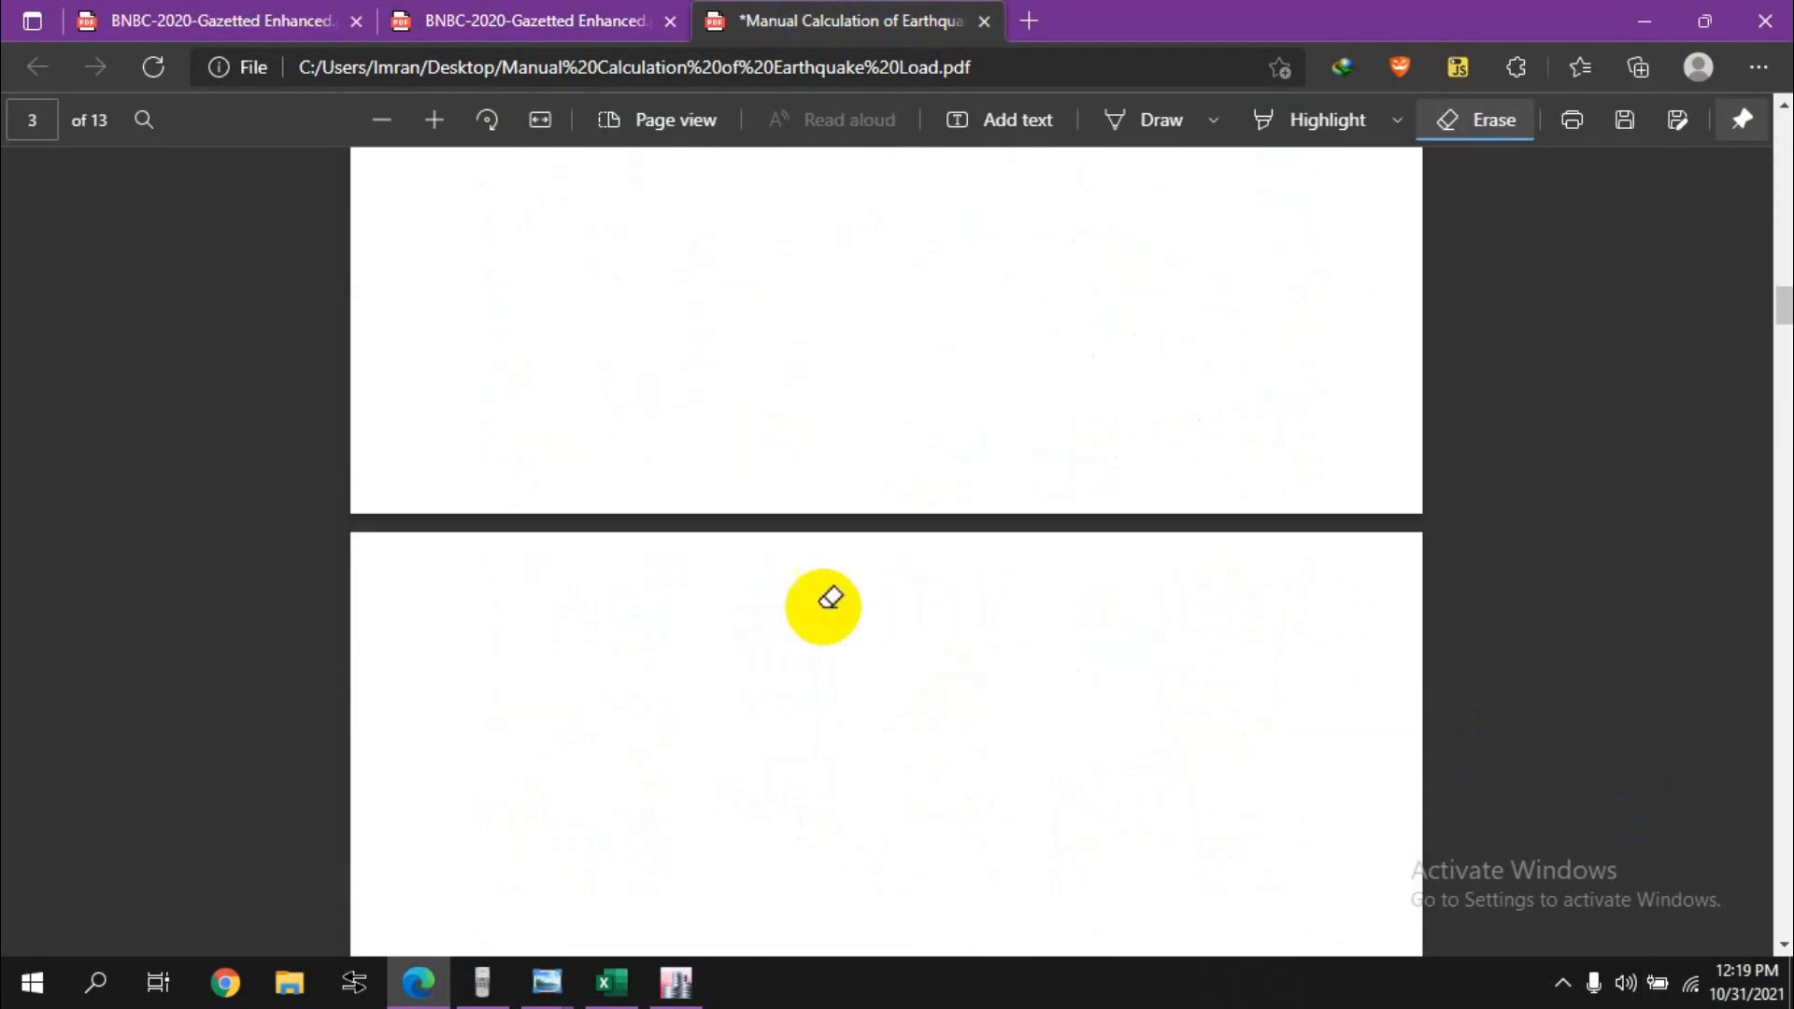
pyautogui.scroll(20, 877, 645)
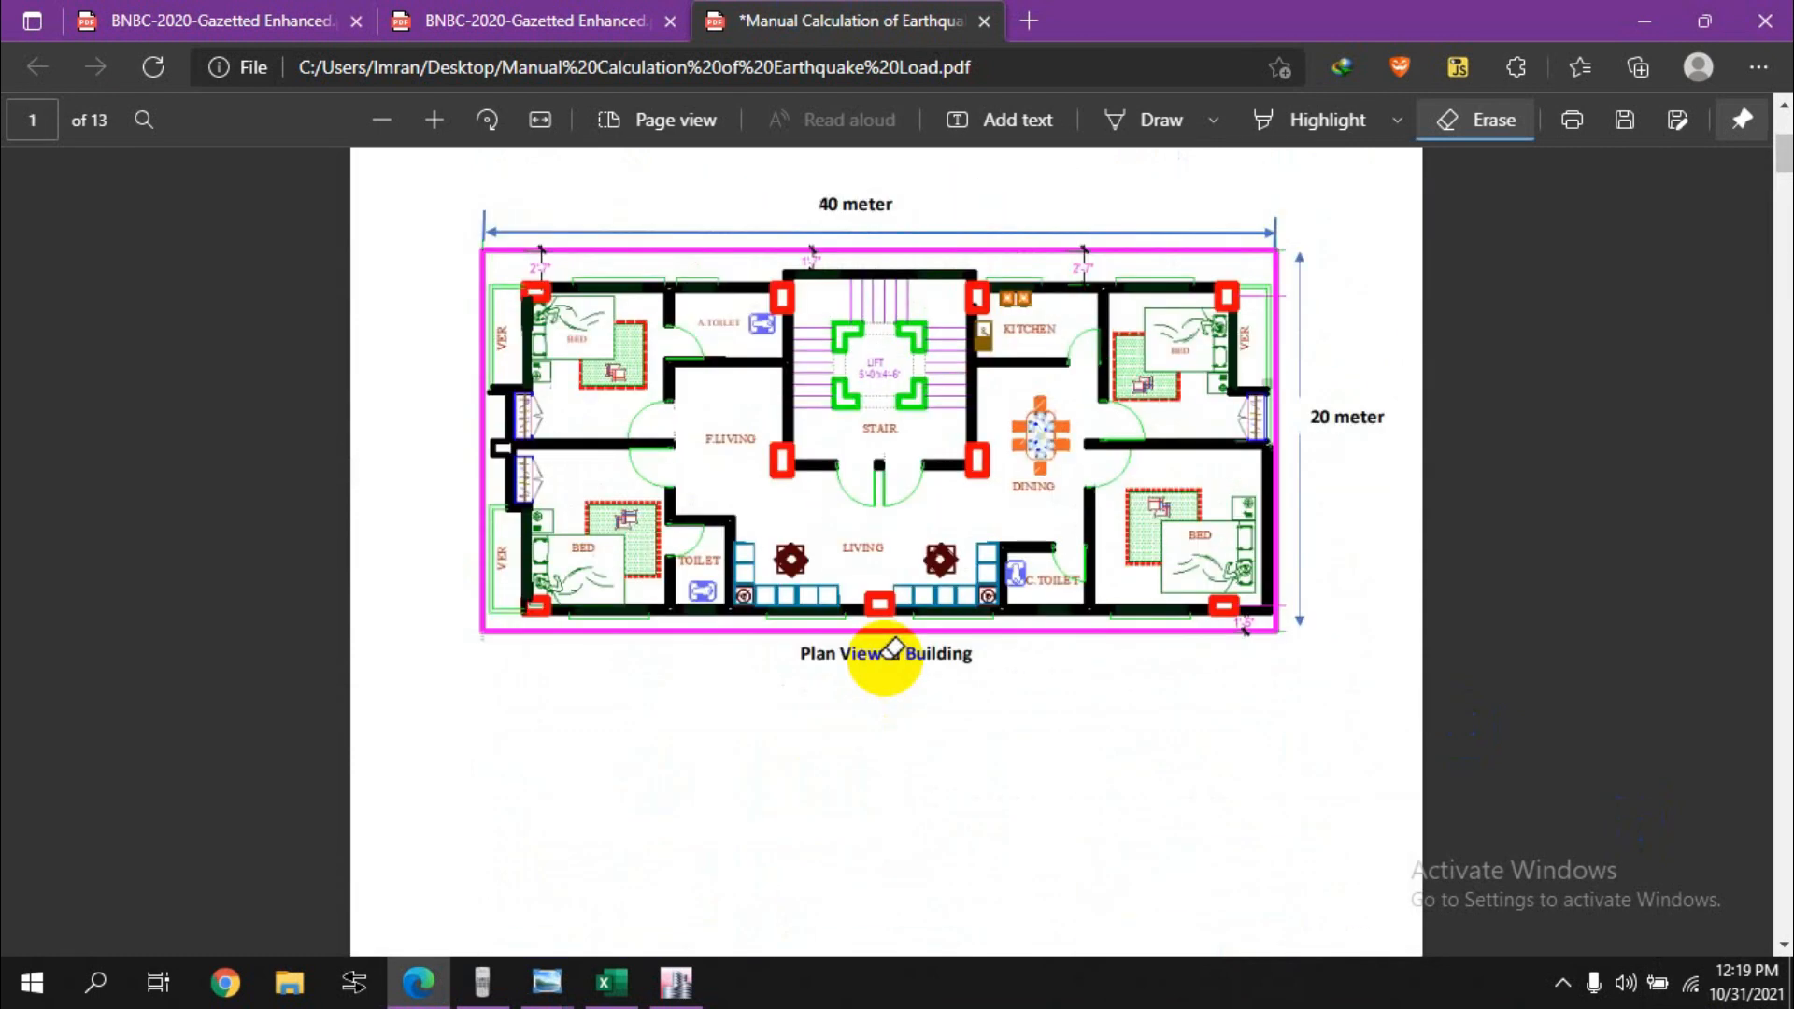
pyautogui.scroll(-1, 892, 647)
pyautogui.scroll(1, 1170, 501)
pyautogui.scroll(-12, 829, 588)
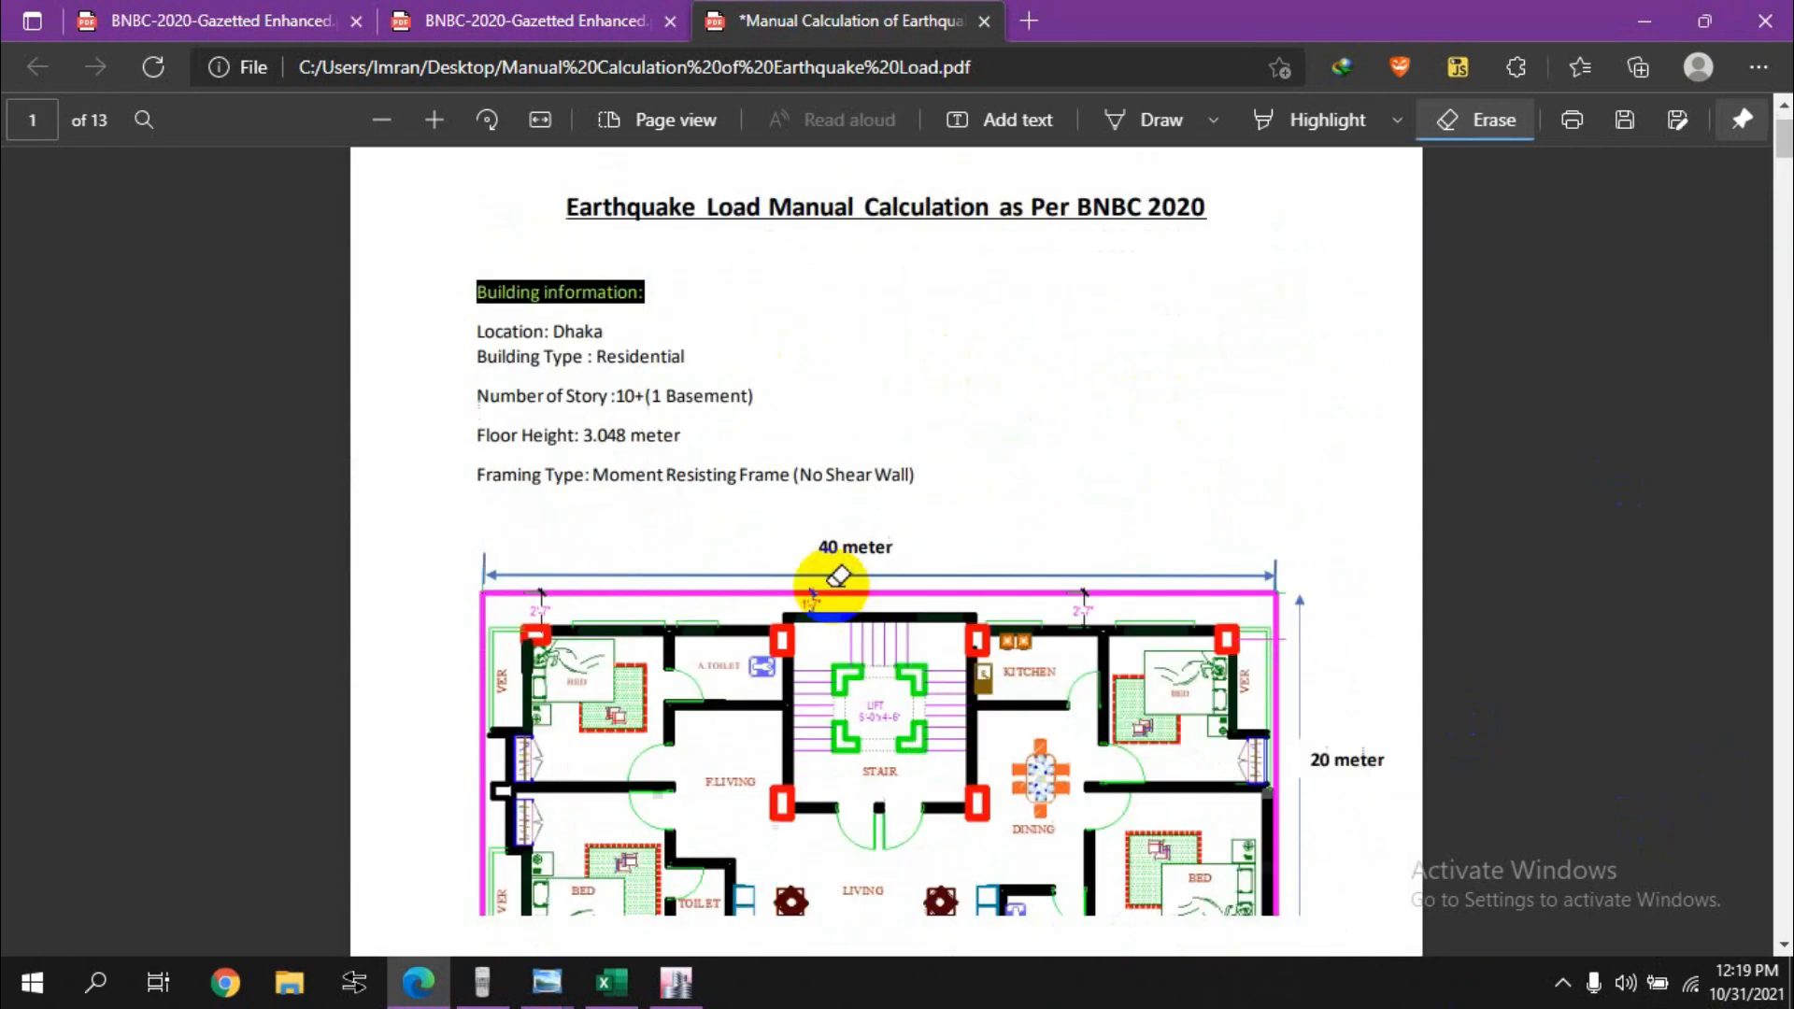
pyautogui.scroll(-20, 856, 702)
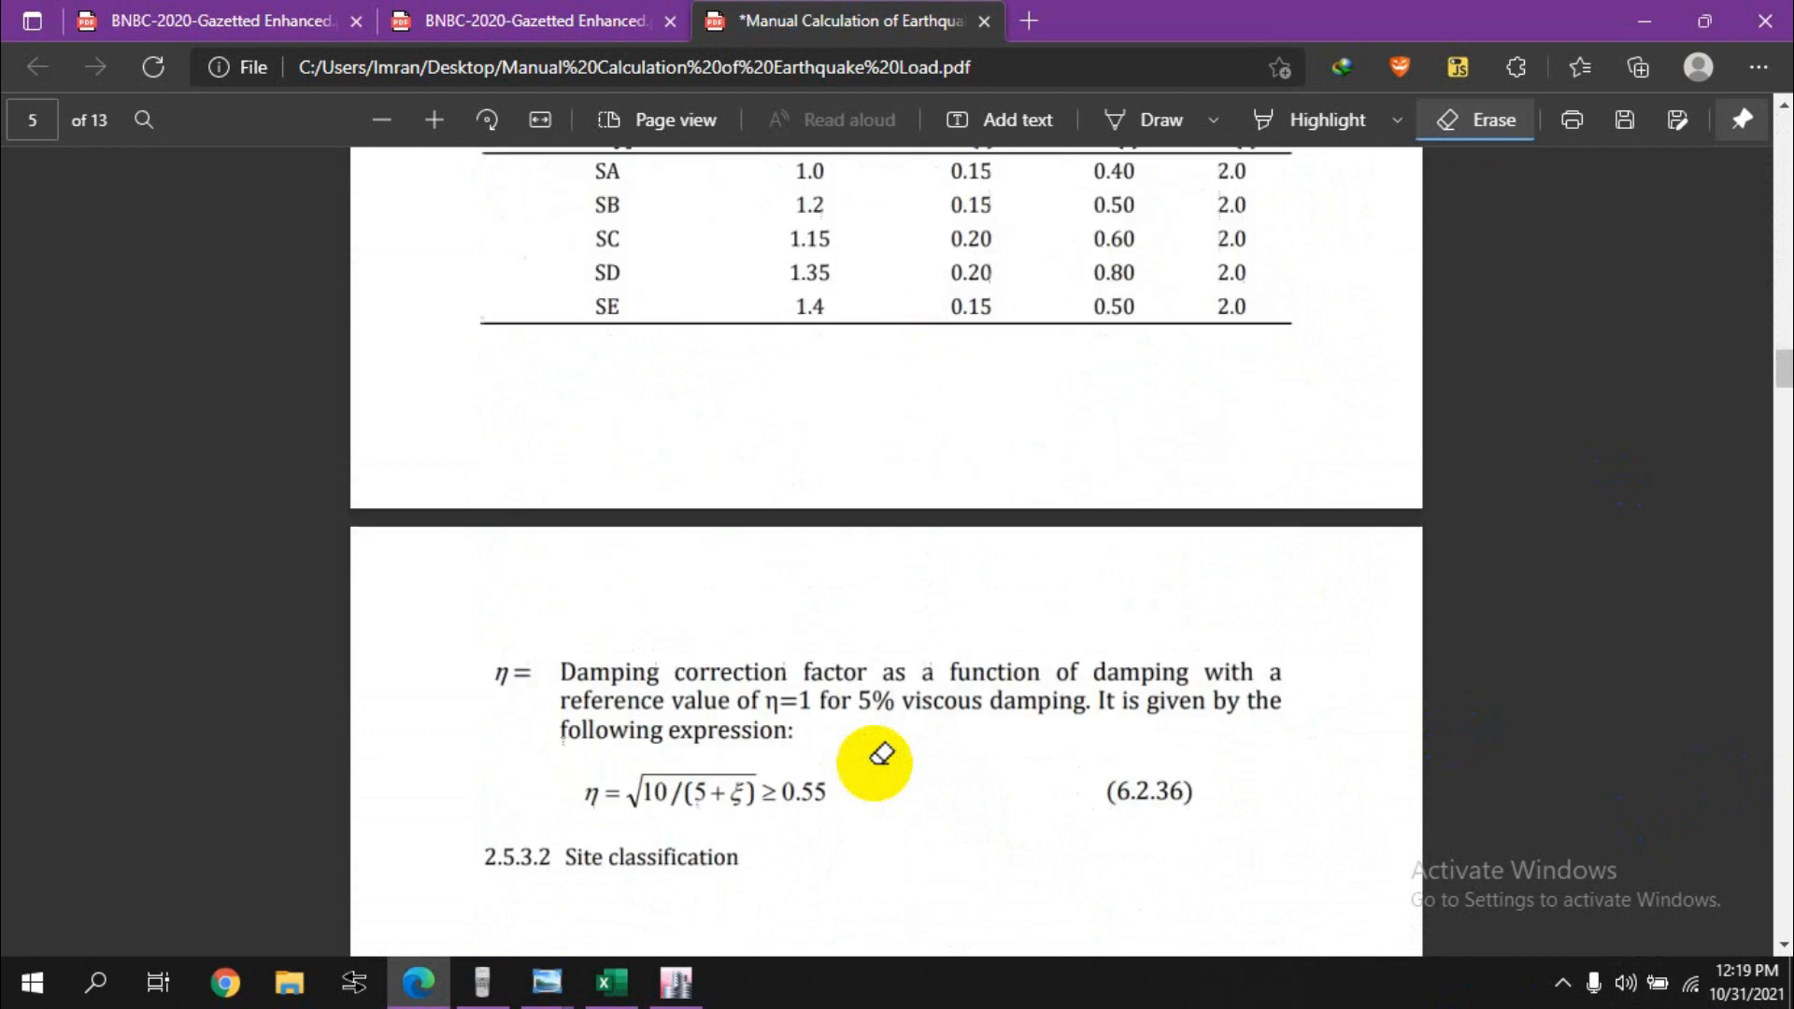
pyautogui.scroll(-20, 875, 763)
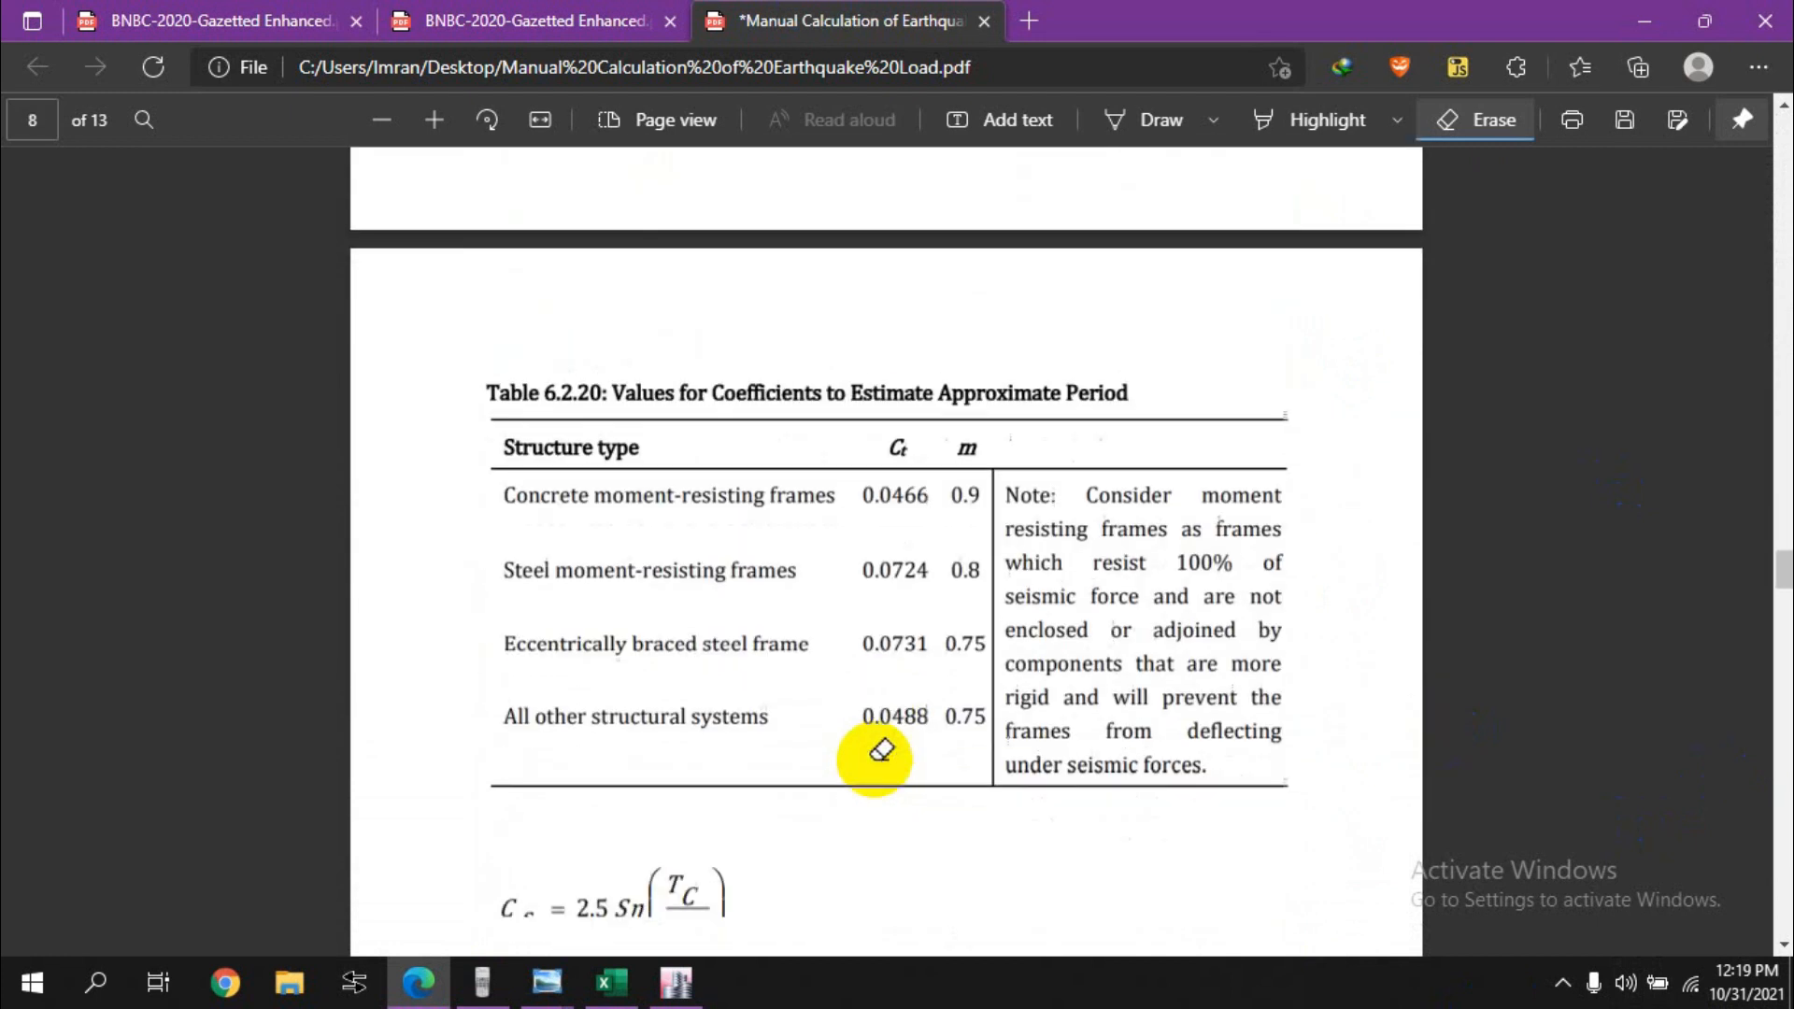
pyautogui.scroll(-20, 881, 752)
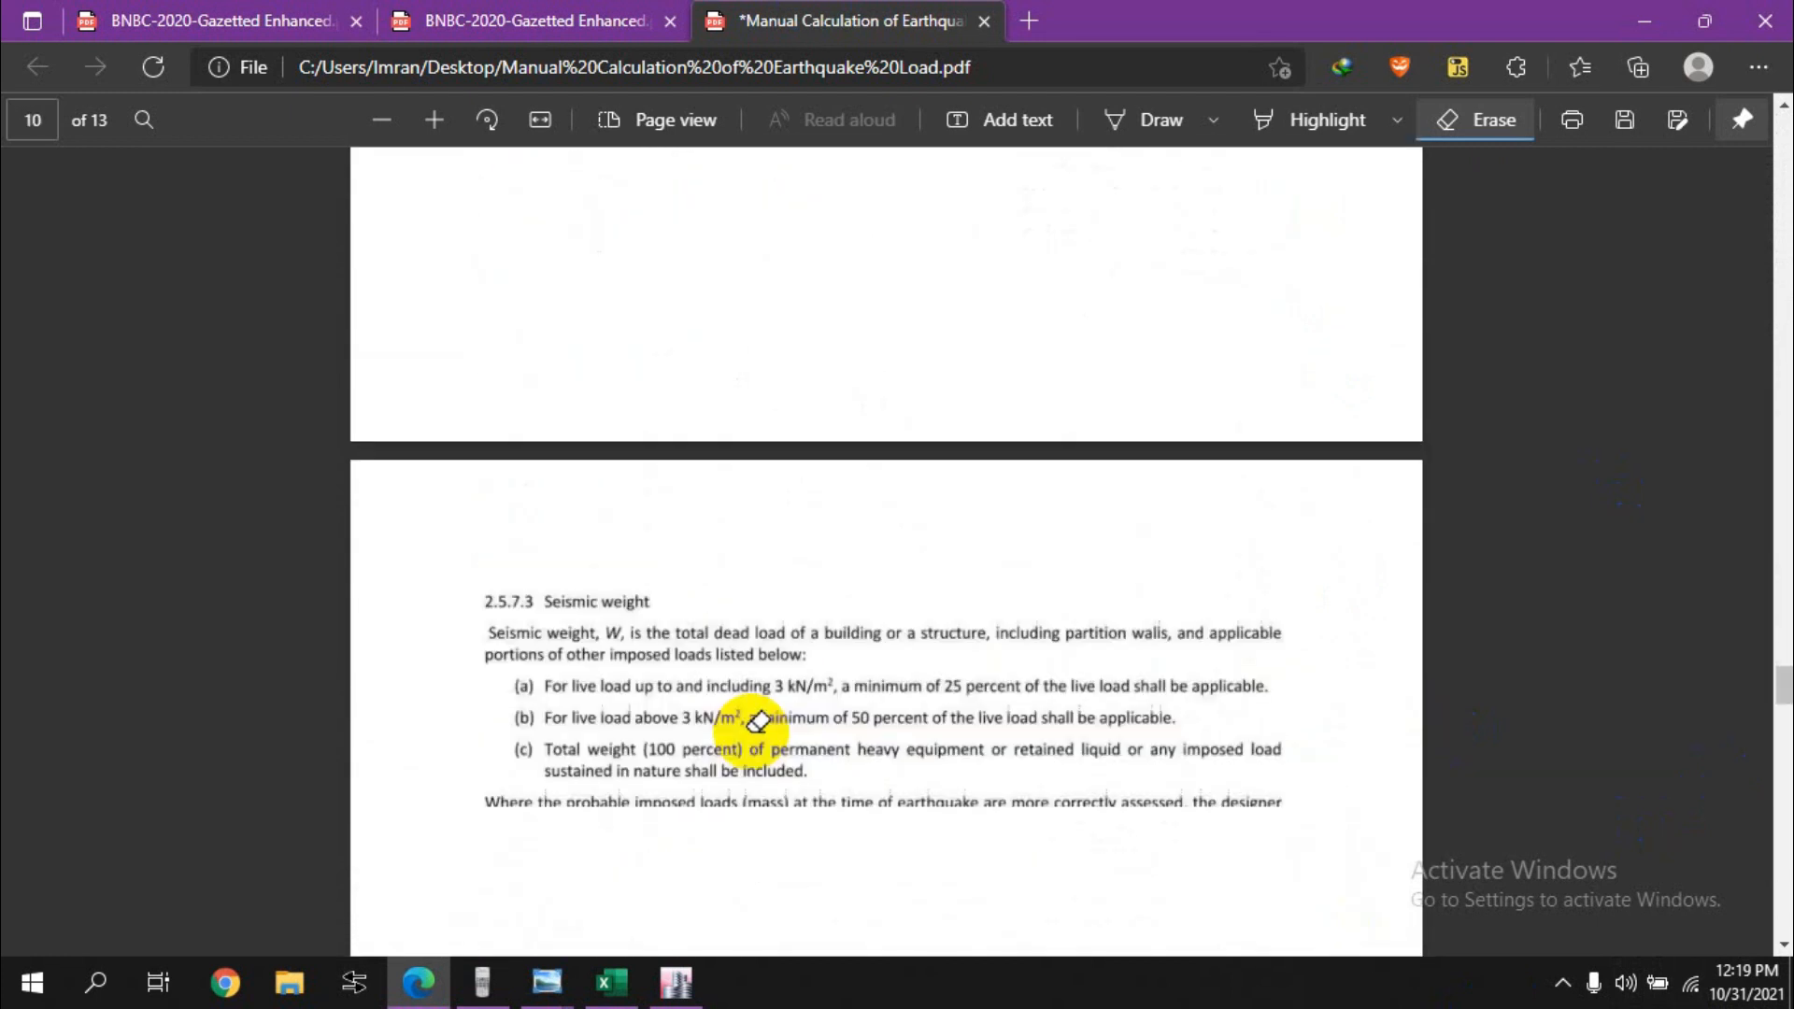
pyautogui.scroll(10, 757, 724)
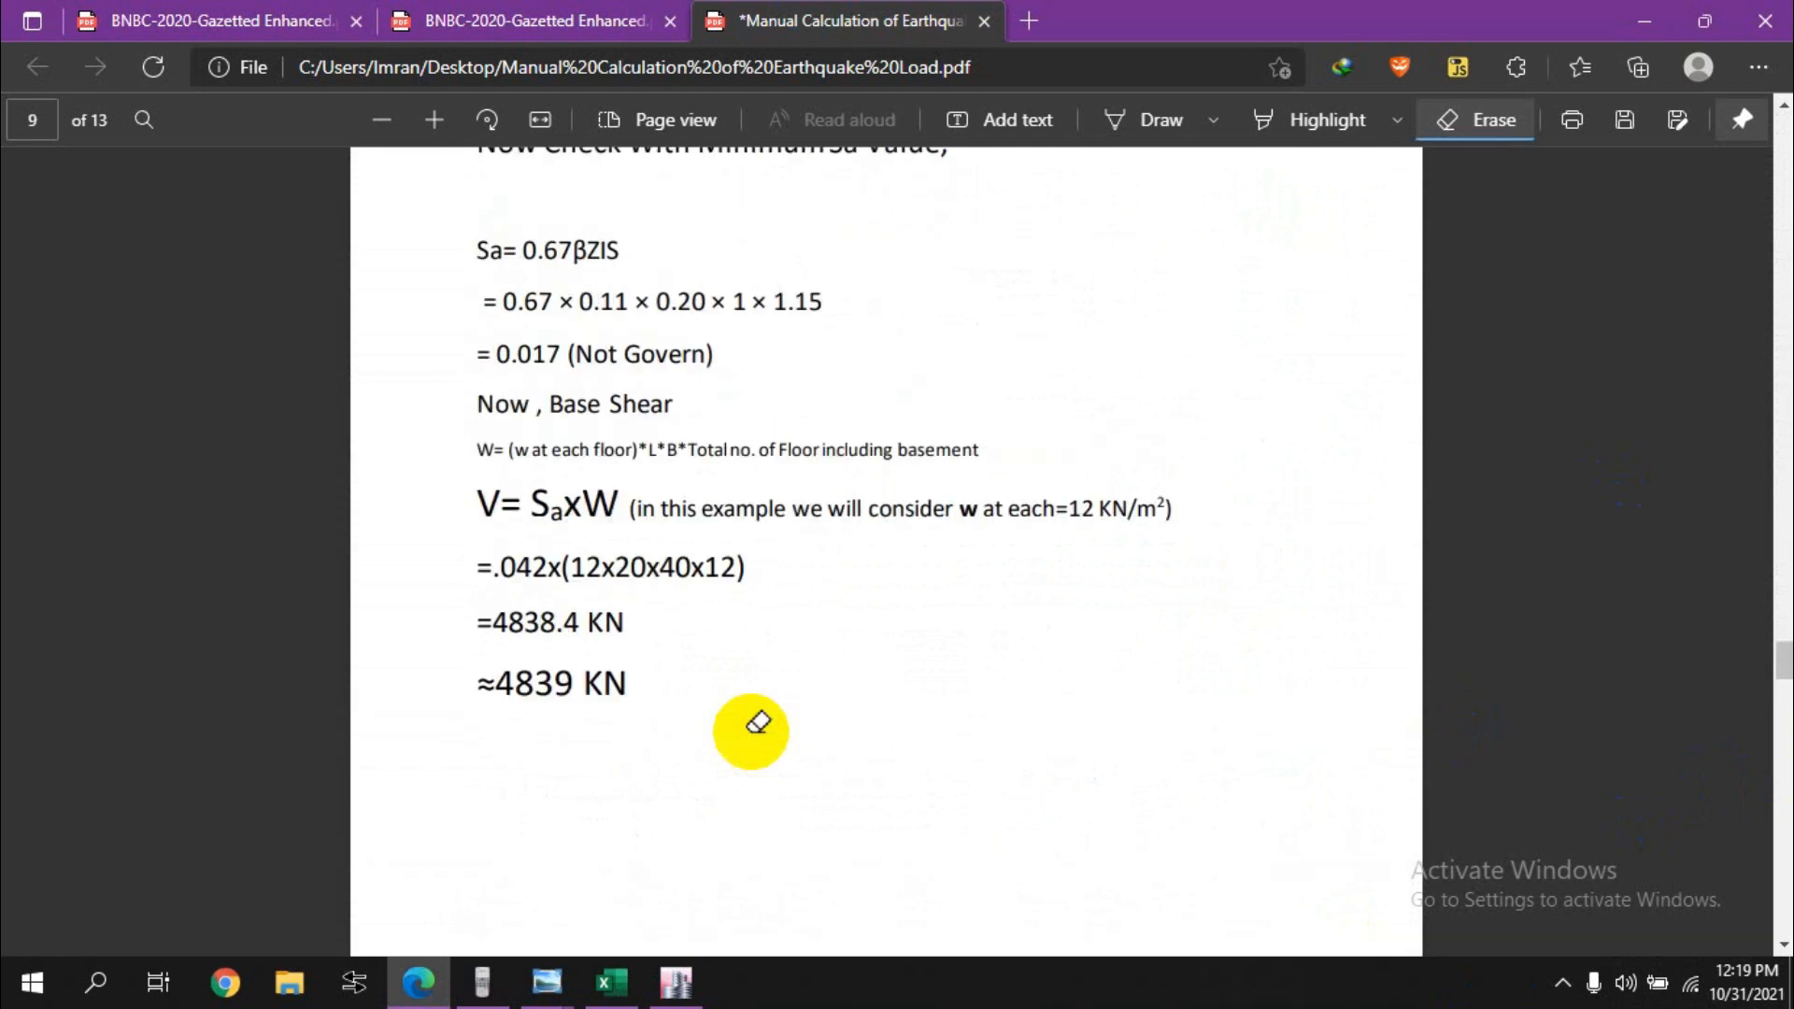
pyautogui.keyDown('ctrl'); pyautogui.scroll(3, 641, 551); pyautogui.keyUp('ctrl')
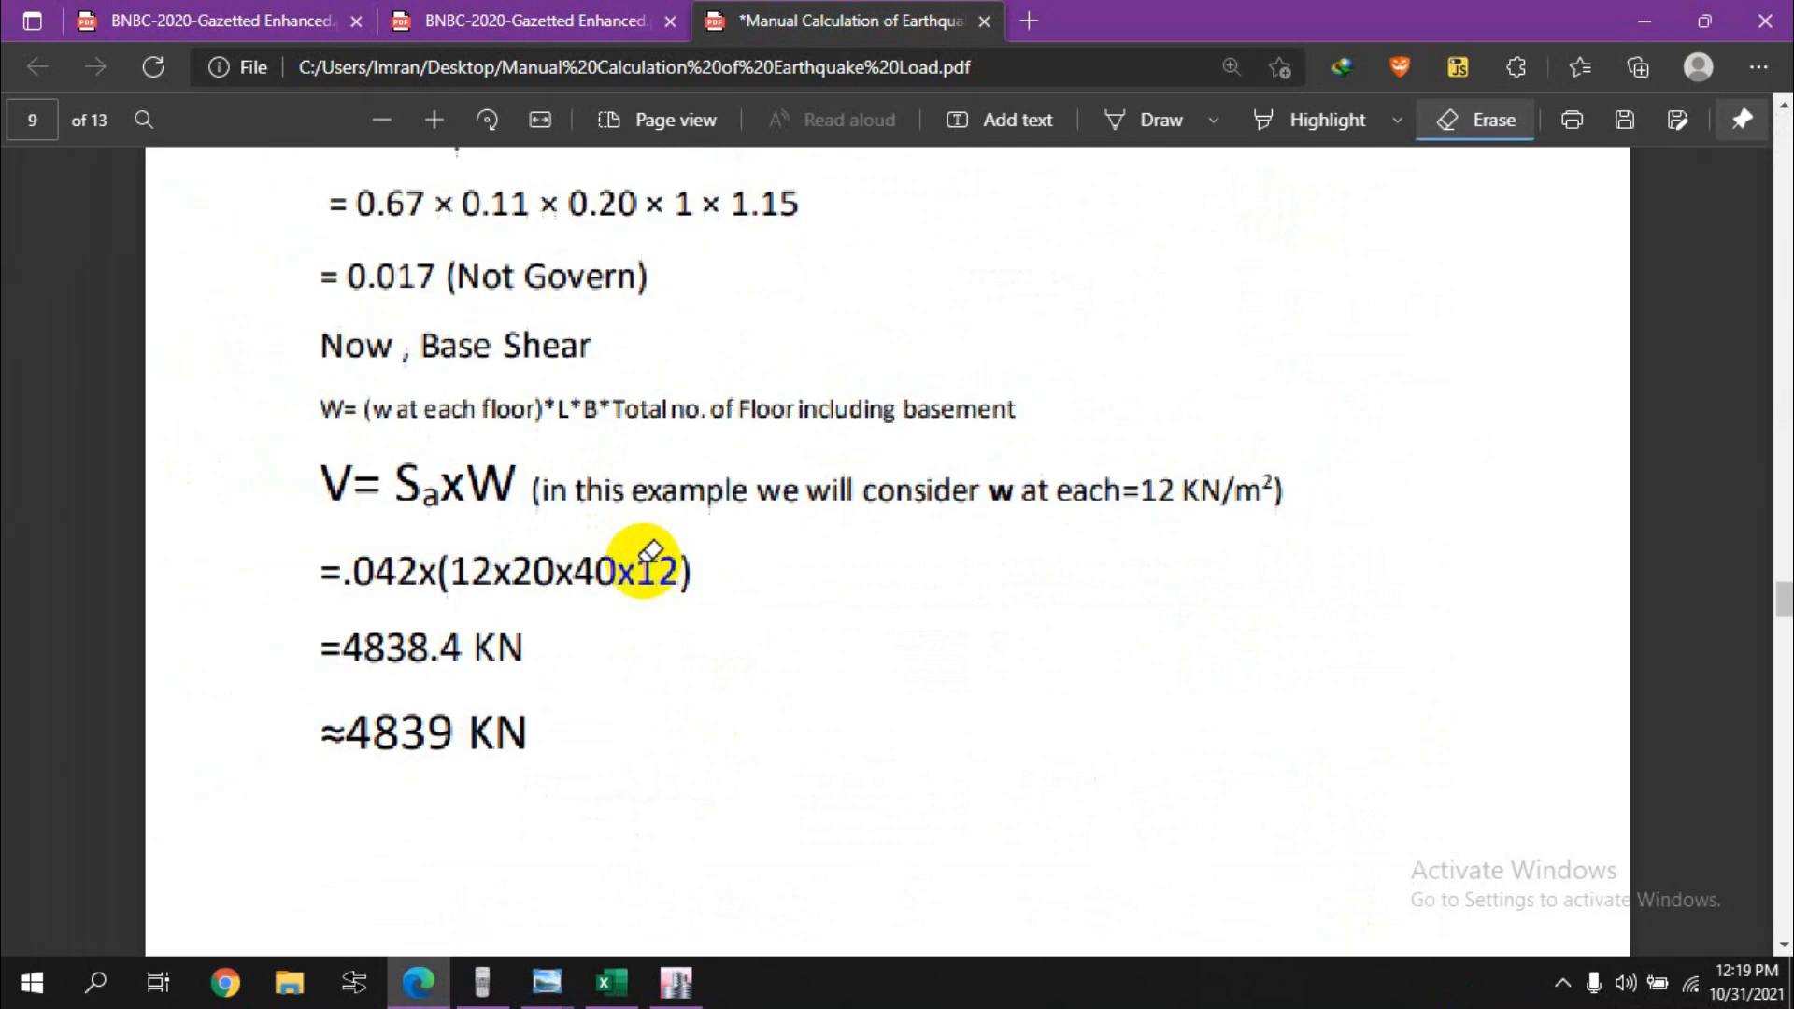
pyautogui.keyDown('ctrl'); pyautogui.scroll(-3, 641, 551); pyautogui.keyUp('ctrl')
# Step: Return to ETABS and open the user-defined lateral load settings of the EQx Manual pattern to review its factors
pyautogui.click(675, 981)
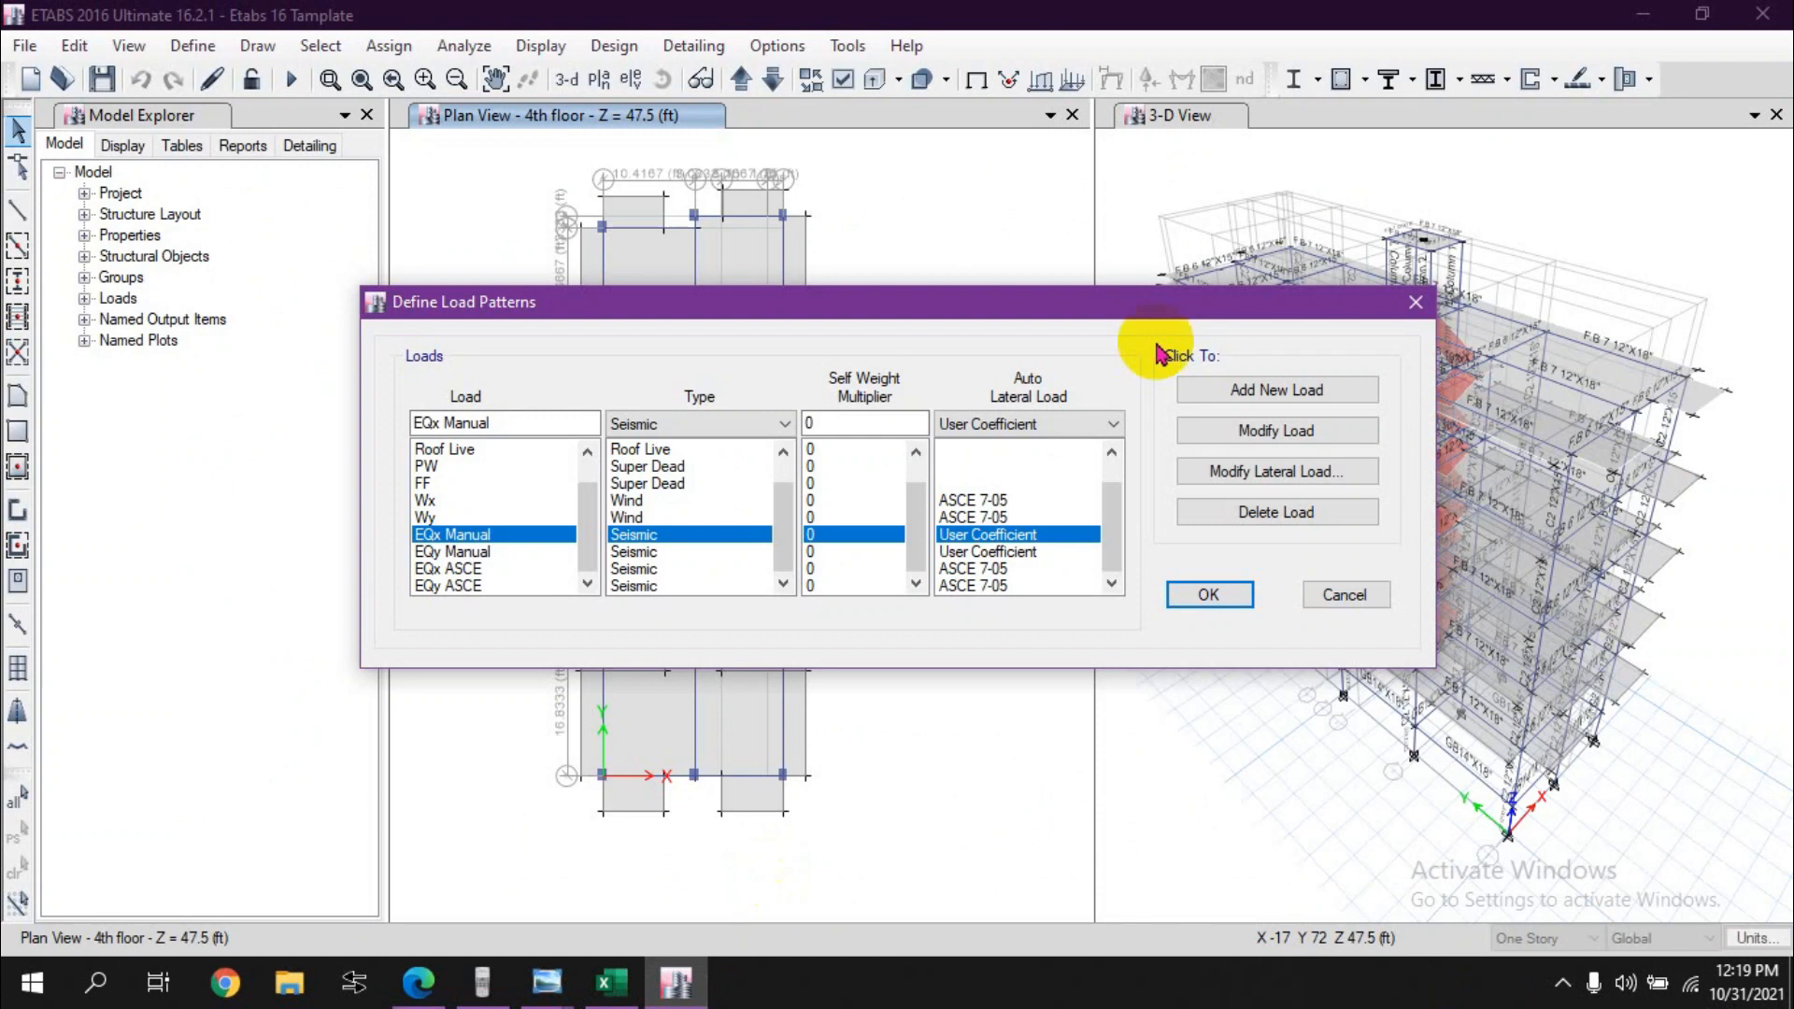
pyautogui.click(472, 568)
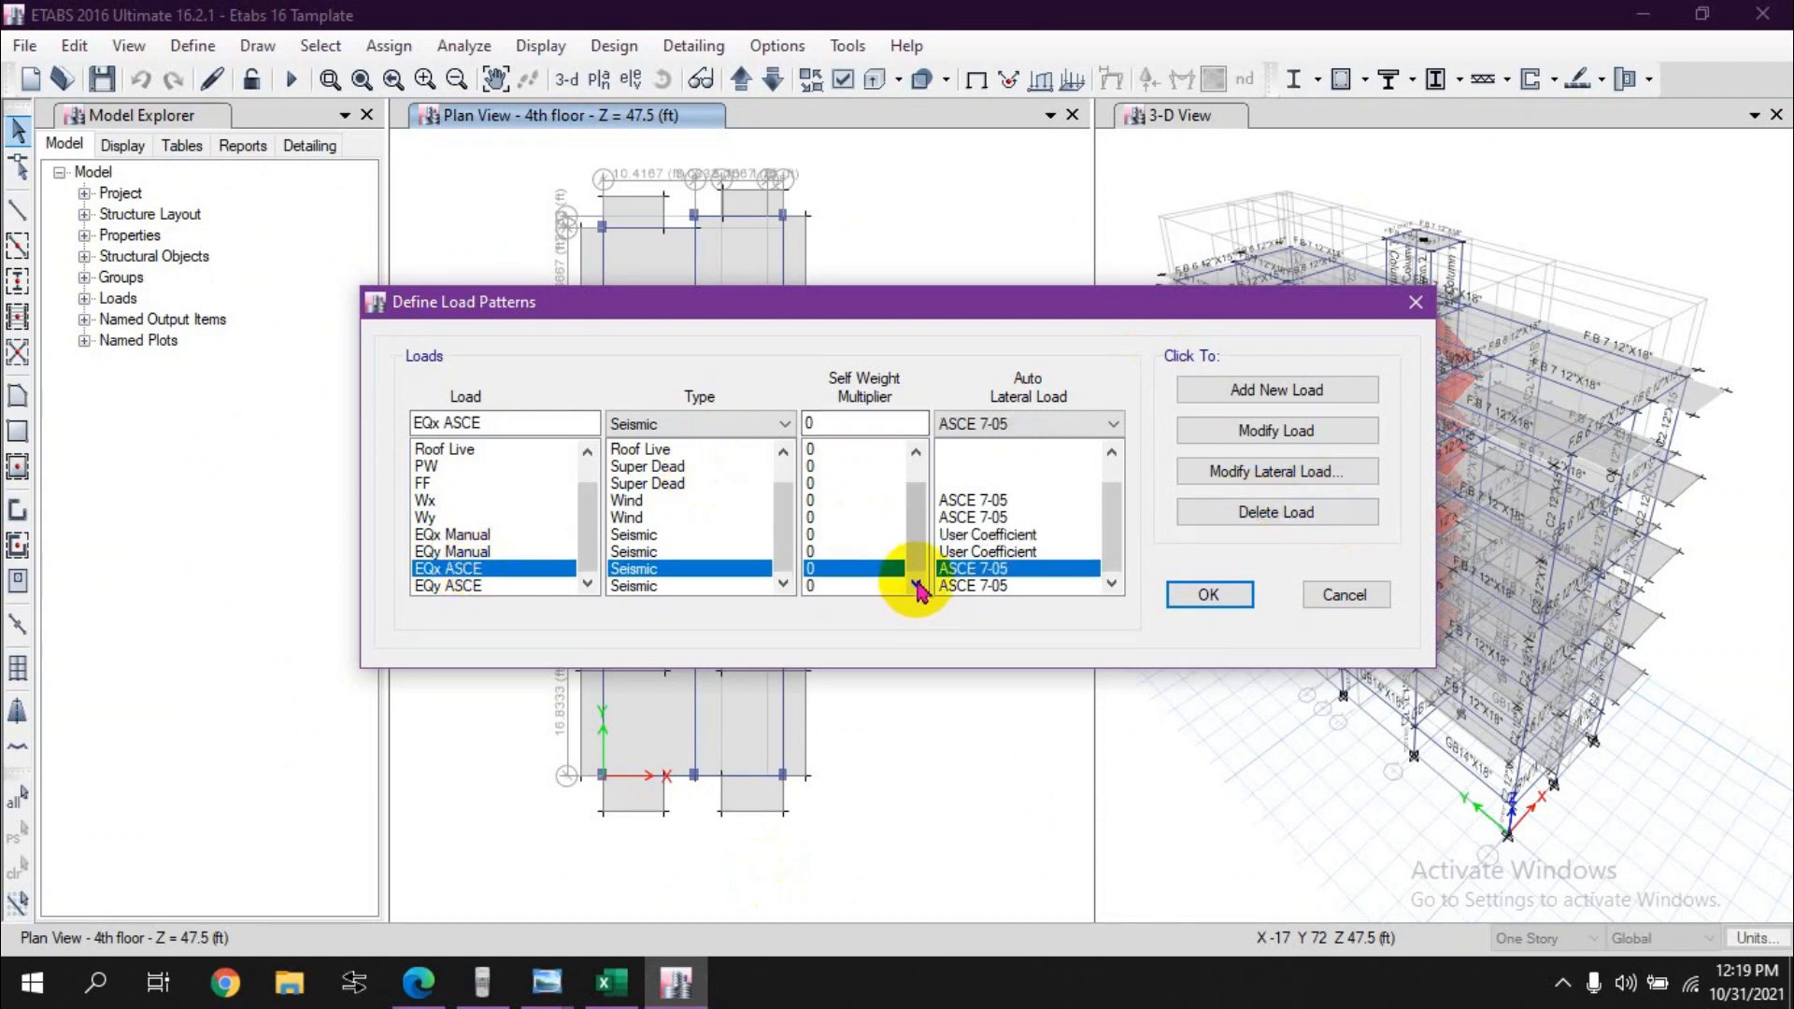
pyautogui.click(457, 535)
pyautogui.click(1280, 474)
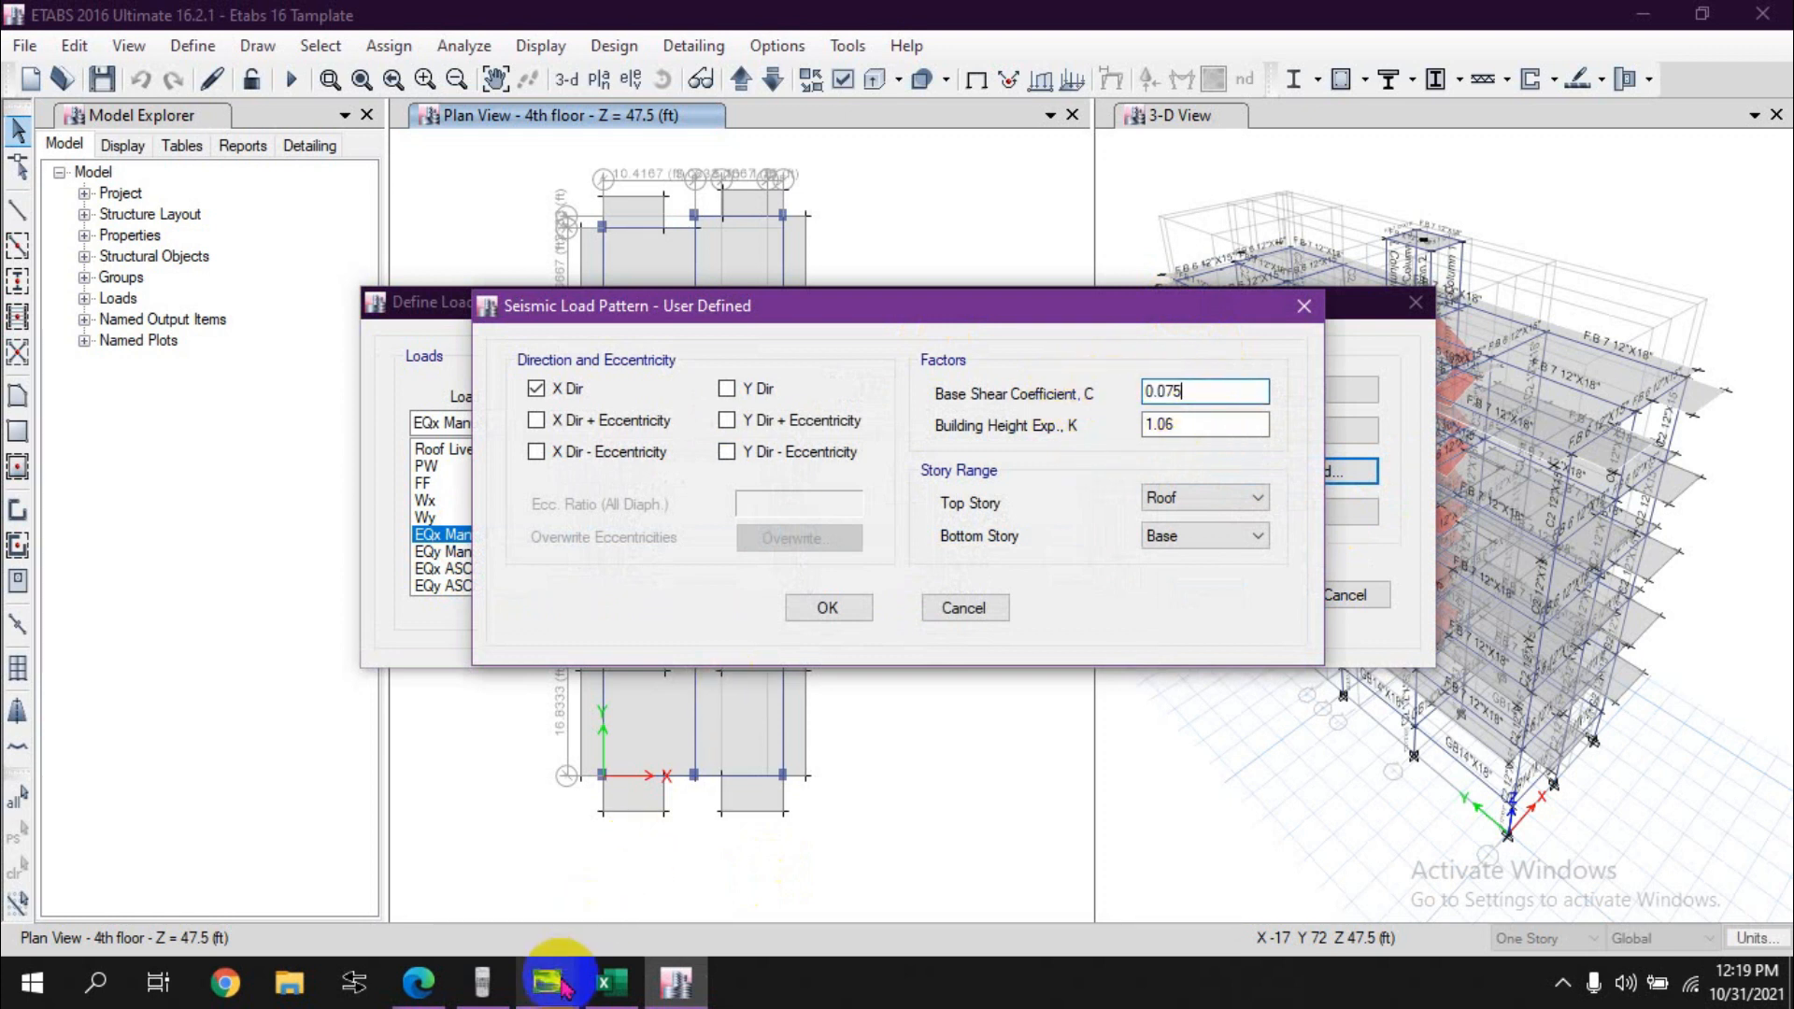
# Step: Return to the PDF in Edge, handwrite a coefficient equation with V over W beside the base shear formula, and underline Sa
pyautogui.click(609, 981)
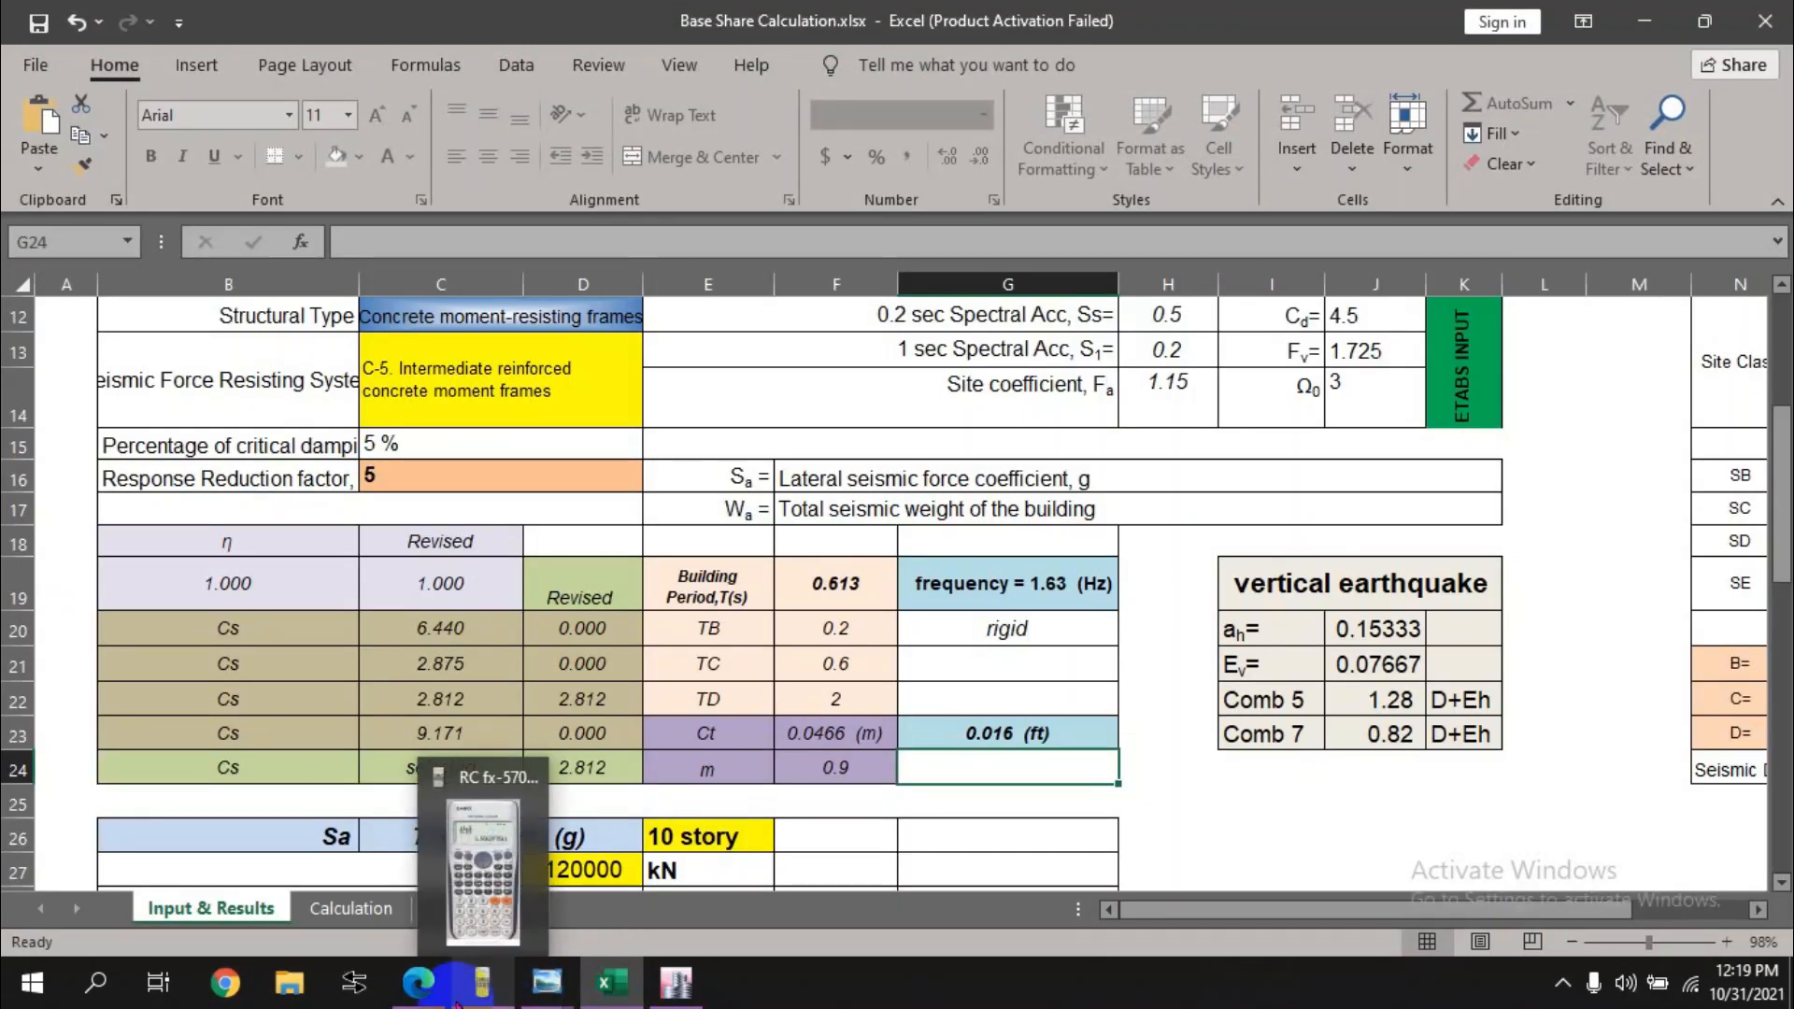
pyautogui.click(418, 981)
pyautogui.click(516, 542)
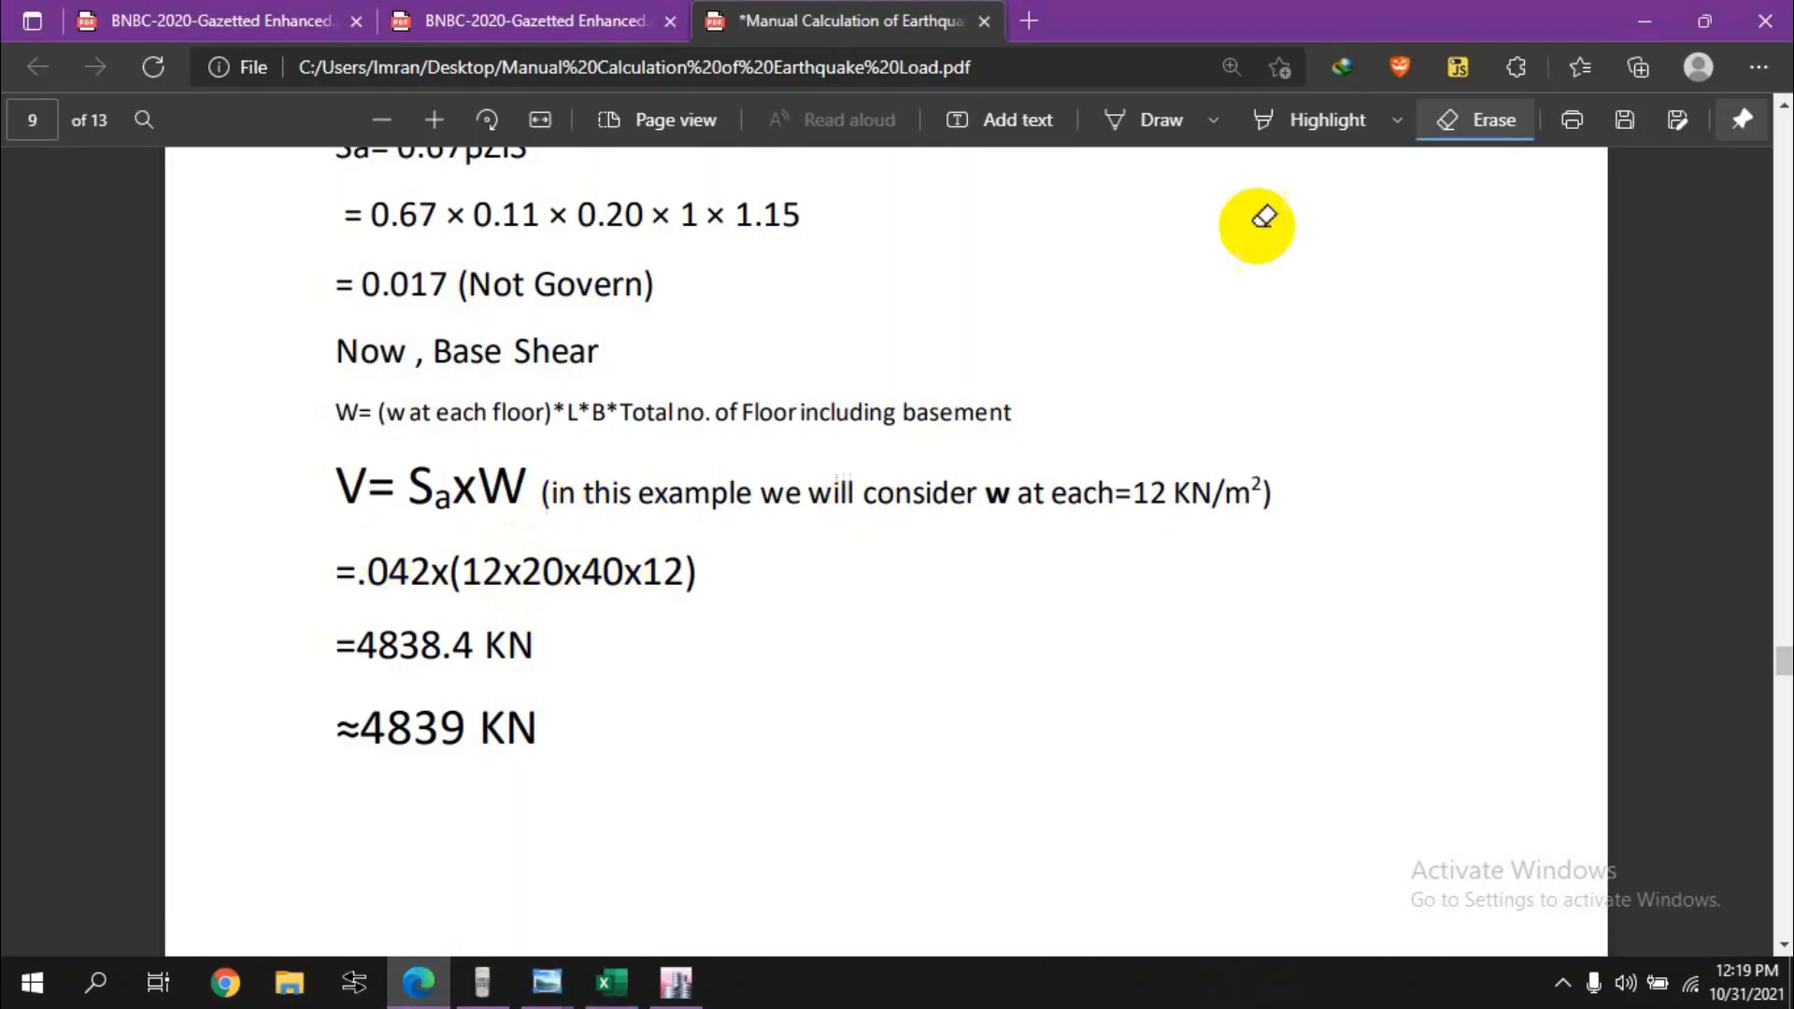
pyautogui.click(1162, 120)
pyautogui.moveTo(1032, 610); pyautogui.dragTo(1044, 727)
pyautogui.moveTo(1053, 641); pyautogui.dragTo(1088, 614)
pyautogui.moveTo(1128, 620); pyautogui.dragTo(1082, 664)
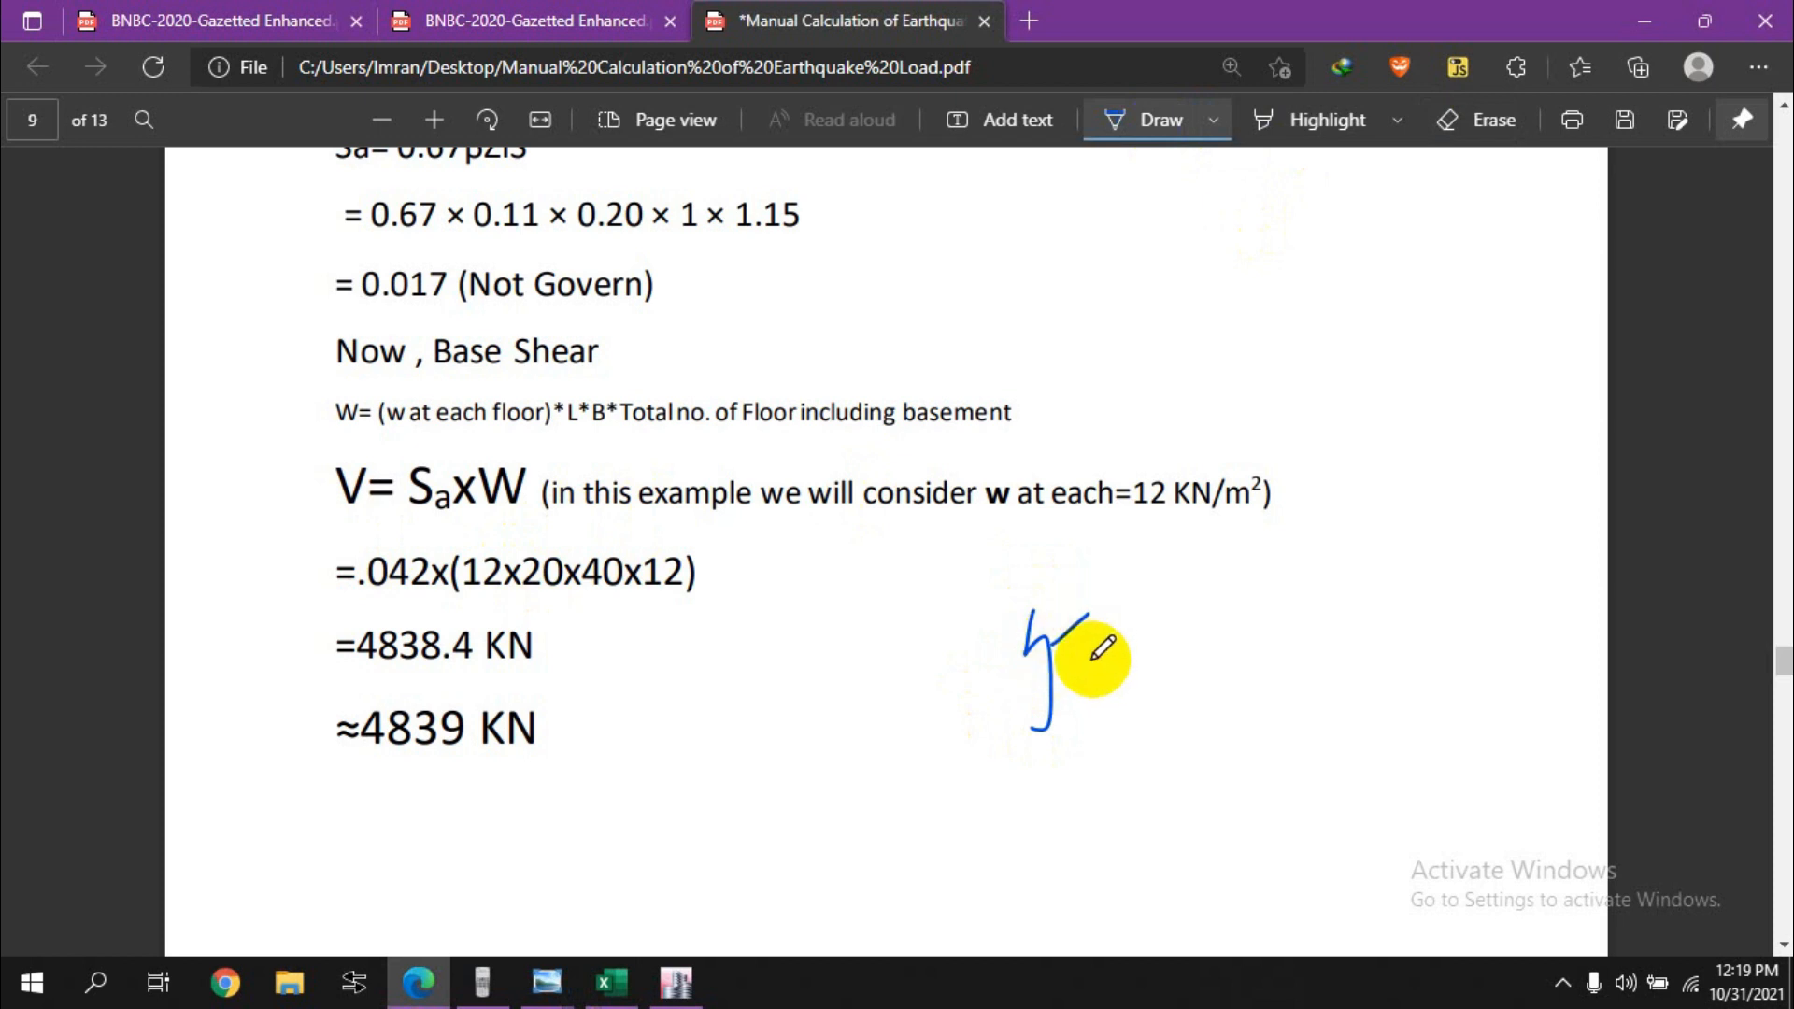
pyautogui.moveTo(411, 524); pyautogui.dragTo(457, 521)
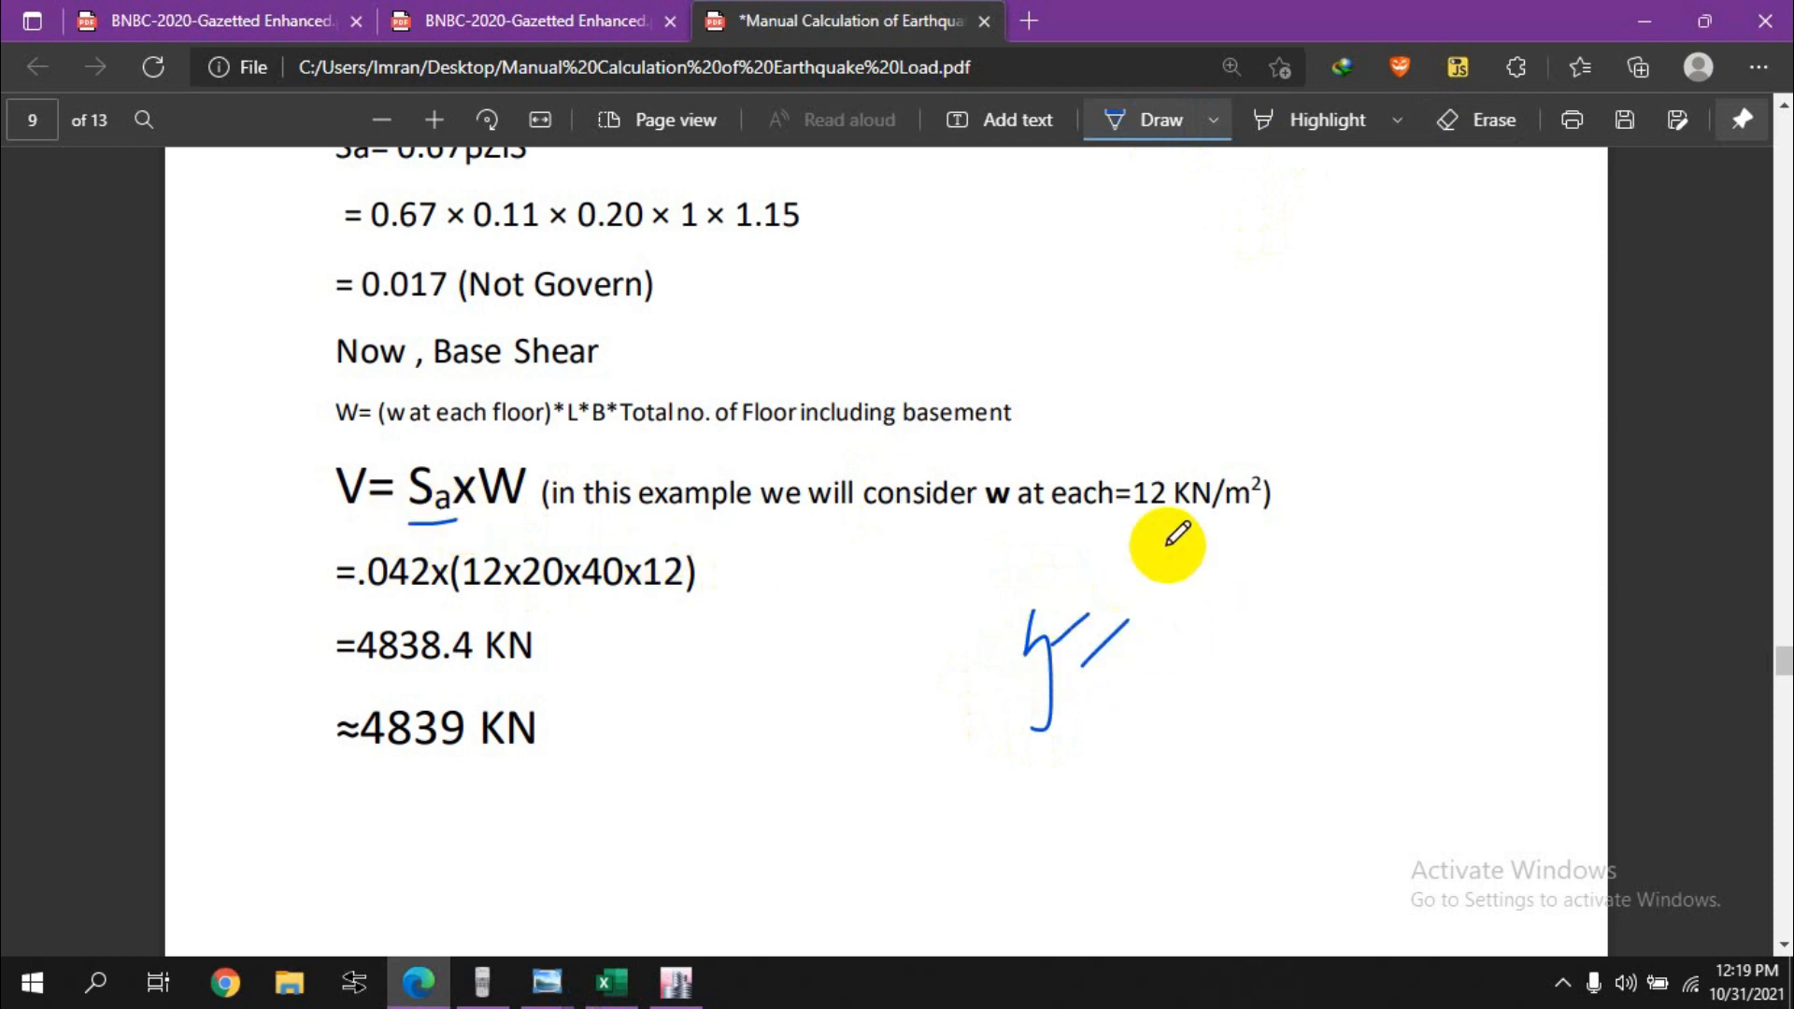
pyautogui.moveTo(1193, 530); pyautogui.dragTo(1215, 492)
pyautogui.moveTo(1151, 600); pyautogui.dragTo(1271, 521)
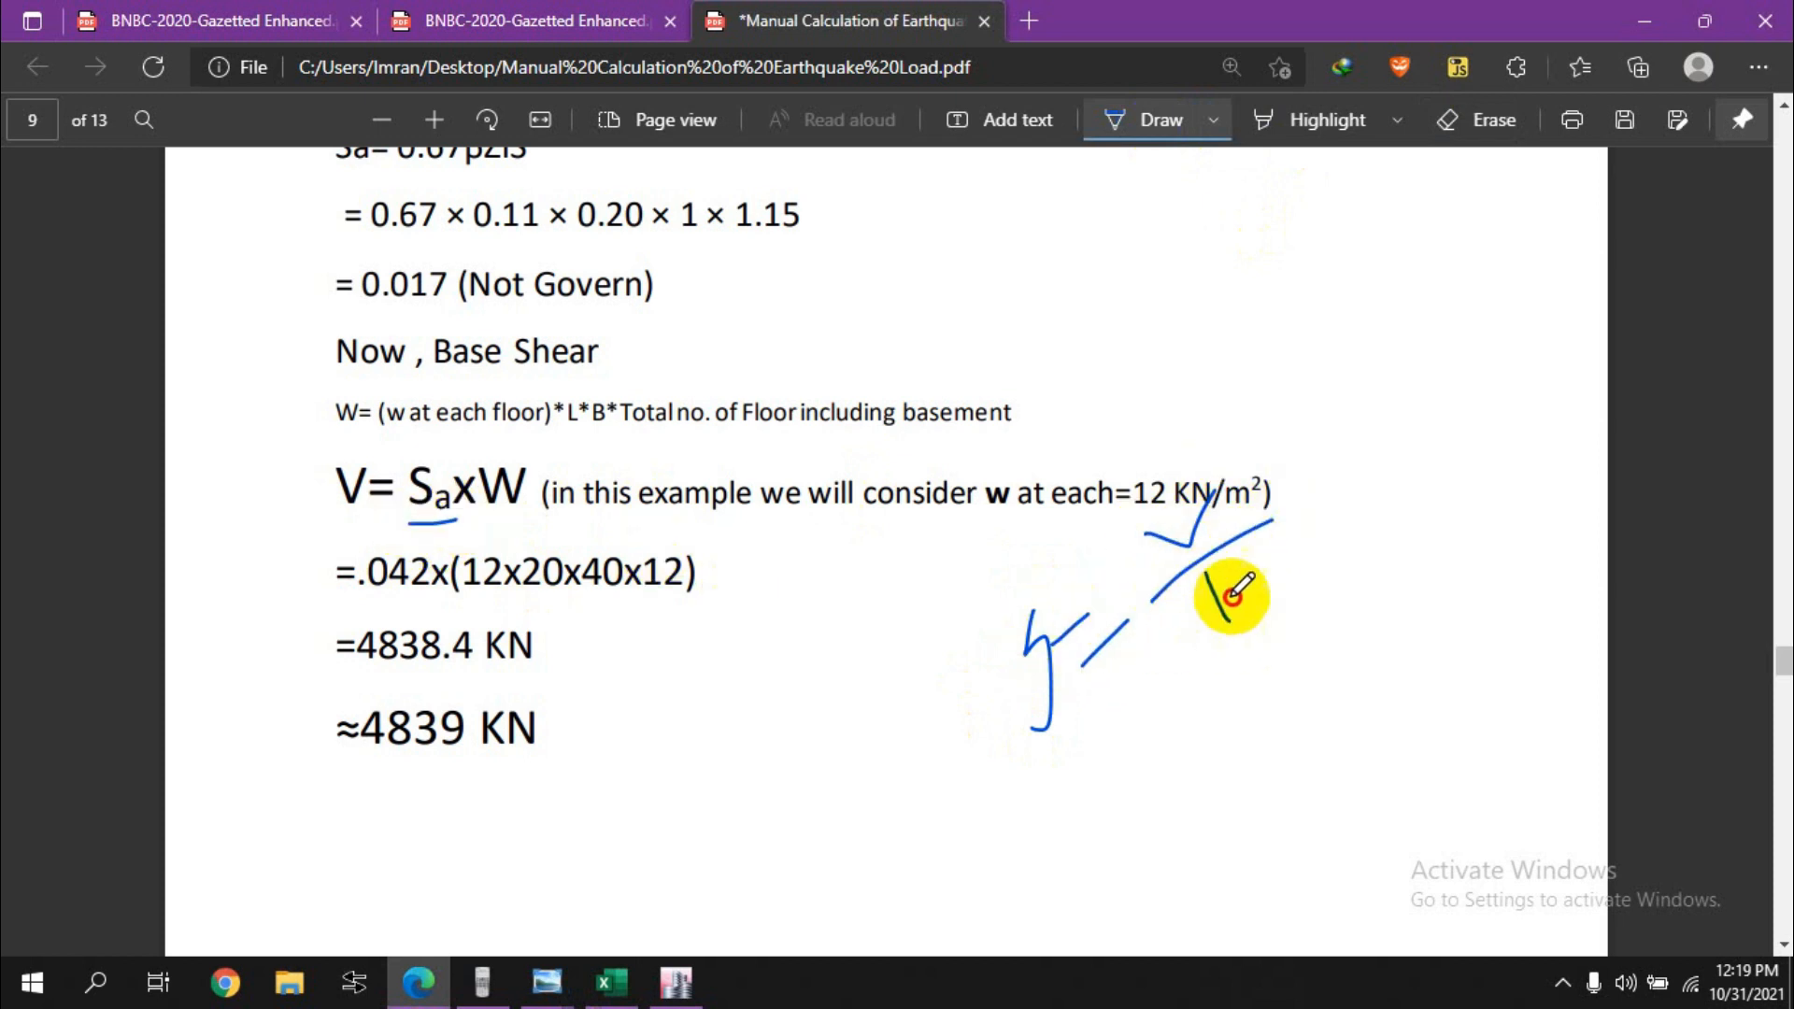
pyautogui.moveTo(1160, 792); pyautogui.dragTo(1197, 750)
pyautogui.moveTo(1179, 809); pyautogui.dragTo(1217, 771)
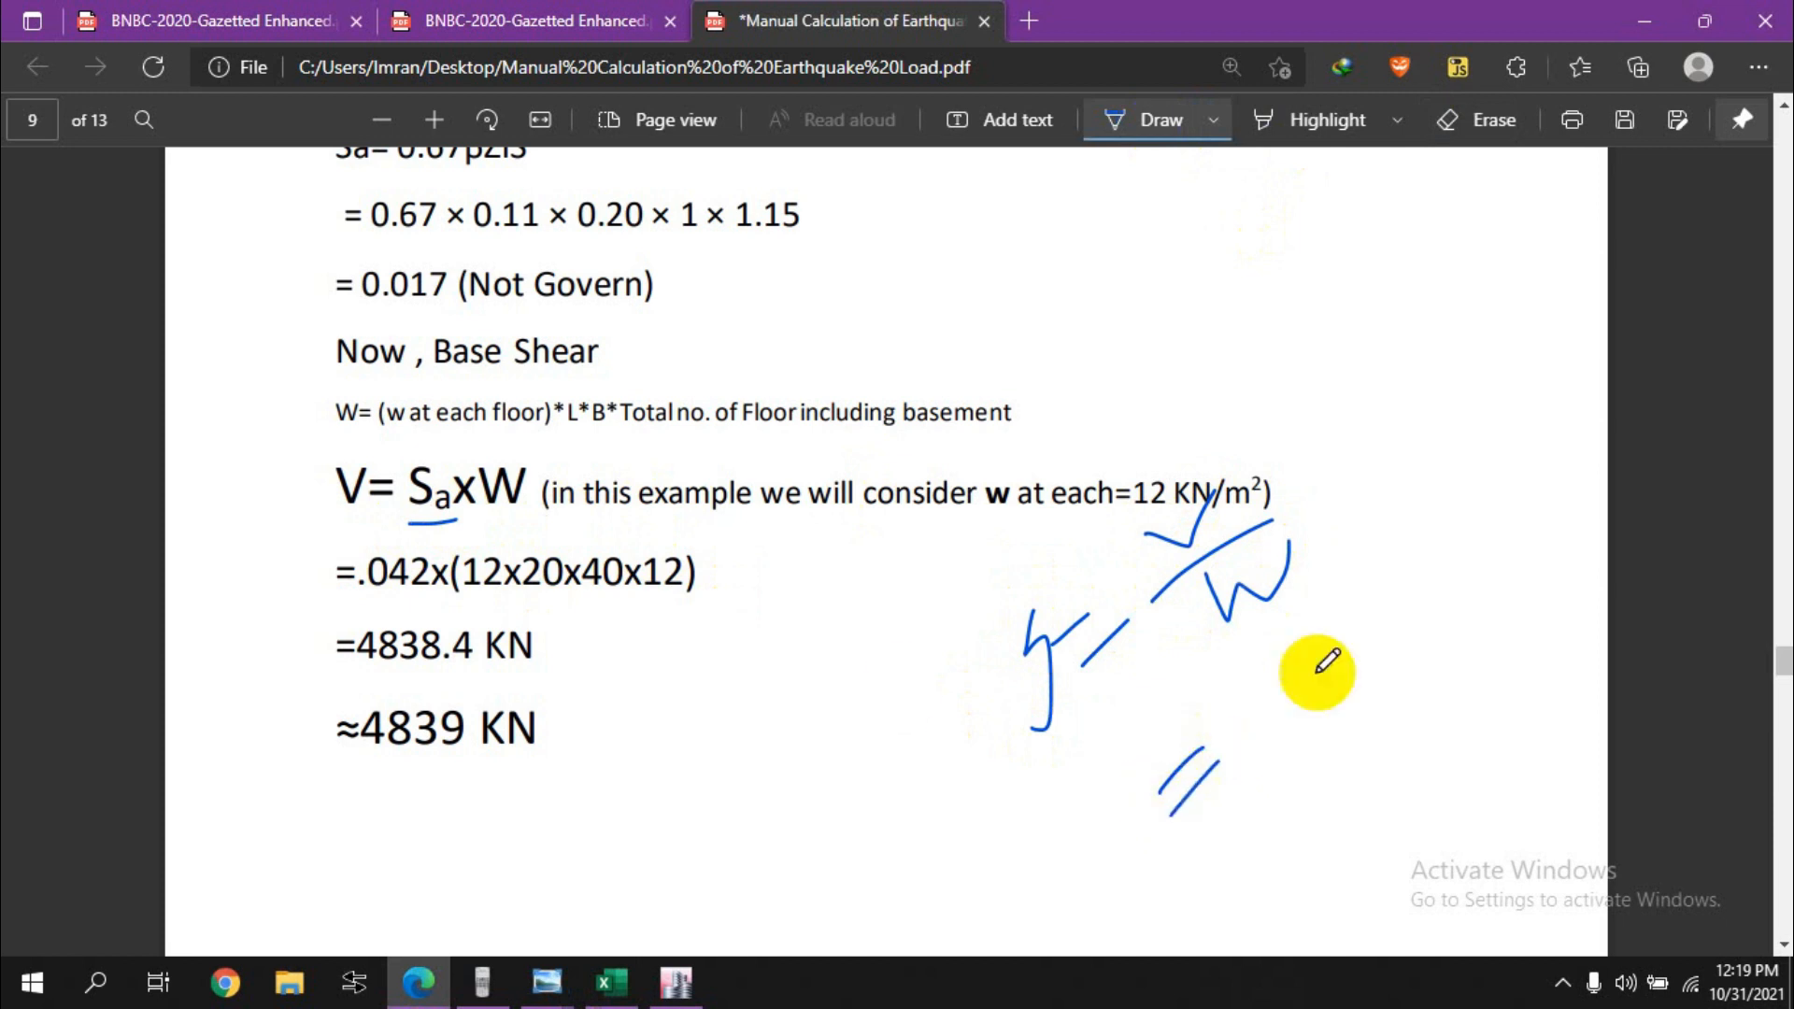
# Step: Calculate 4838.4 divided by 12x20x40x12 on the Casio calculator to check the base shear coefficient
pyautogui.click(482, 982)
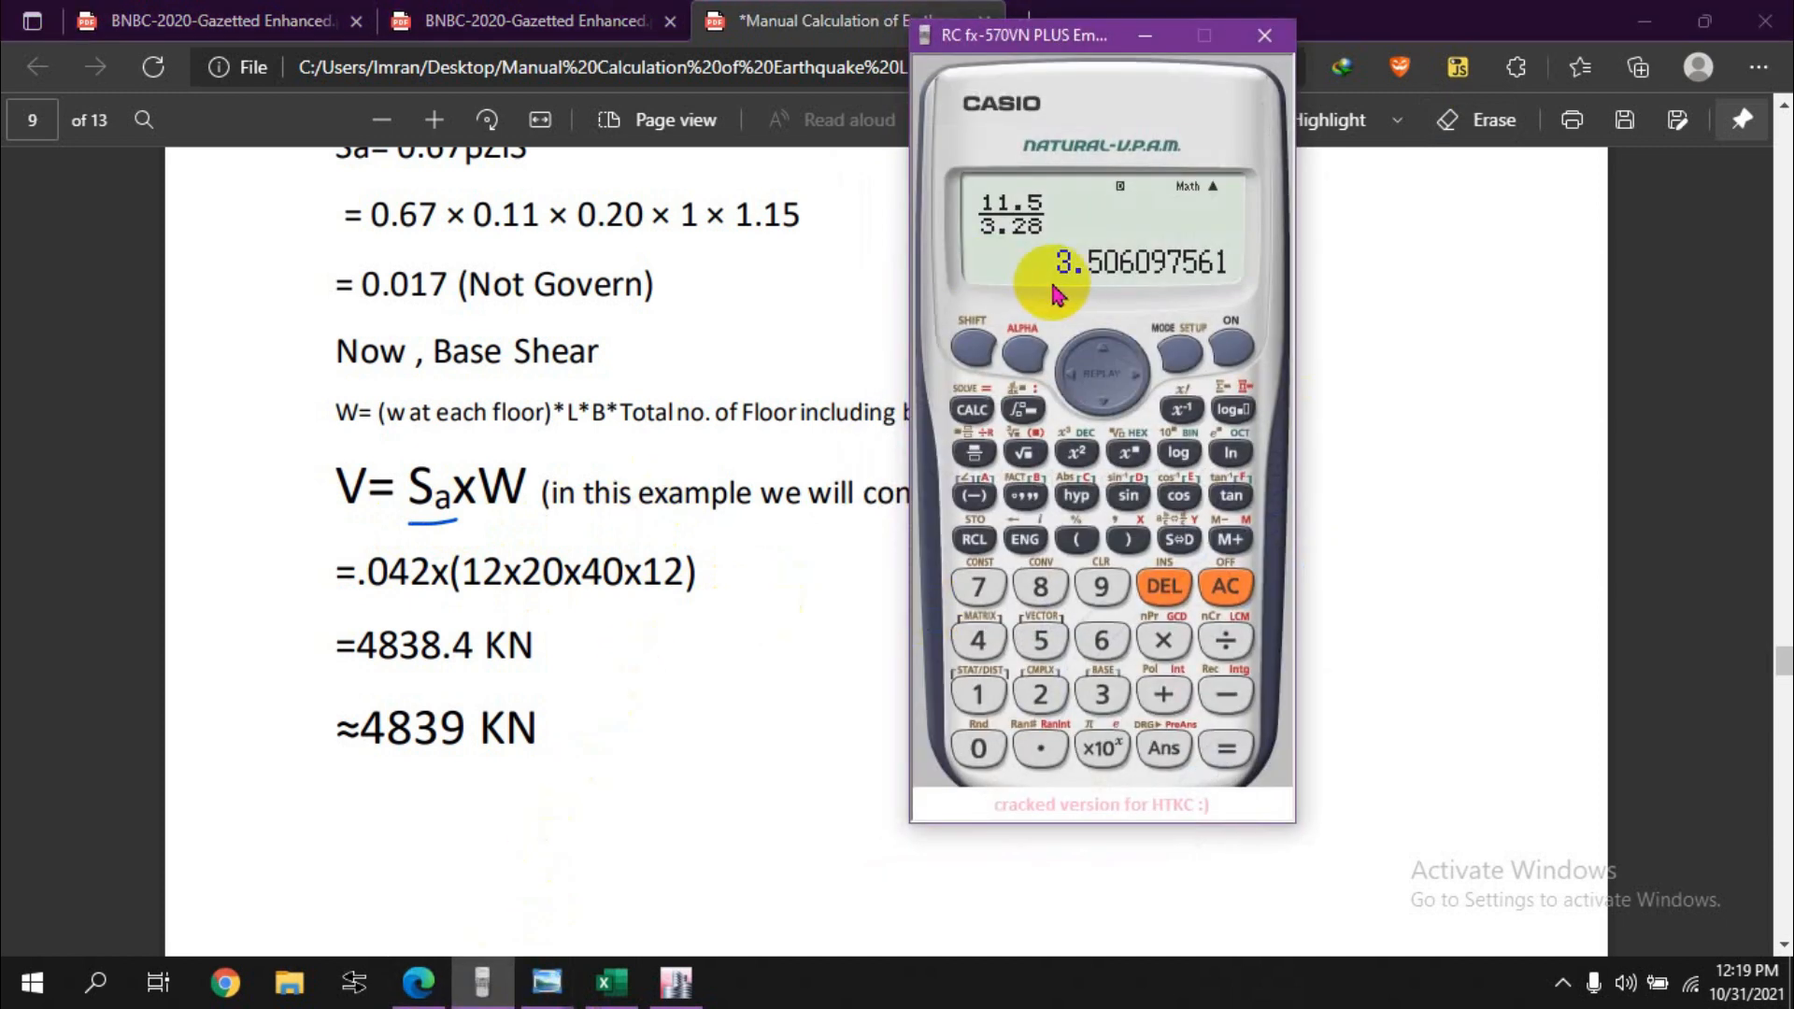
pyautogui.moveTo(1049, 41); pyautogui.dragTo(1542, 99)
pyautogui.click(1334, 353)
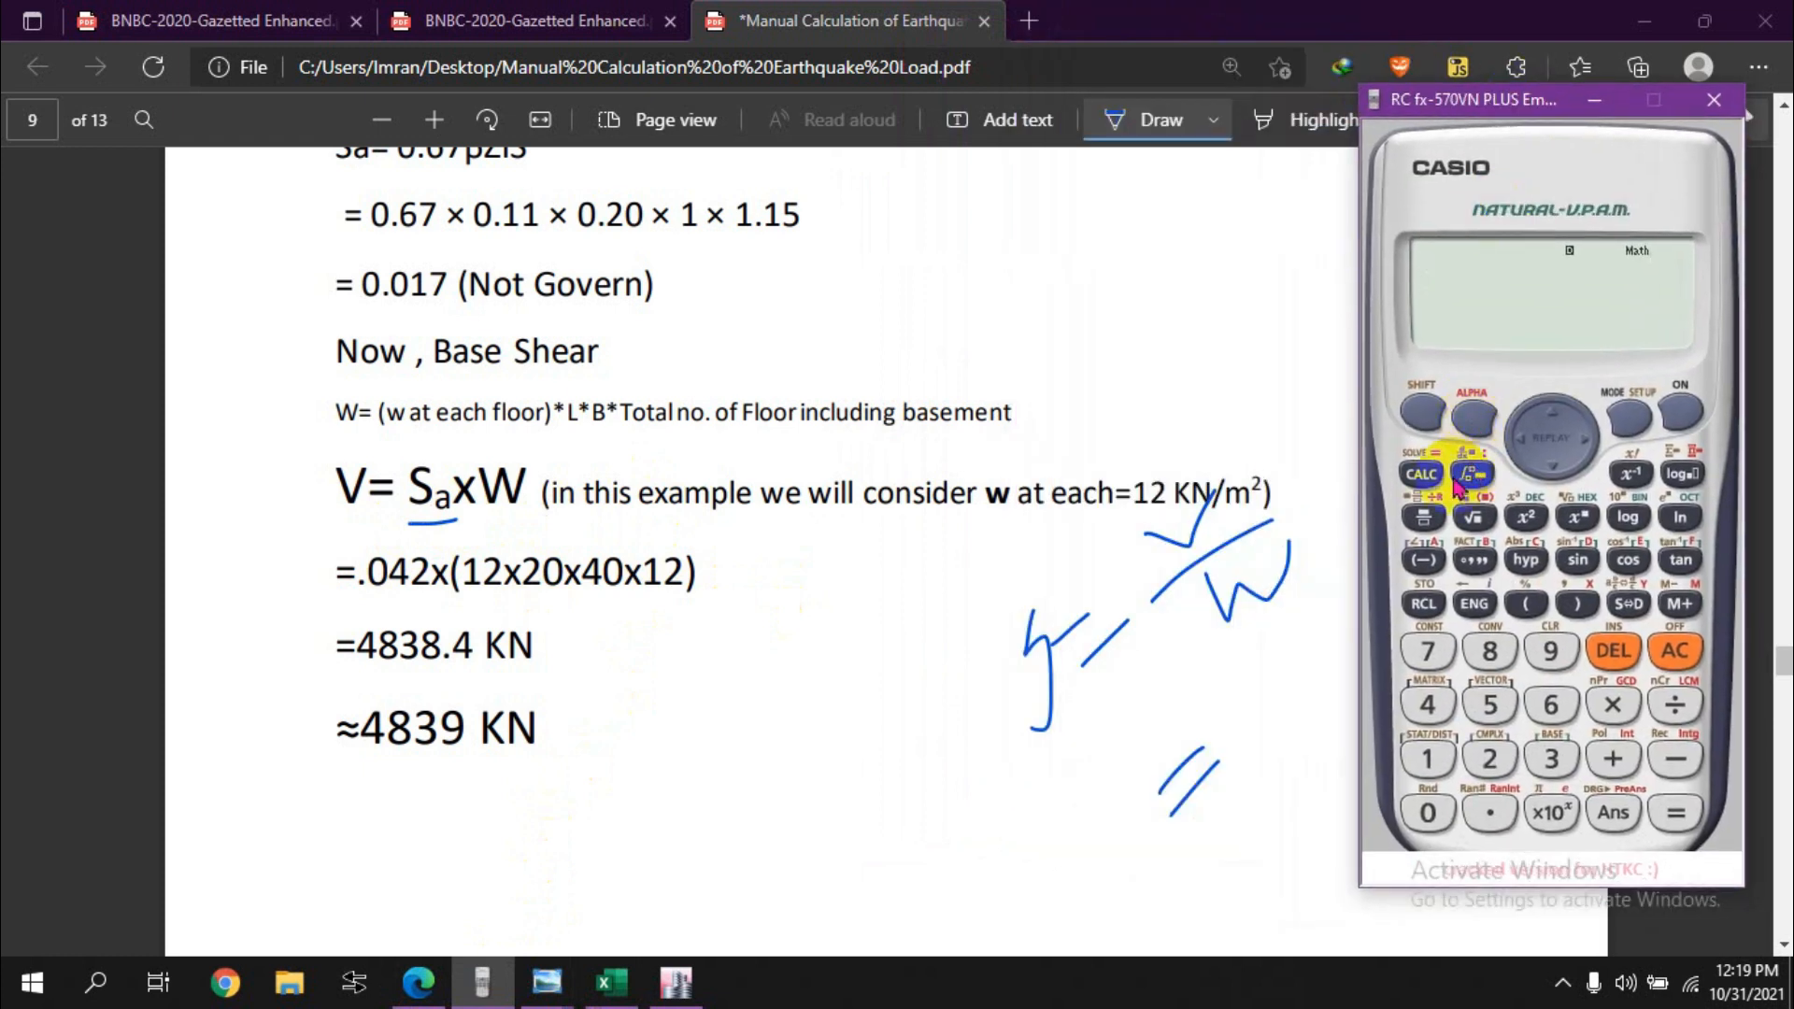
pyautogui.scroll(2, 1327, 607)
pyautogui.click(1427, 705)
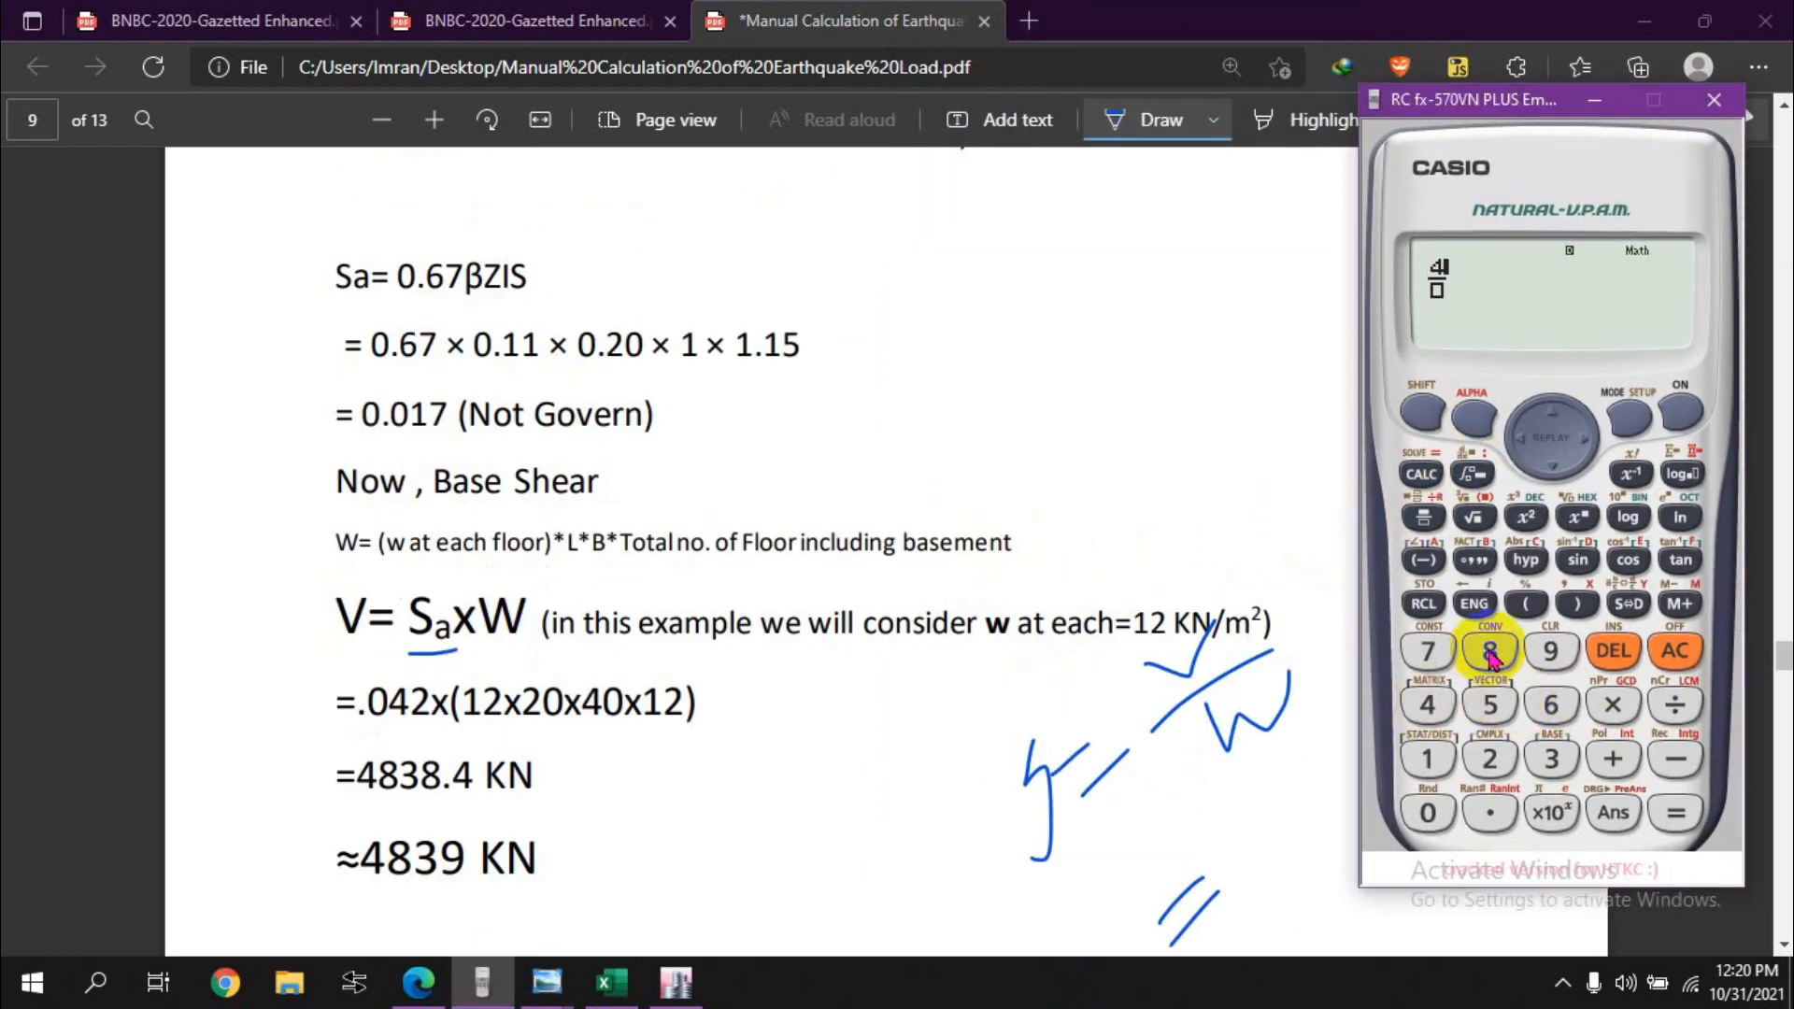
pyautogui.click(1488, 654)
pyautogui.click(1551, 757)
pyautogui.click(1489, 651)
pyautogui.click(1490, 811)
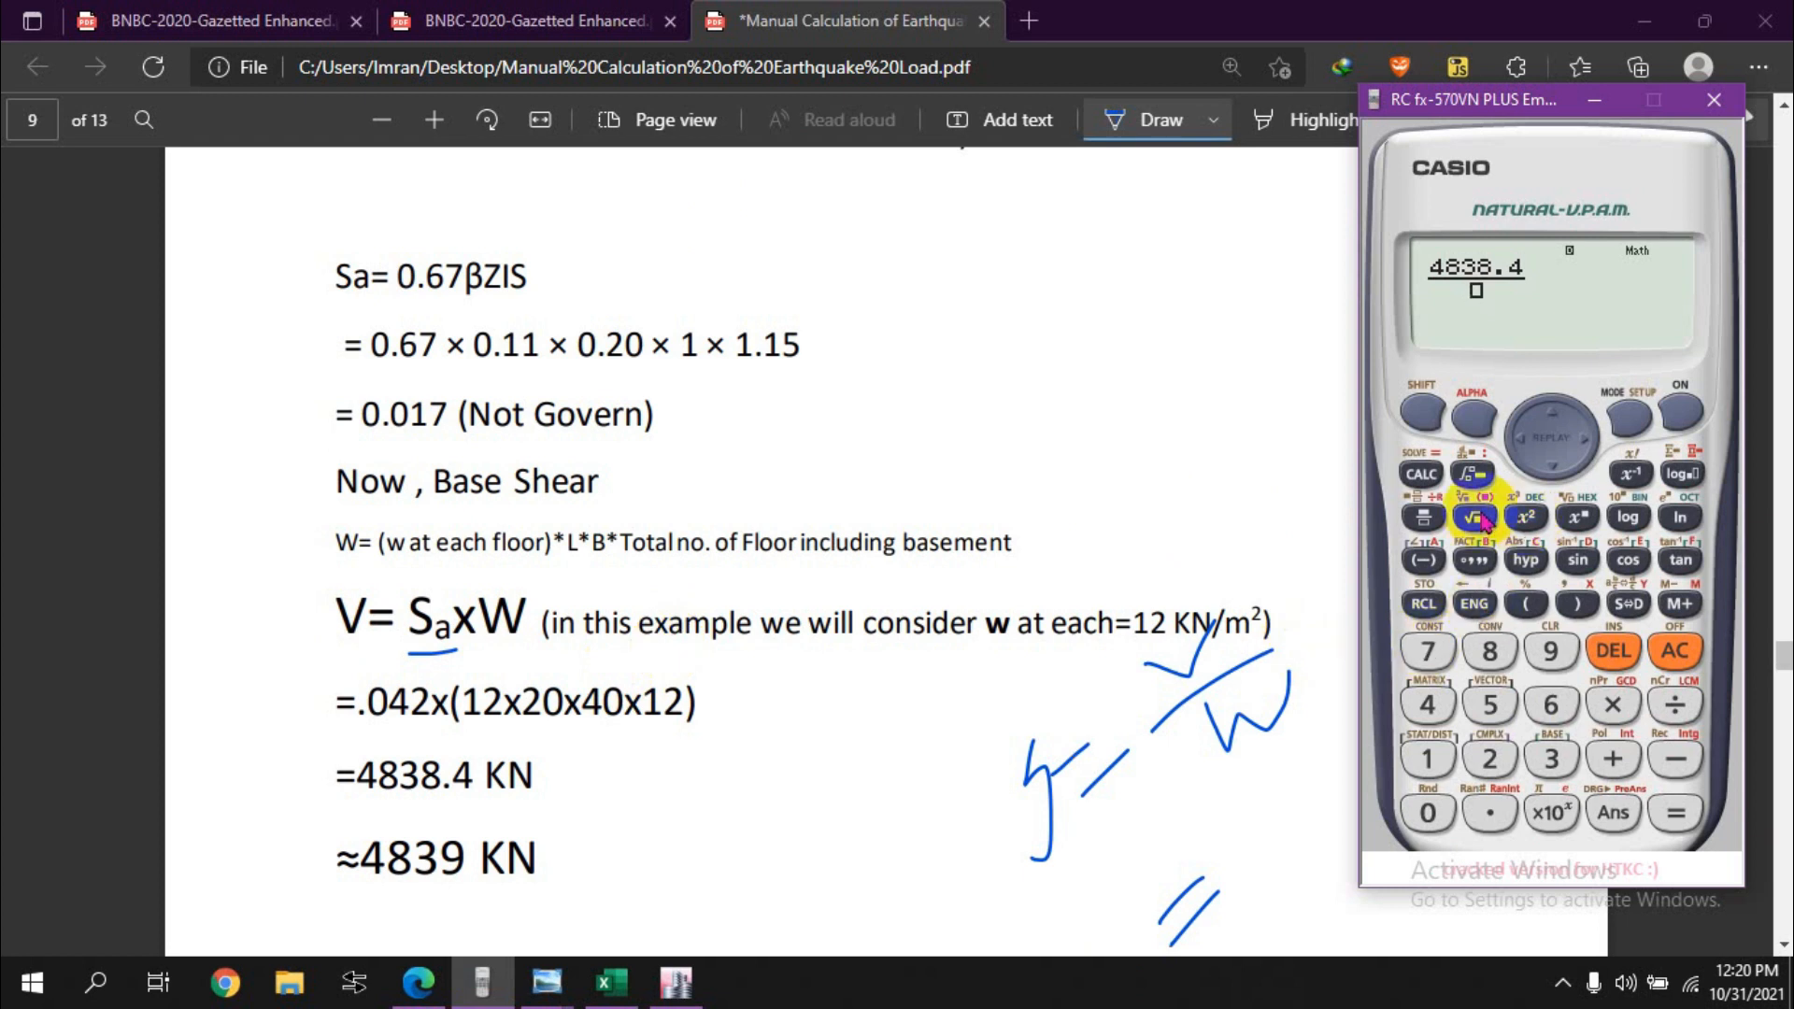
pyautogui.click(1612, 706)
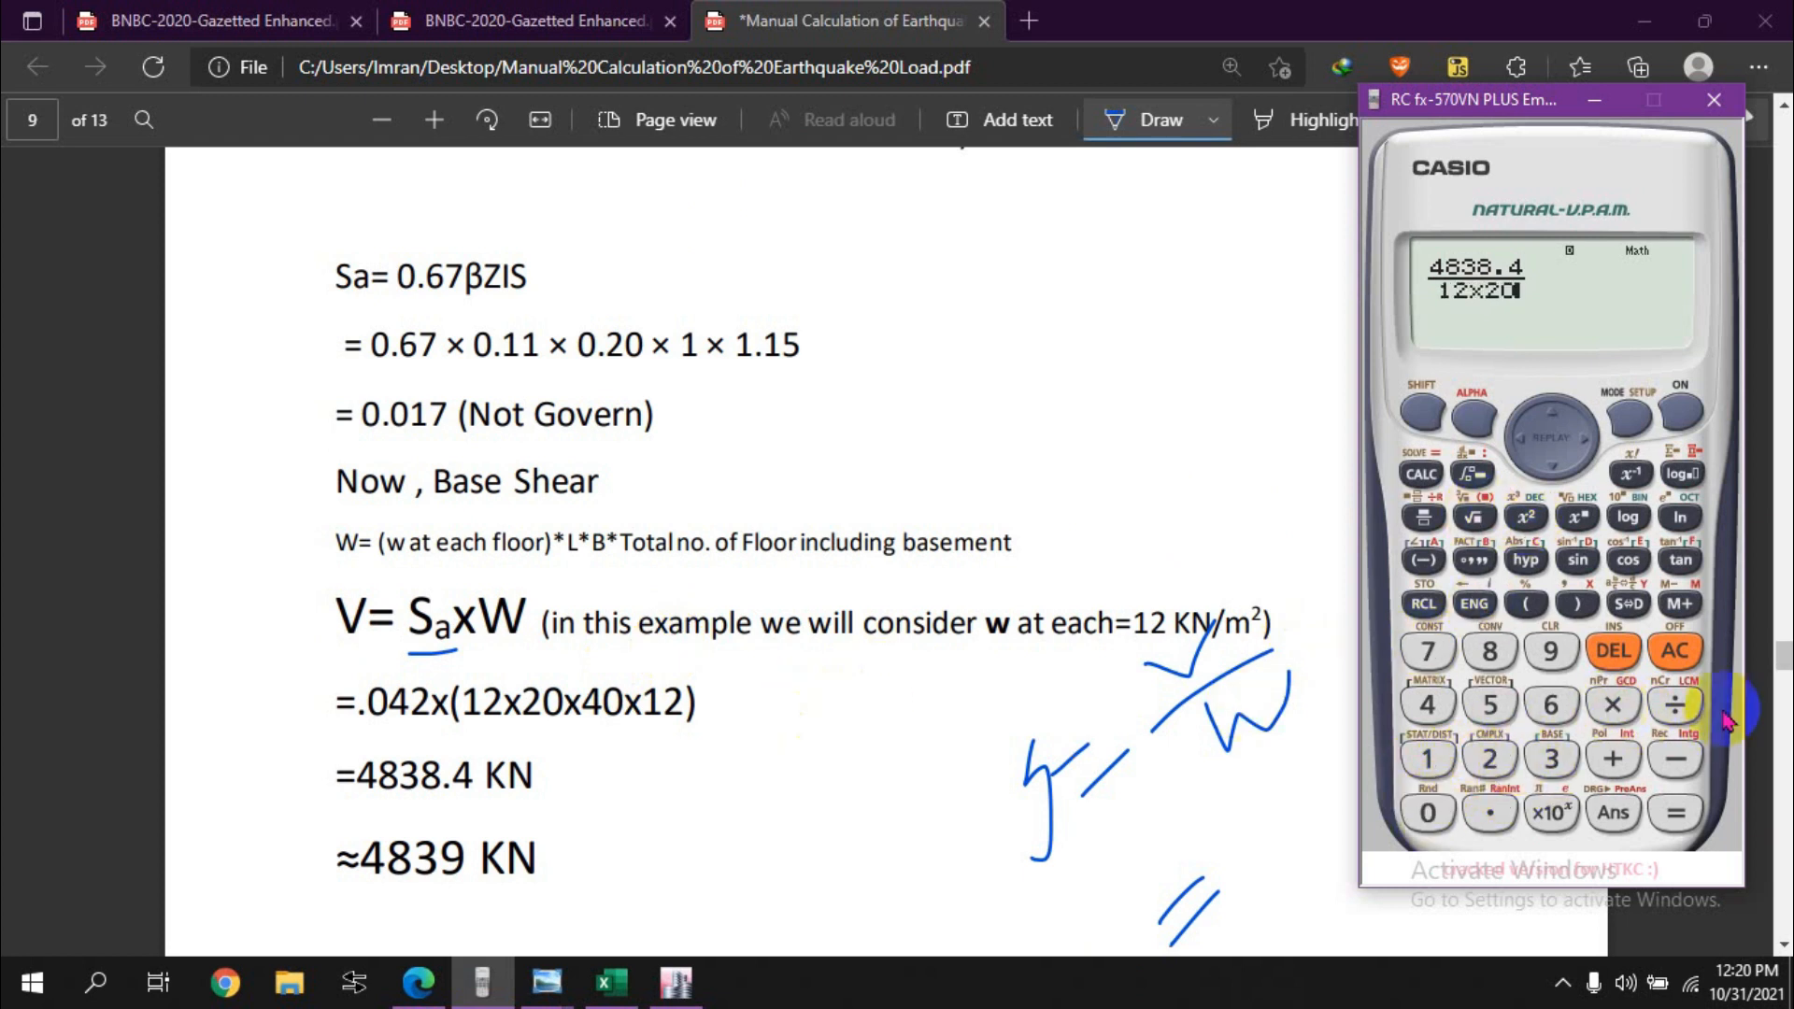
pyautogui.click(1612, 705)
pyautogui.click(1437, 832)
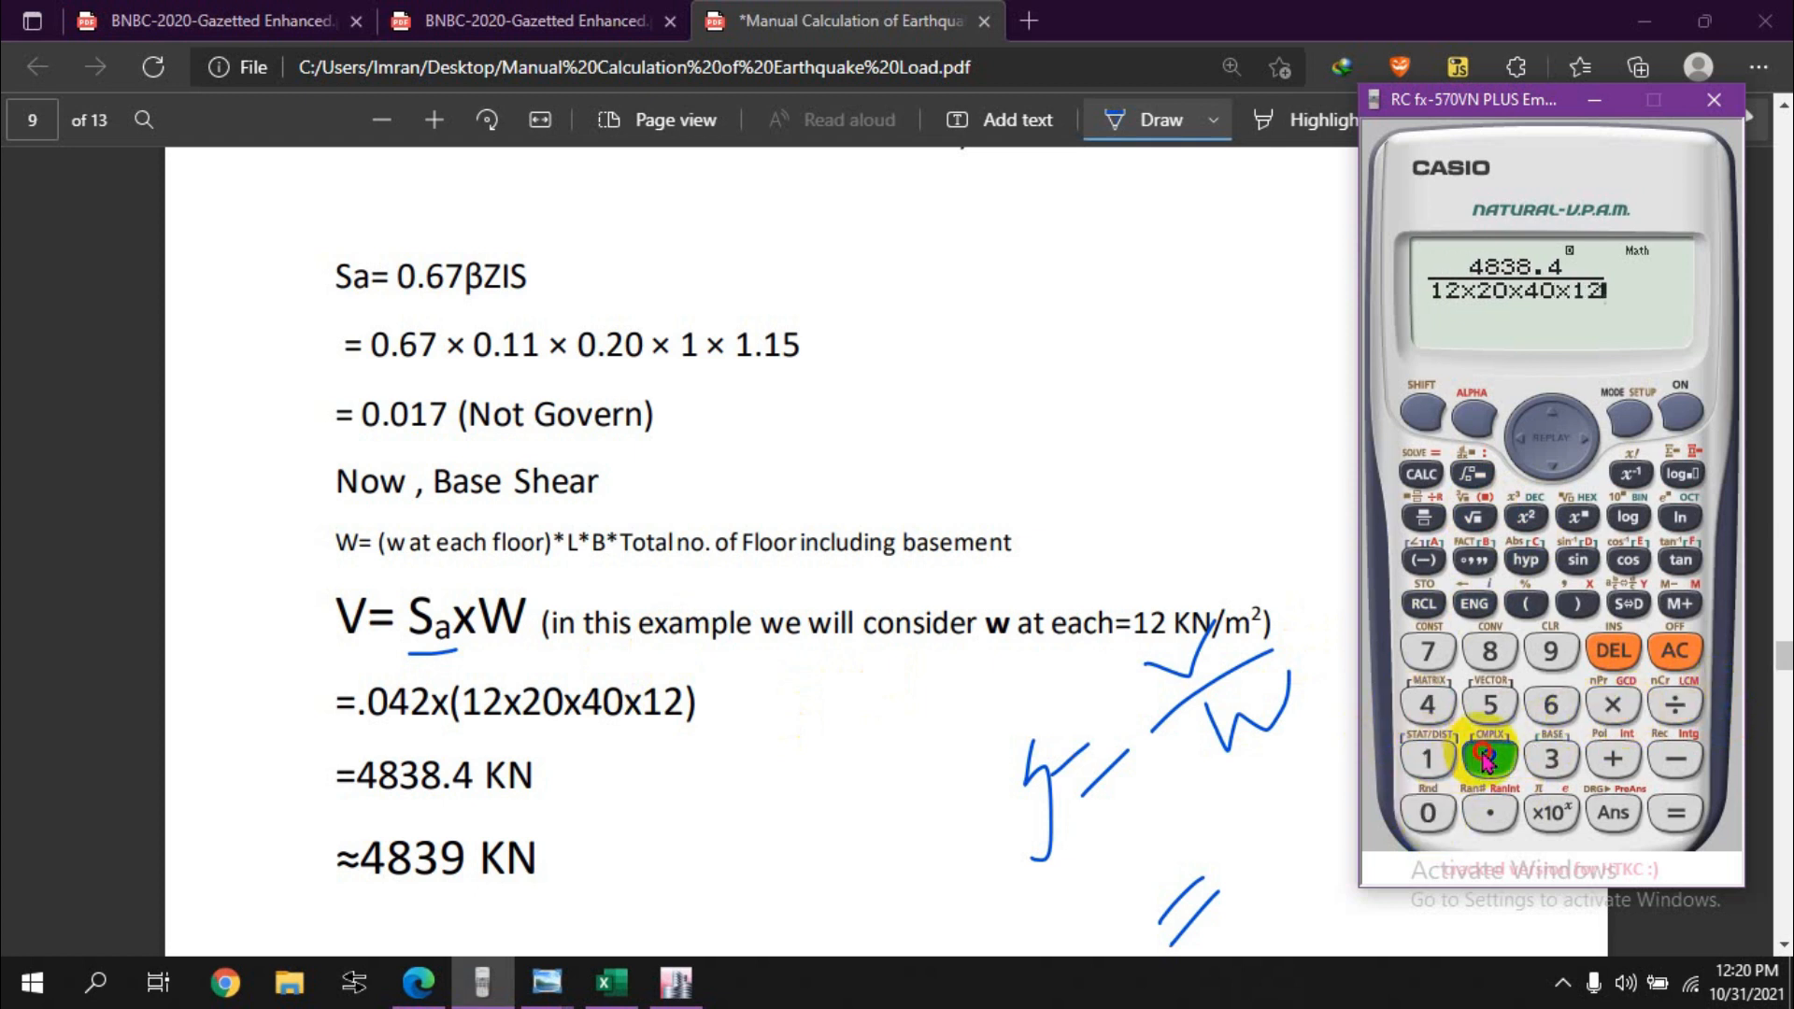
pyautogui.click(1676, 811)
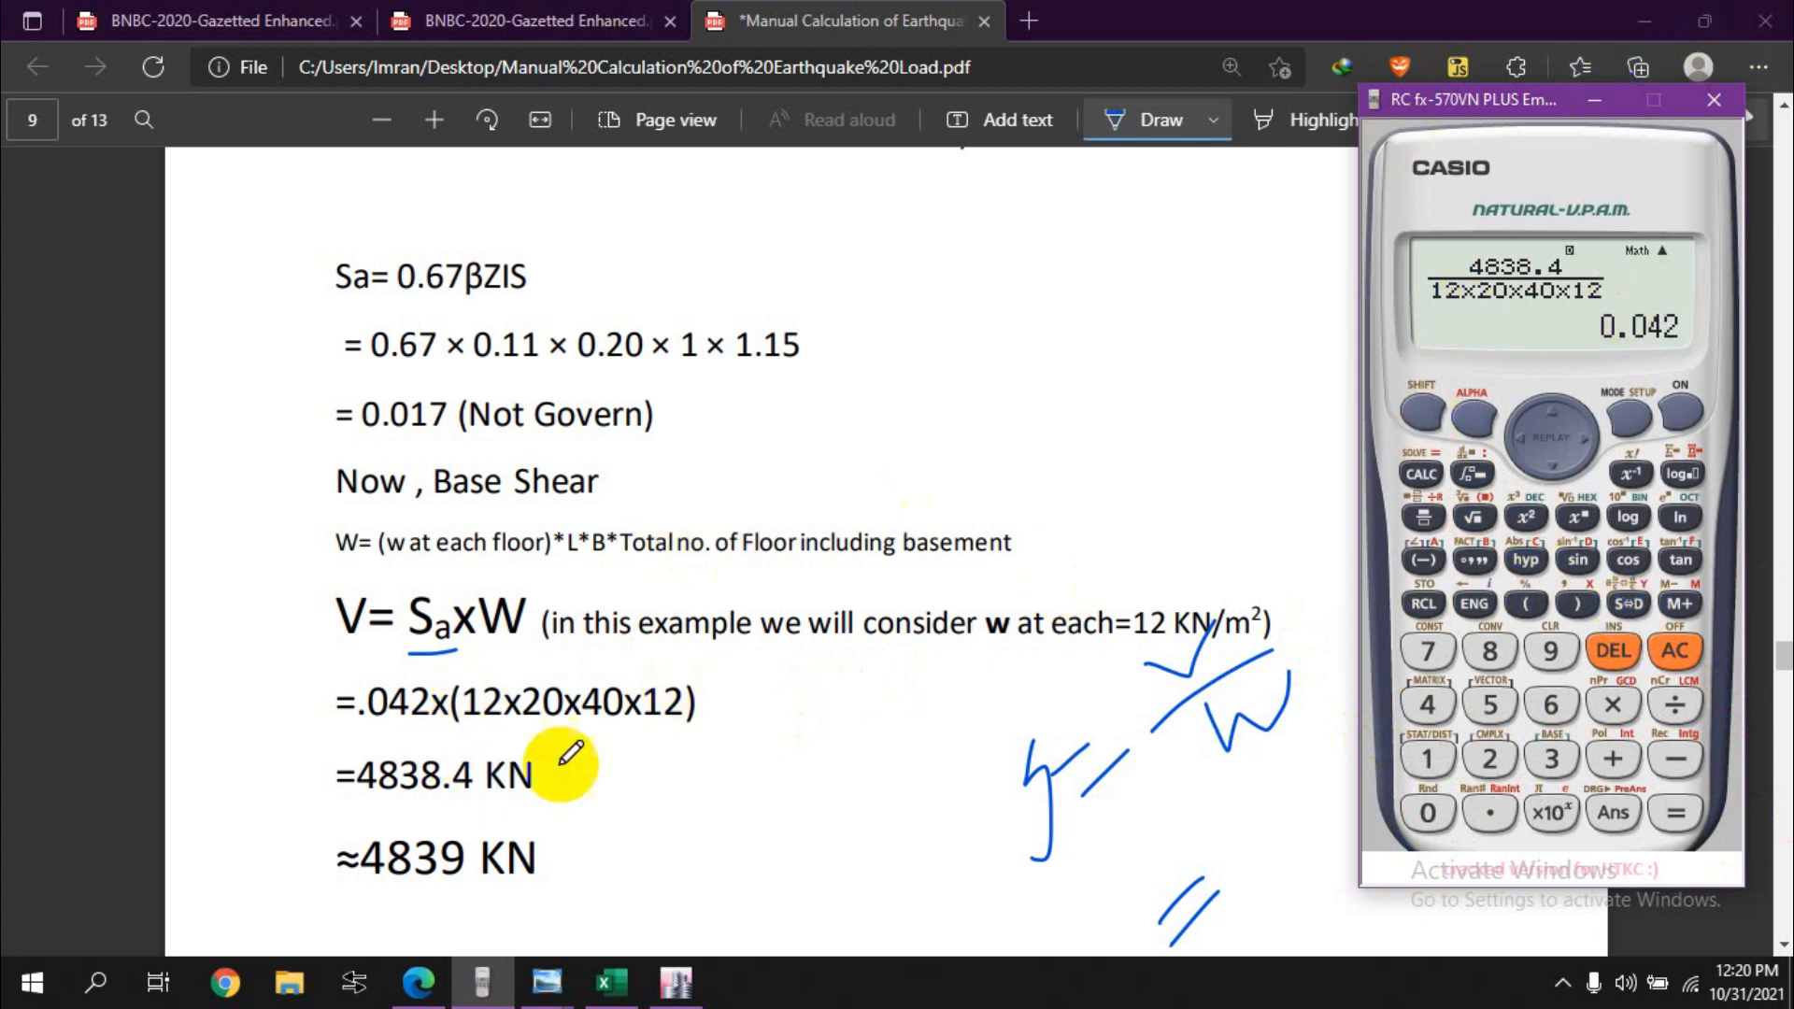
pyautogui.click(1597, 103)
# Step: Circle the calculated Sa value of .042 in the PDF
pyautogui.scroll(4, 480, 617)
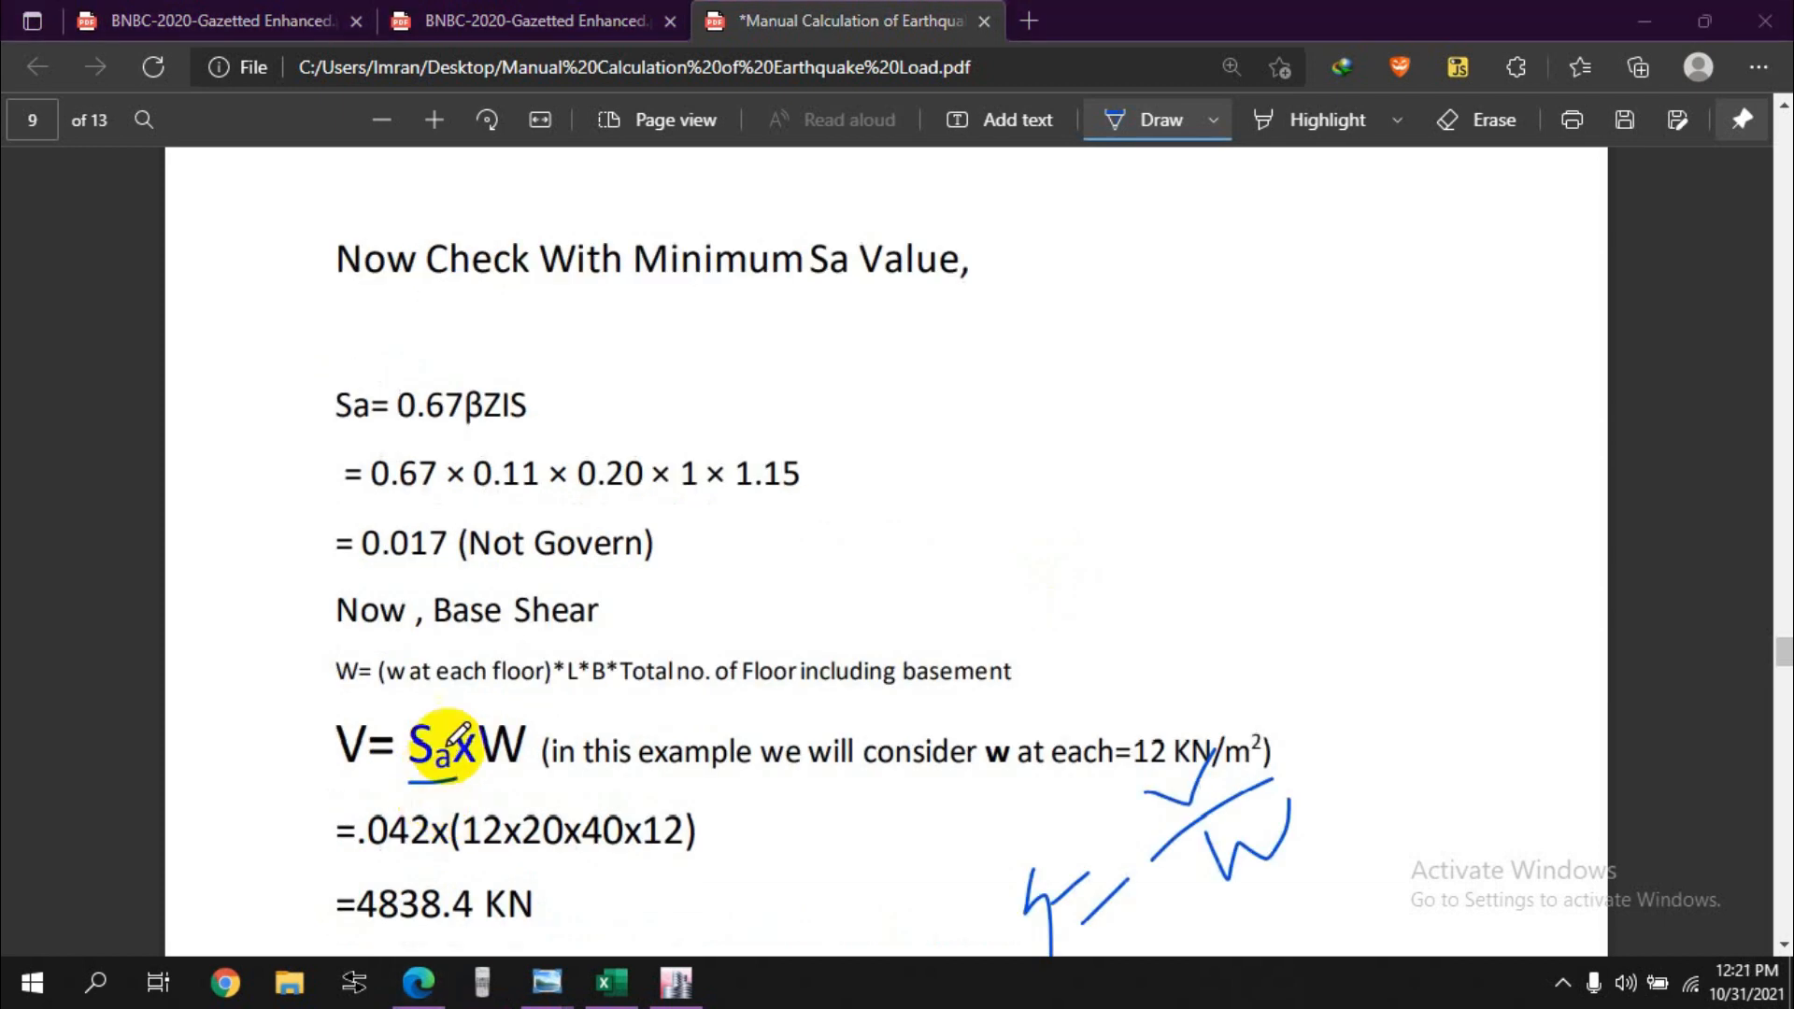
pyautogui.scroll(3, 448, 729)
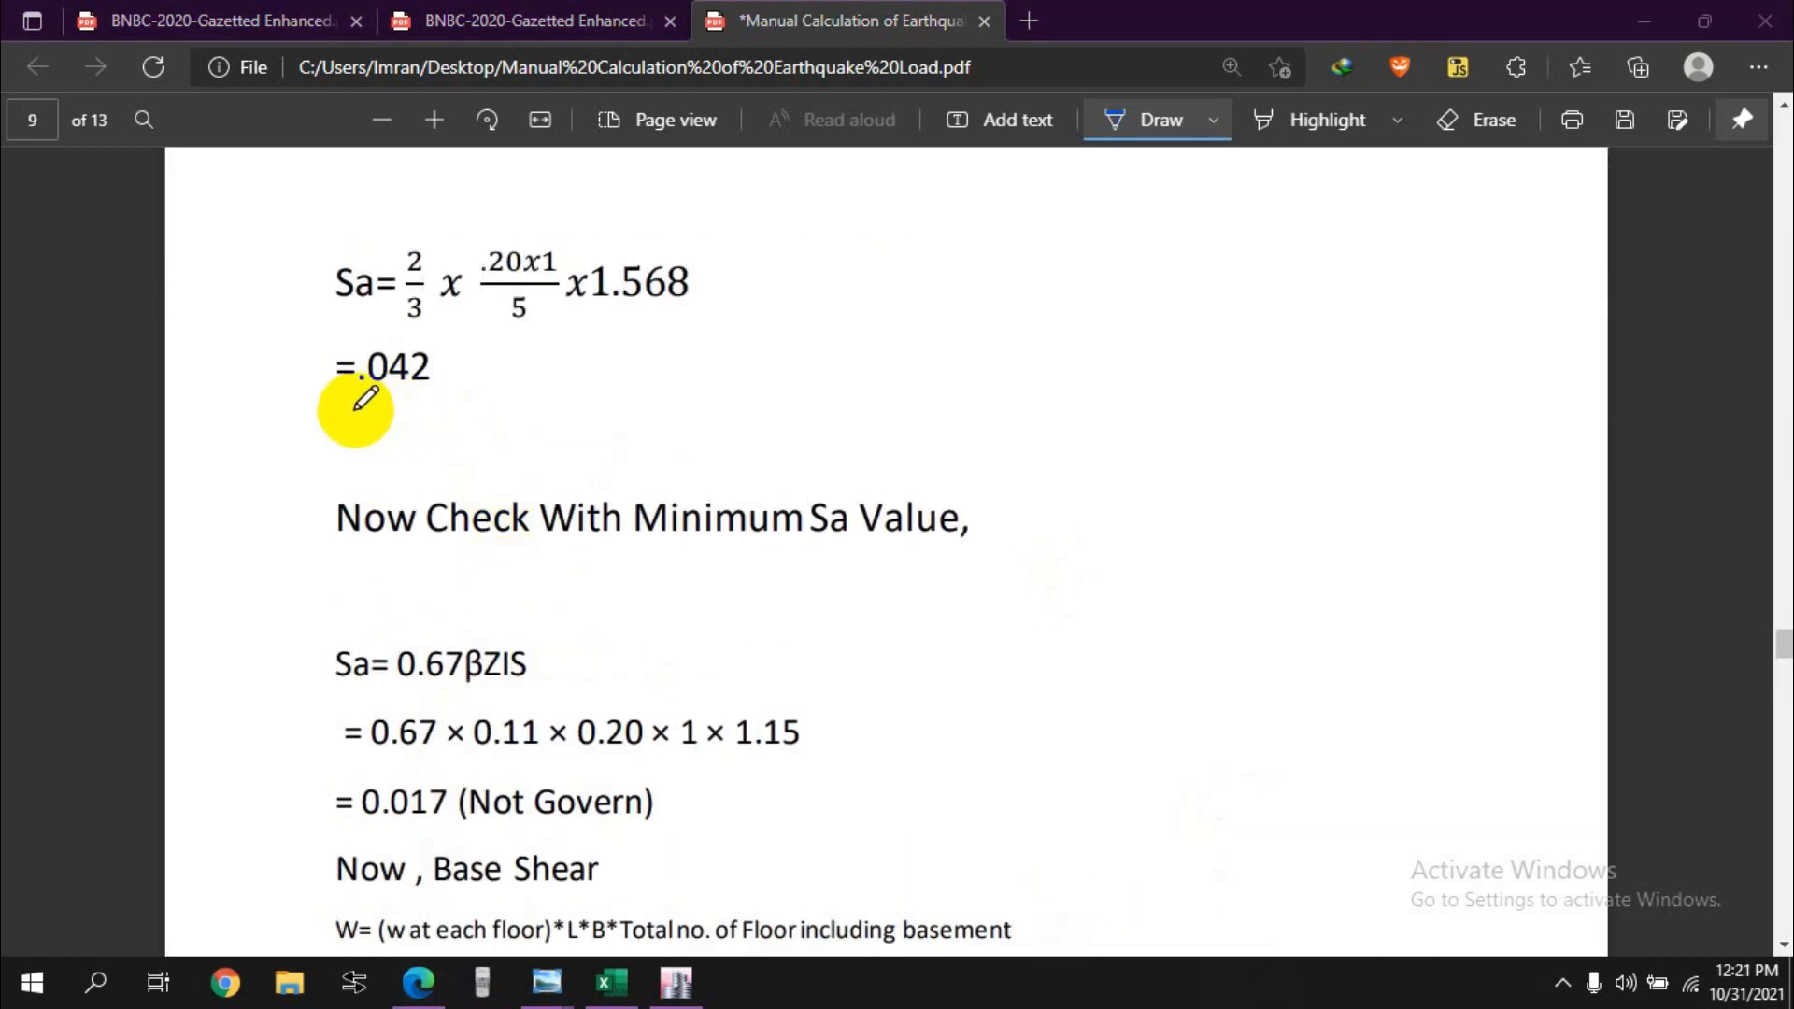
pyautogui.moveTo(354, 408); pyautogui.dragTo(438, 380)
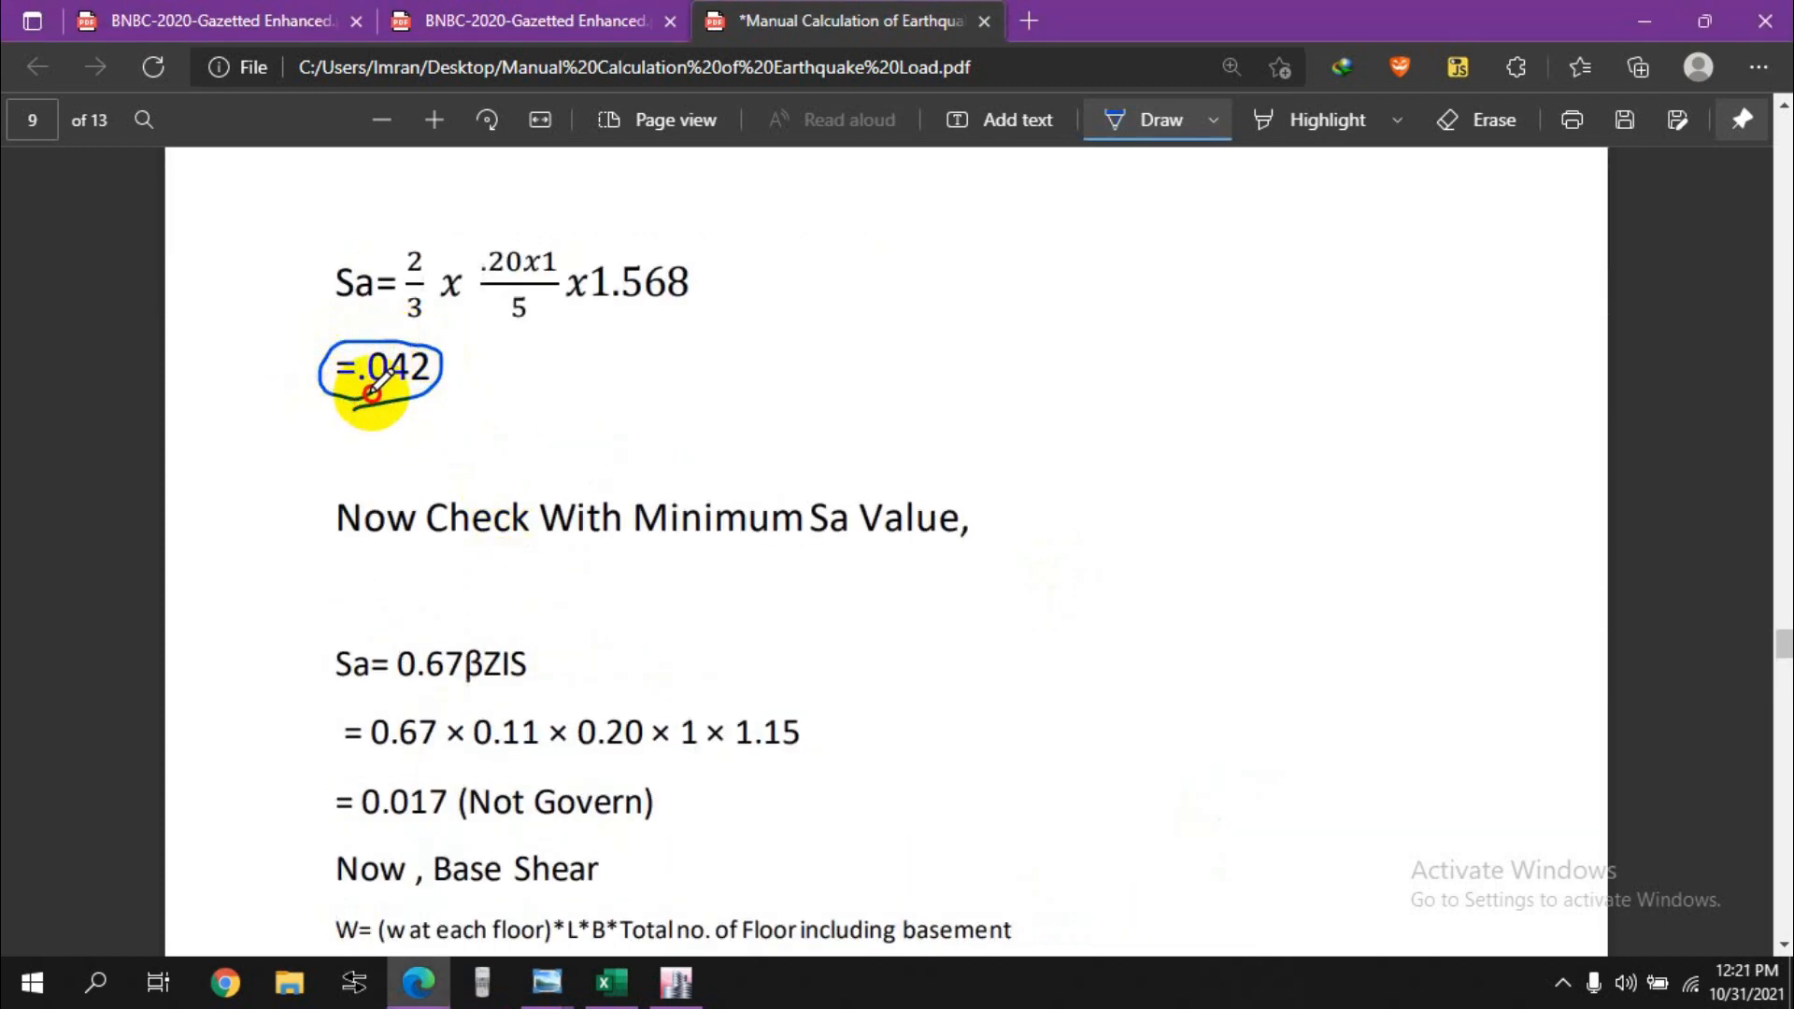
# Step: Check the height exponent K field in ETABS, then find K in the PDF's vertical distribution section and circle its value of 1.3
pyautogui.click(660, 996)
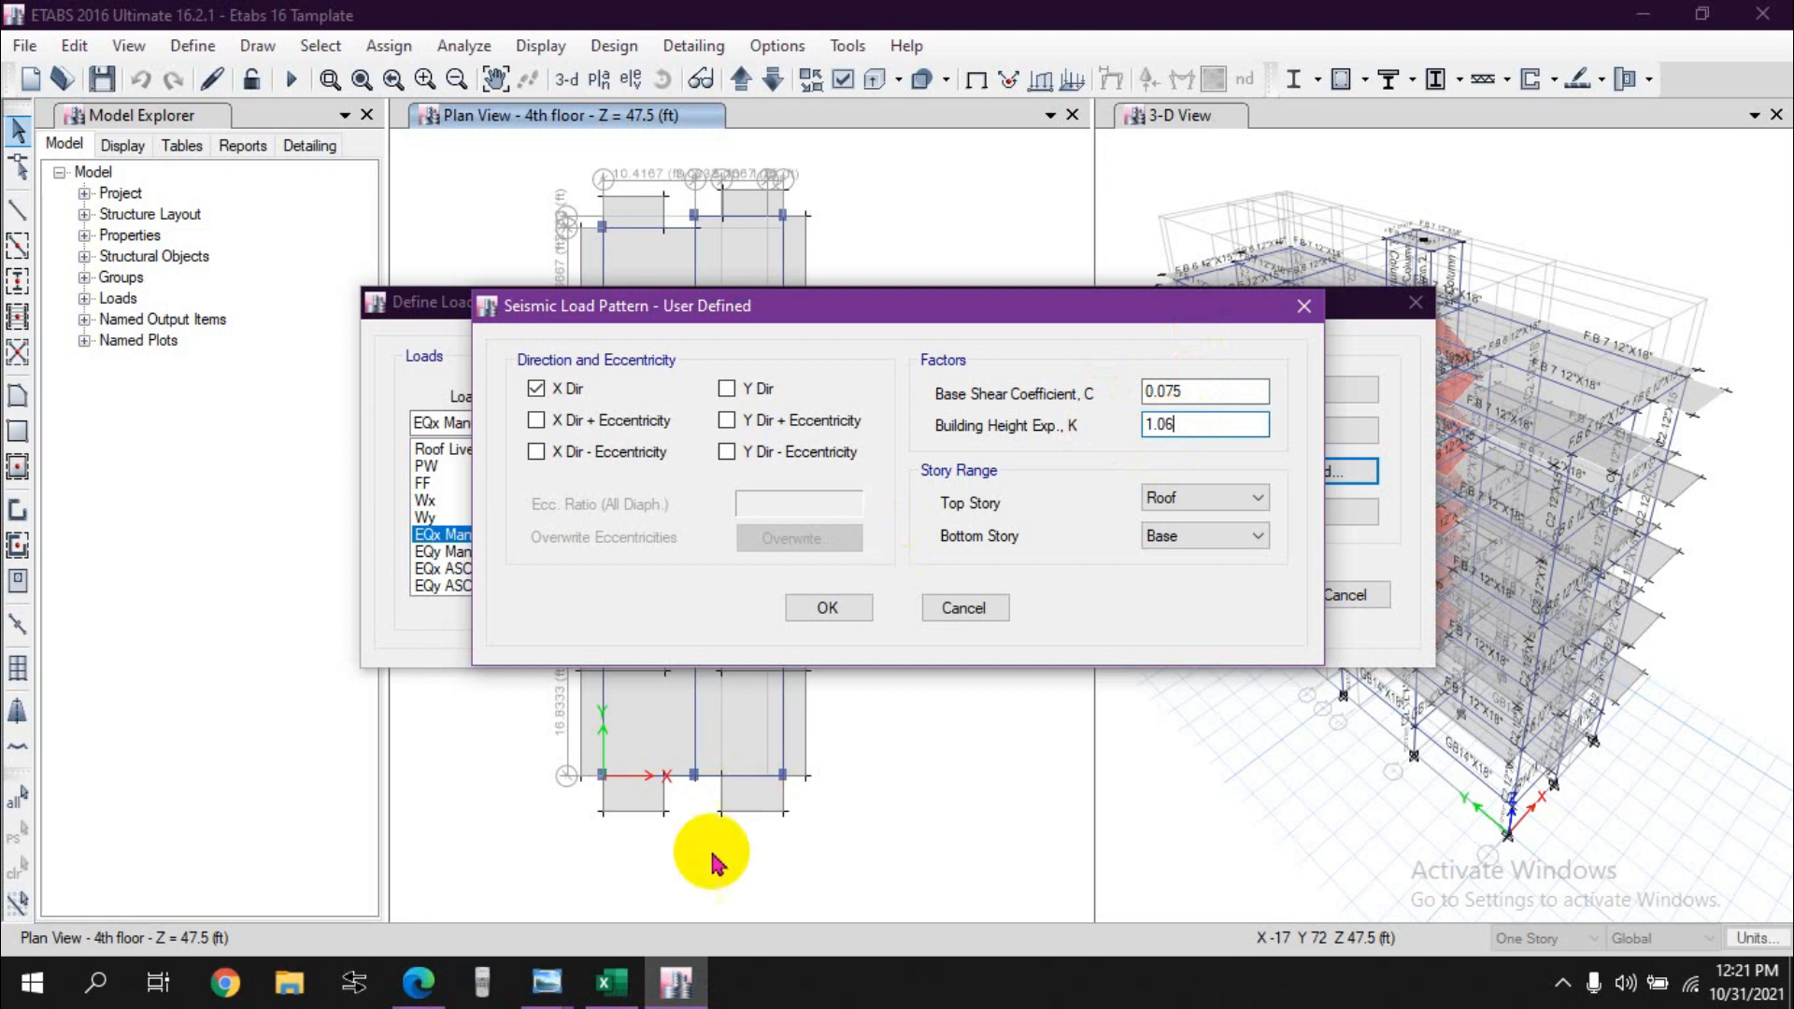
pyautogui.click(449, 987)
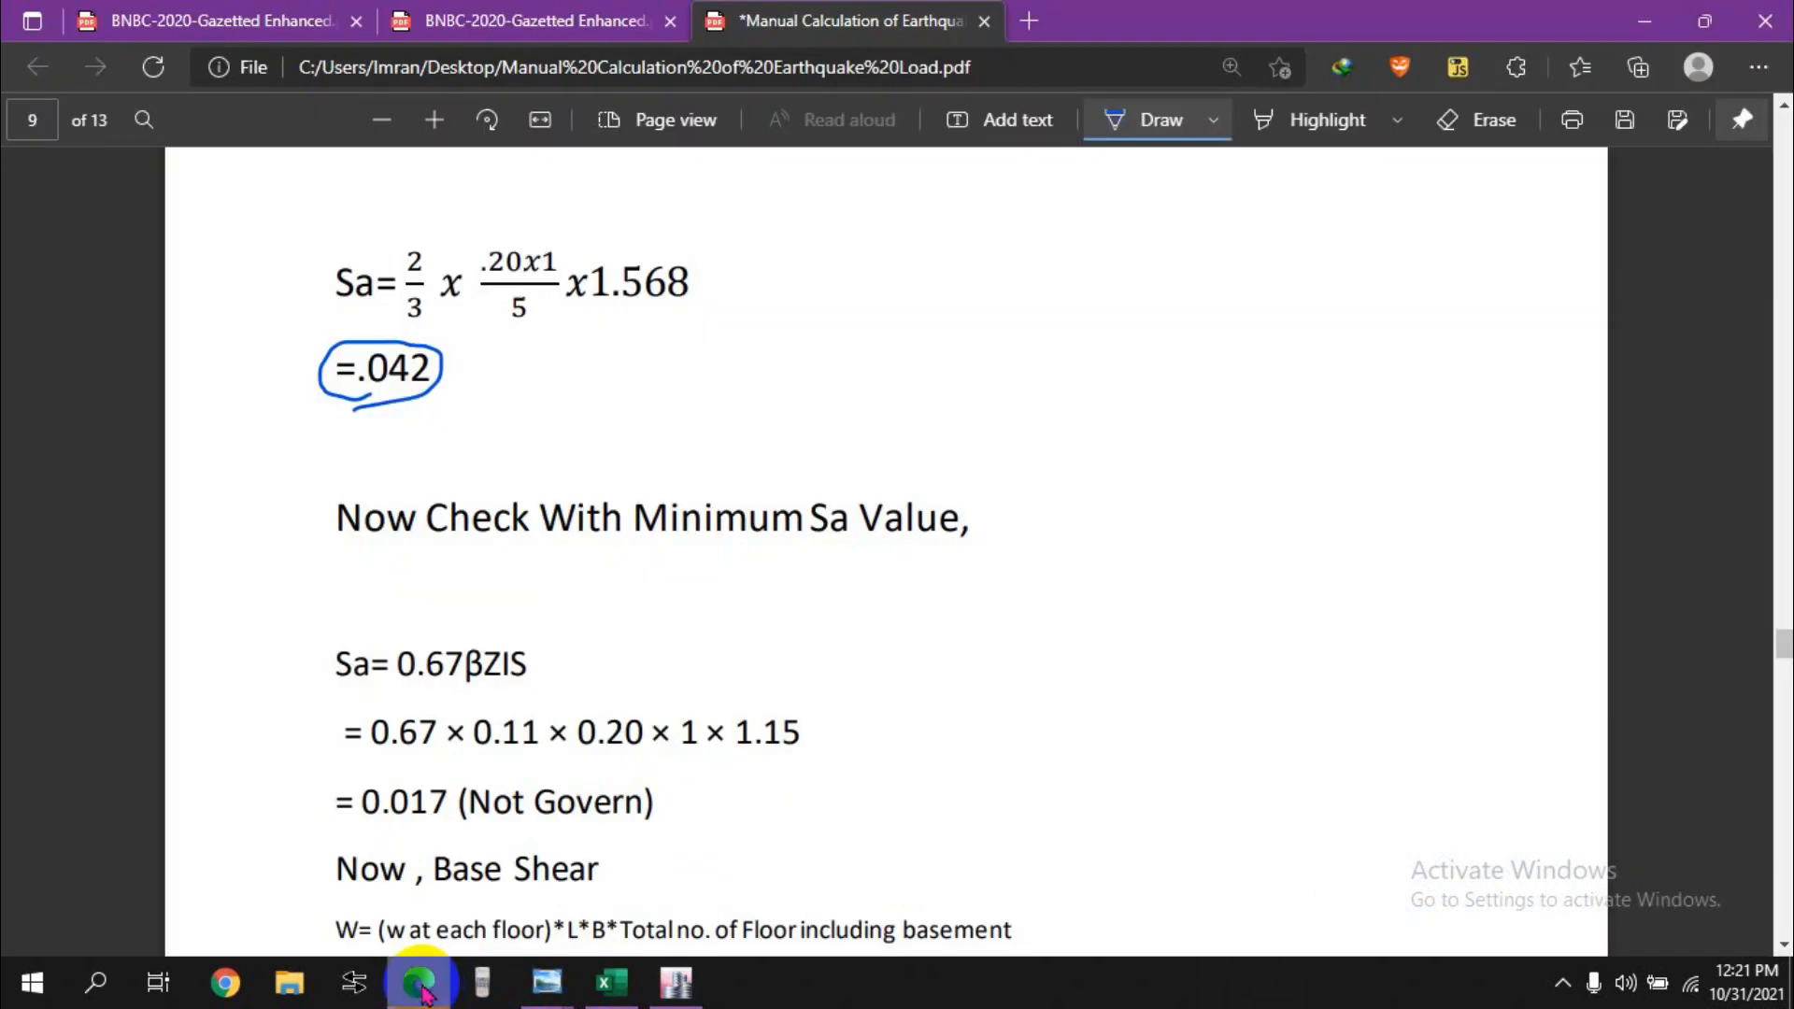
pyautogui.scroll(-7, 630, 682)
pyautogui.scroll(-15, 439, 678)
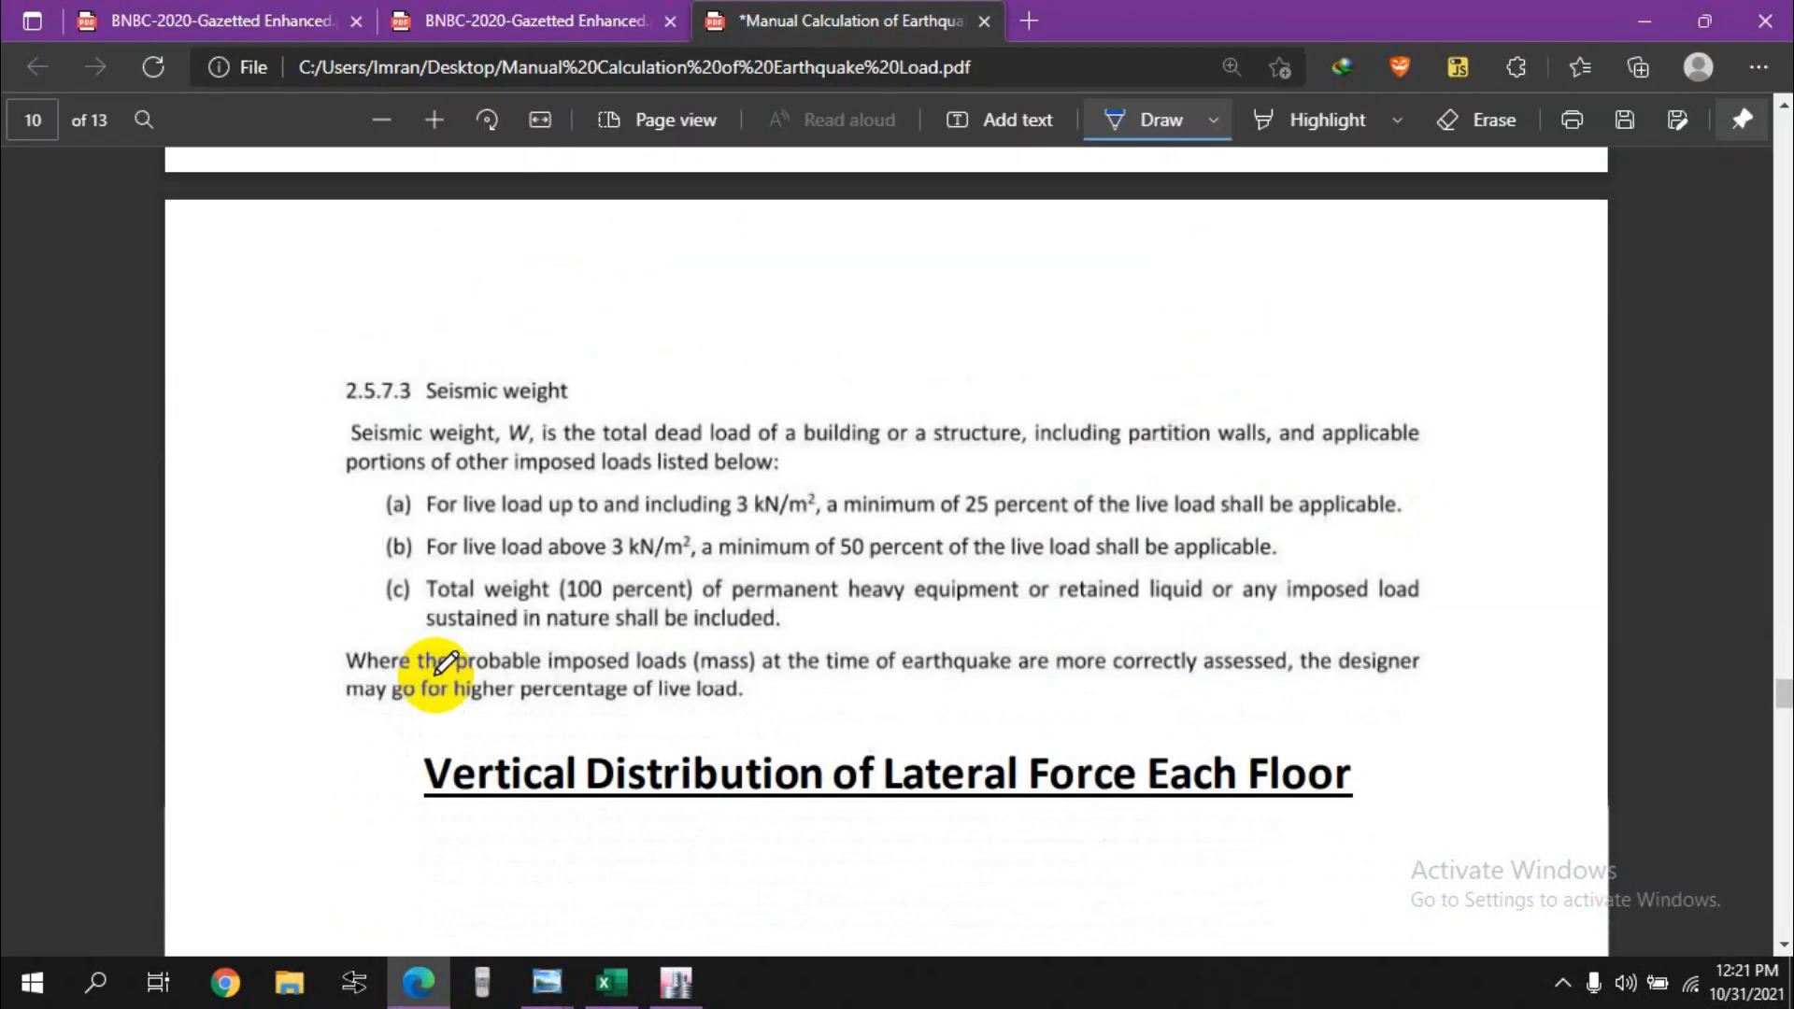
pyautogui.scroll(4, 710, 657)
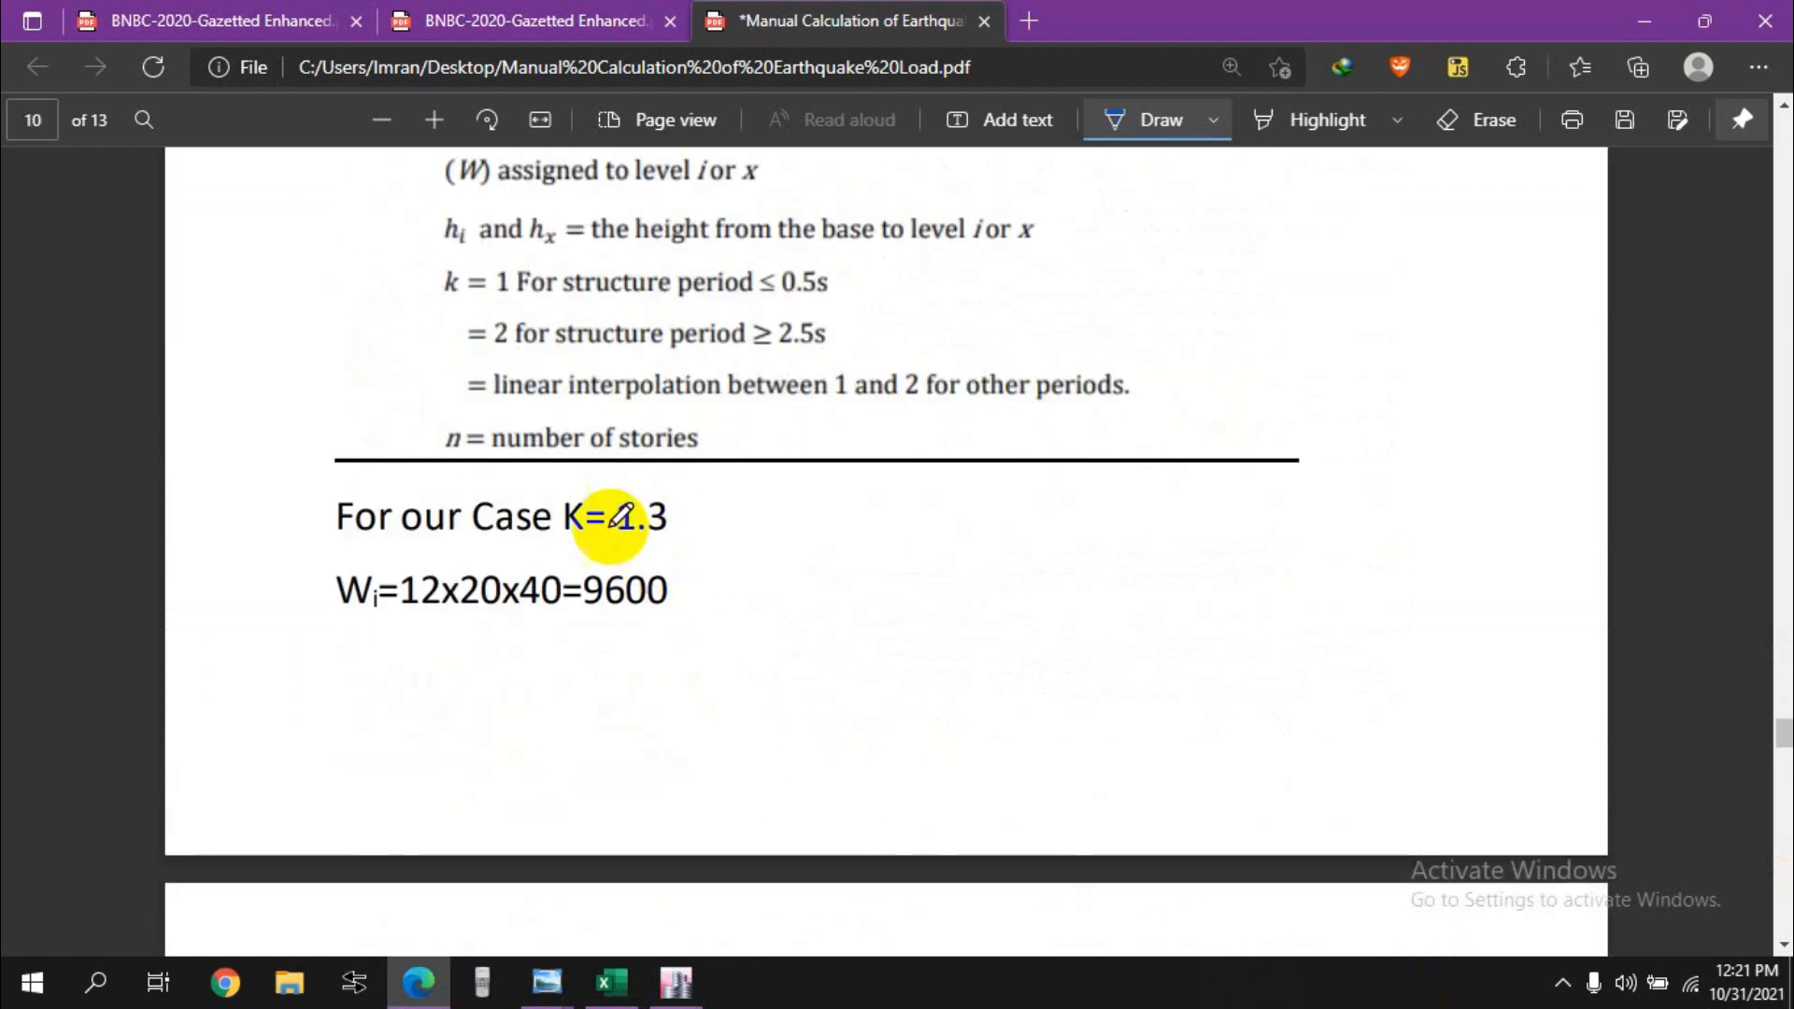
pyautogui.moveTo(608, 537)
pyautogui.mouseDown()
pyautogui.moveTo(675, 479)
pyautogui.moveTo(689, 541)
pyautogui.moveTo(612, 542)
pyautogui.mouseUp()
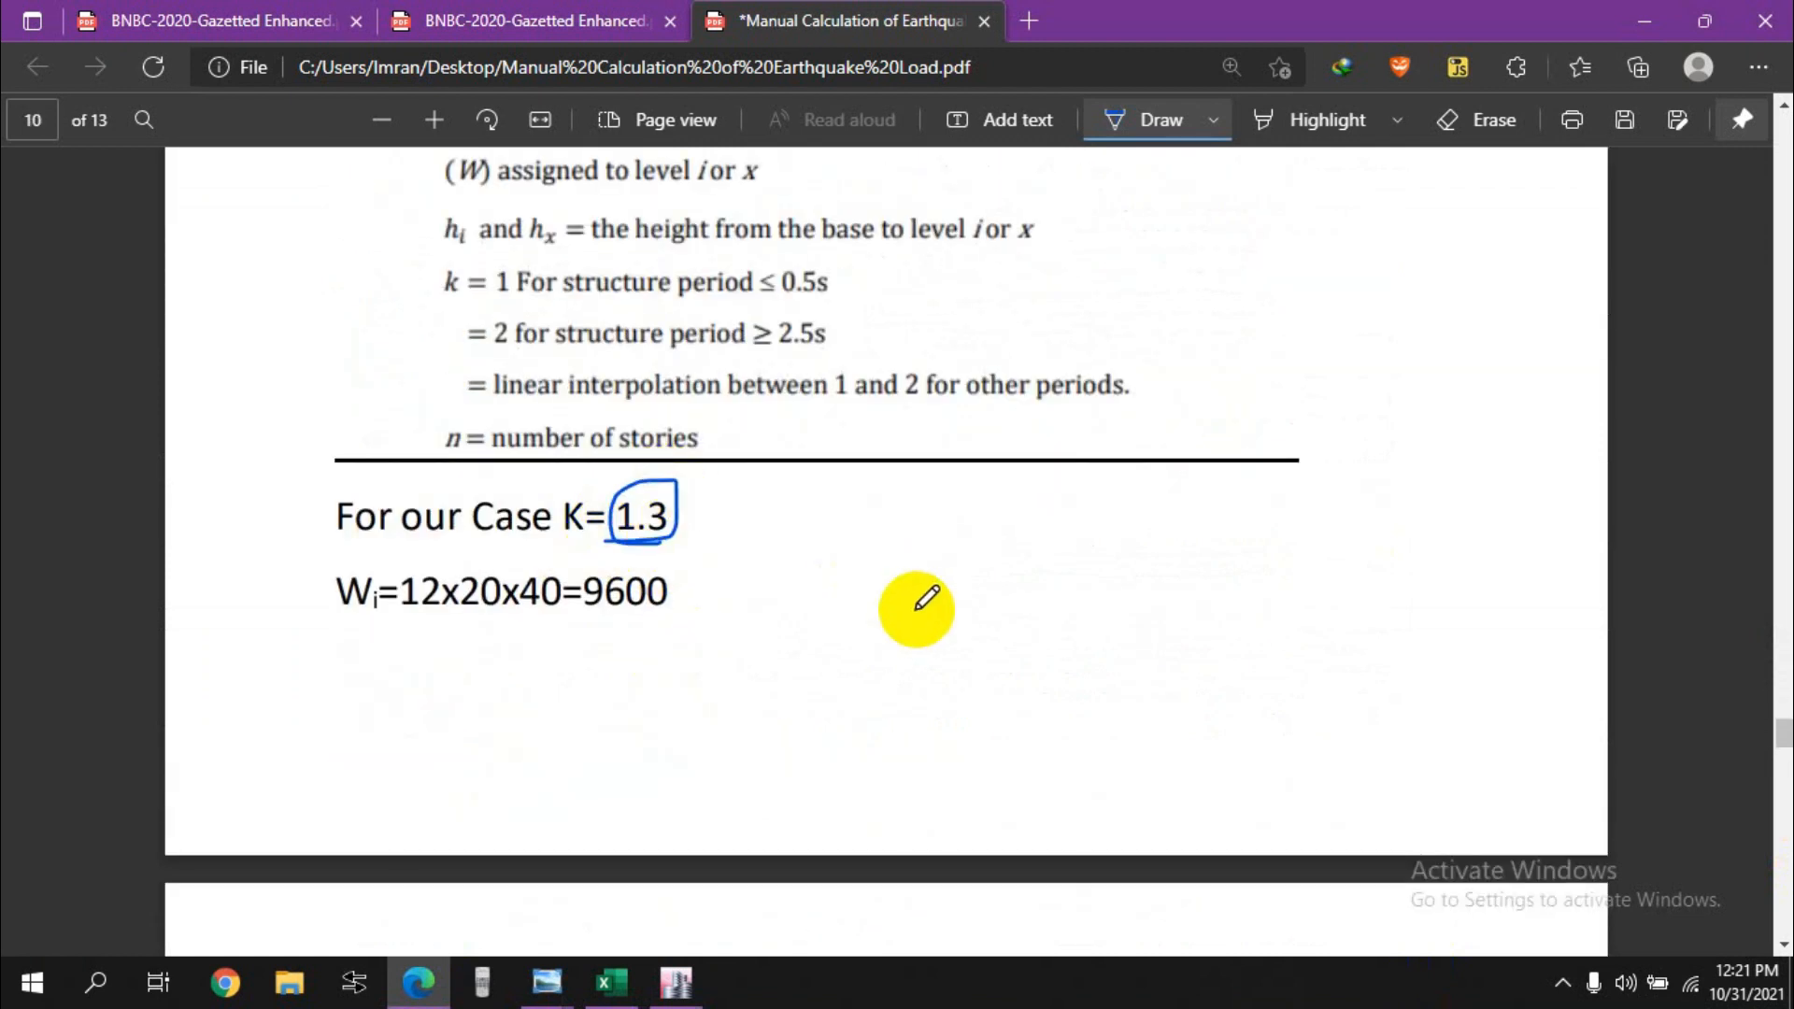
# Step: Erase the handwritten V over W equation and the underline beneath Sa from the base shear page
pyautogui.scroll(2, 916, 606)
pyautogui.scroll(10, 921, 595)
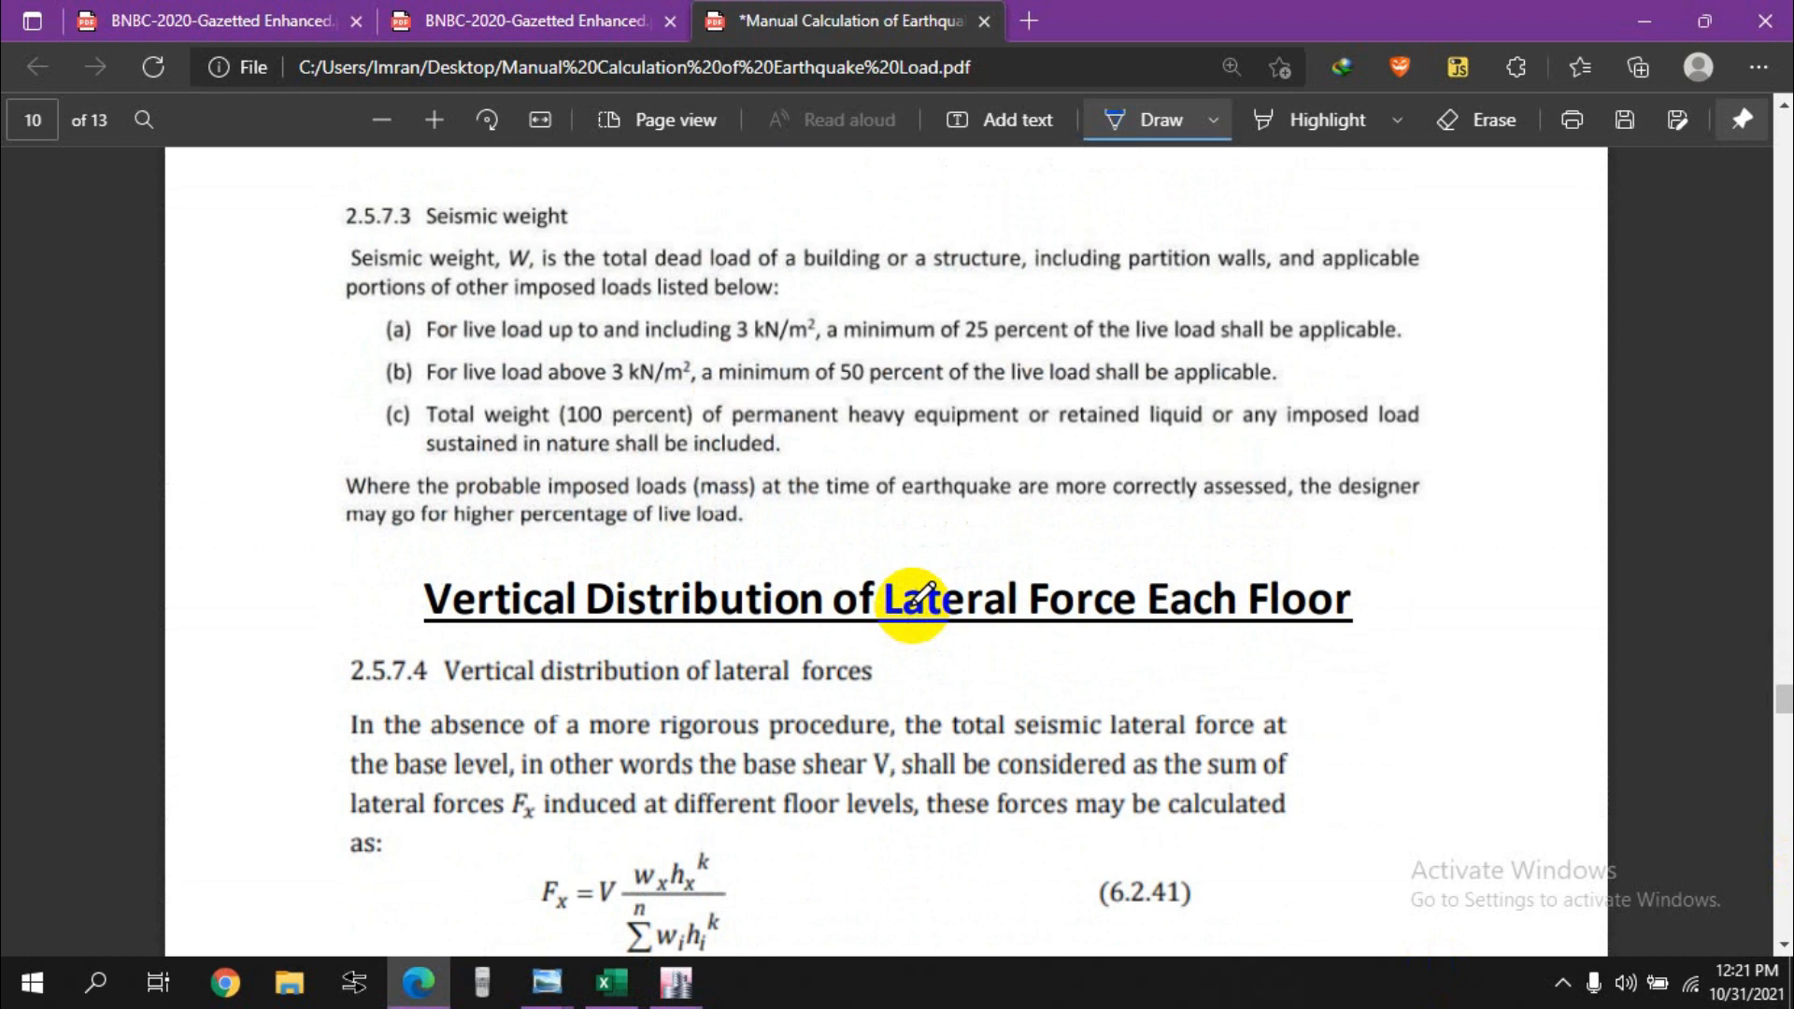
pyautogui.scroll(-4, 911, 596)
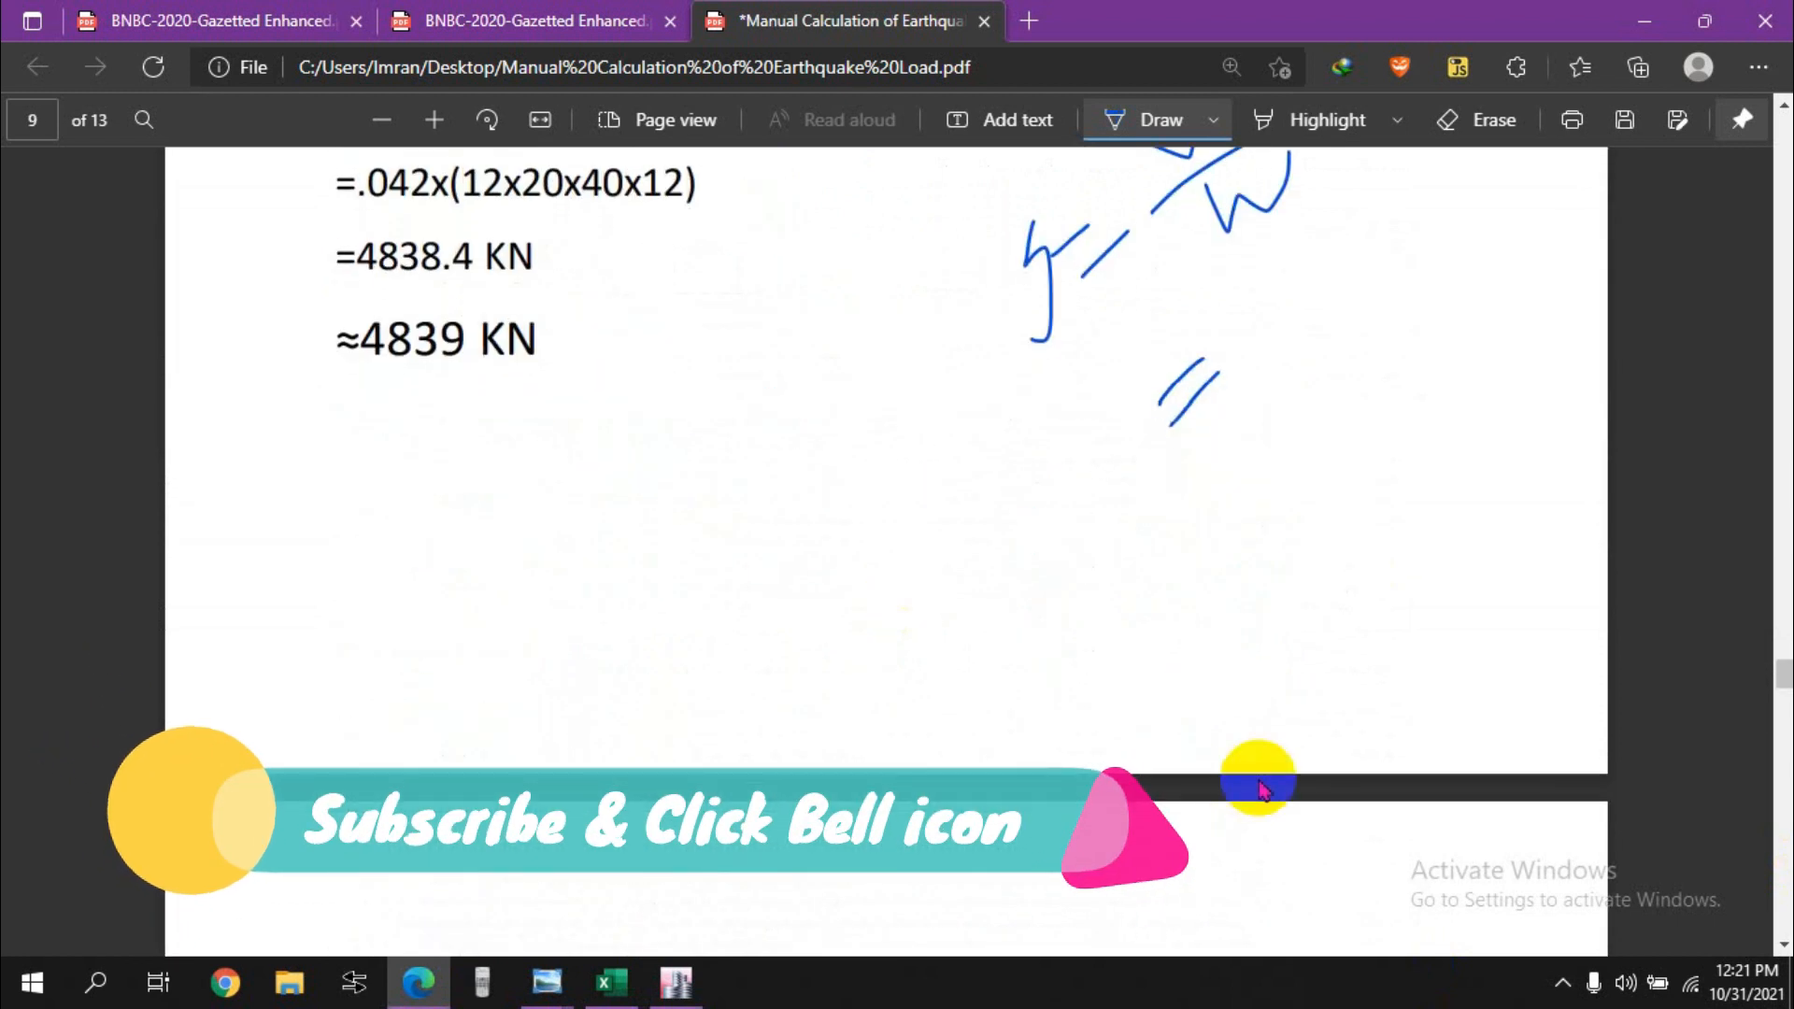
pyautogui.scroll(4, 1257, 762)
pyautogui.click(1482, 127)
pyautogui.moveTo(1056, 636)
pyautogui.mouseDown()
pyautogui.moveTo(1001, 709)
pyautogui.moveTo(1142, 490)
pyautogui.moveTo(1218, 801)
pyautogui.moveTo(1101, 549)
pyautogui.moveTo(533, 529)
pyautogui.moveTo(435, 425)
pyautogui.mouseUp()
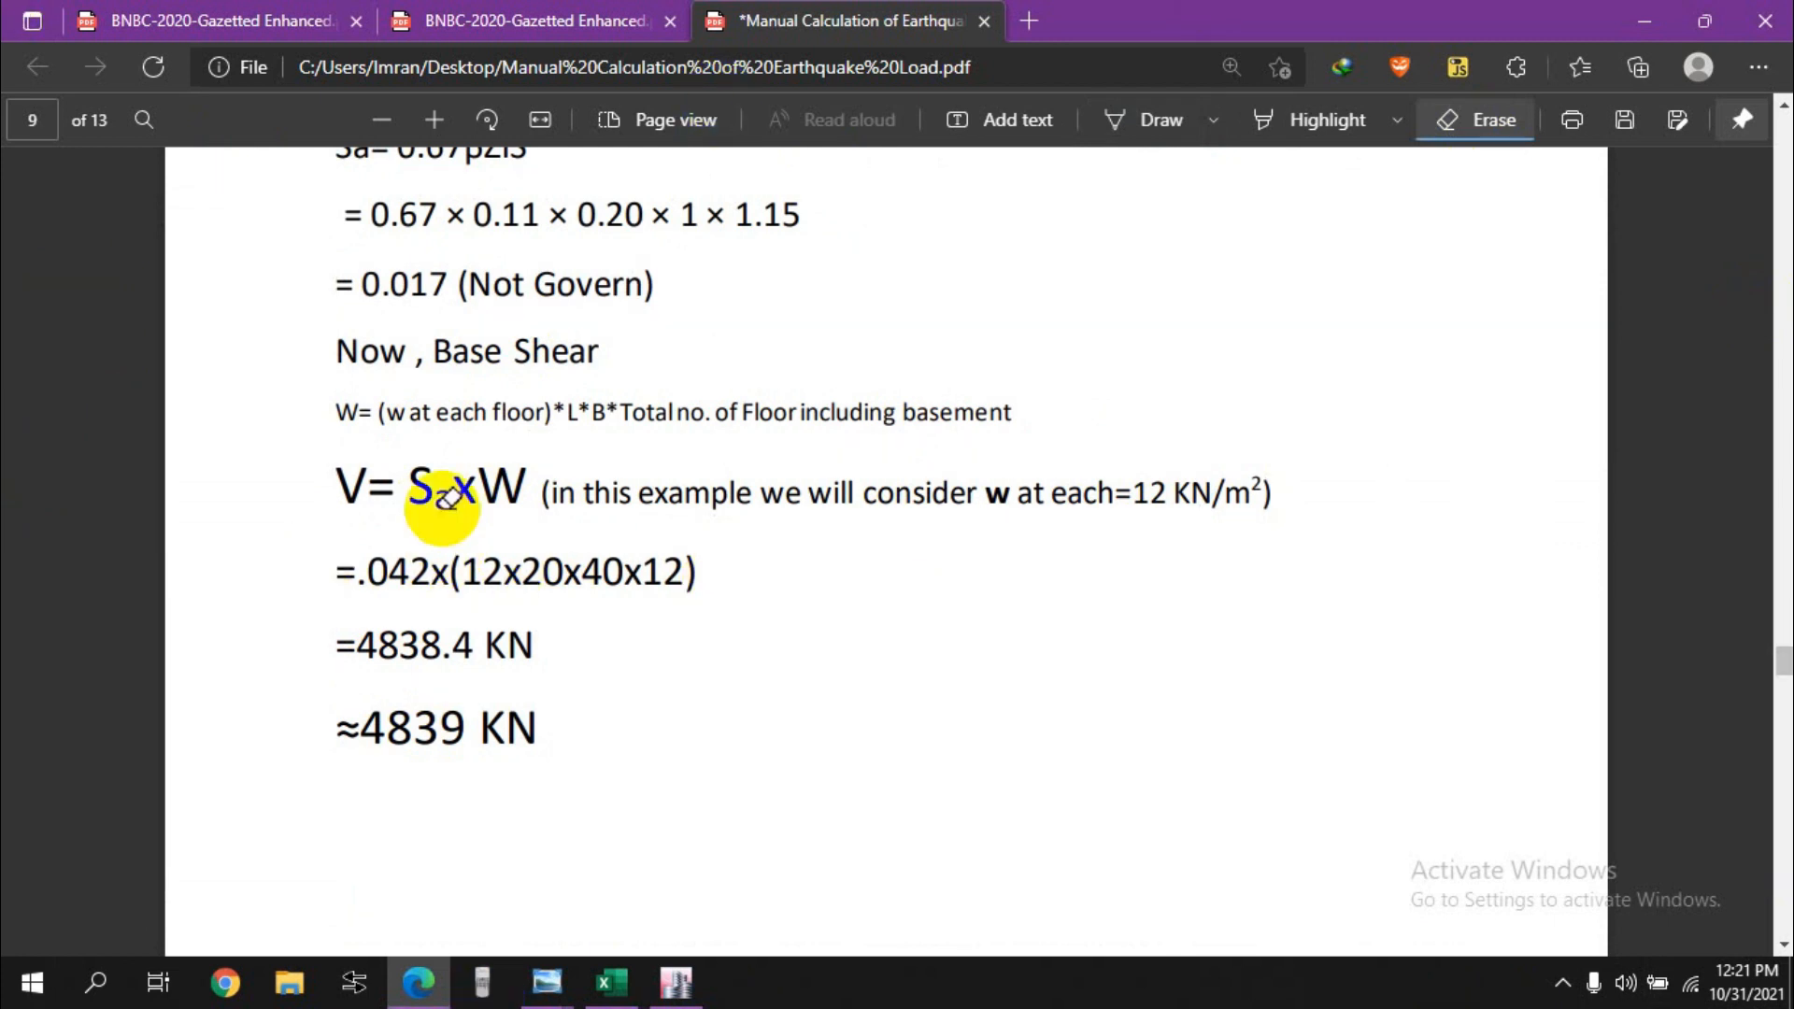
pyautogui.scroll(1, 449, 498)
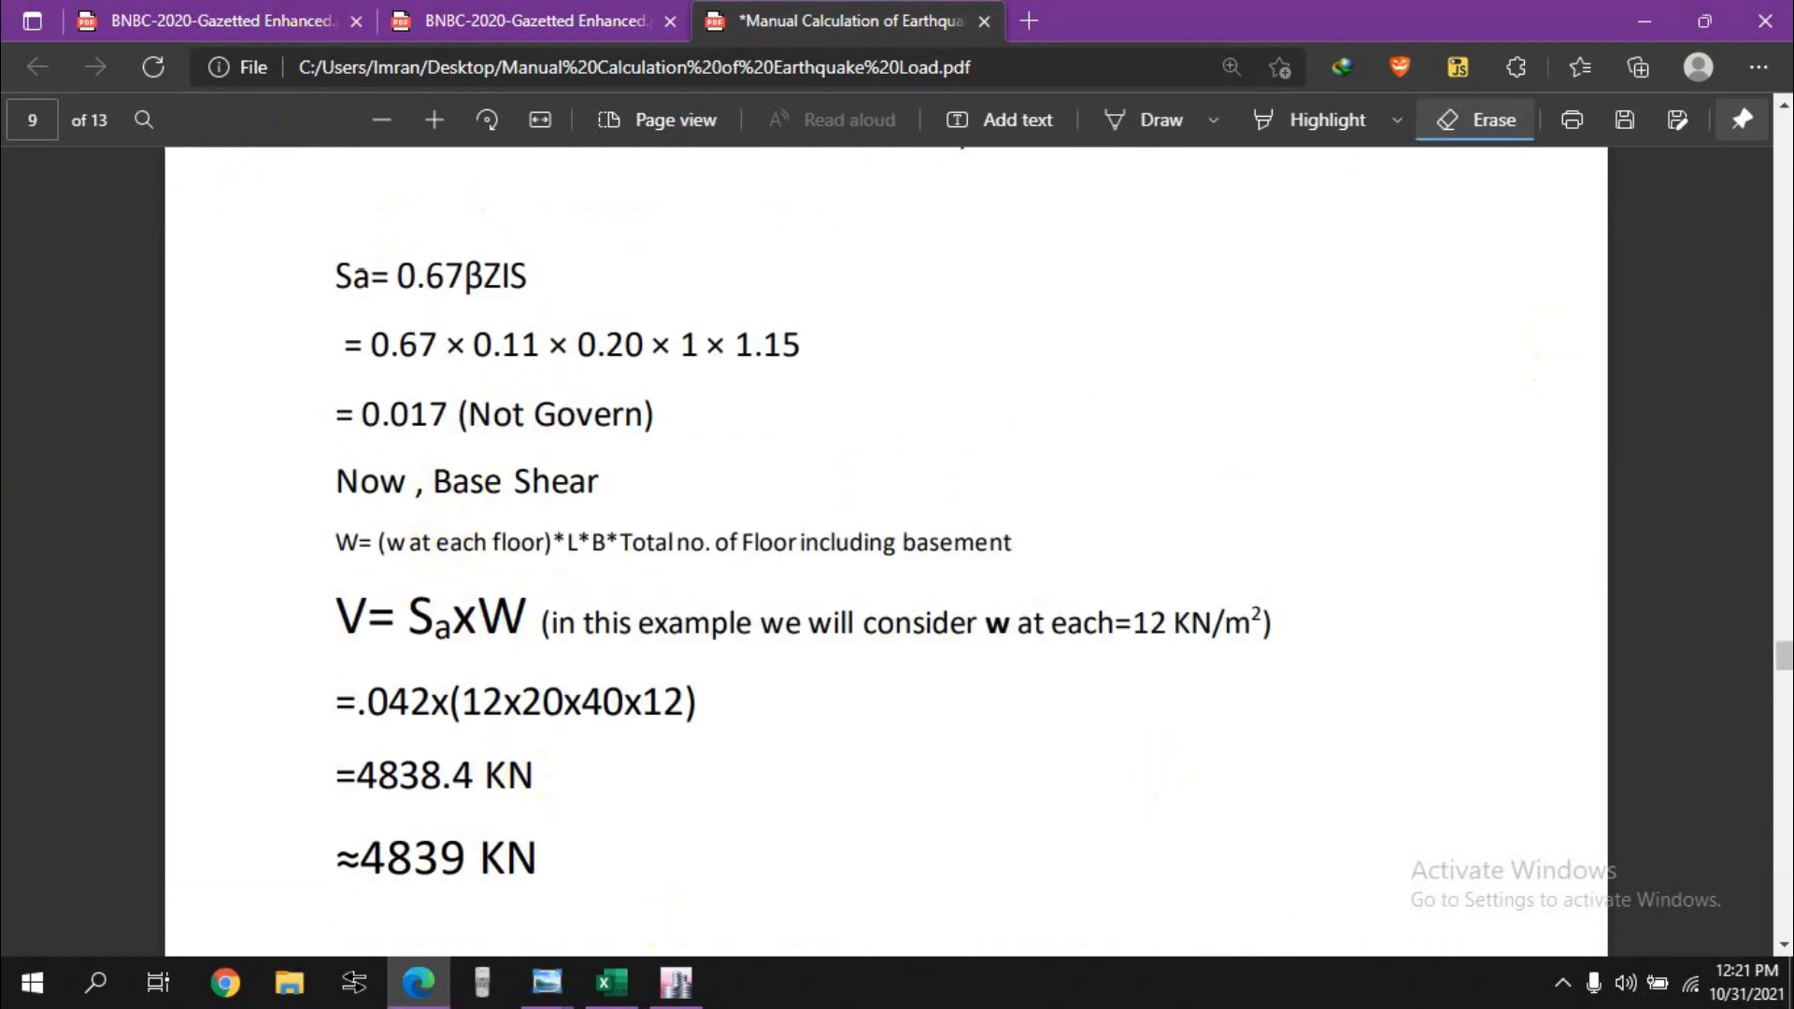
pyautogui.scroll(-1, 863, 572)
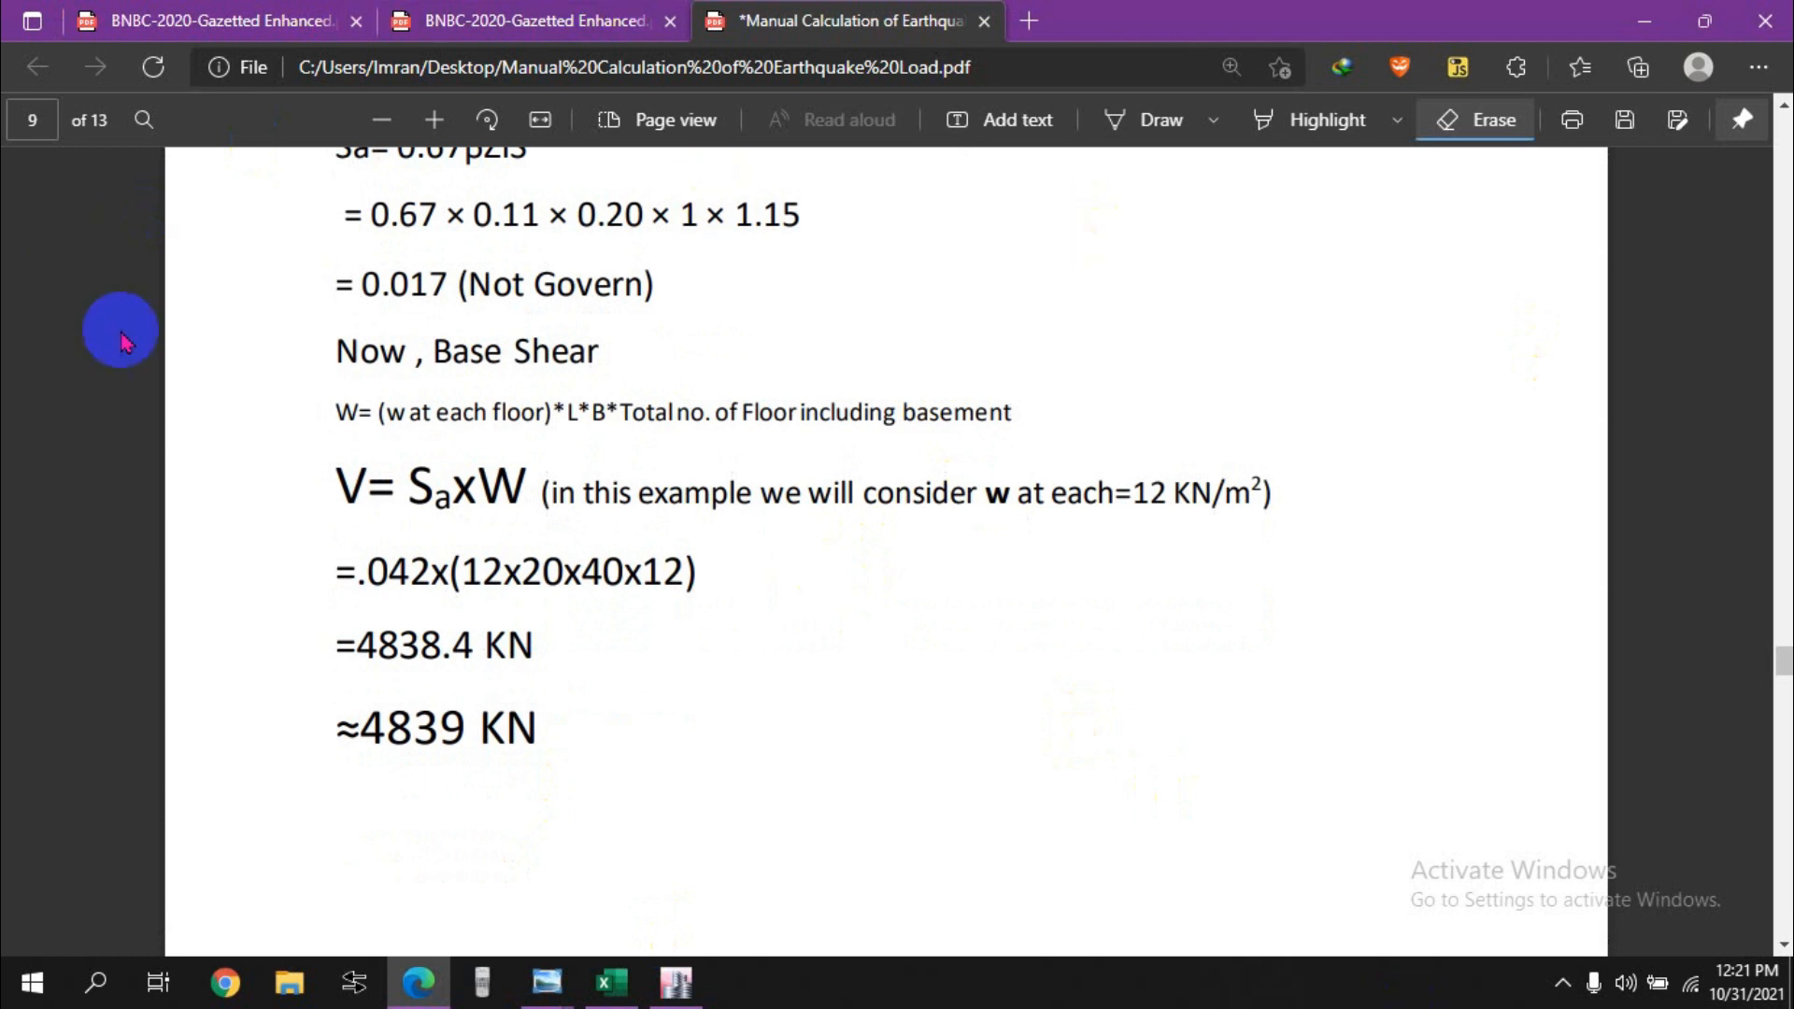